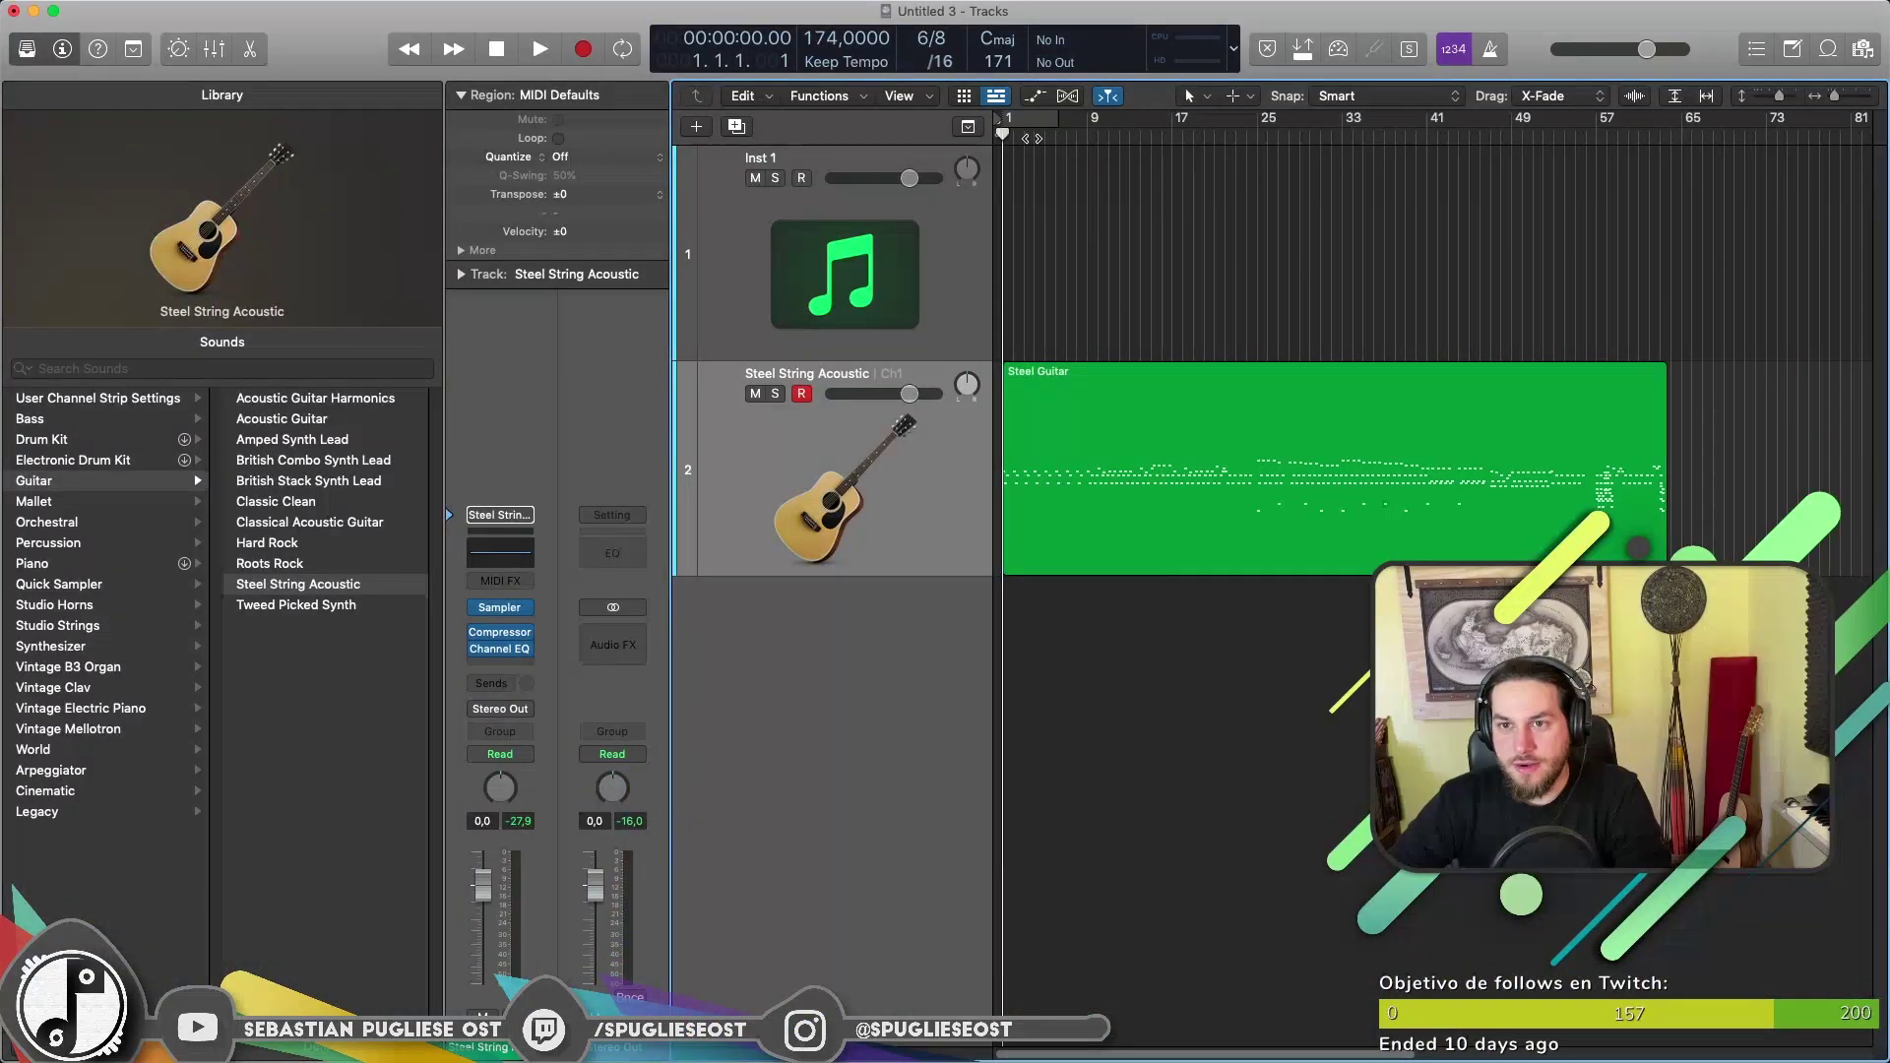
Play back the Steel Guitar region on the Steel String Acoustic track from the beginning and reduce the track height.
mouse_move(1032, 137)
mouse_down()
mouse_move(1049, 141)
mouse_move(1030, 139)
mouse_up()
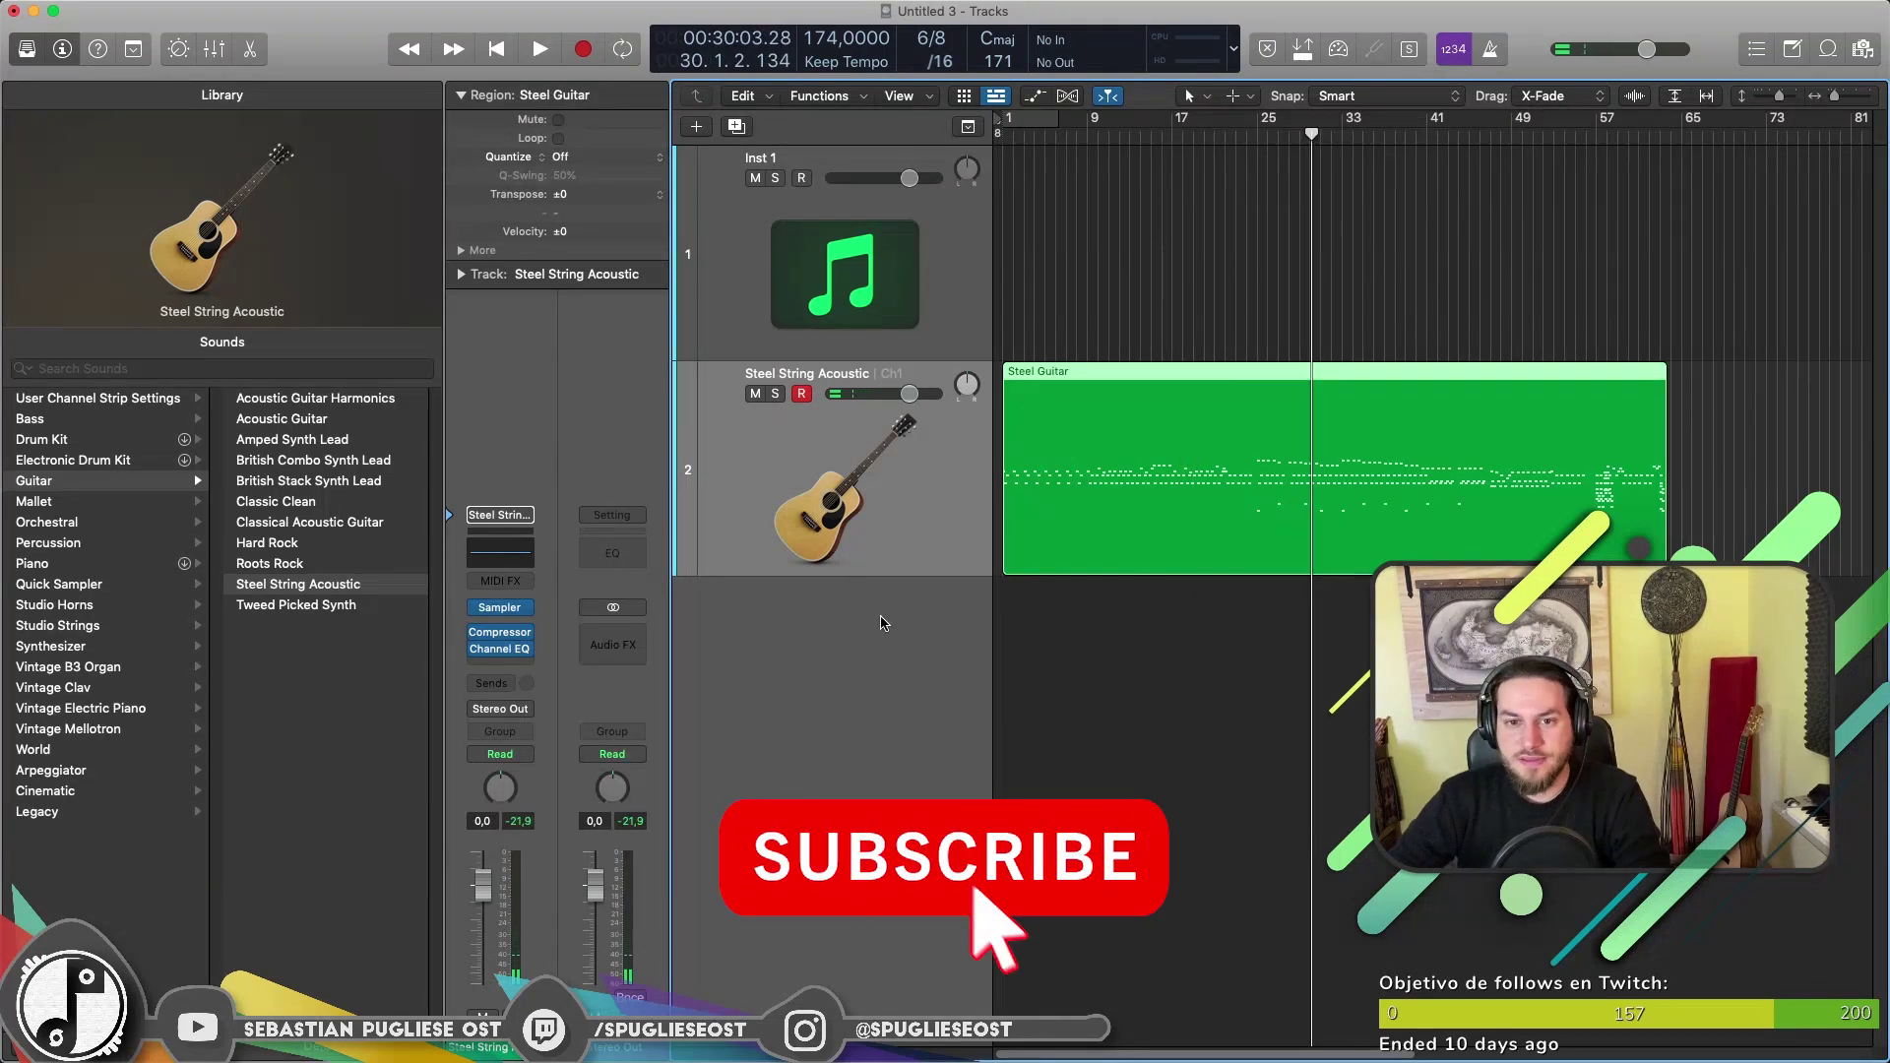
key(super+Up)
key(super+Up)
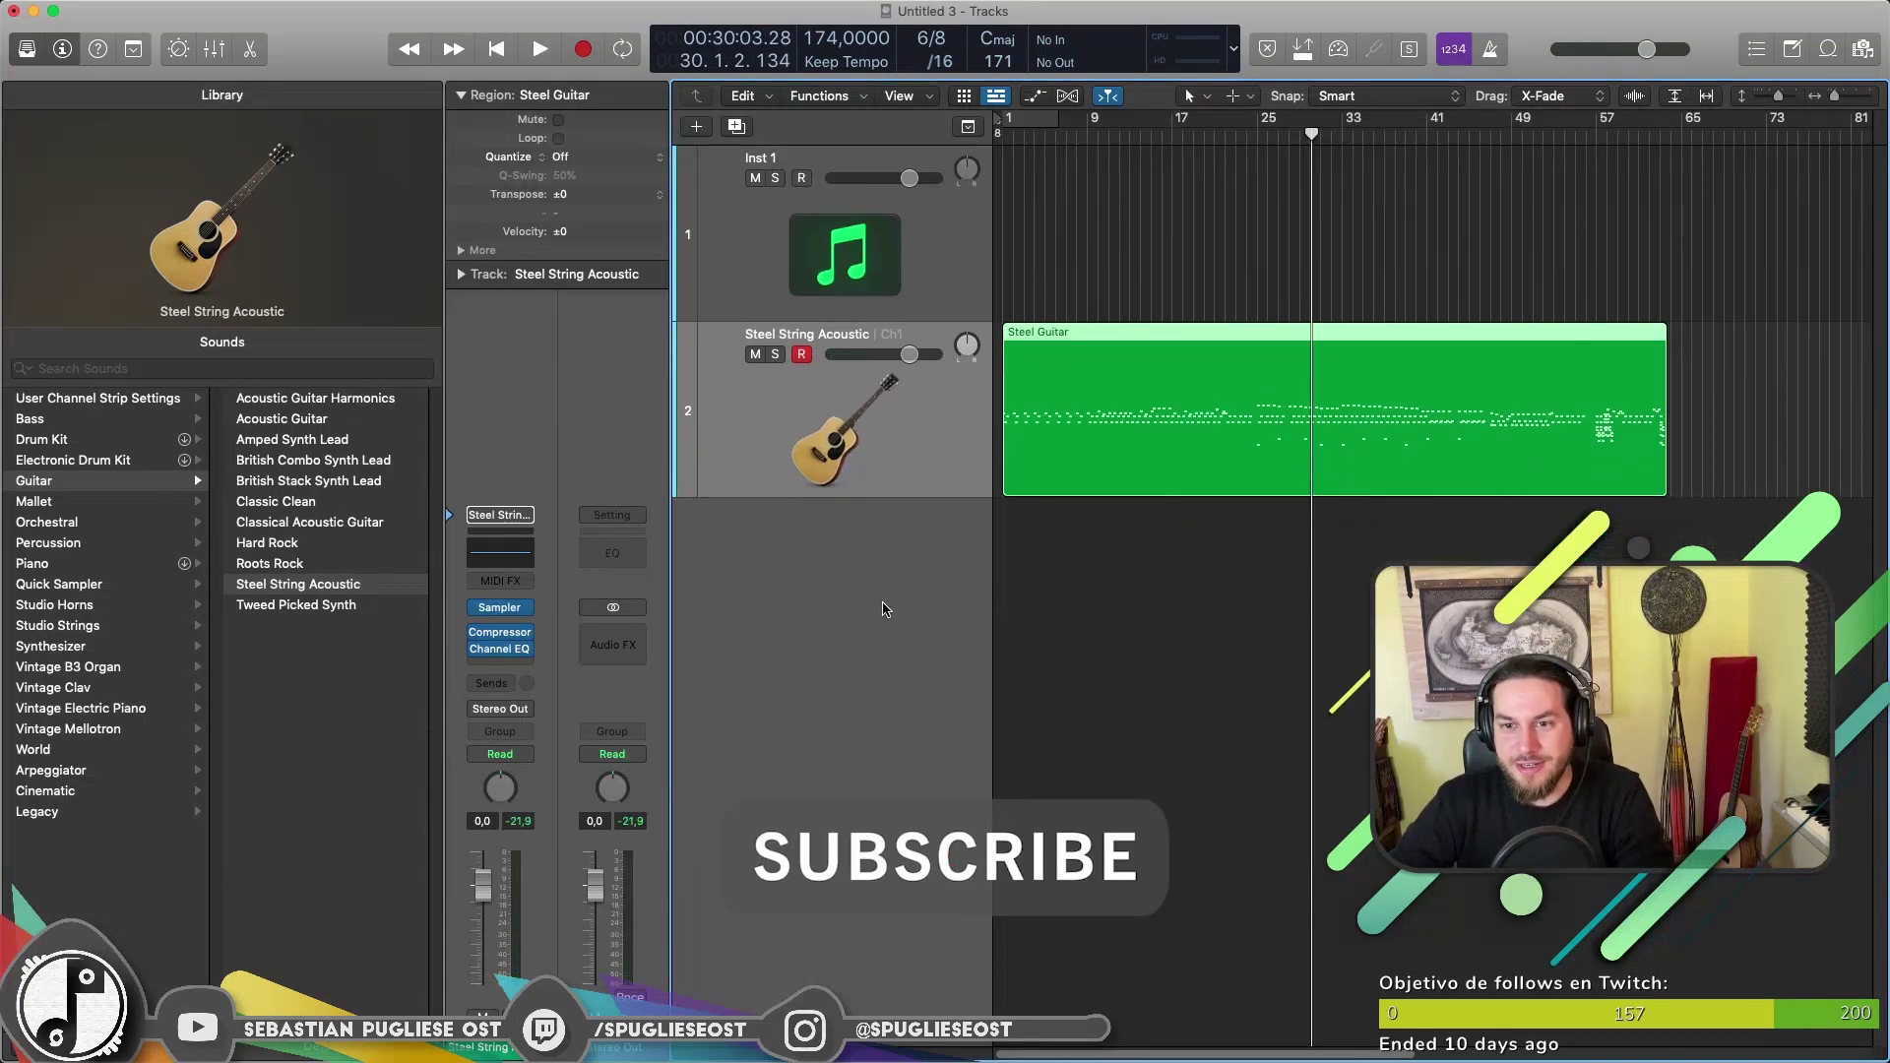
click(883, 609)
key(super+z)
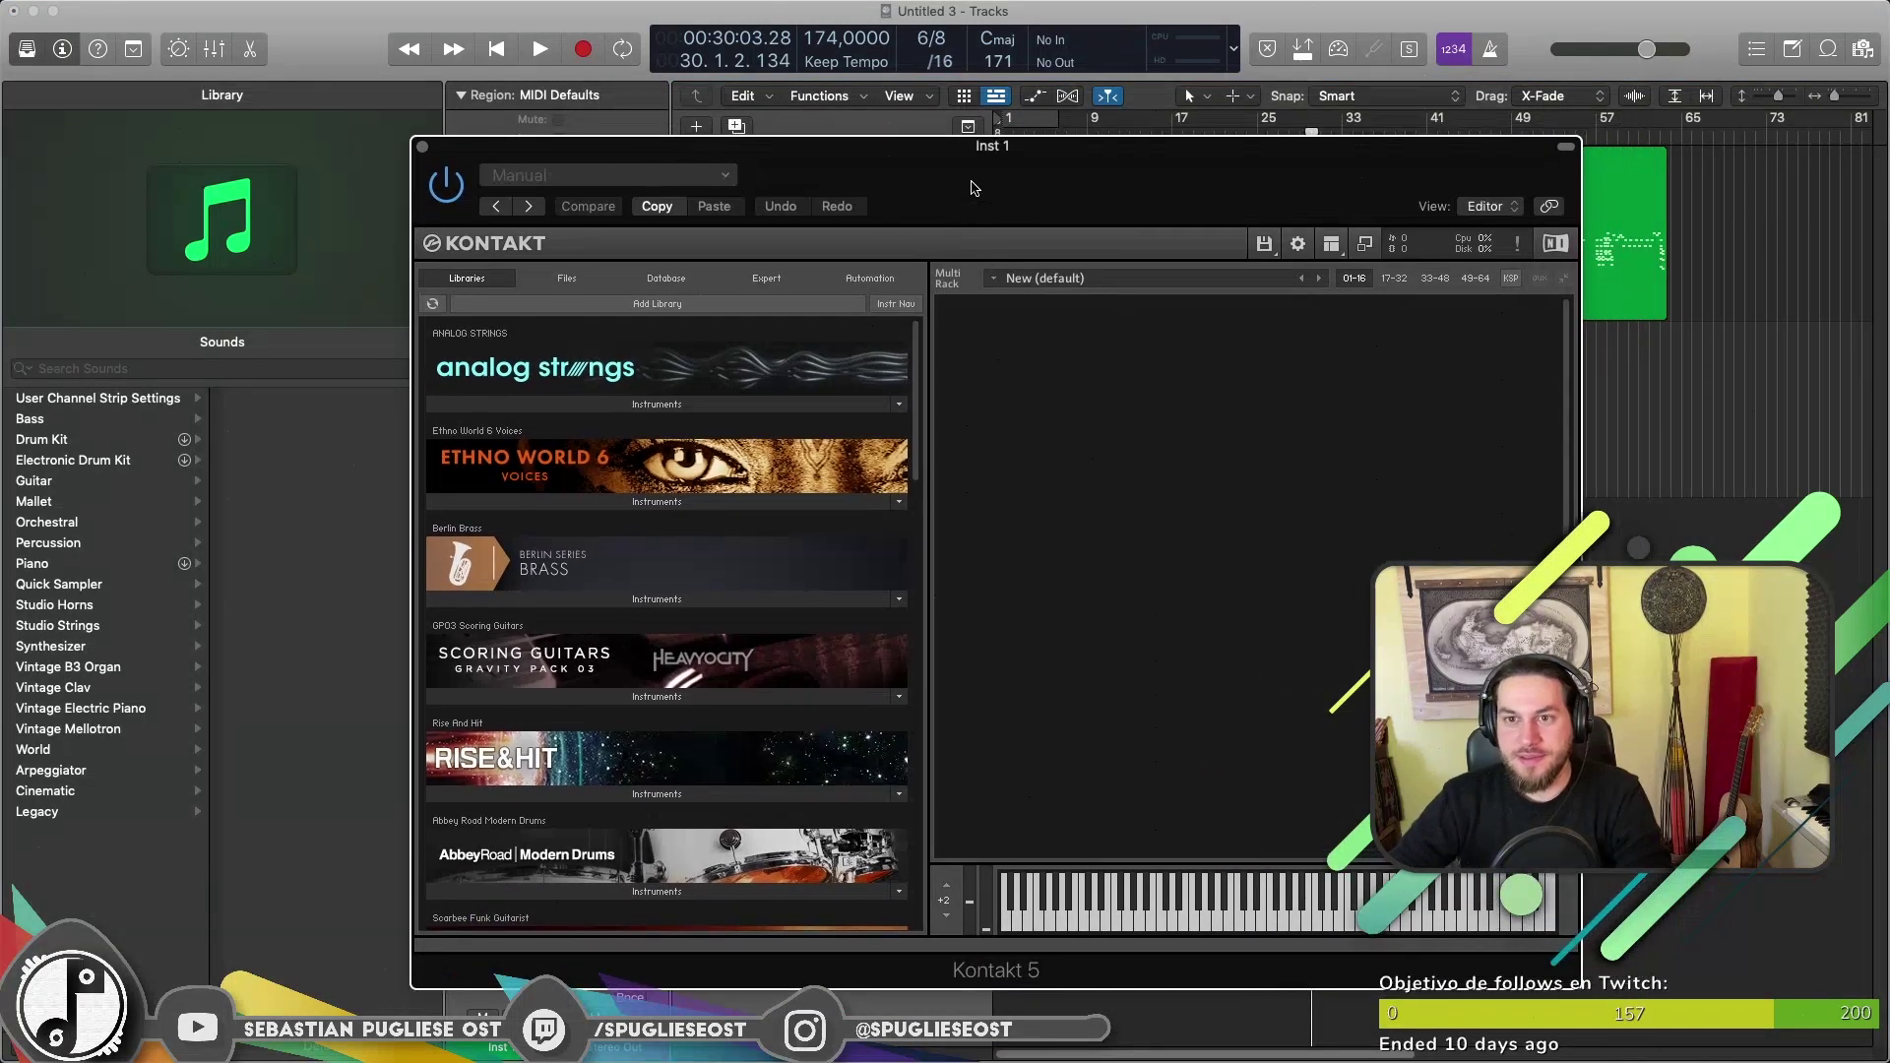
Load the Charango KEY.nki instrument from the Ethno World 6 Instruments library into Kontakt on the Inst 1 track.
drag(974, 188, 942, 218)
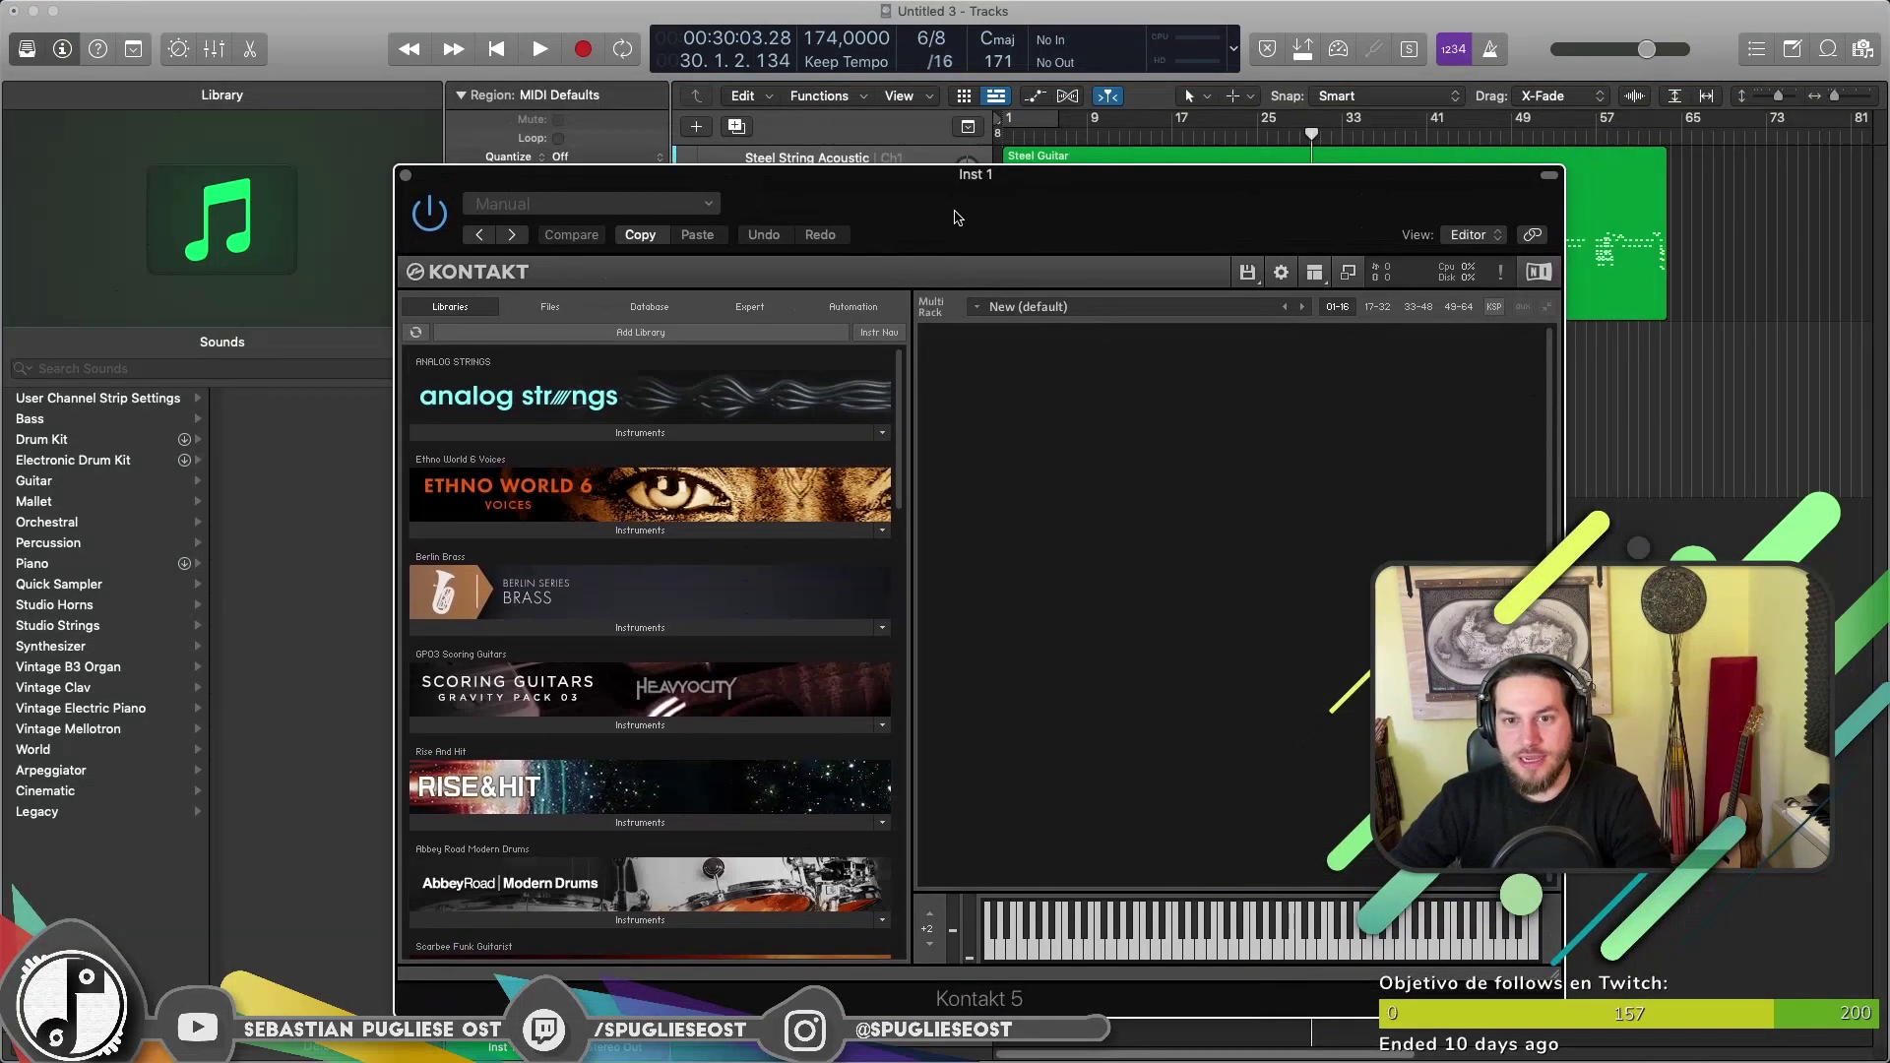
click(625, 532)
click(466, 655)
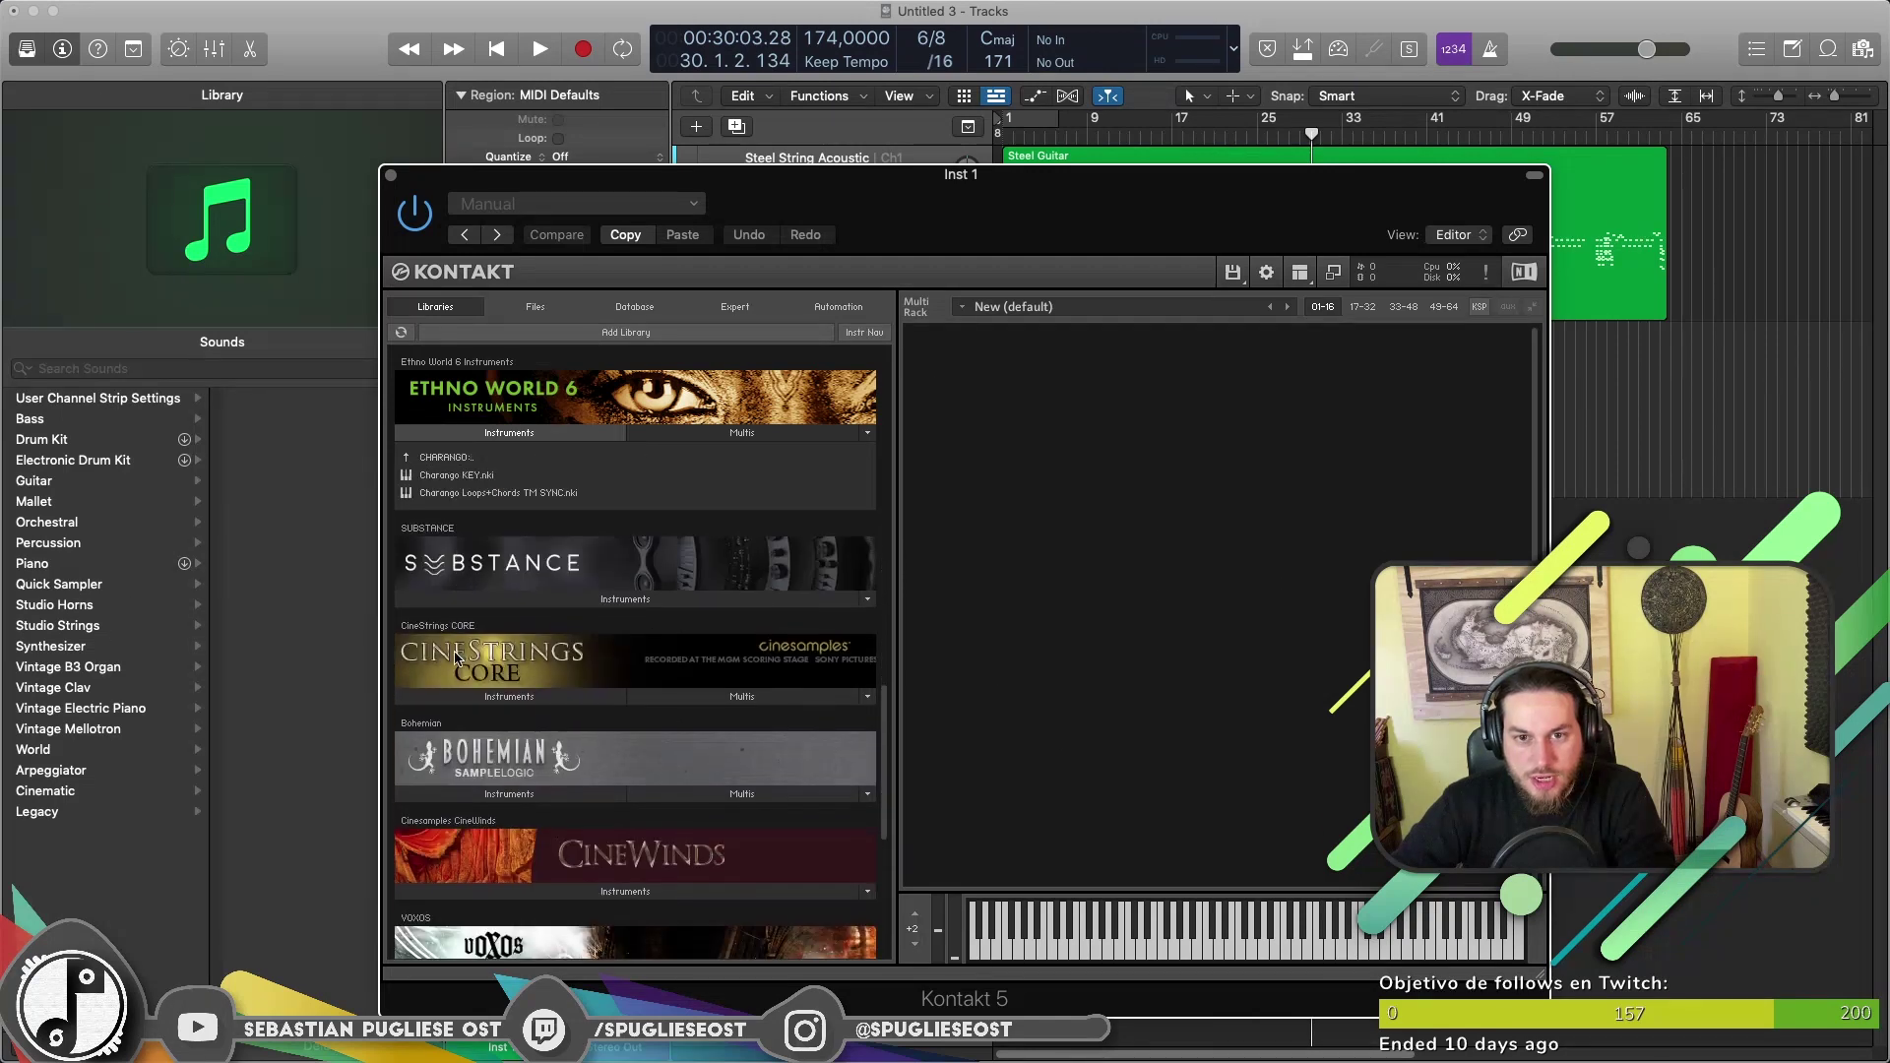
double_click(469, 479)
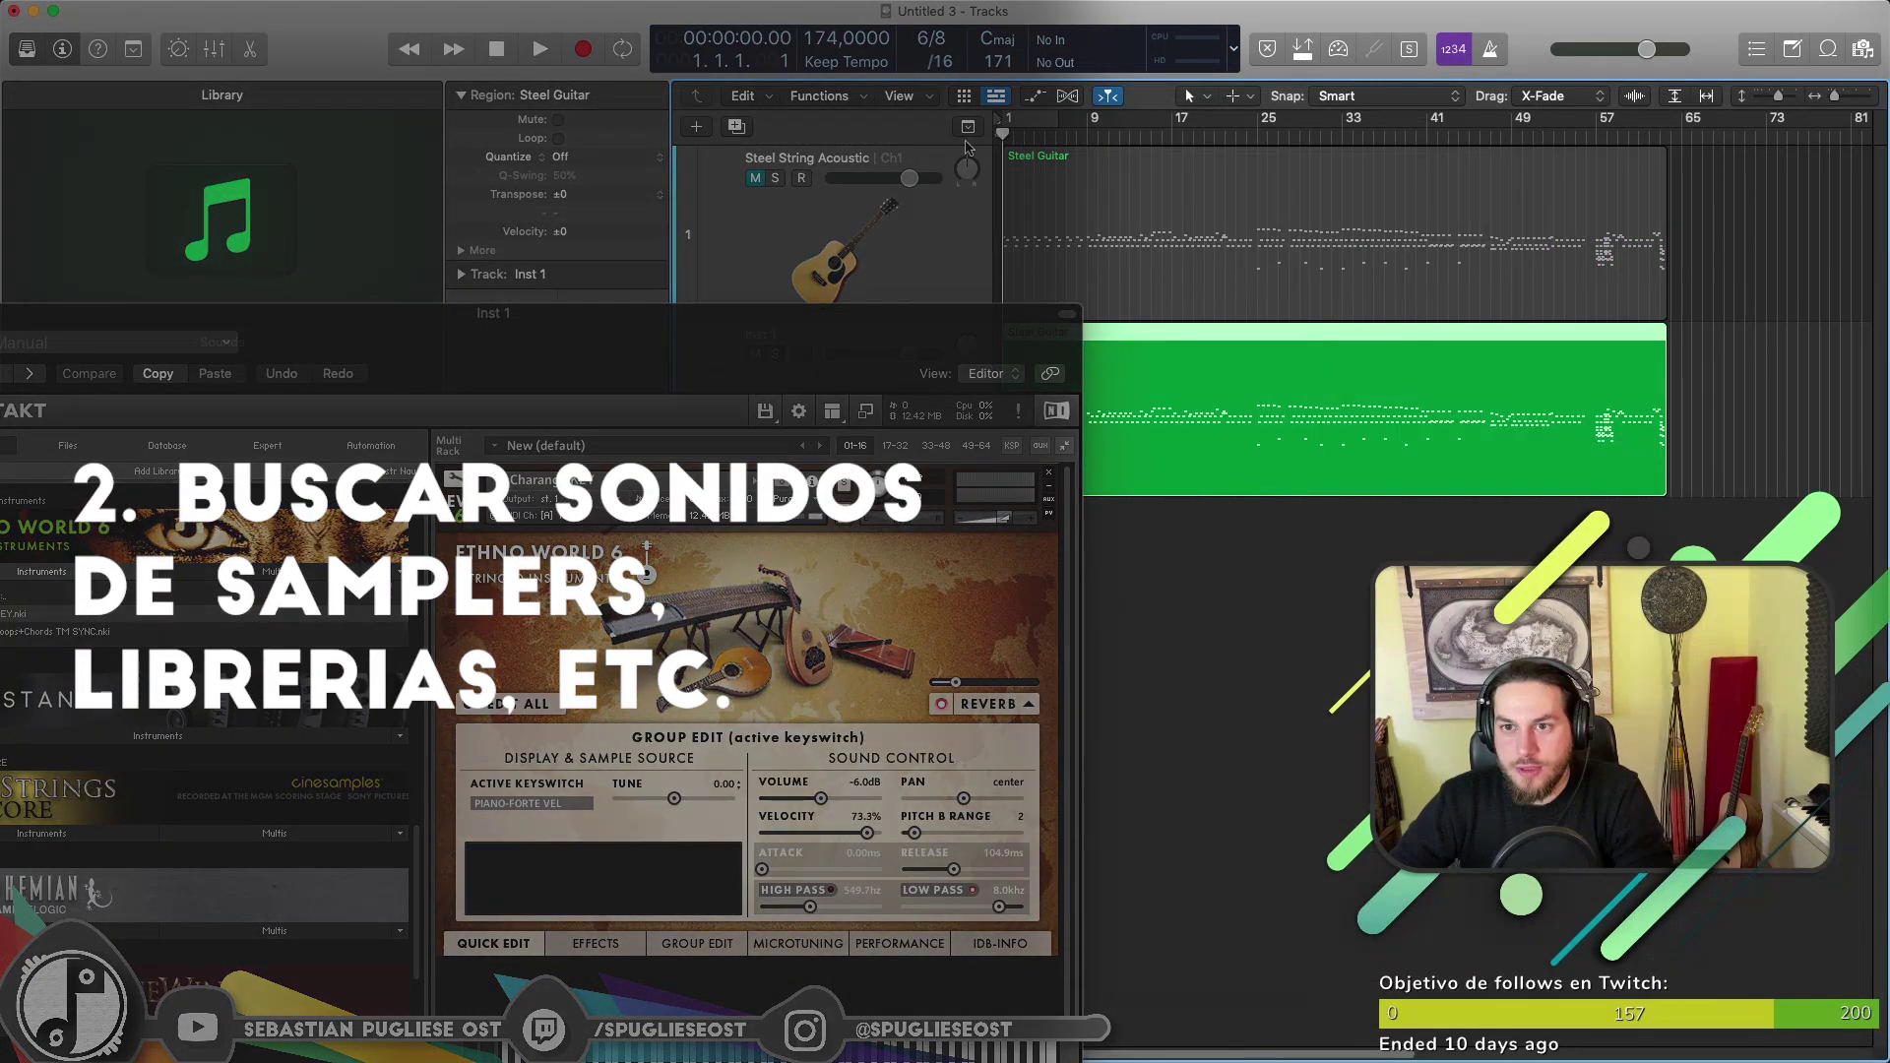
Play the copied Steel Guitar region on Inst 1 with the charango sound and transpose it by +12.
key(space)
drag(911, 336, 706, 270)
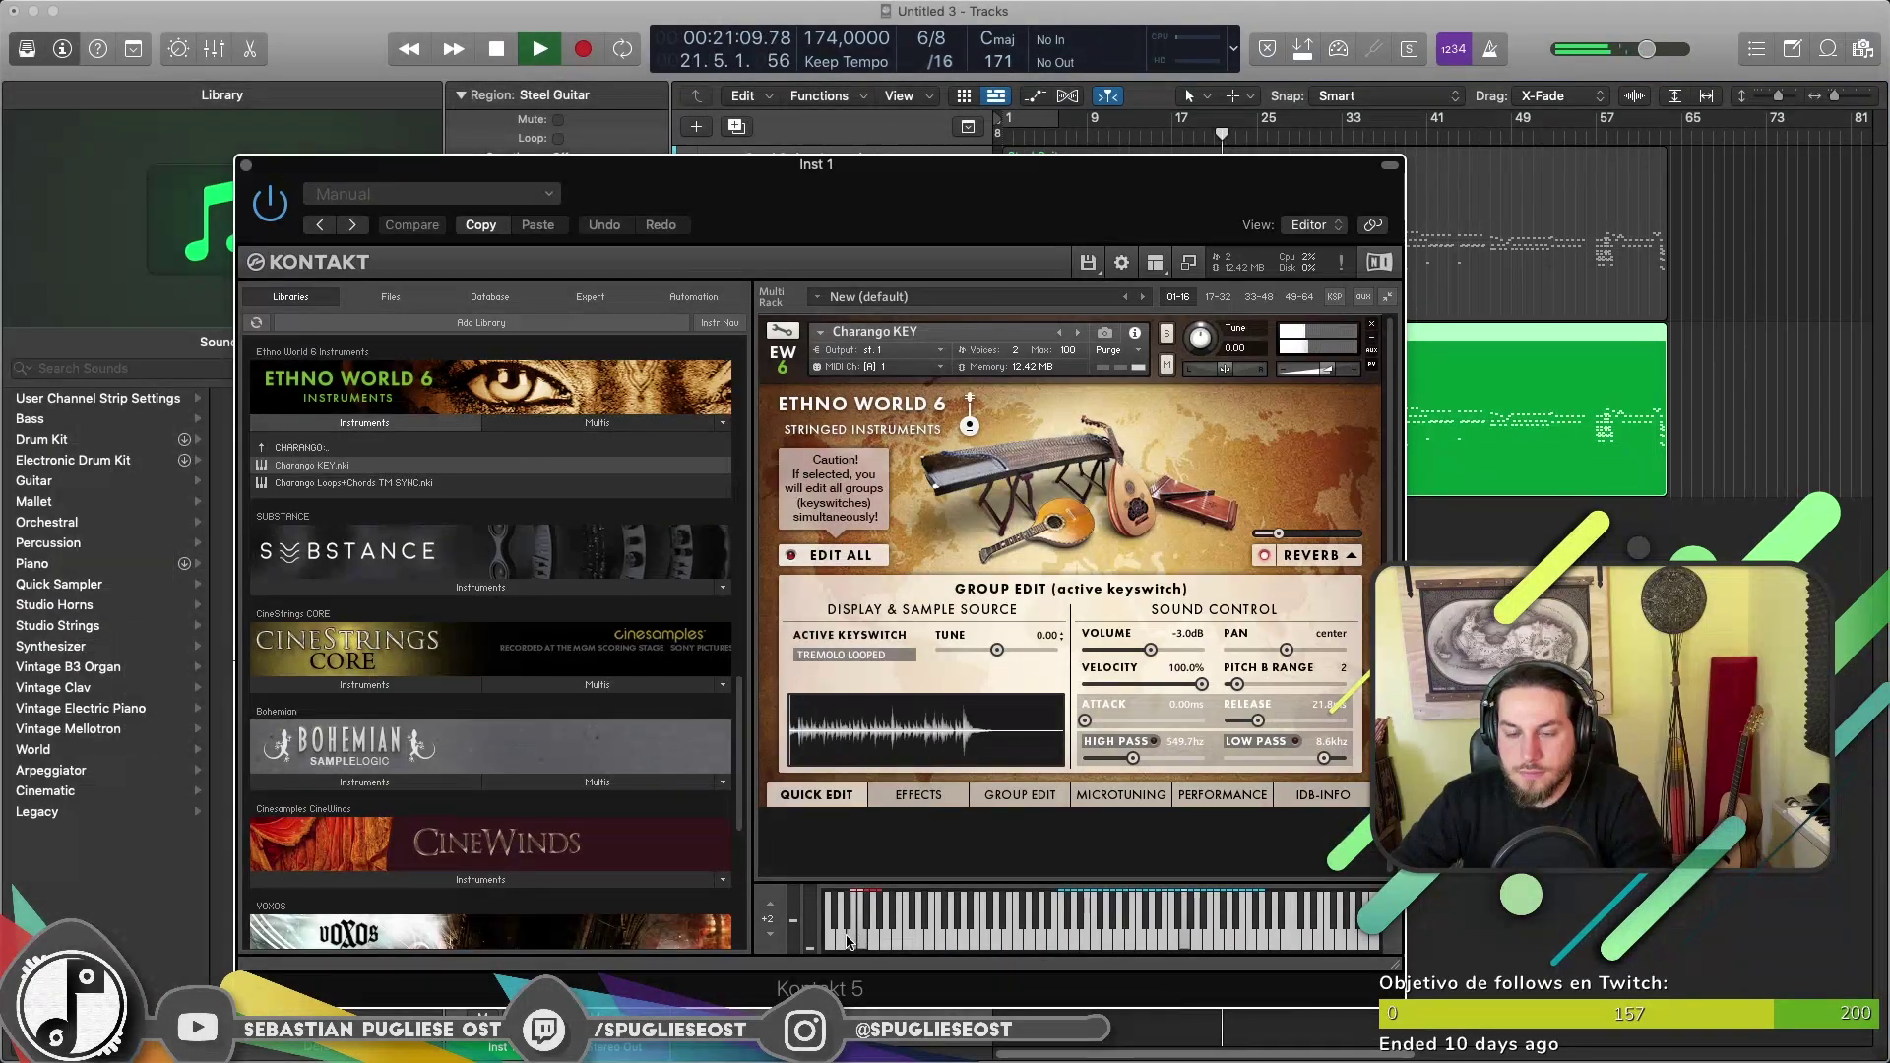
click(246, 164)
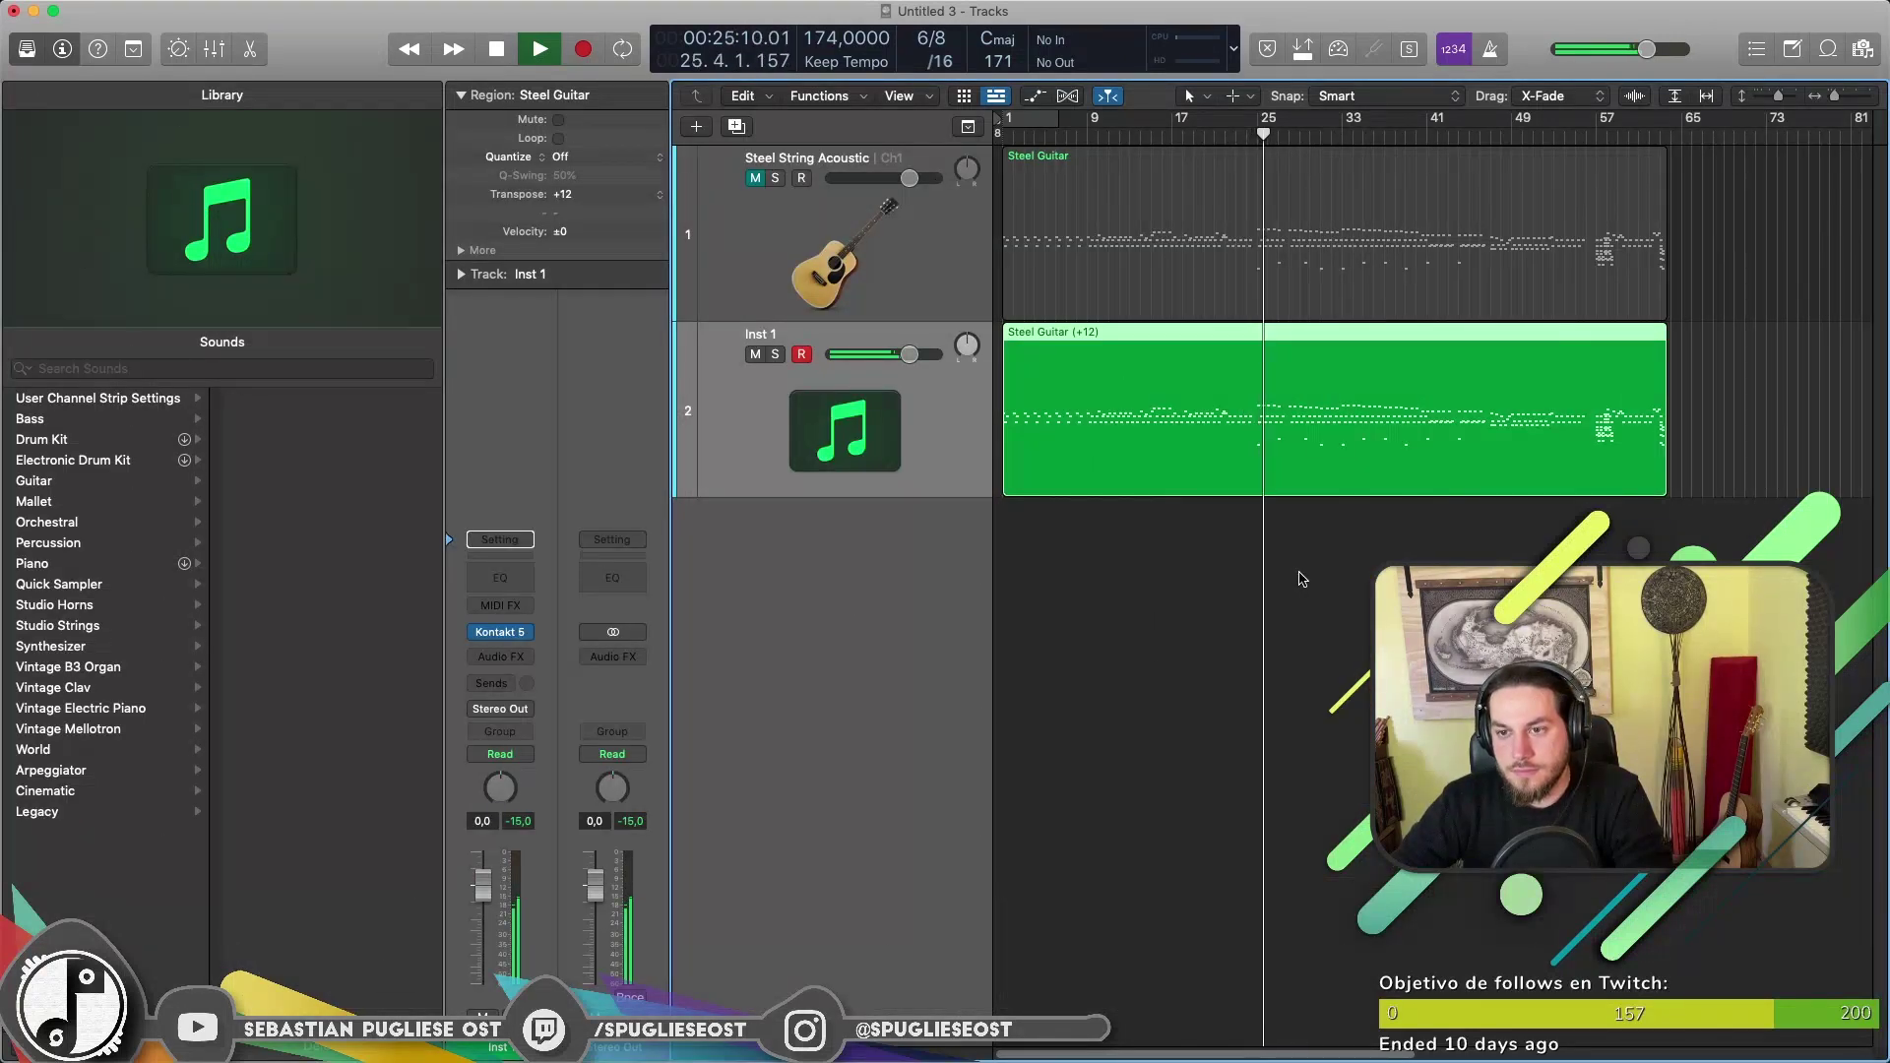
key(space)
Open the Inst 1 Steel Guitar region in the Piano Roll and switch its automation lane to Sustain.
double_click(1076, 456)
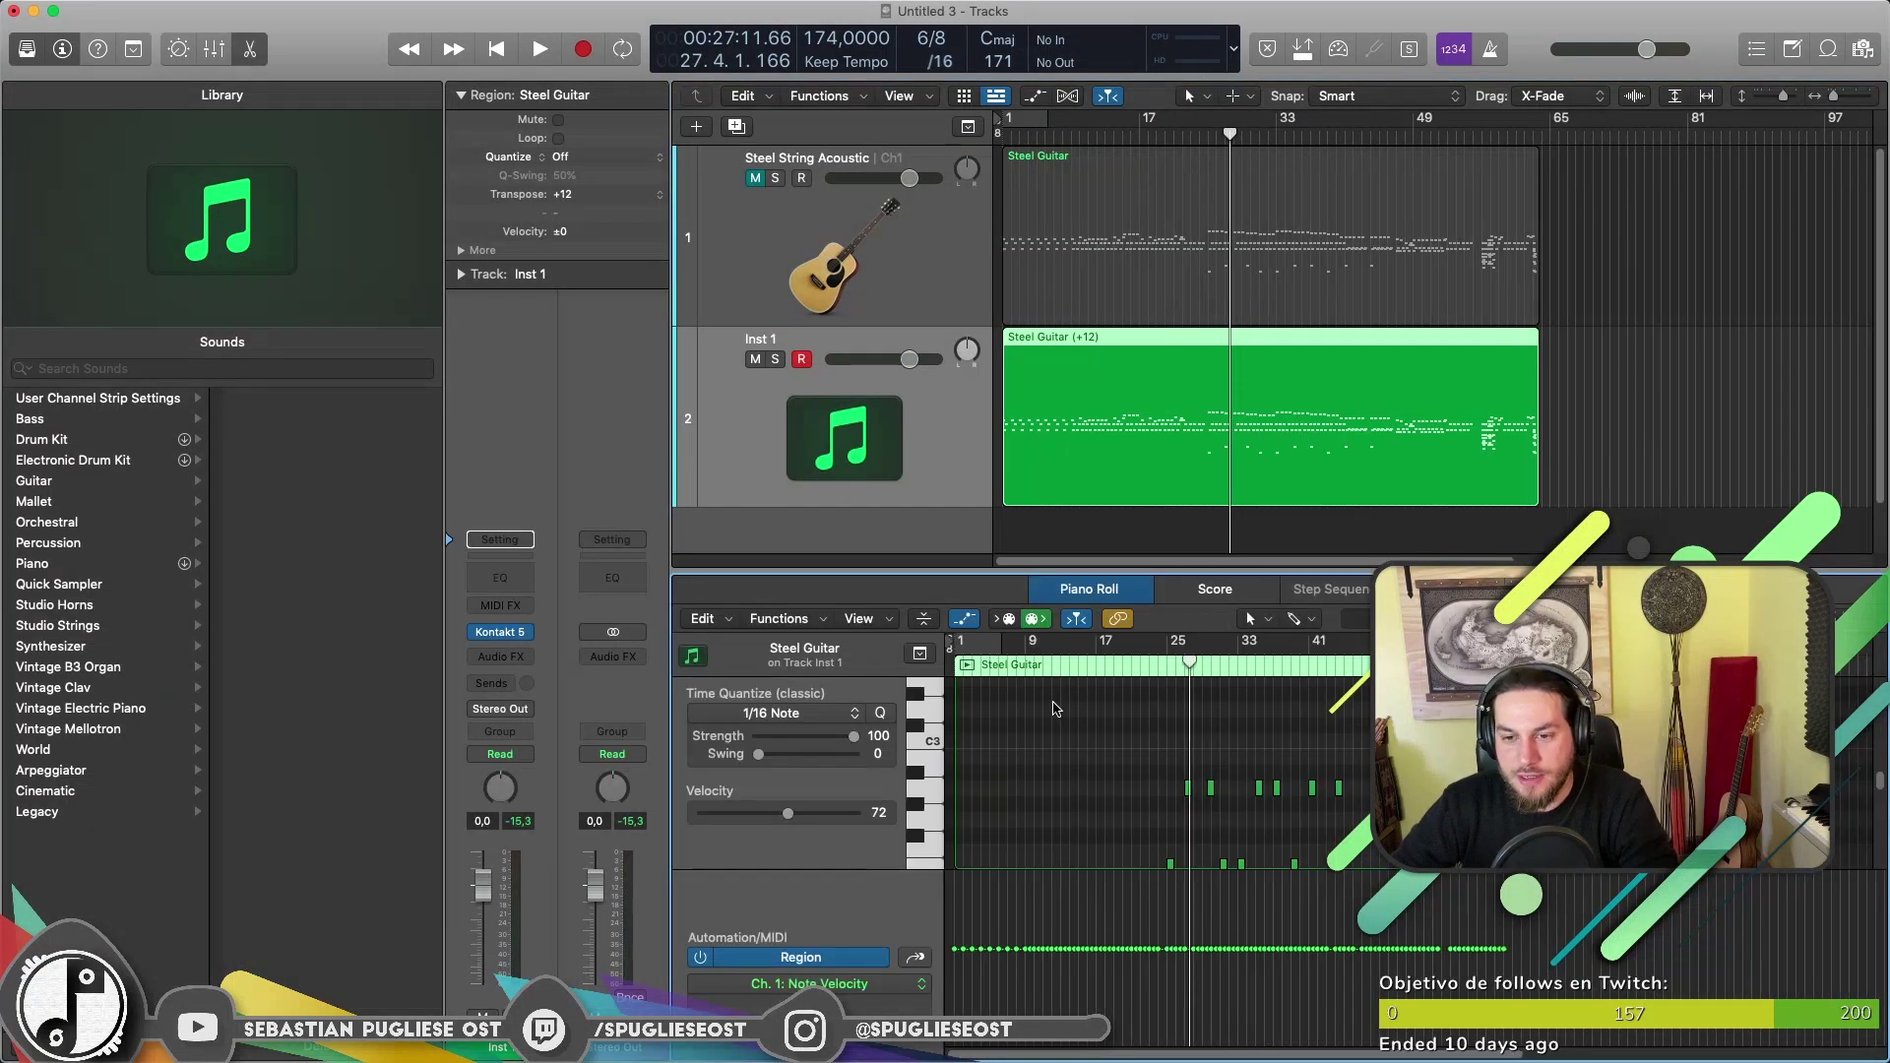
scroll(1083, 719, up, 5)
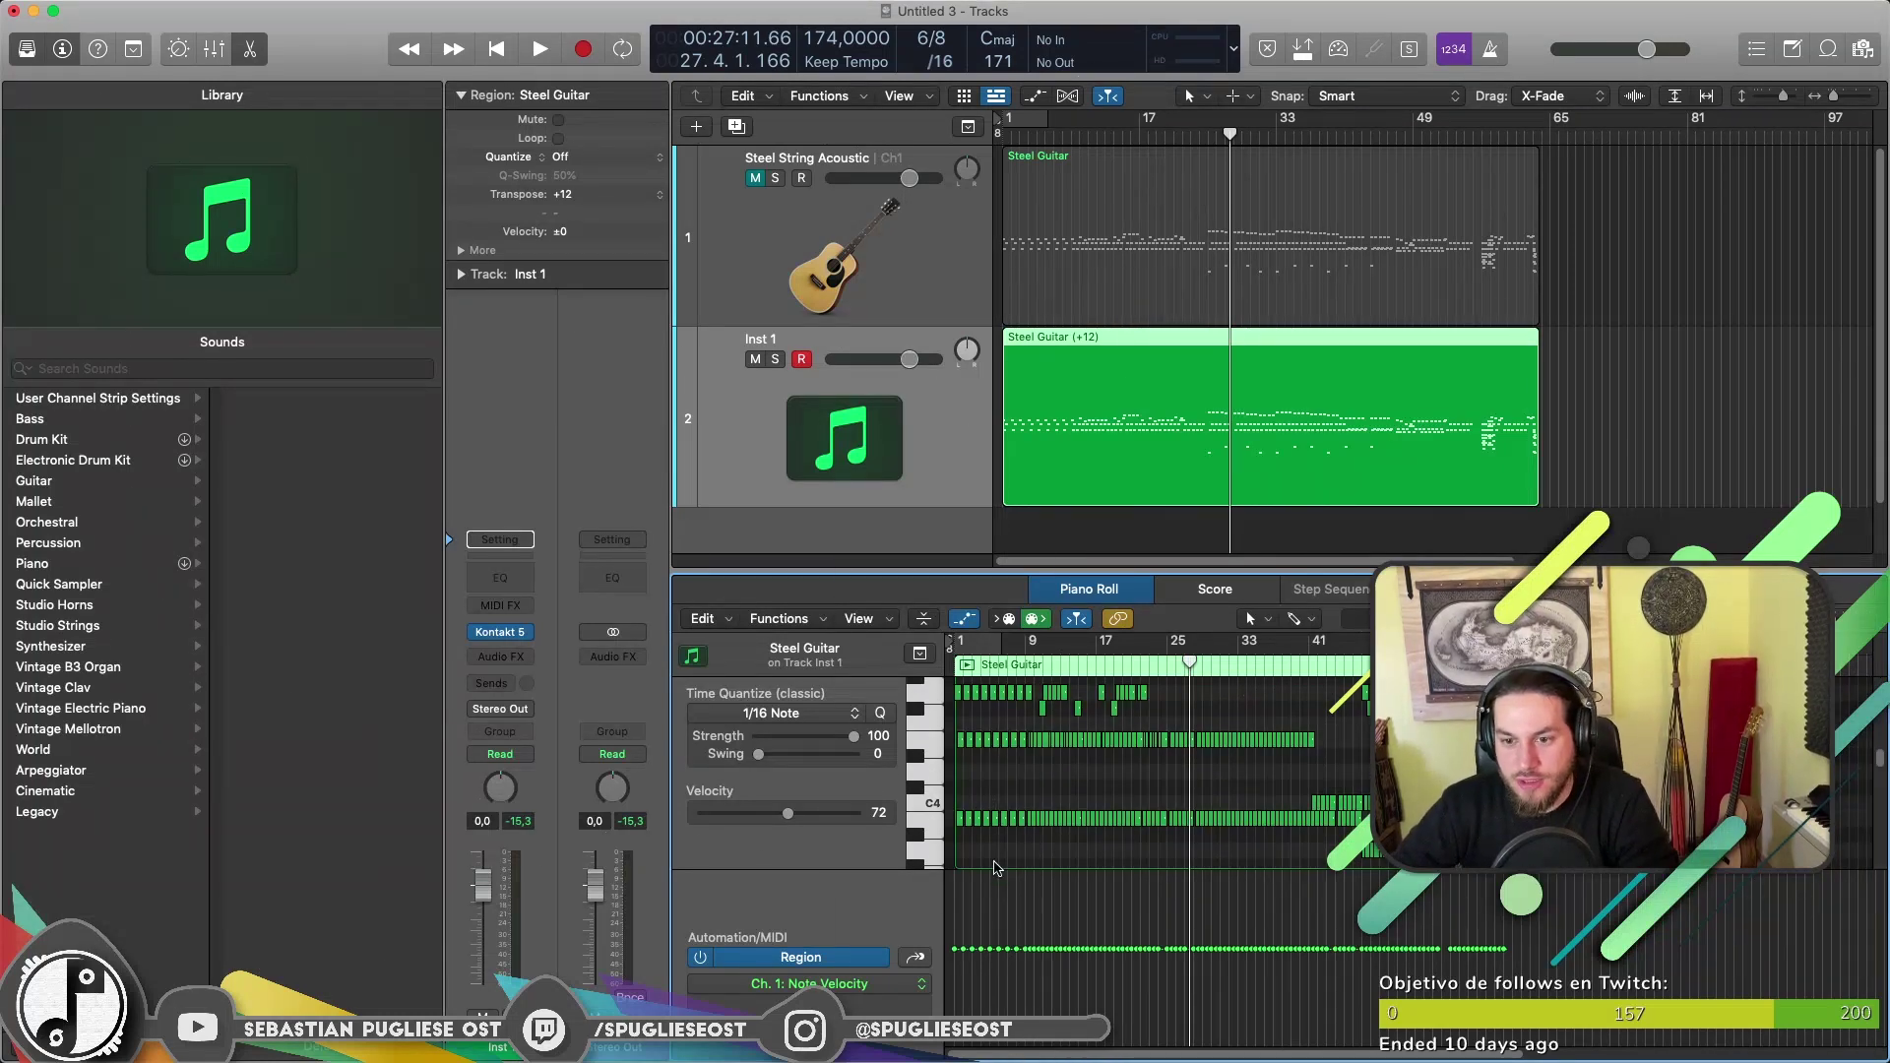
click(808, 984)
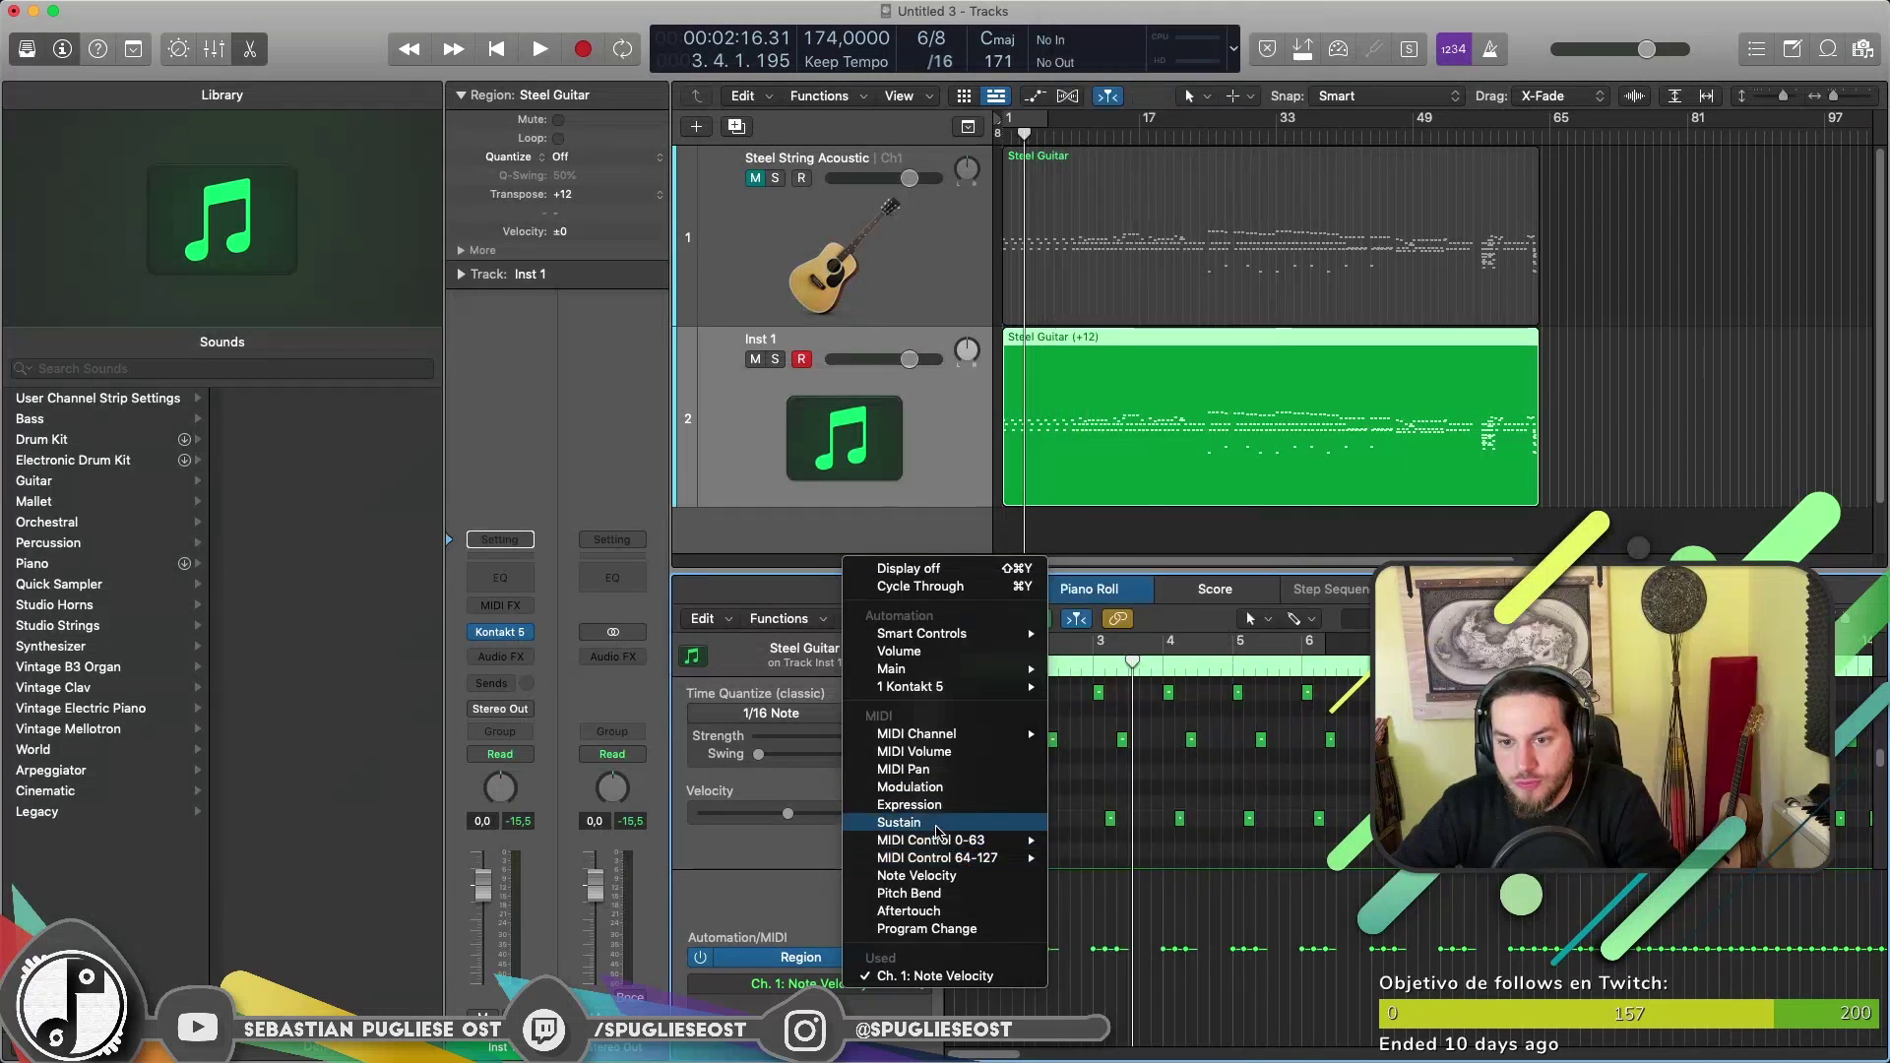
click(937, 825)
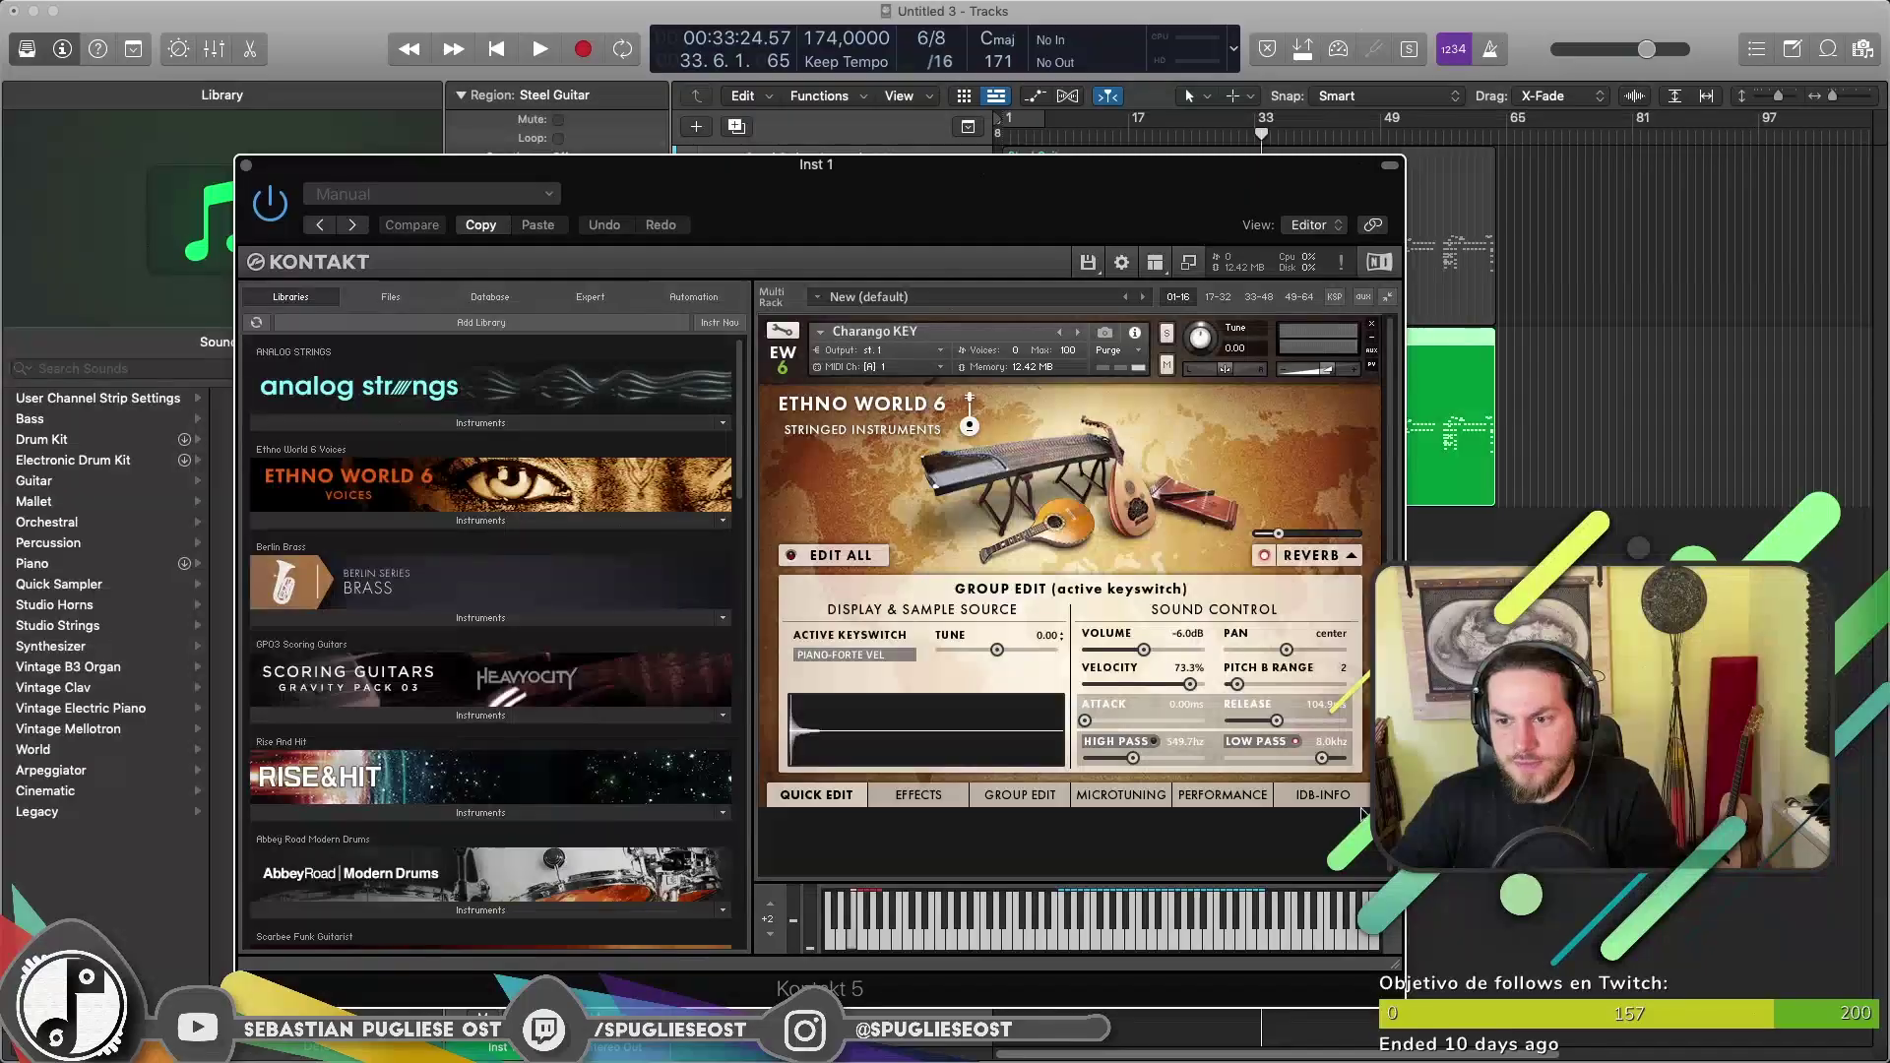
Remove the charango instrument from Kontakt, browse the other libraries and load Charango KEY again.
click(1329, 797)
click(1371, 324)
scroll(403, 791, down, 10)
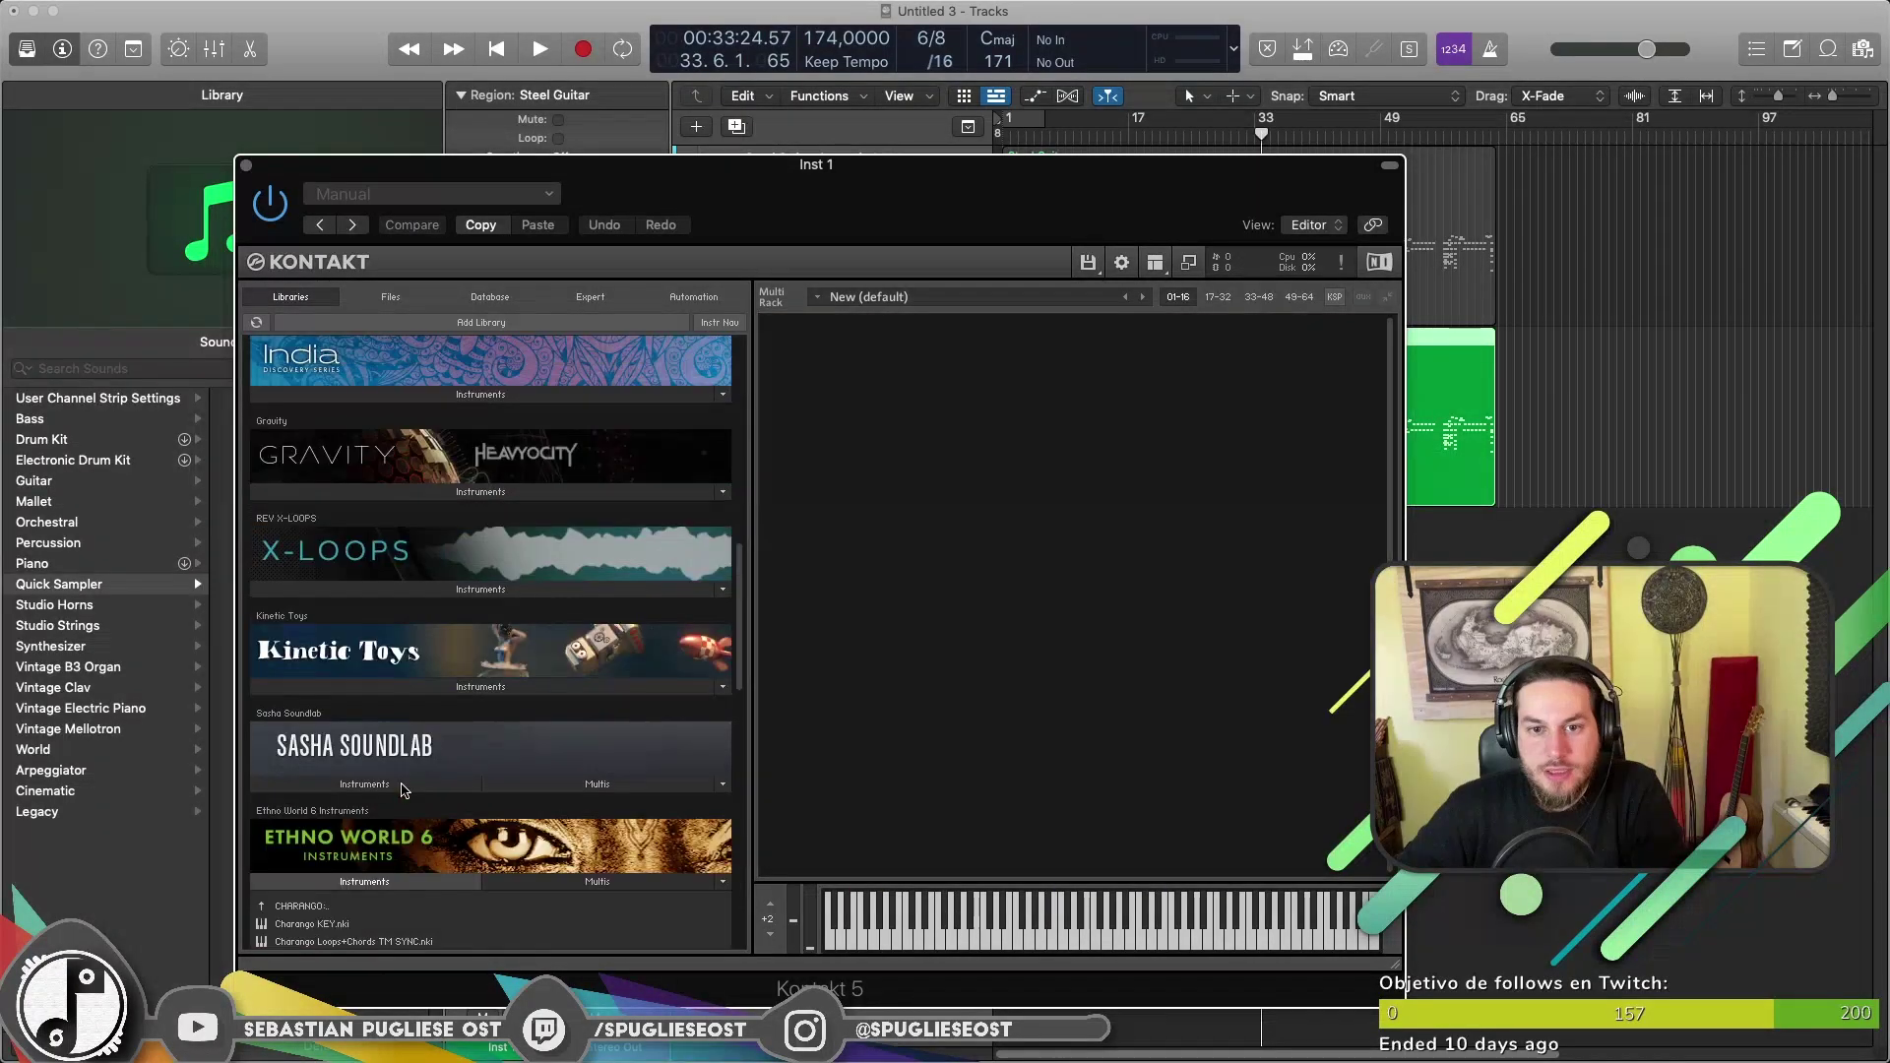
scroll(403, 791, up, 2)
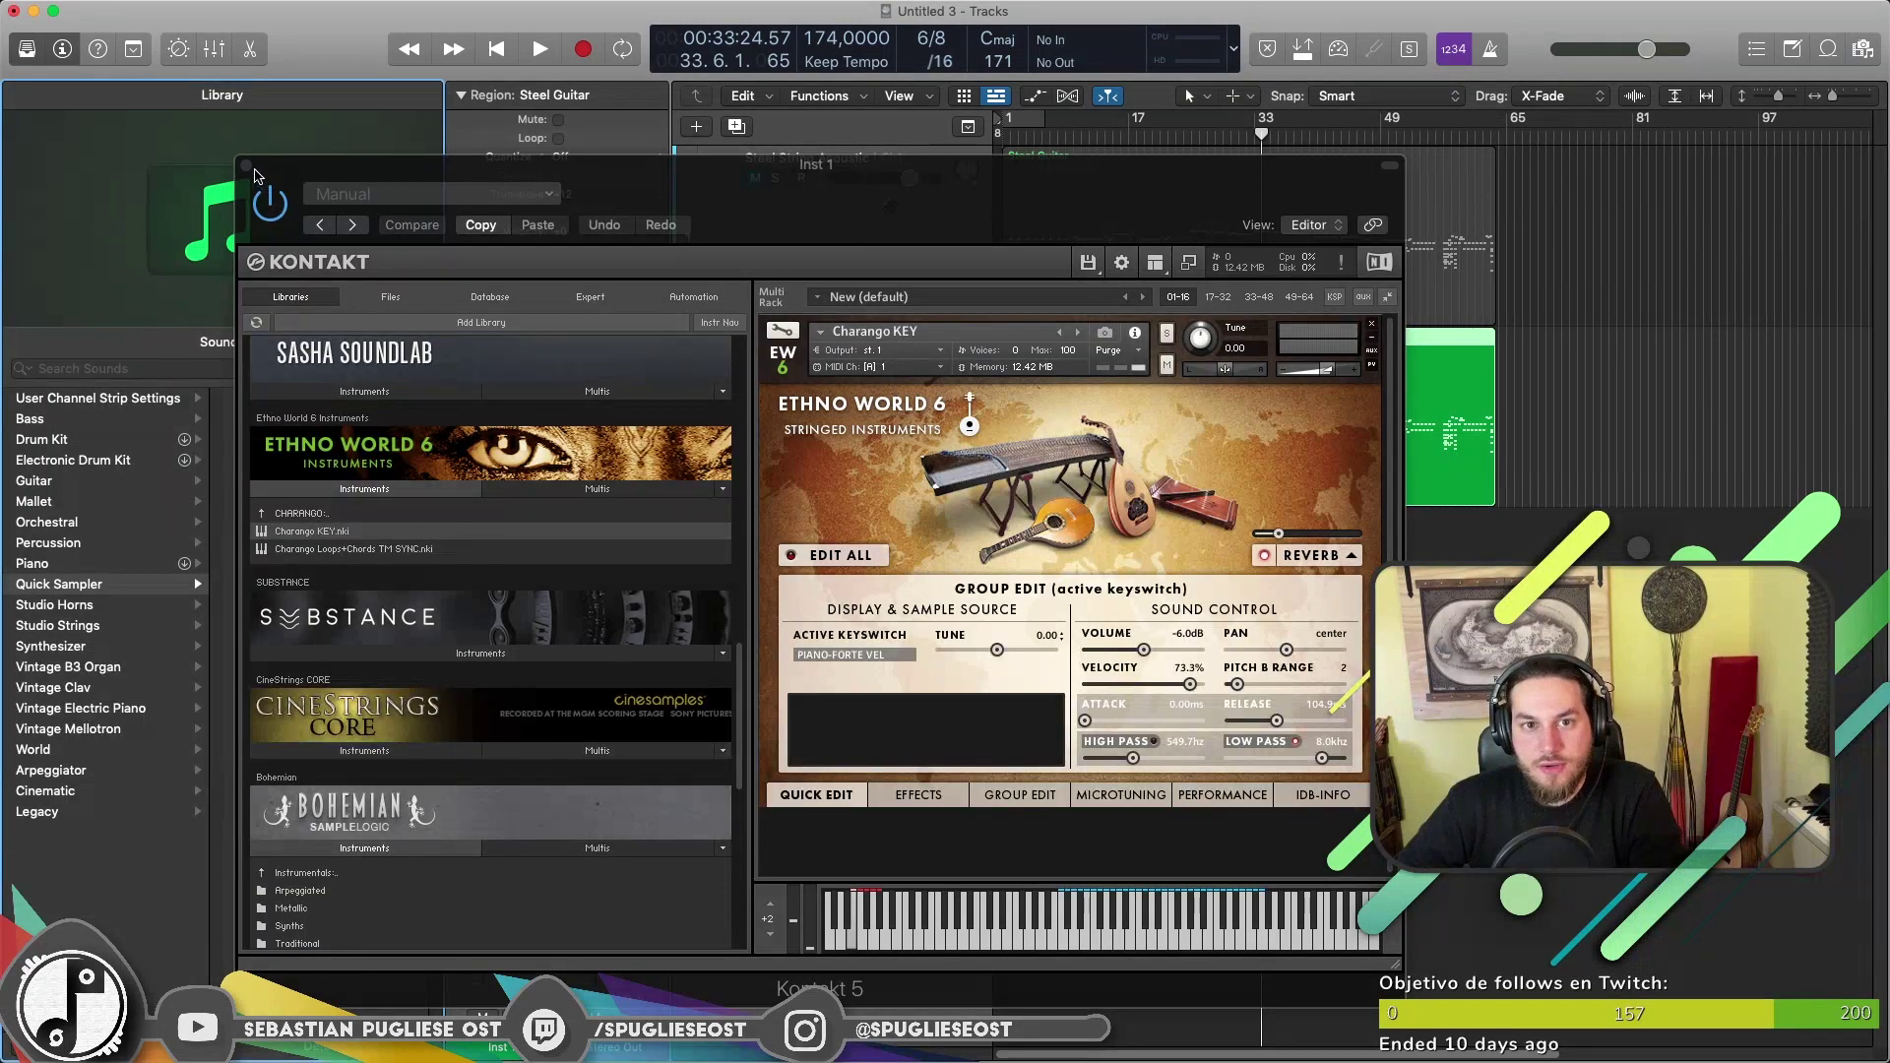
click(248, 168)
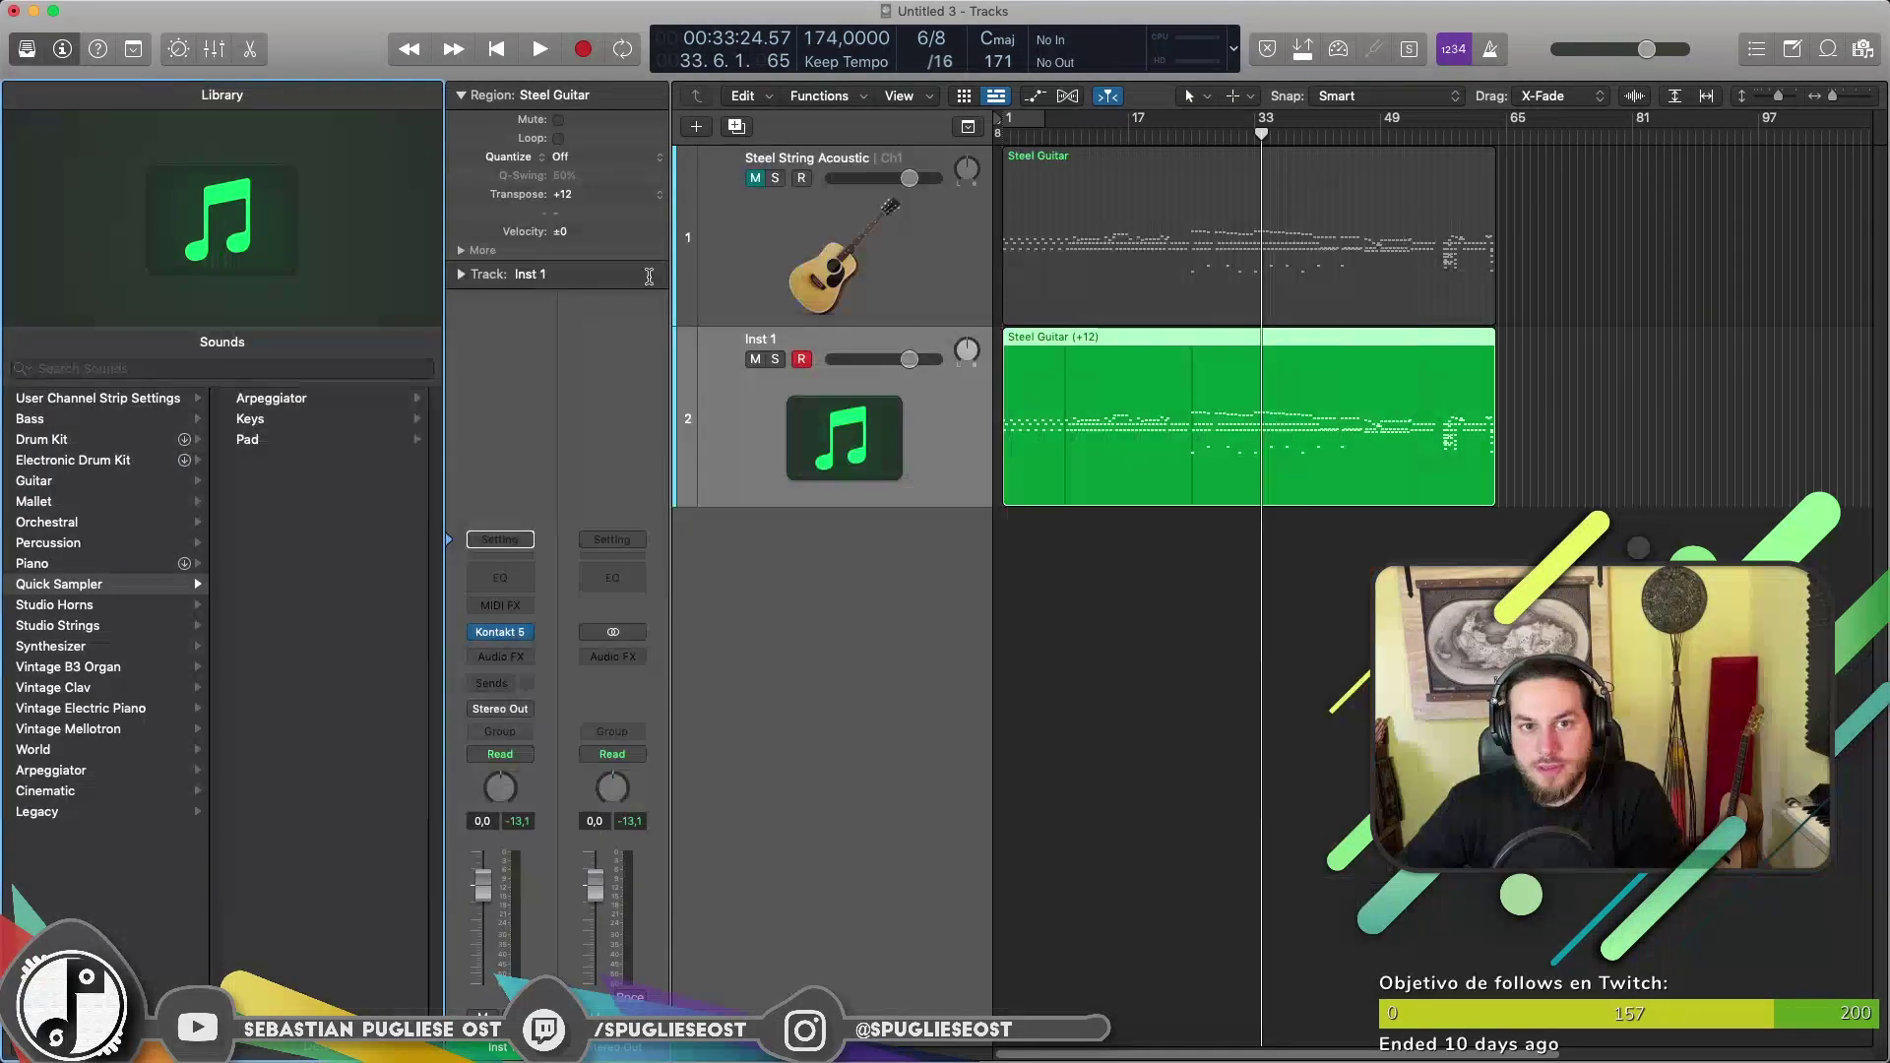
Open the Inst 1 Steel Guitar region in the Piano Roll and select its low bass notes for extraction.
click(1217, 569)
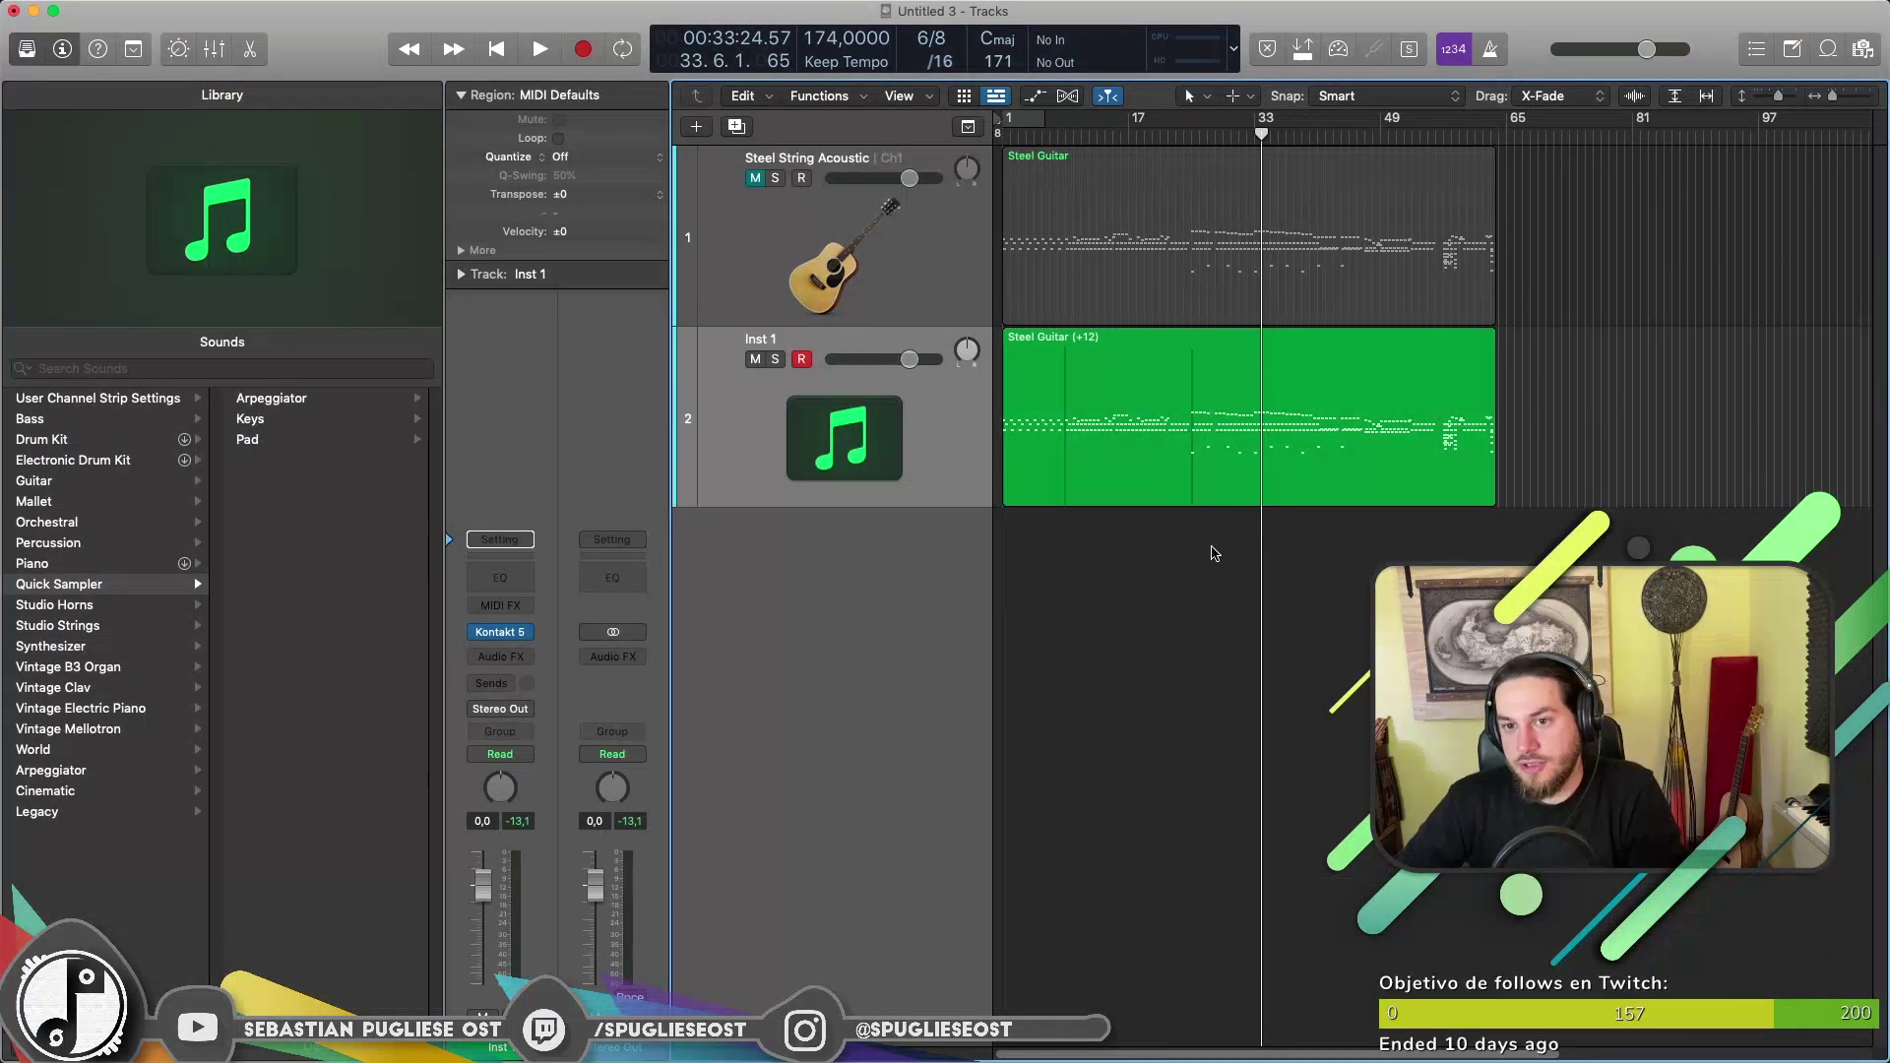
click(1214, 476)
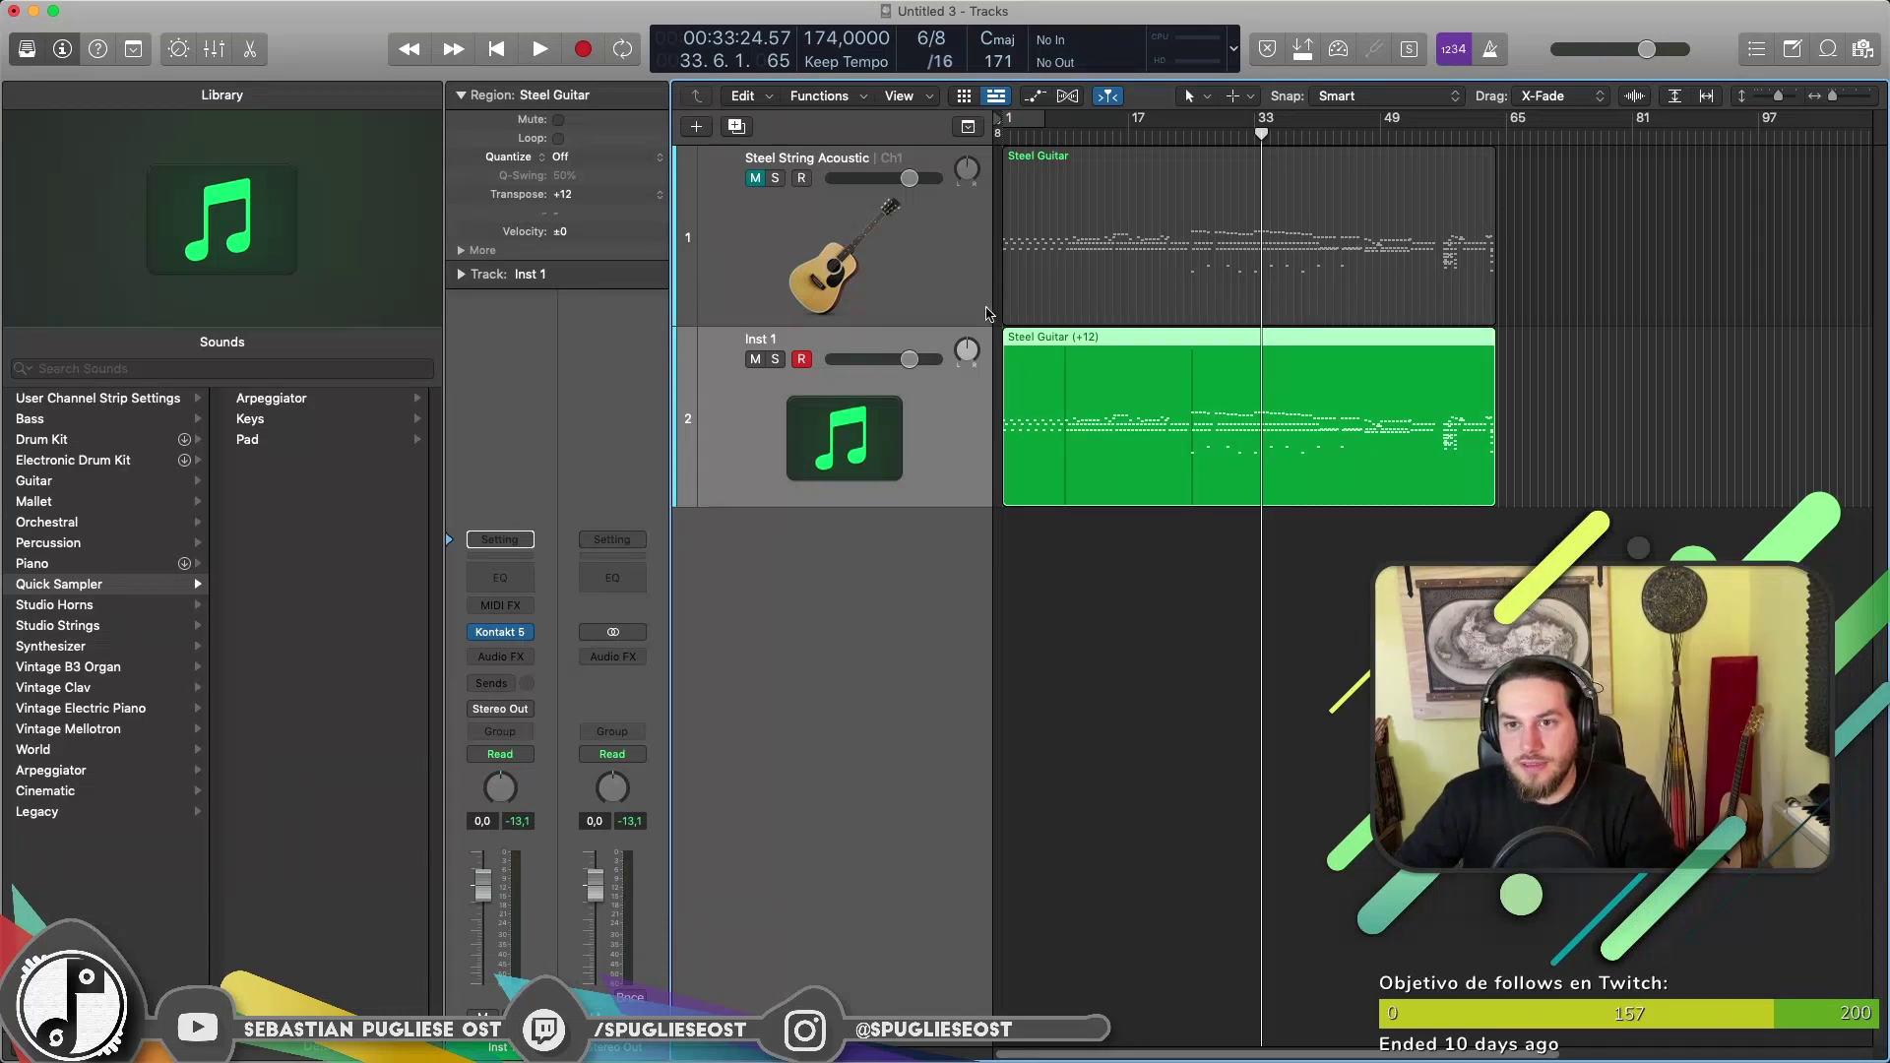
double_click(1132, 425)
key(super+a)
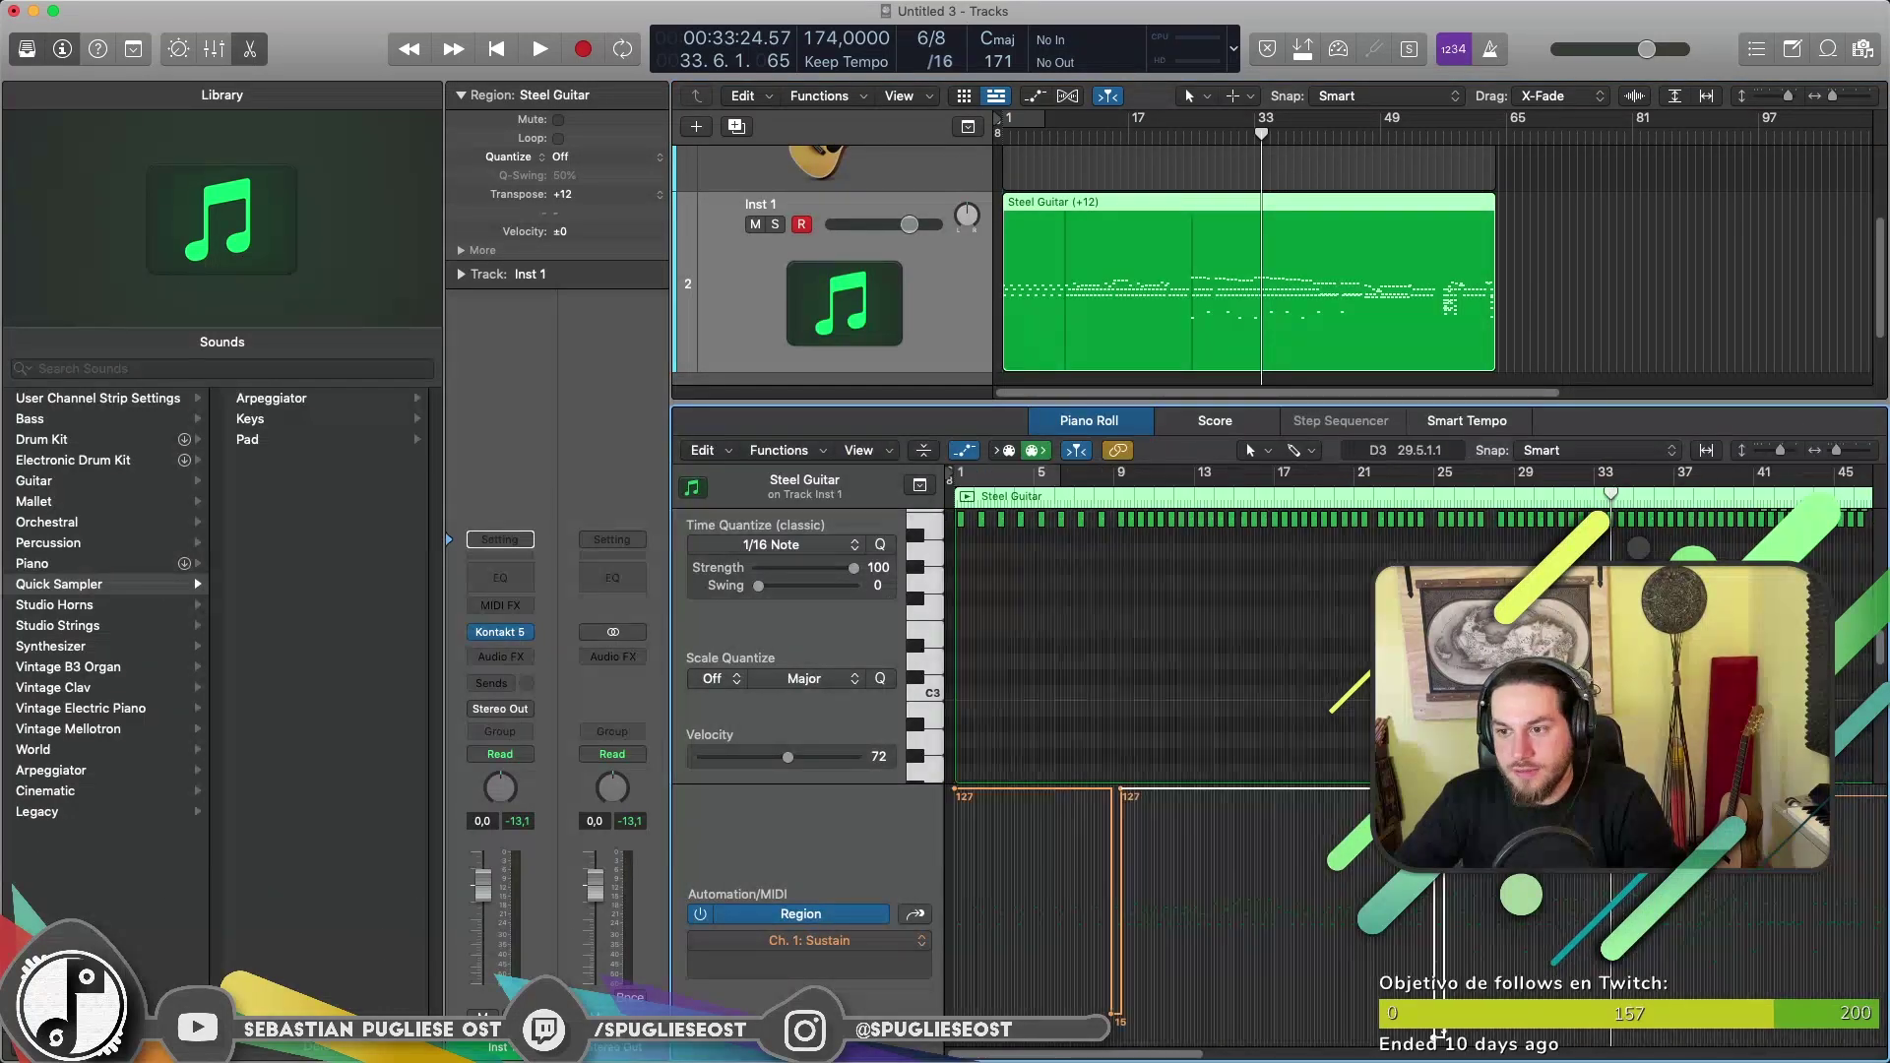
key(z)
drag(1215, 559, 1536, 512)
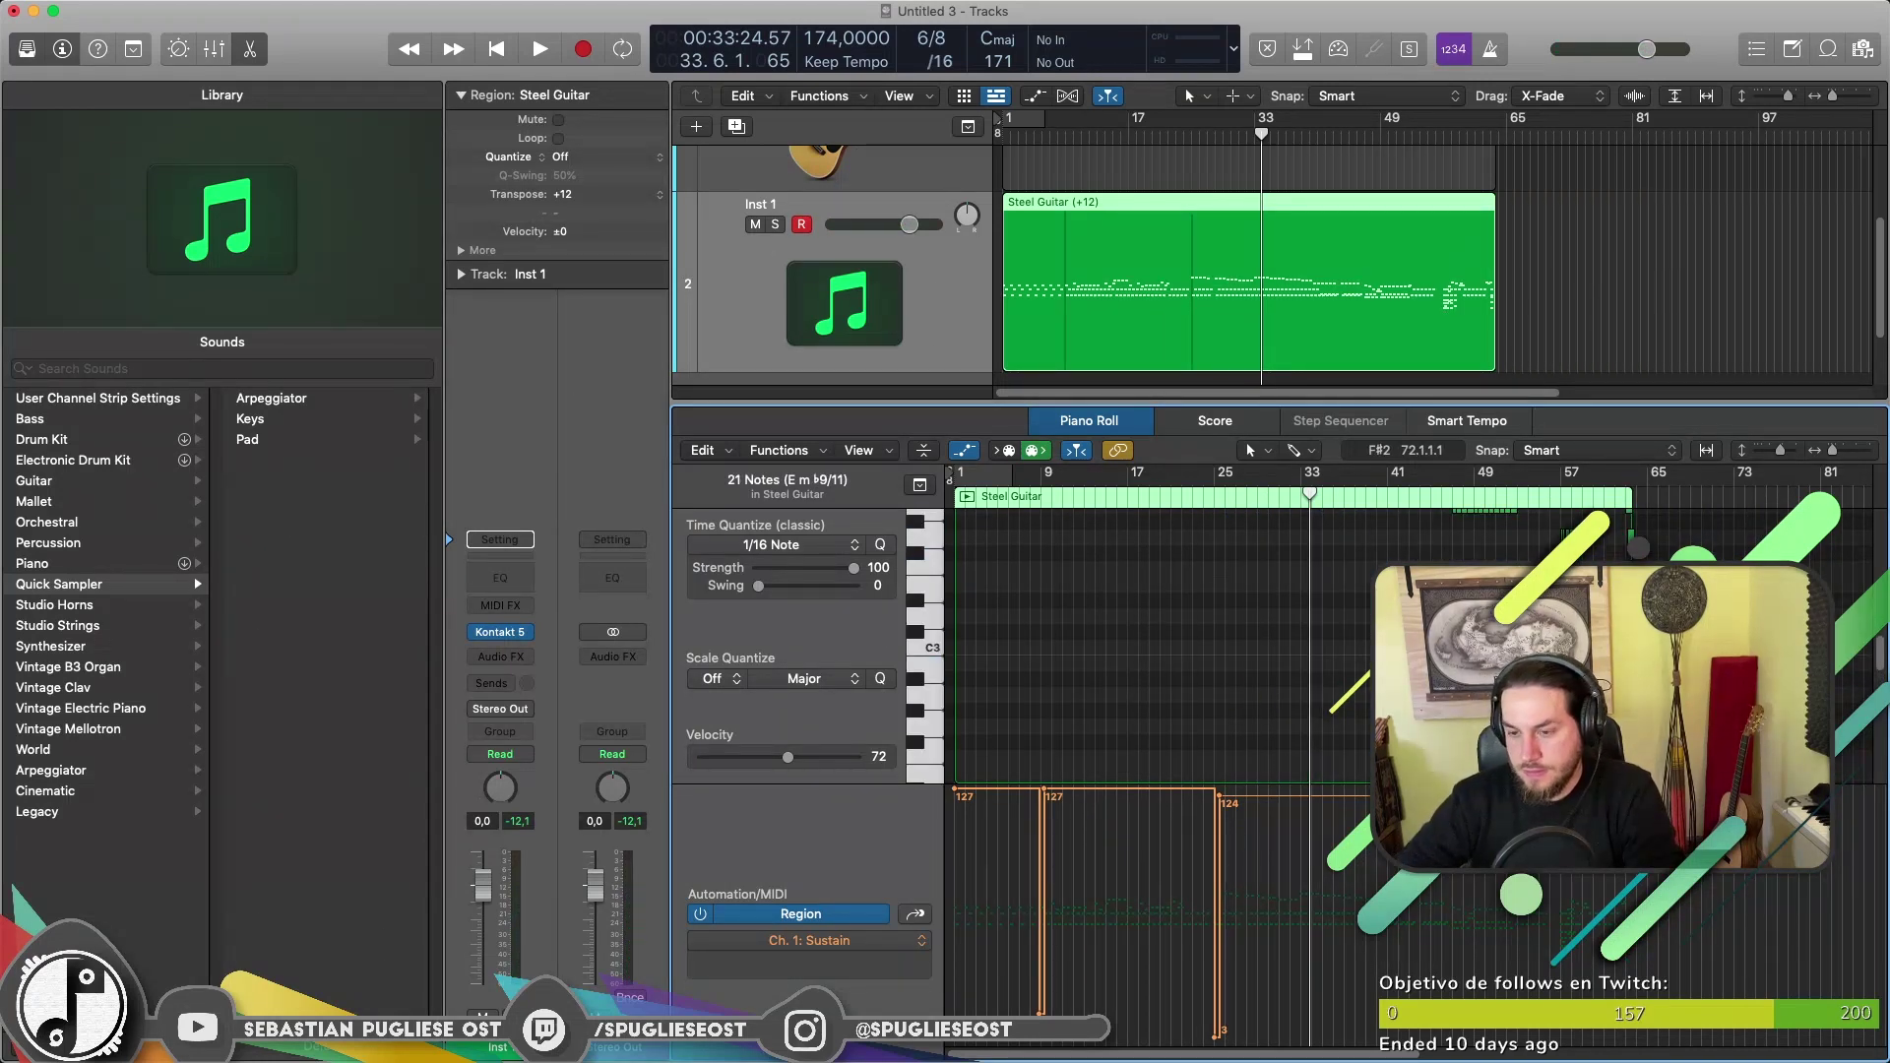
Duplicate the Inst 1 track with its Kontakt settings and place only the low notes in a region on the new track.
key(p)
key(super+d)
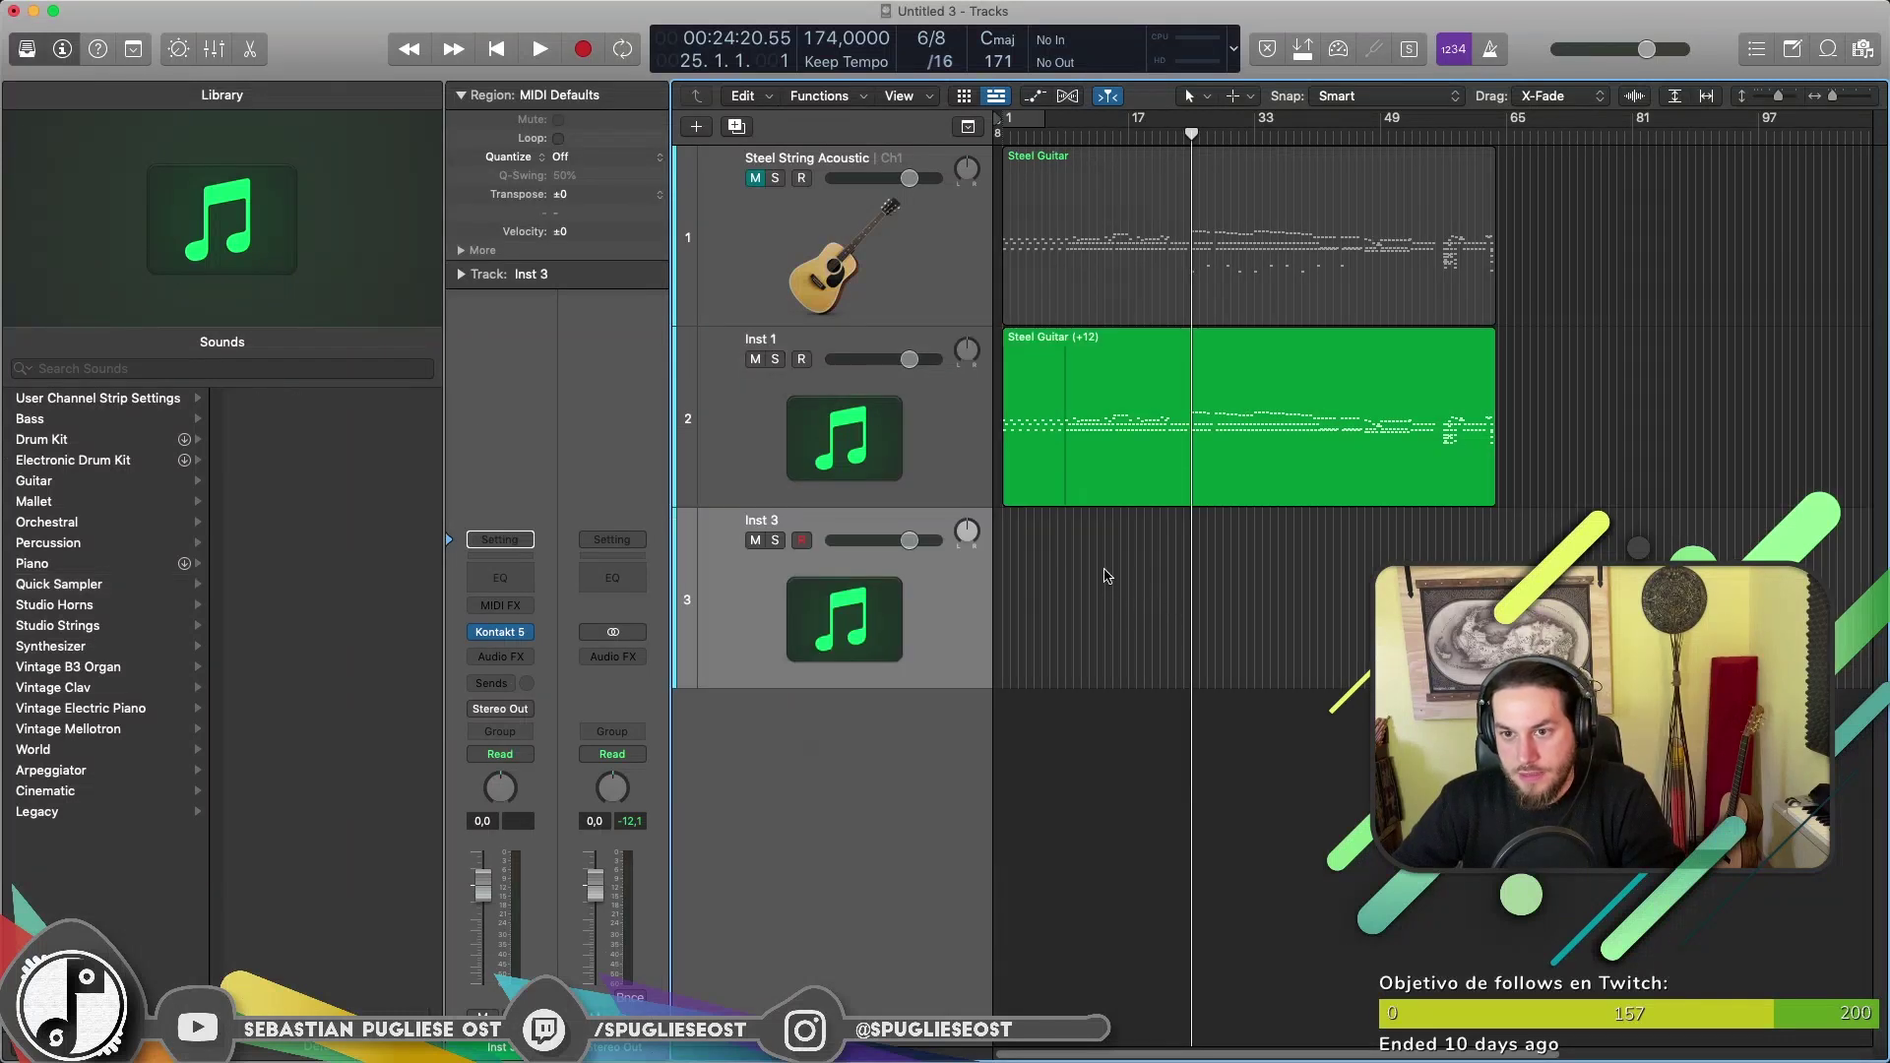
right_click(1047, 607)
click(1102, 696)
key(p)
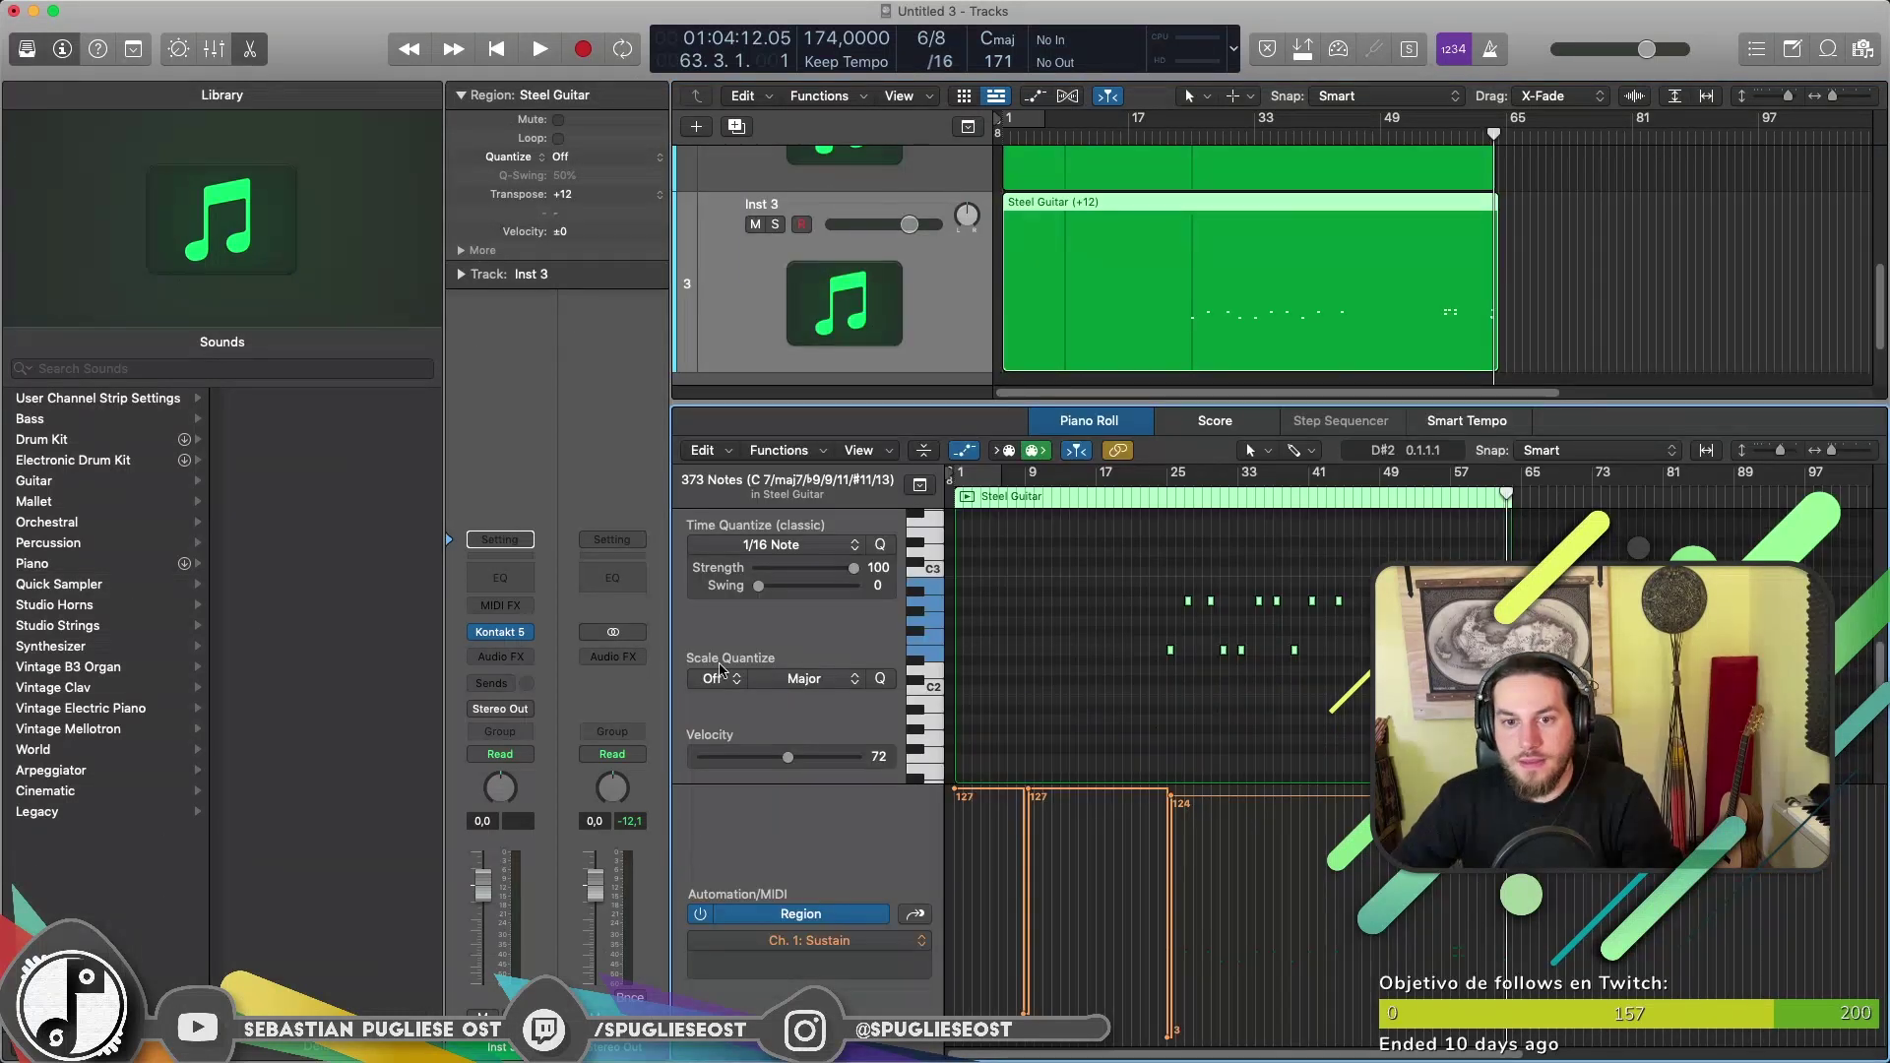
click(855, 297)
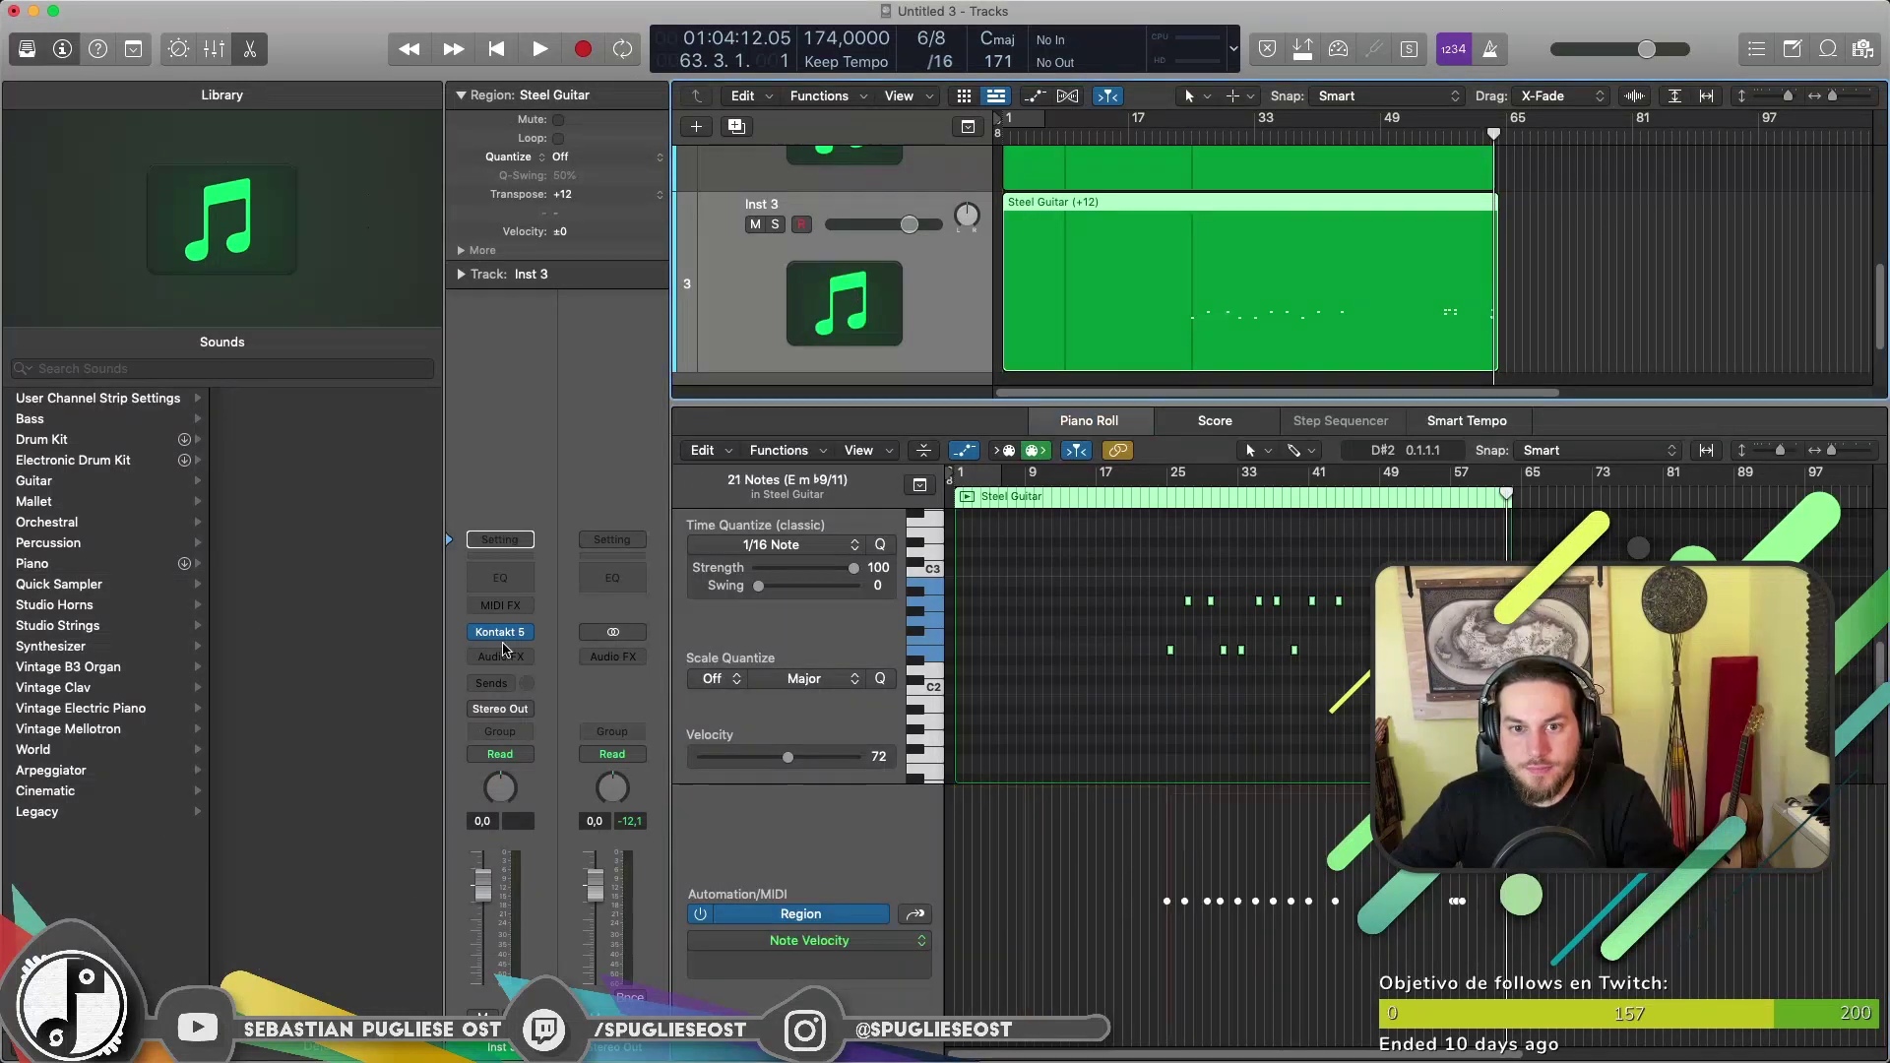
Replace Charango KEY with the Ethno World 6 instrument Joochin Dulcimer KEY in Kontakt on the Inst 3 track.
key(v)
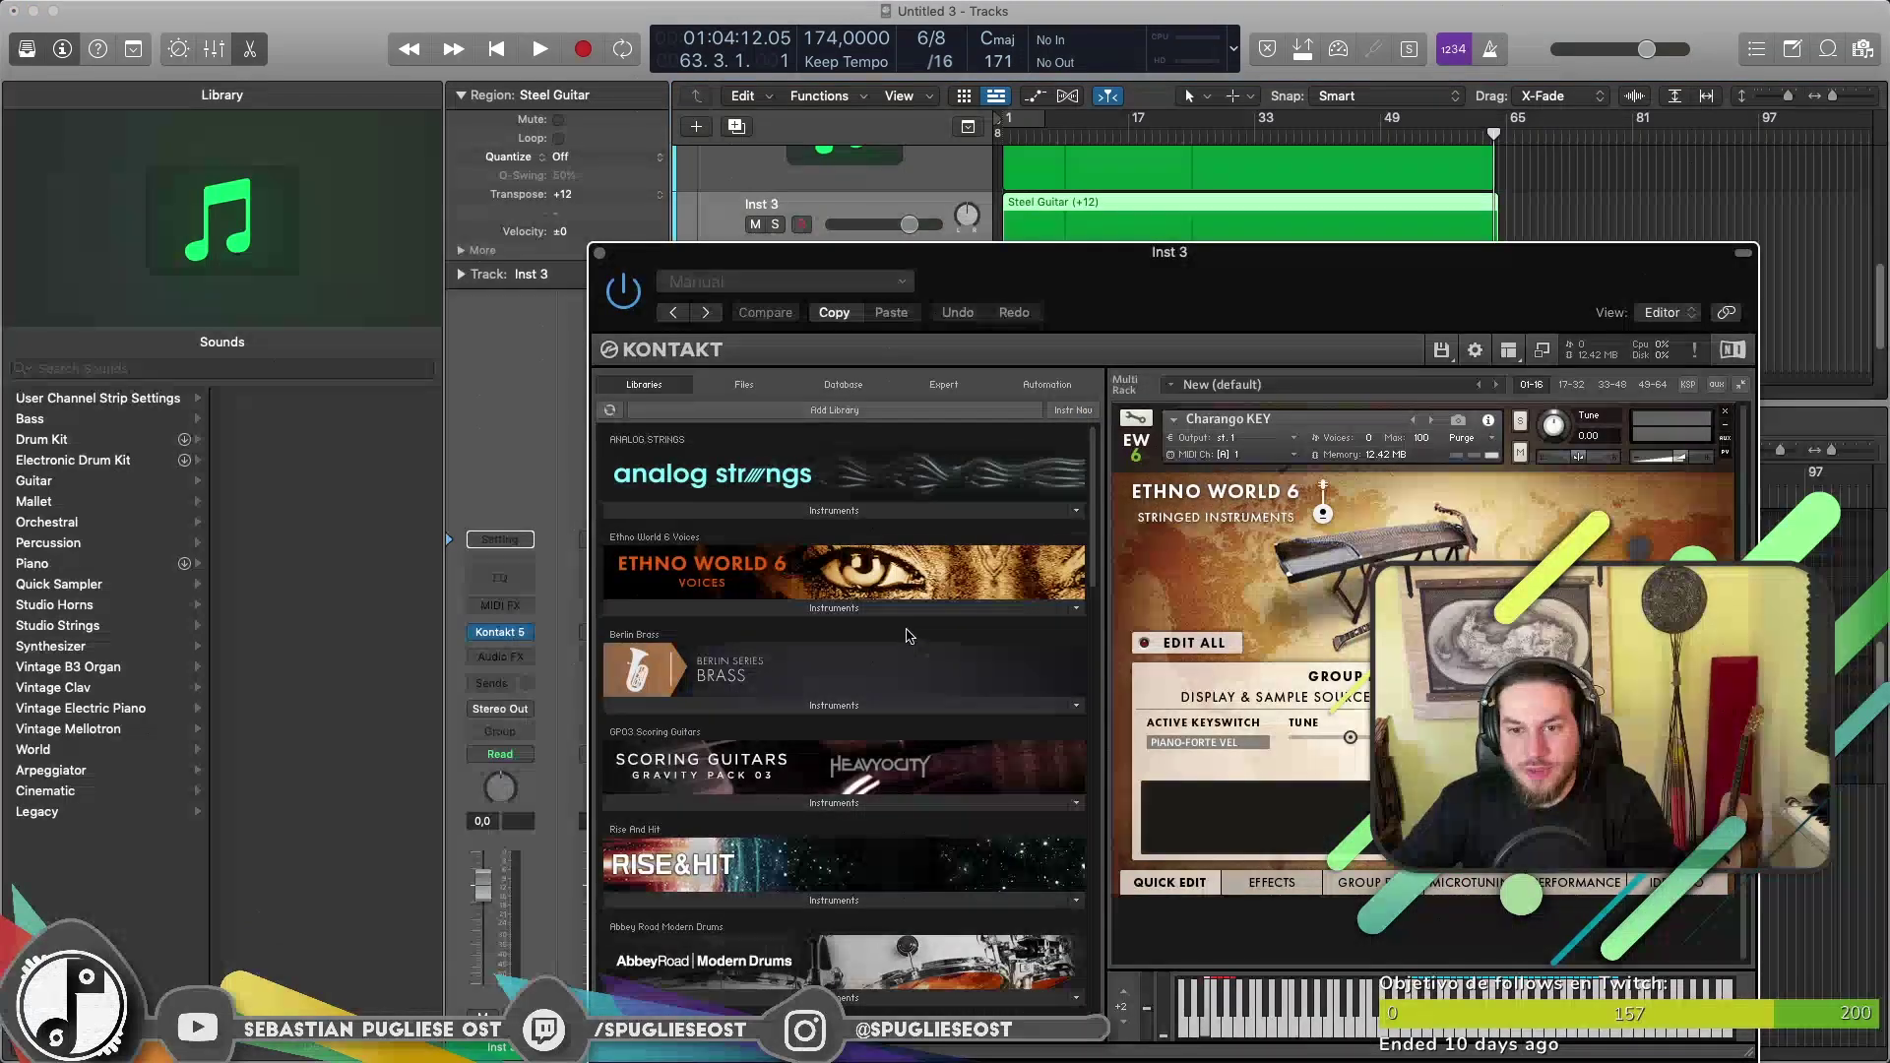
click(1725, 413)
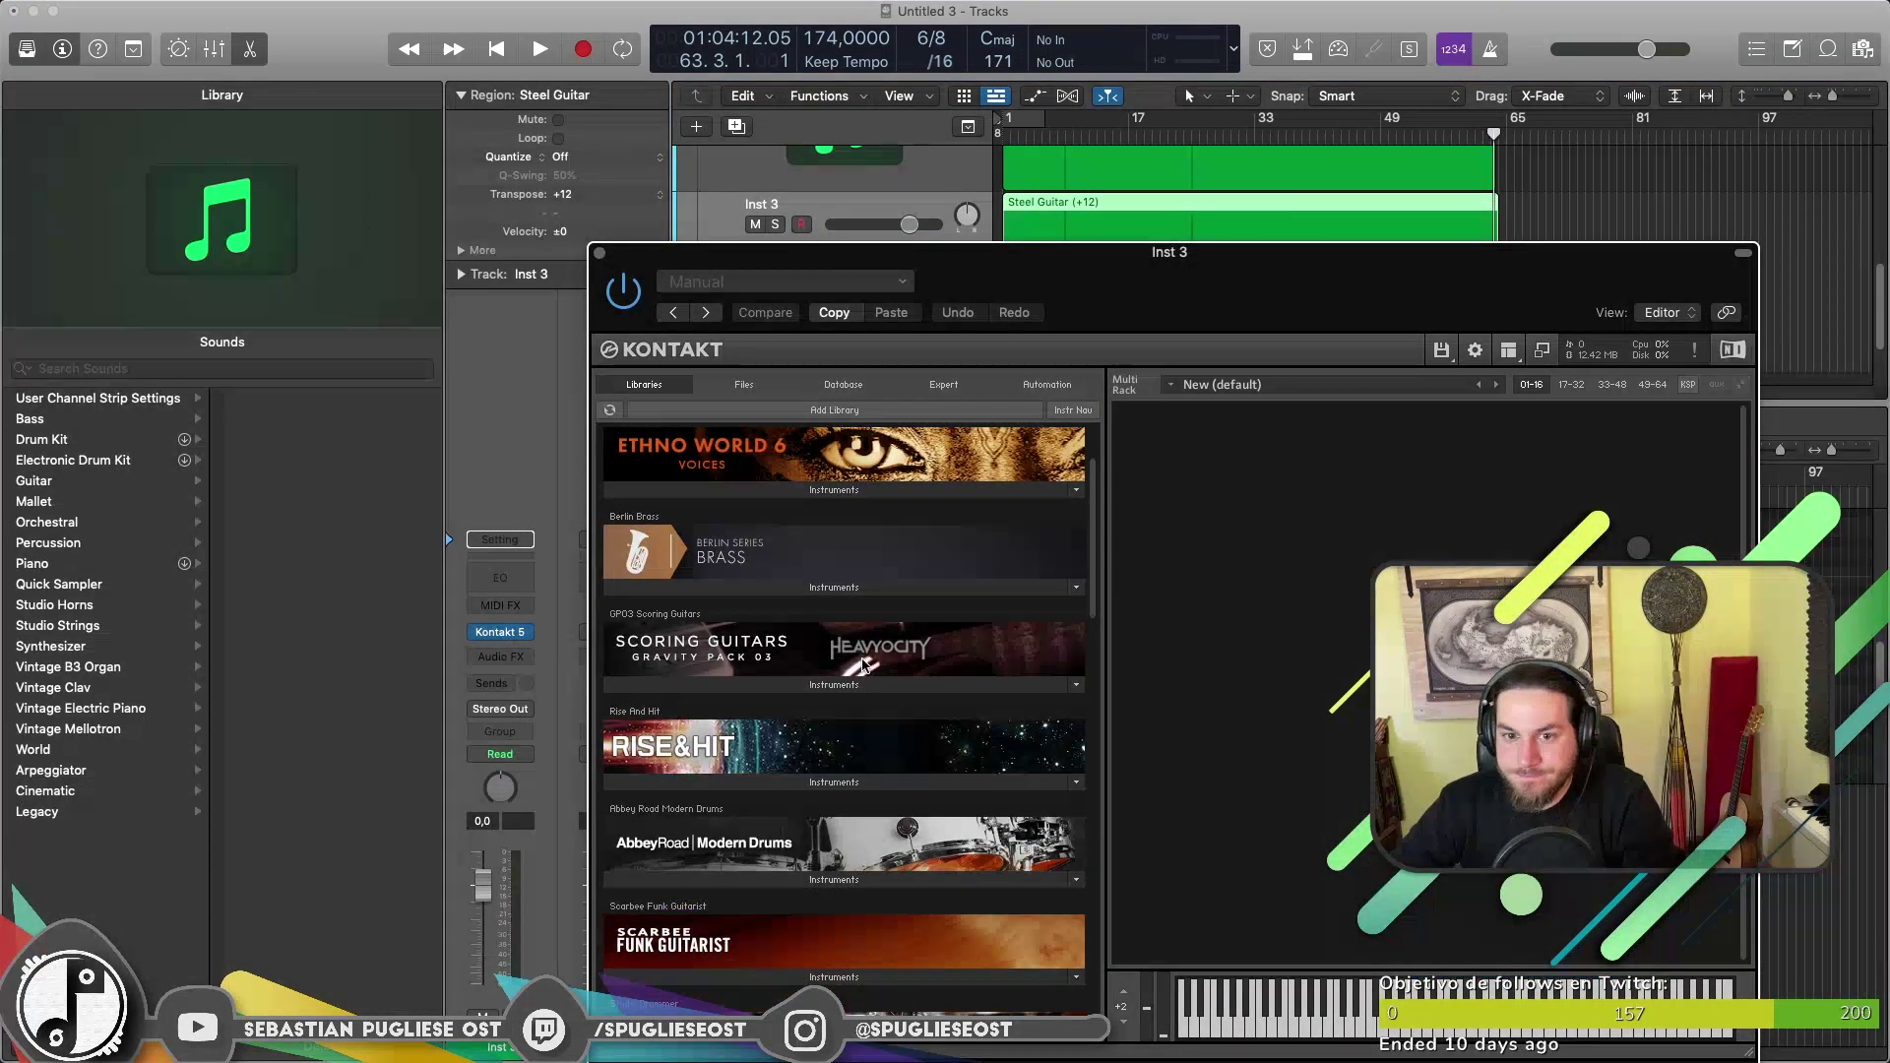
scroll(845, 719, down, 10)
click(1336, 1033)
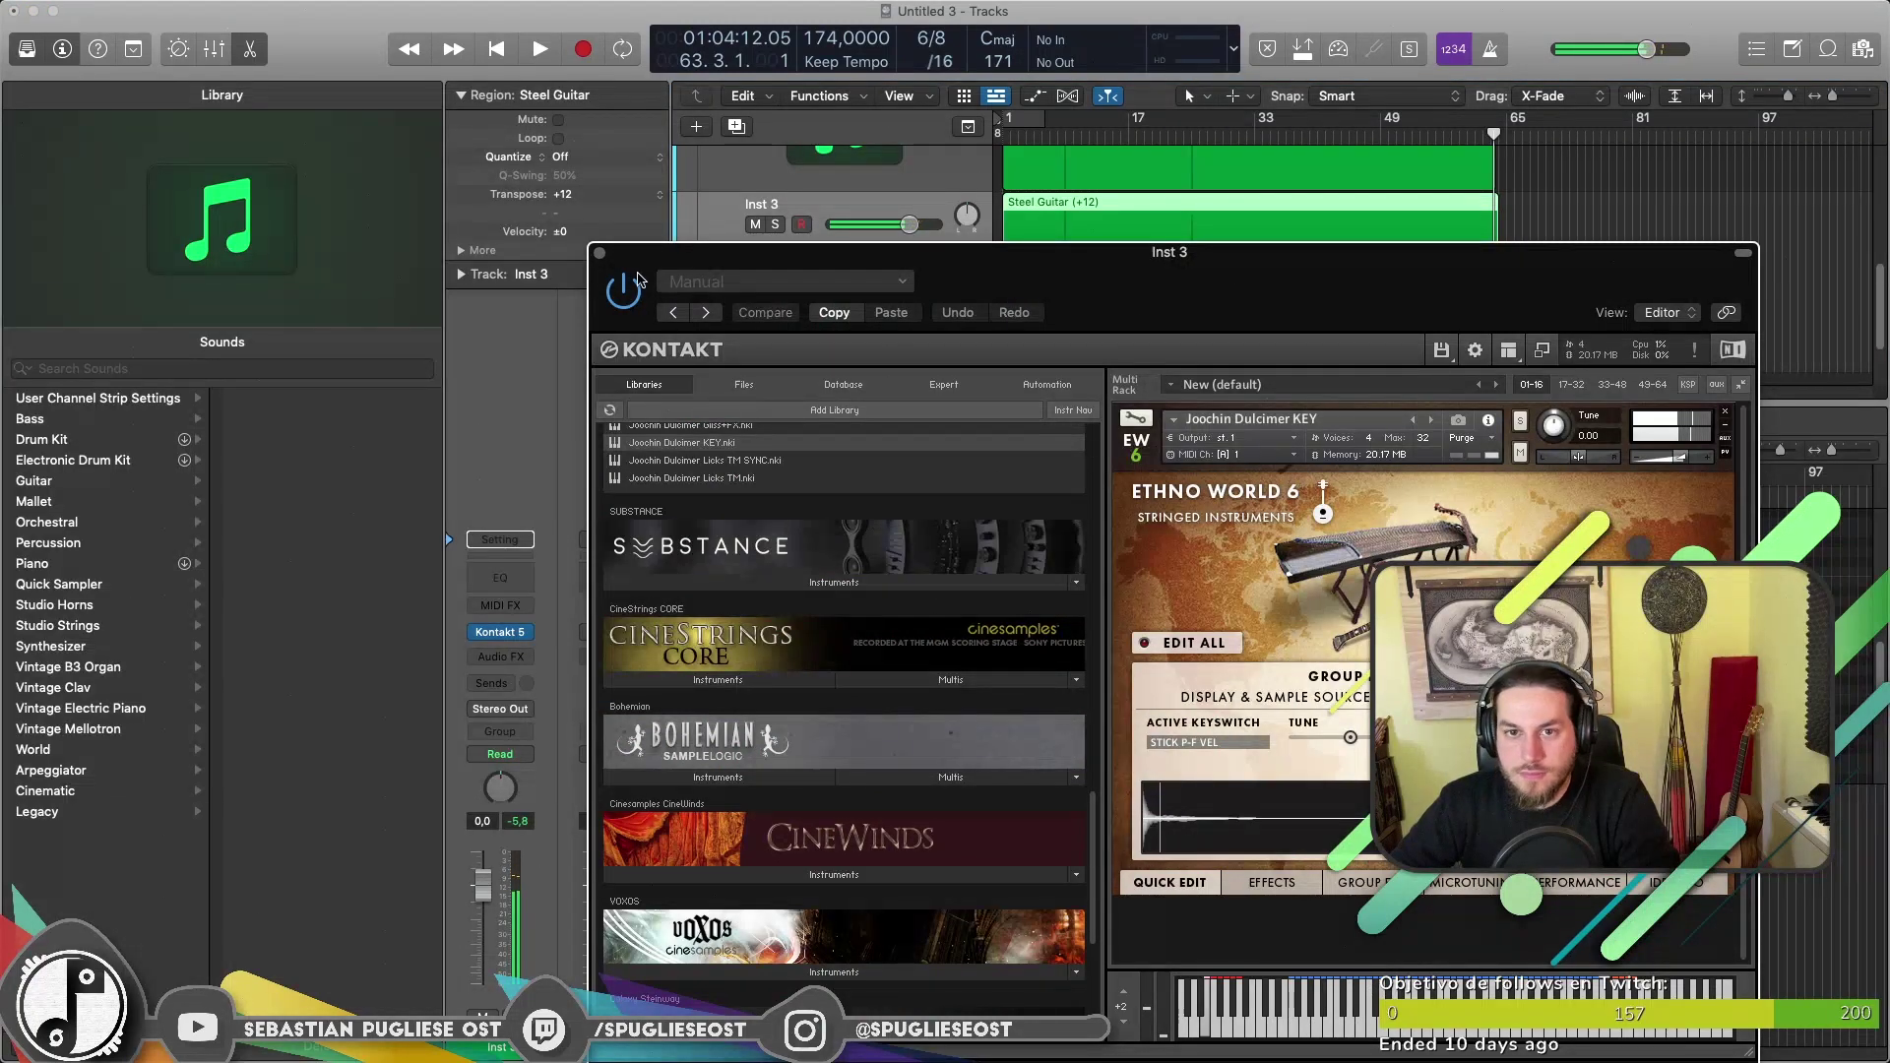
click(600, 254)
Browse the Ethno World 6 stringed instruments and play the soloed low-note part on Inst 3 from bar 23.
click(509, 638)
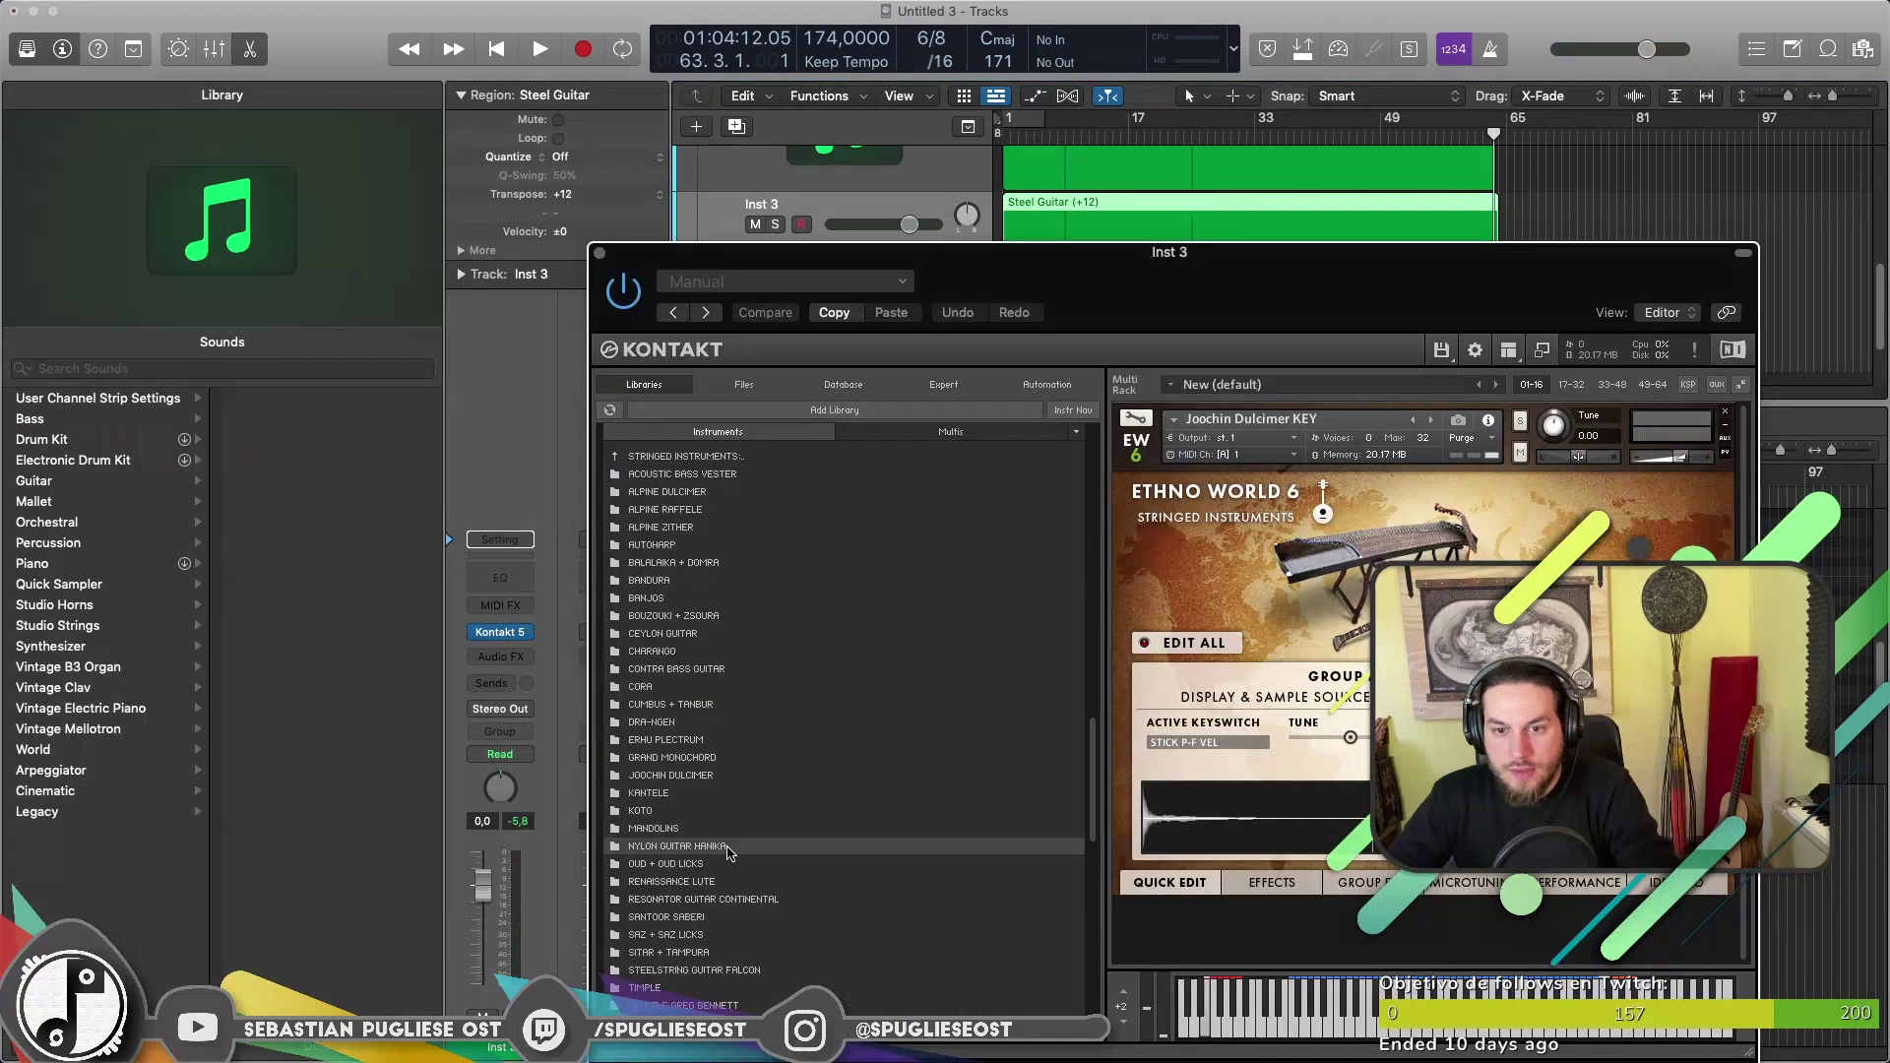
scroll(716, 529, up, 10)
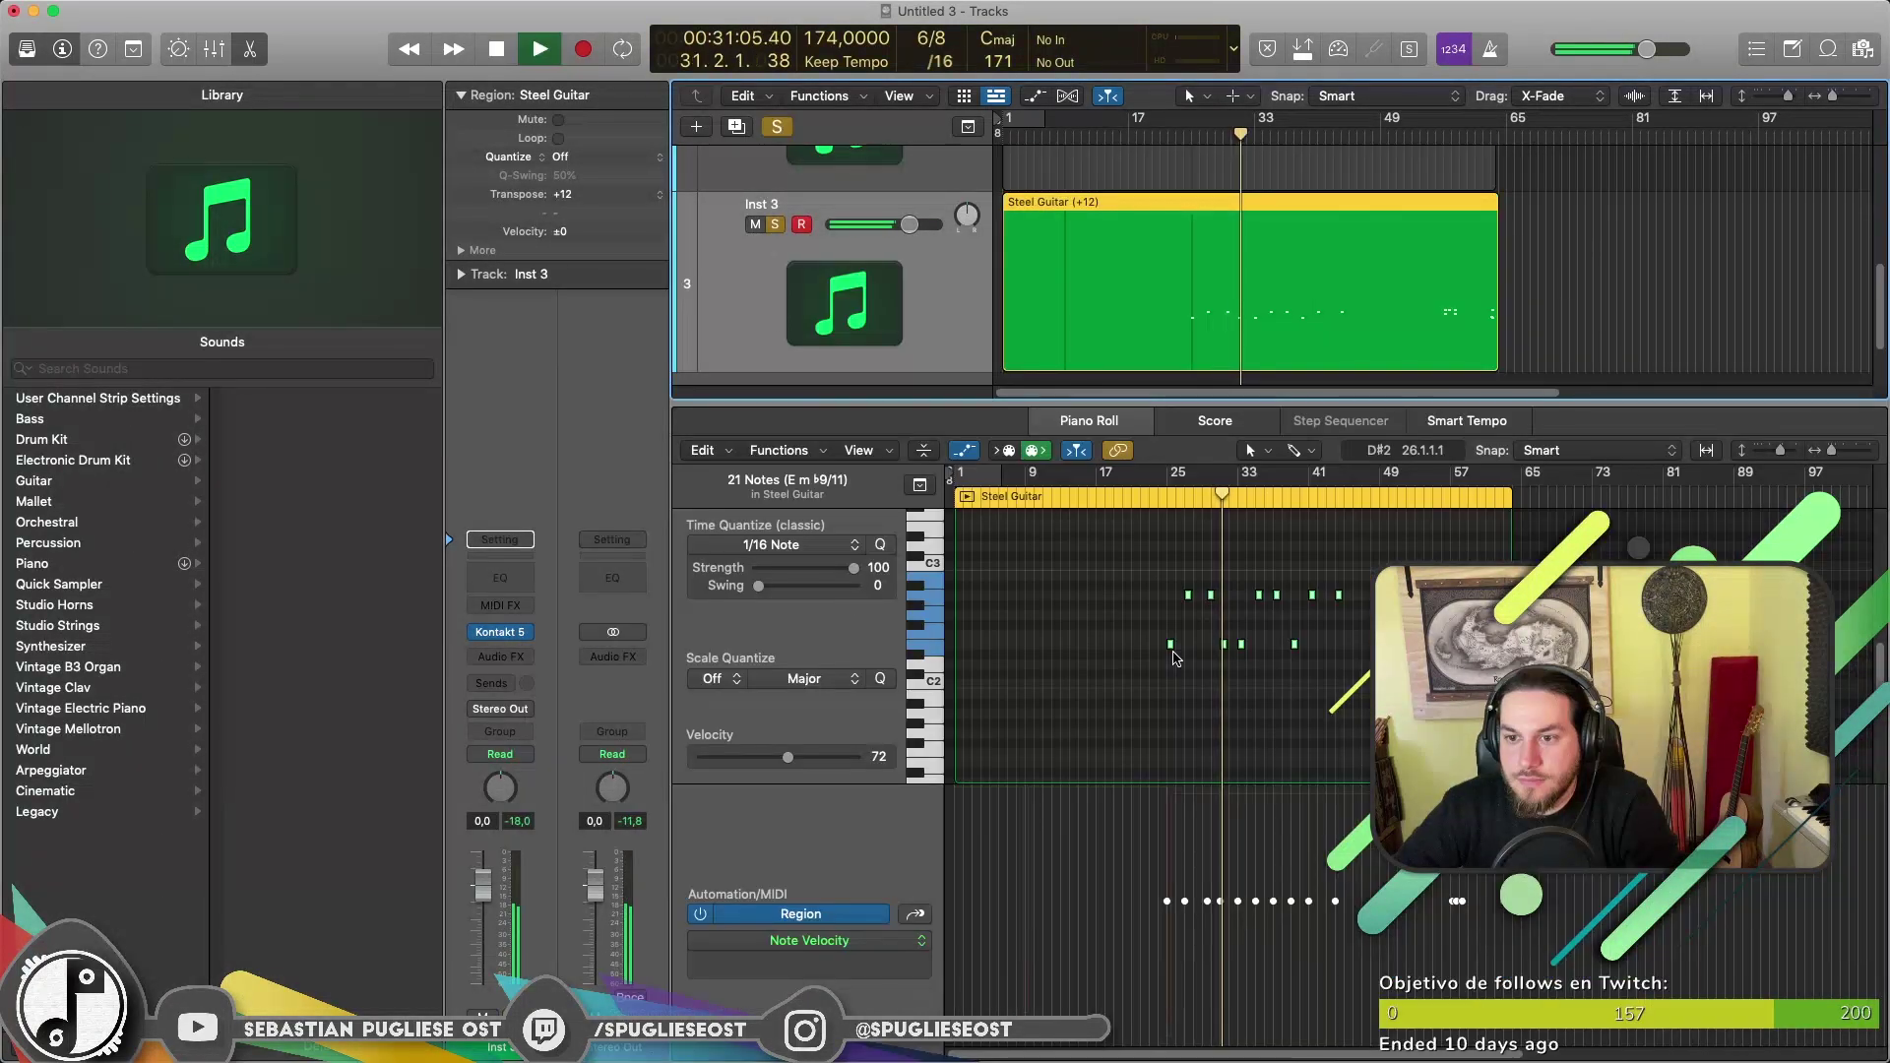
click(1170, 137)
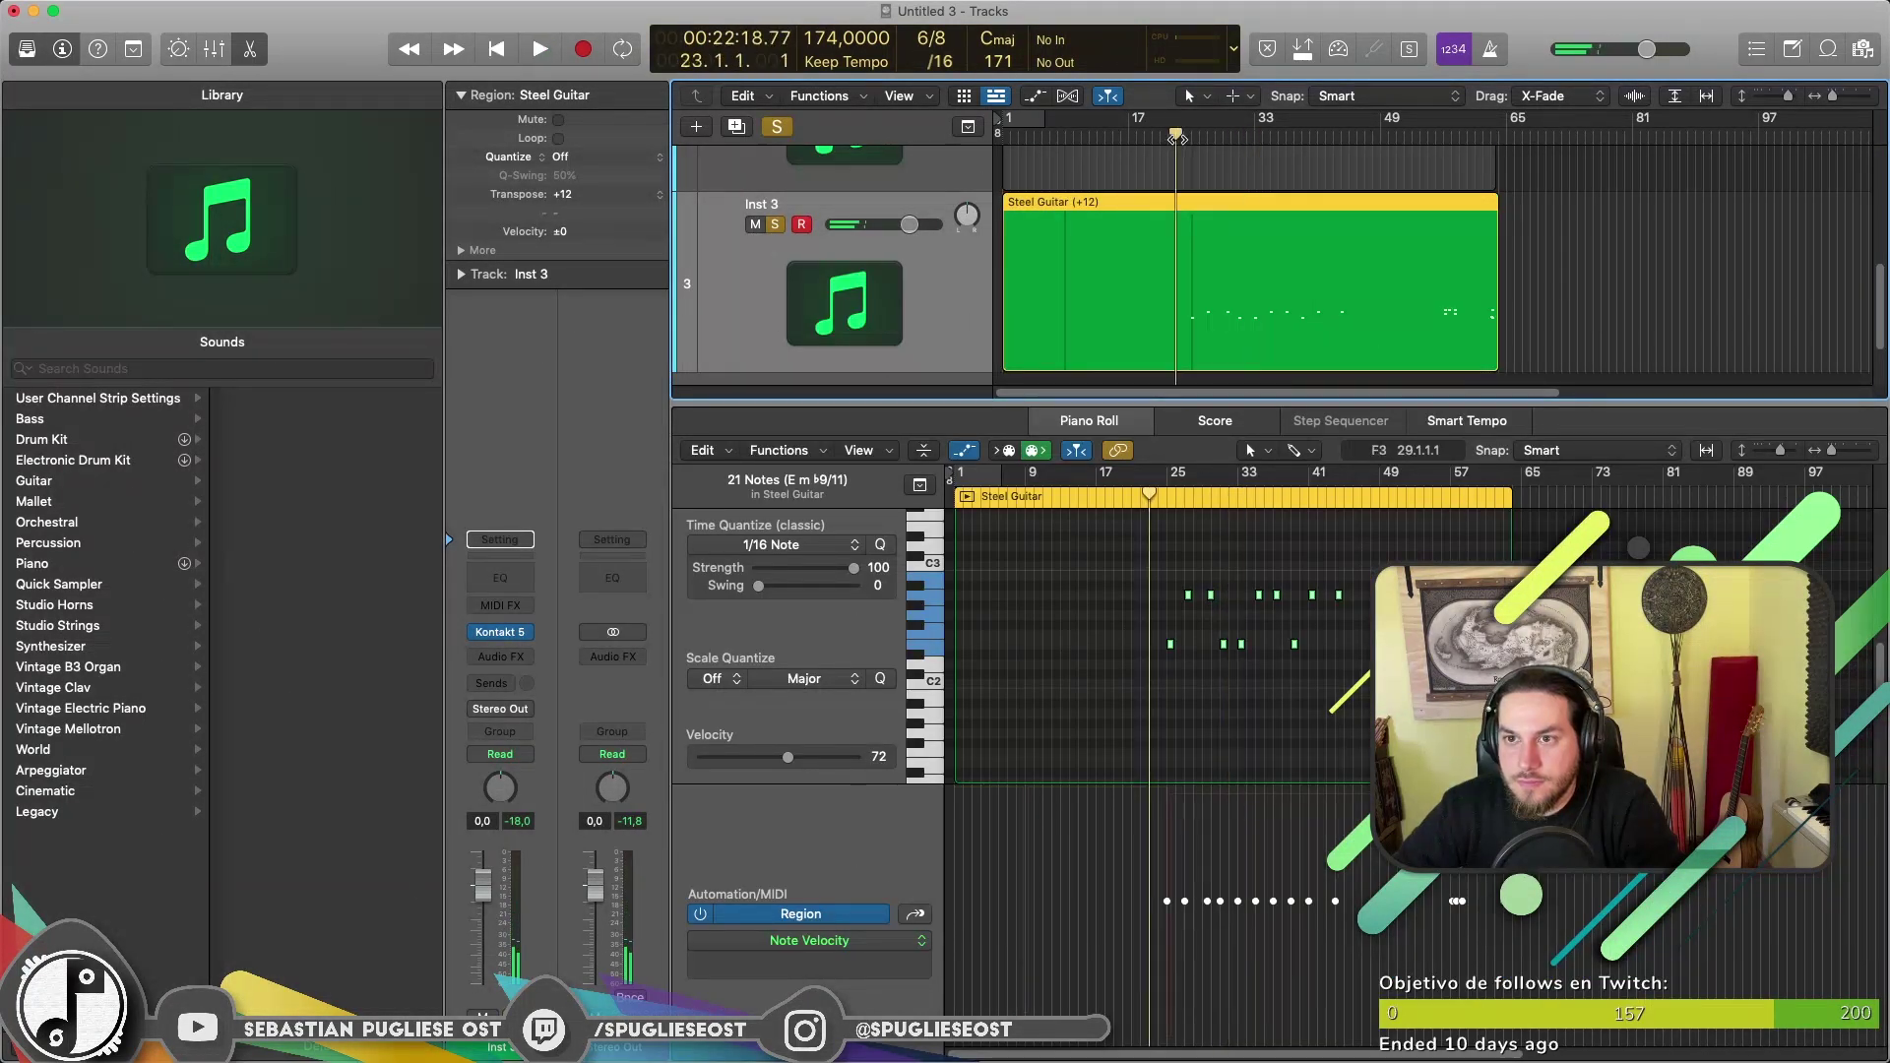
key(e)
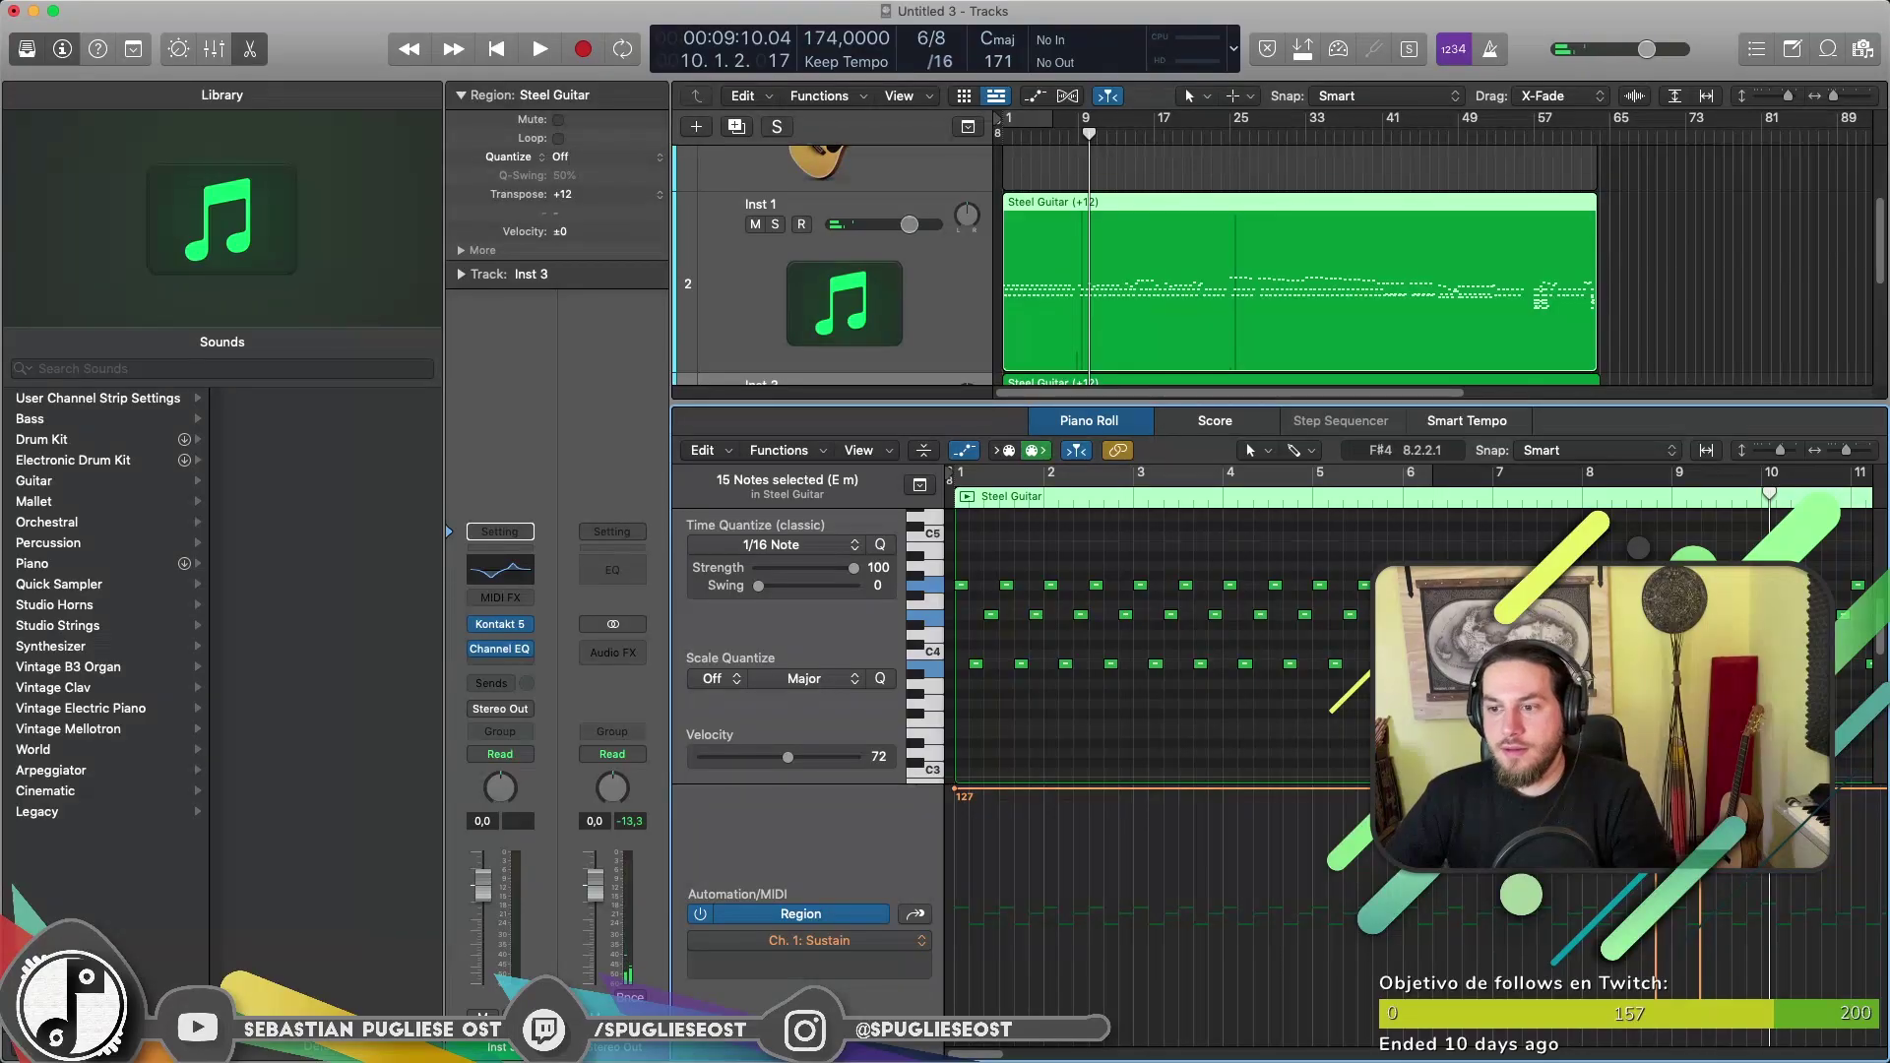
Show the Inst 1 region's note velocities and apply the Humanize MIDI transform to the selected notes four times.
click(915, 914)
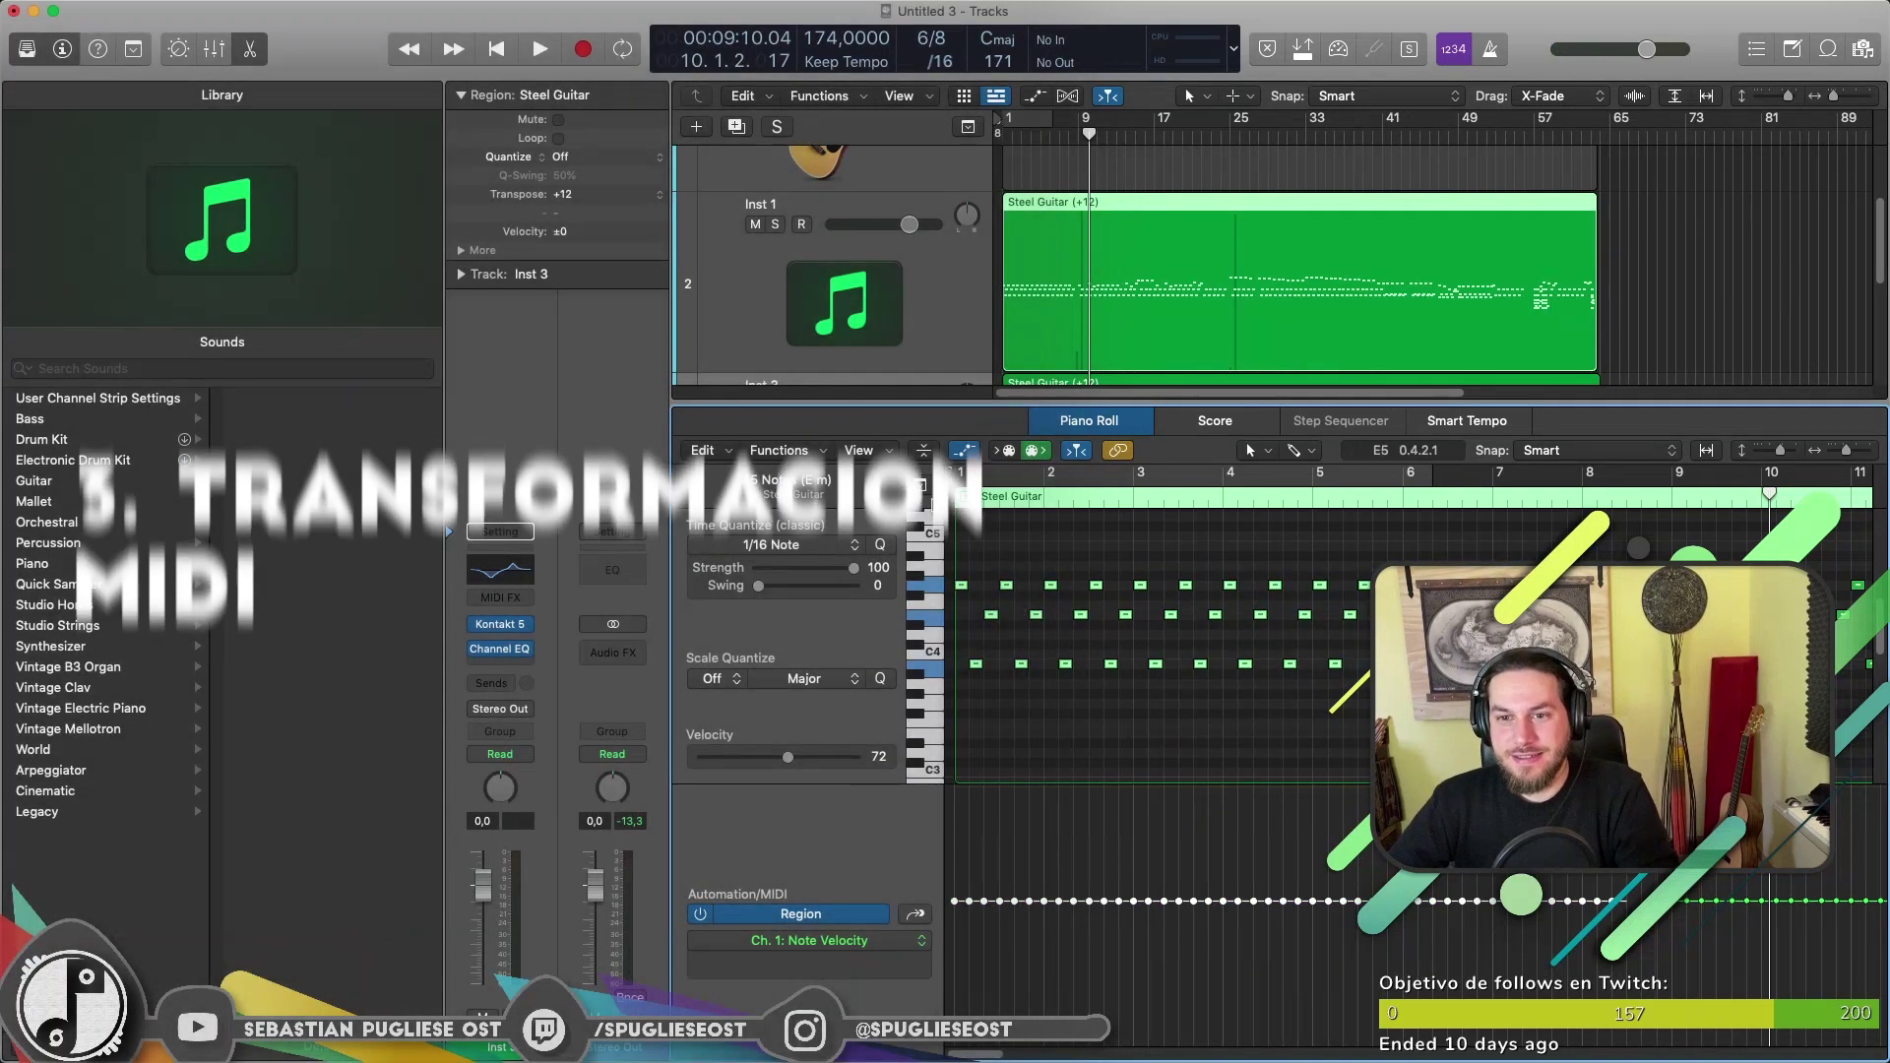
click(803, 455)
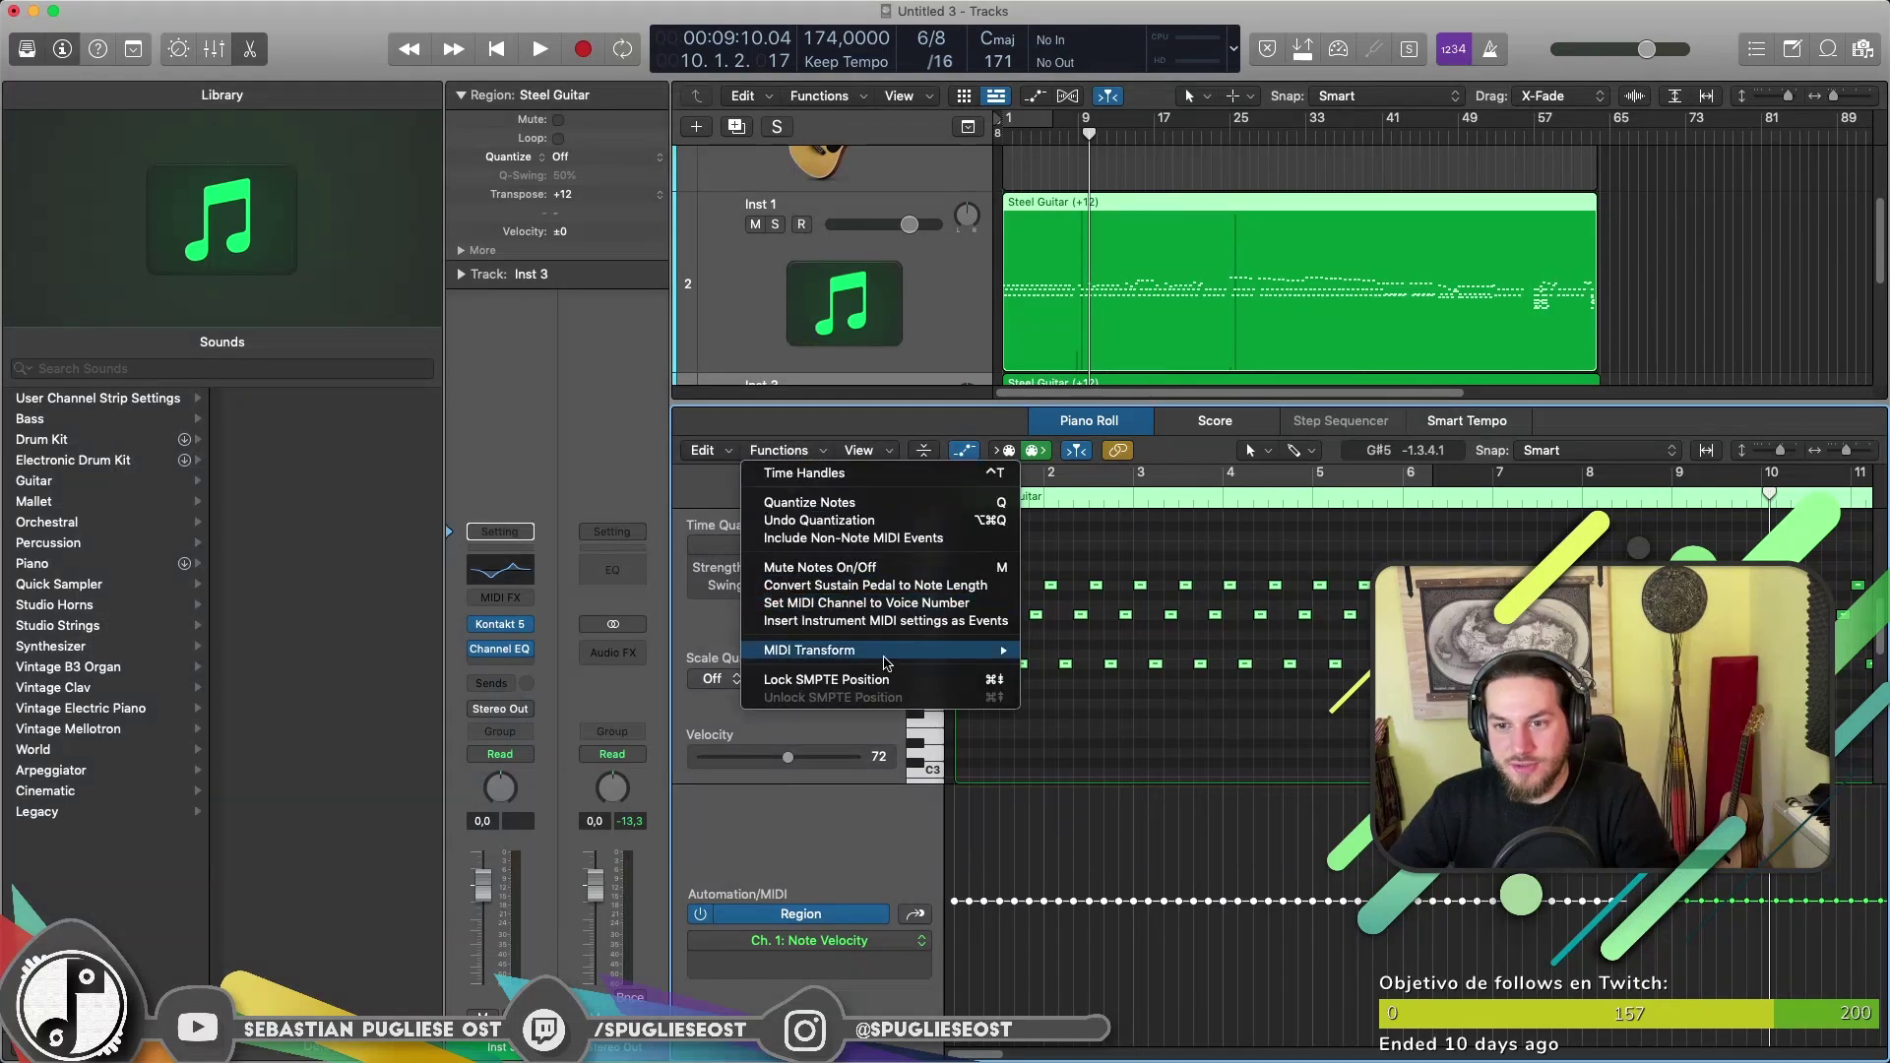
mouse_move(905, 653)
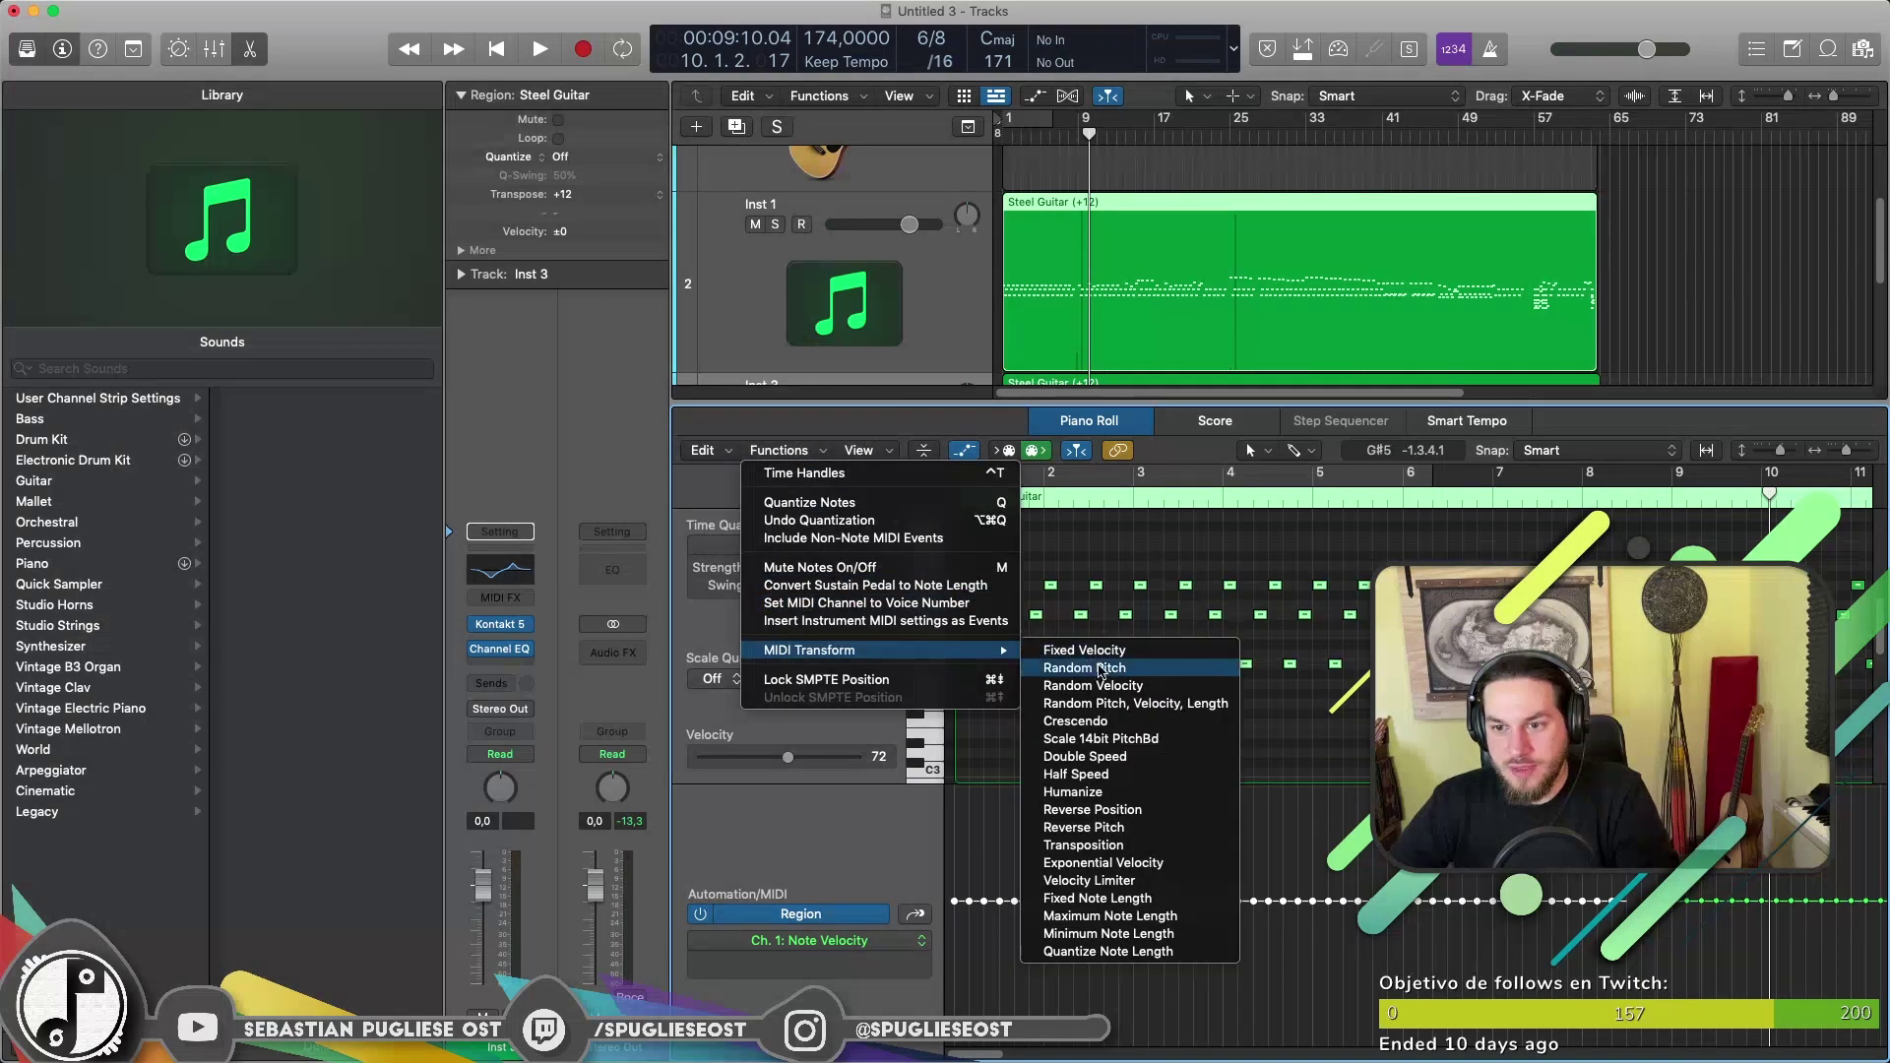
click(1181, 793)
drag(947, 512, 363, 307)
click(610, 795)
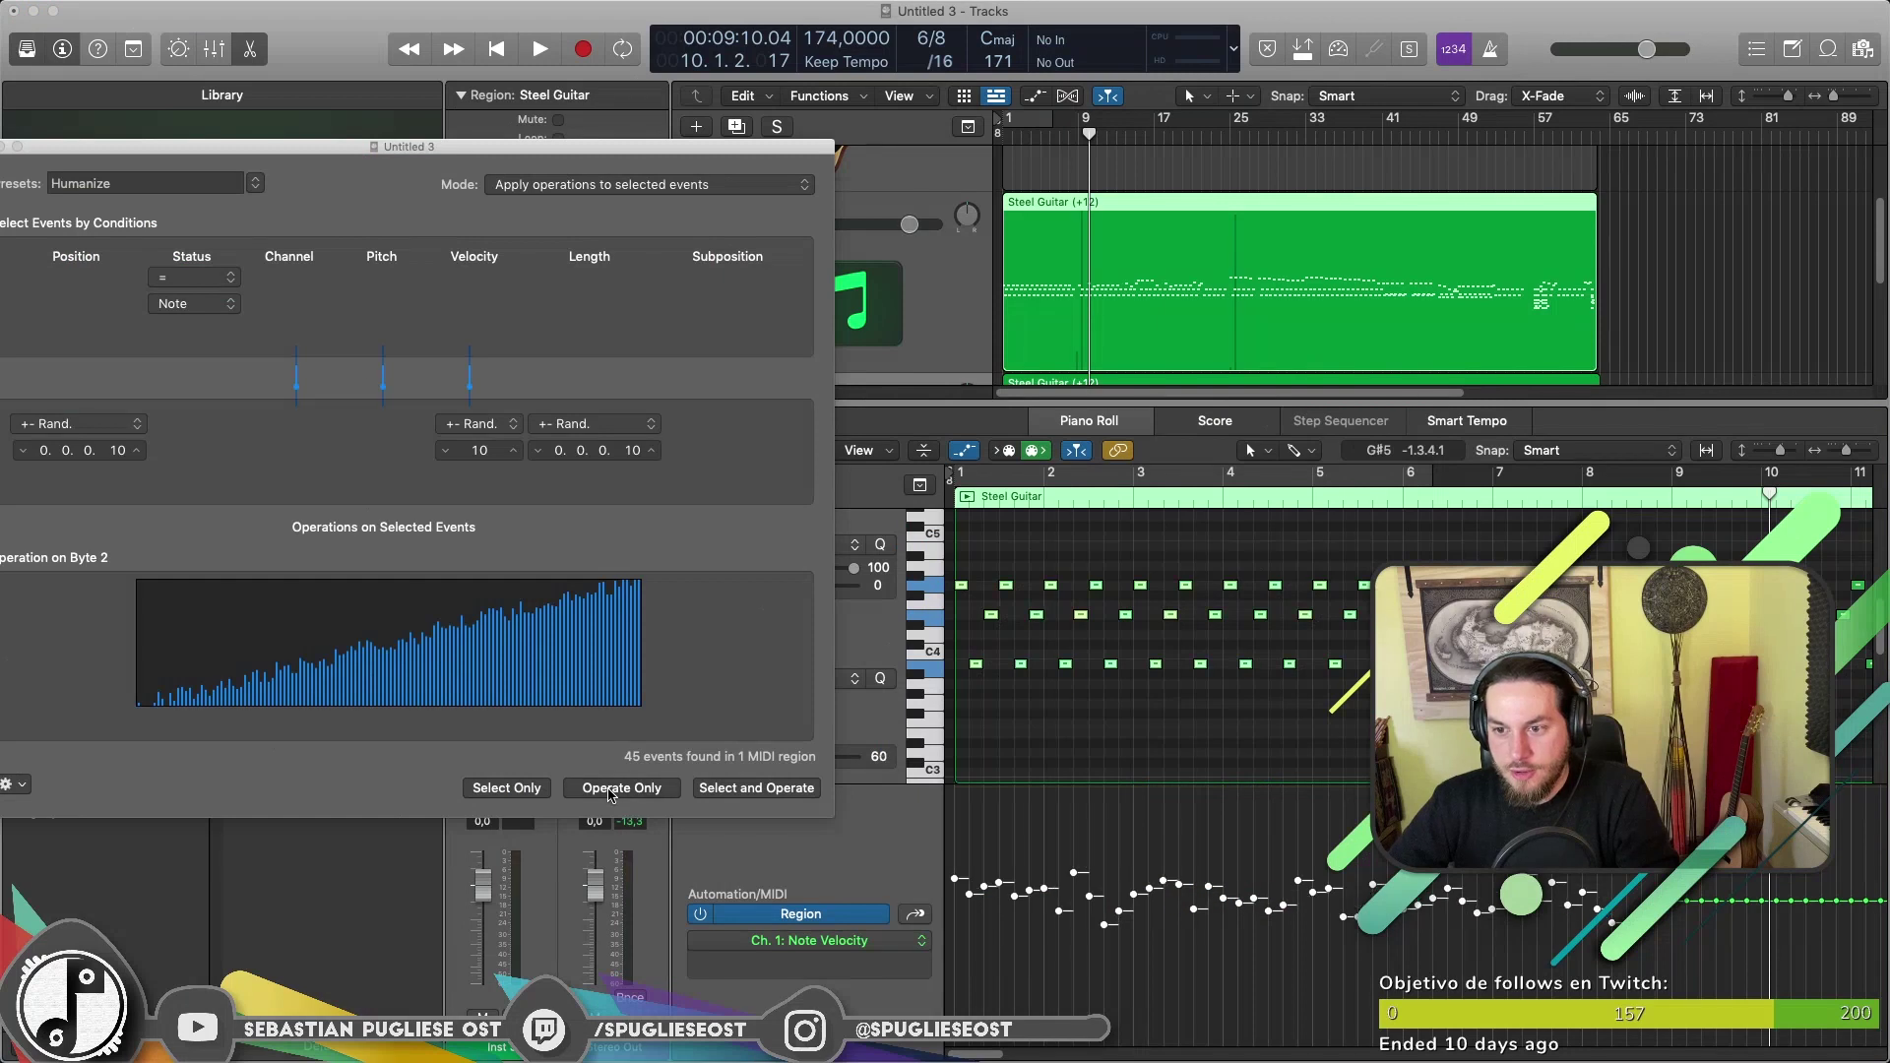
click(610, 796)
click(610, 795)
click(610, 795)
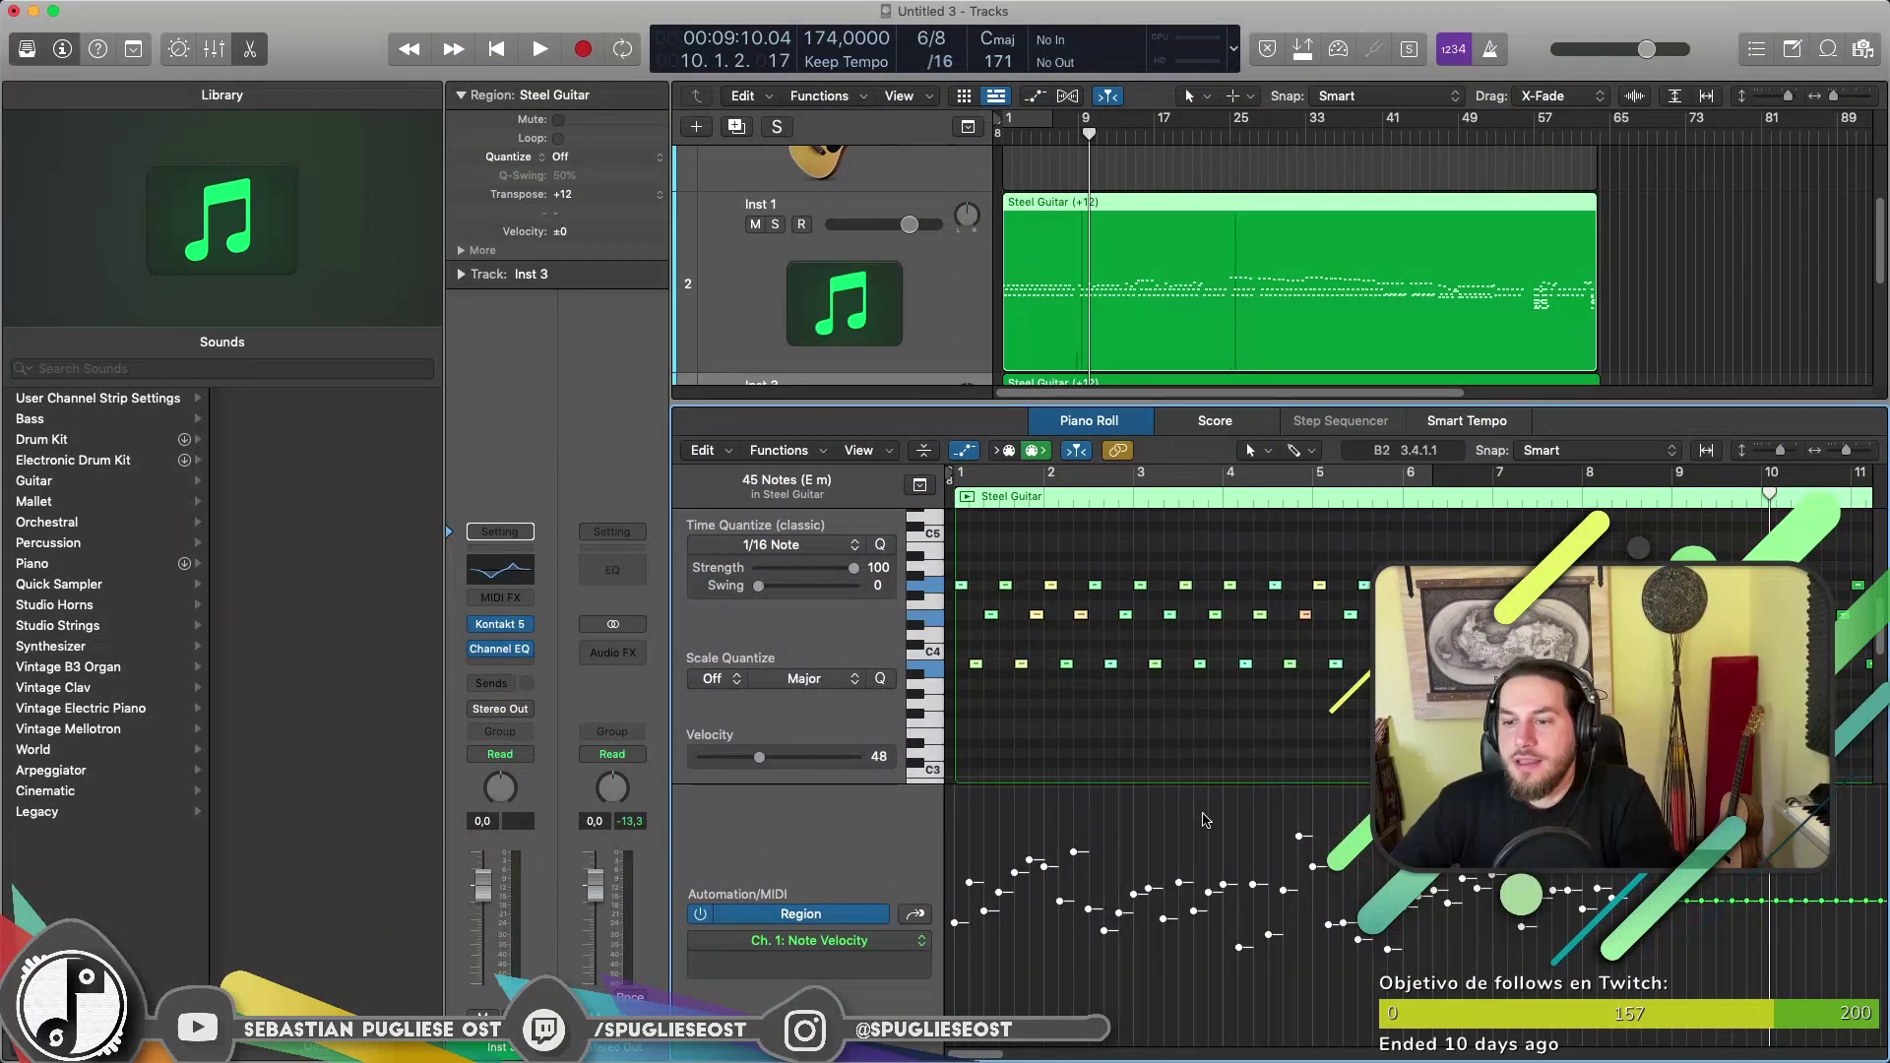
click(1114, 721)
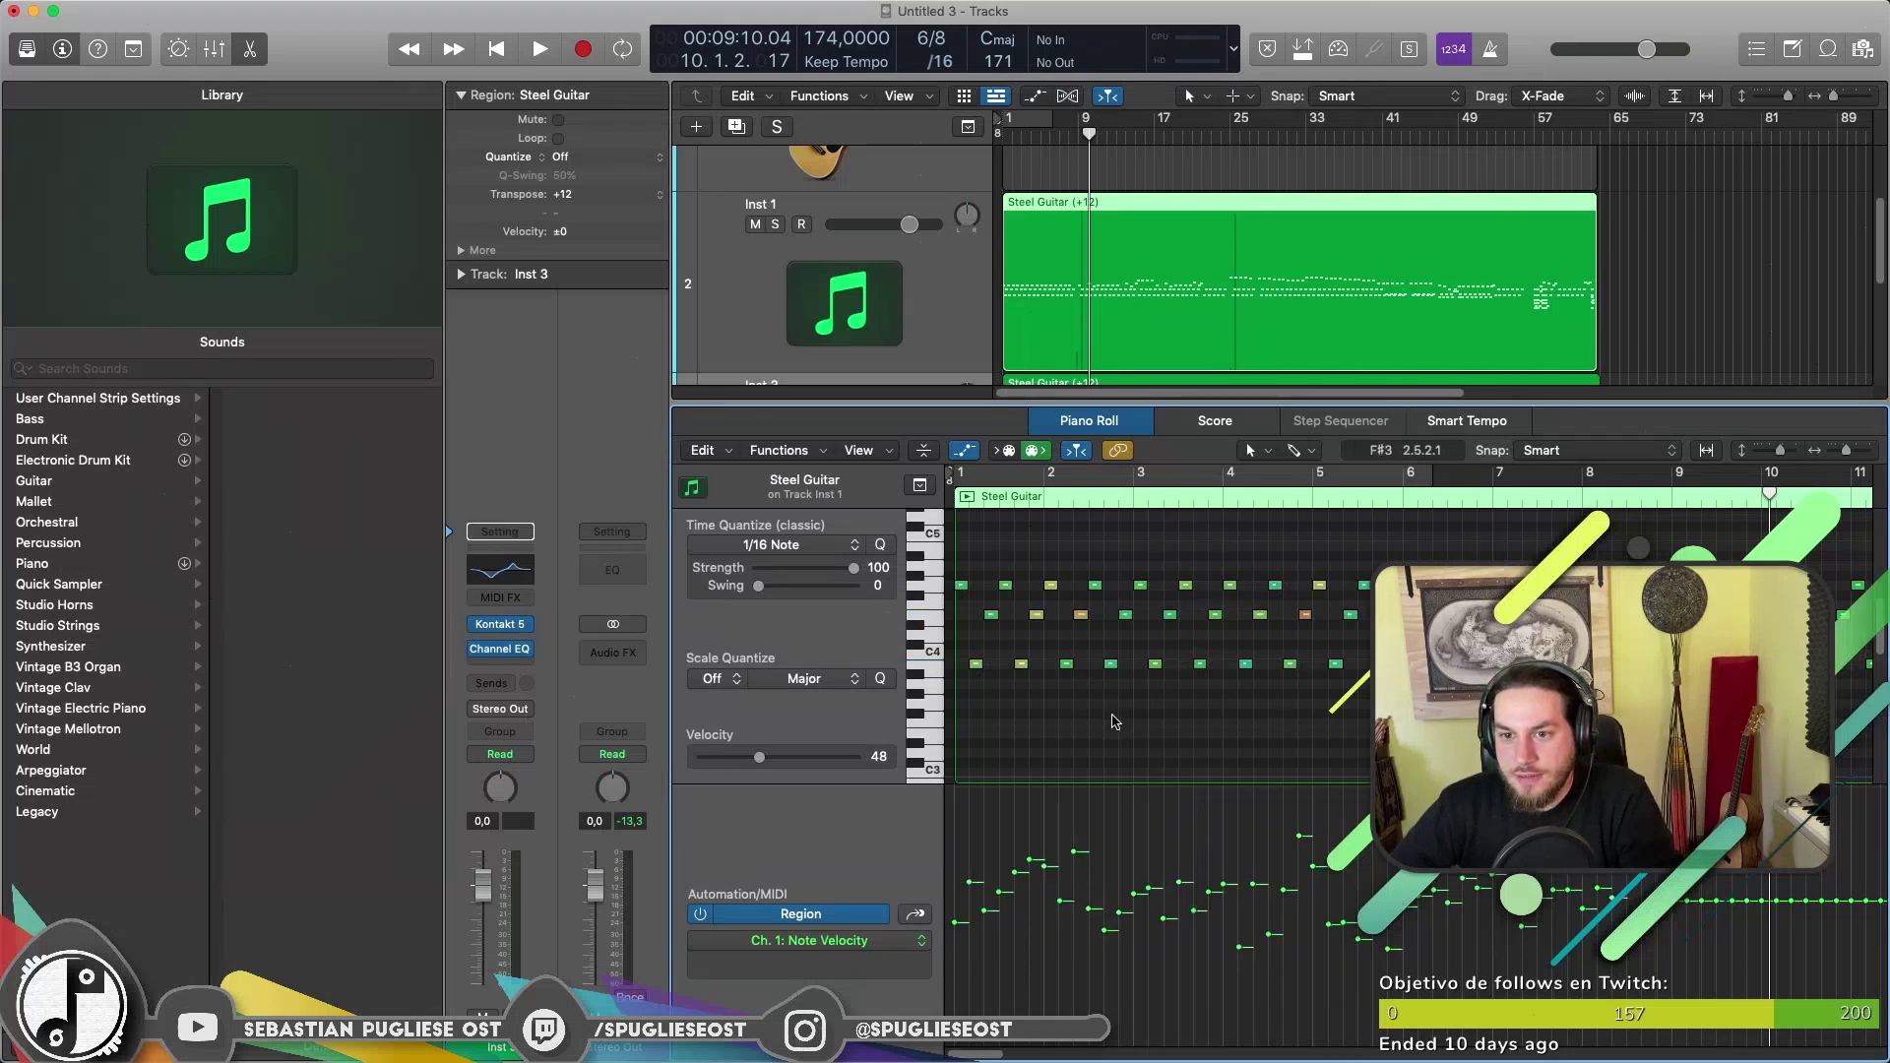
Set the velocity of the Inst 1 region's note rows: upper row 83, middle row 59, lowest row 50.
click(942, 587)
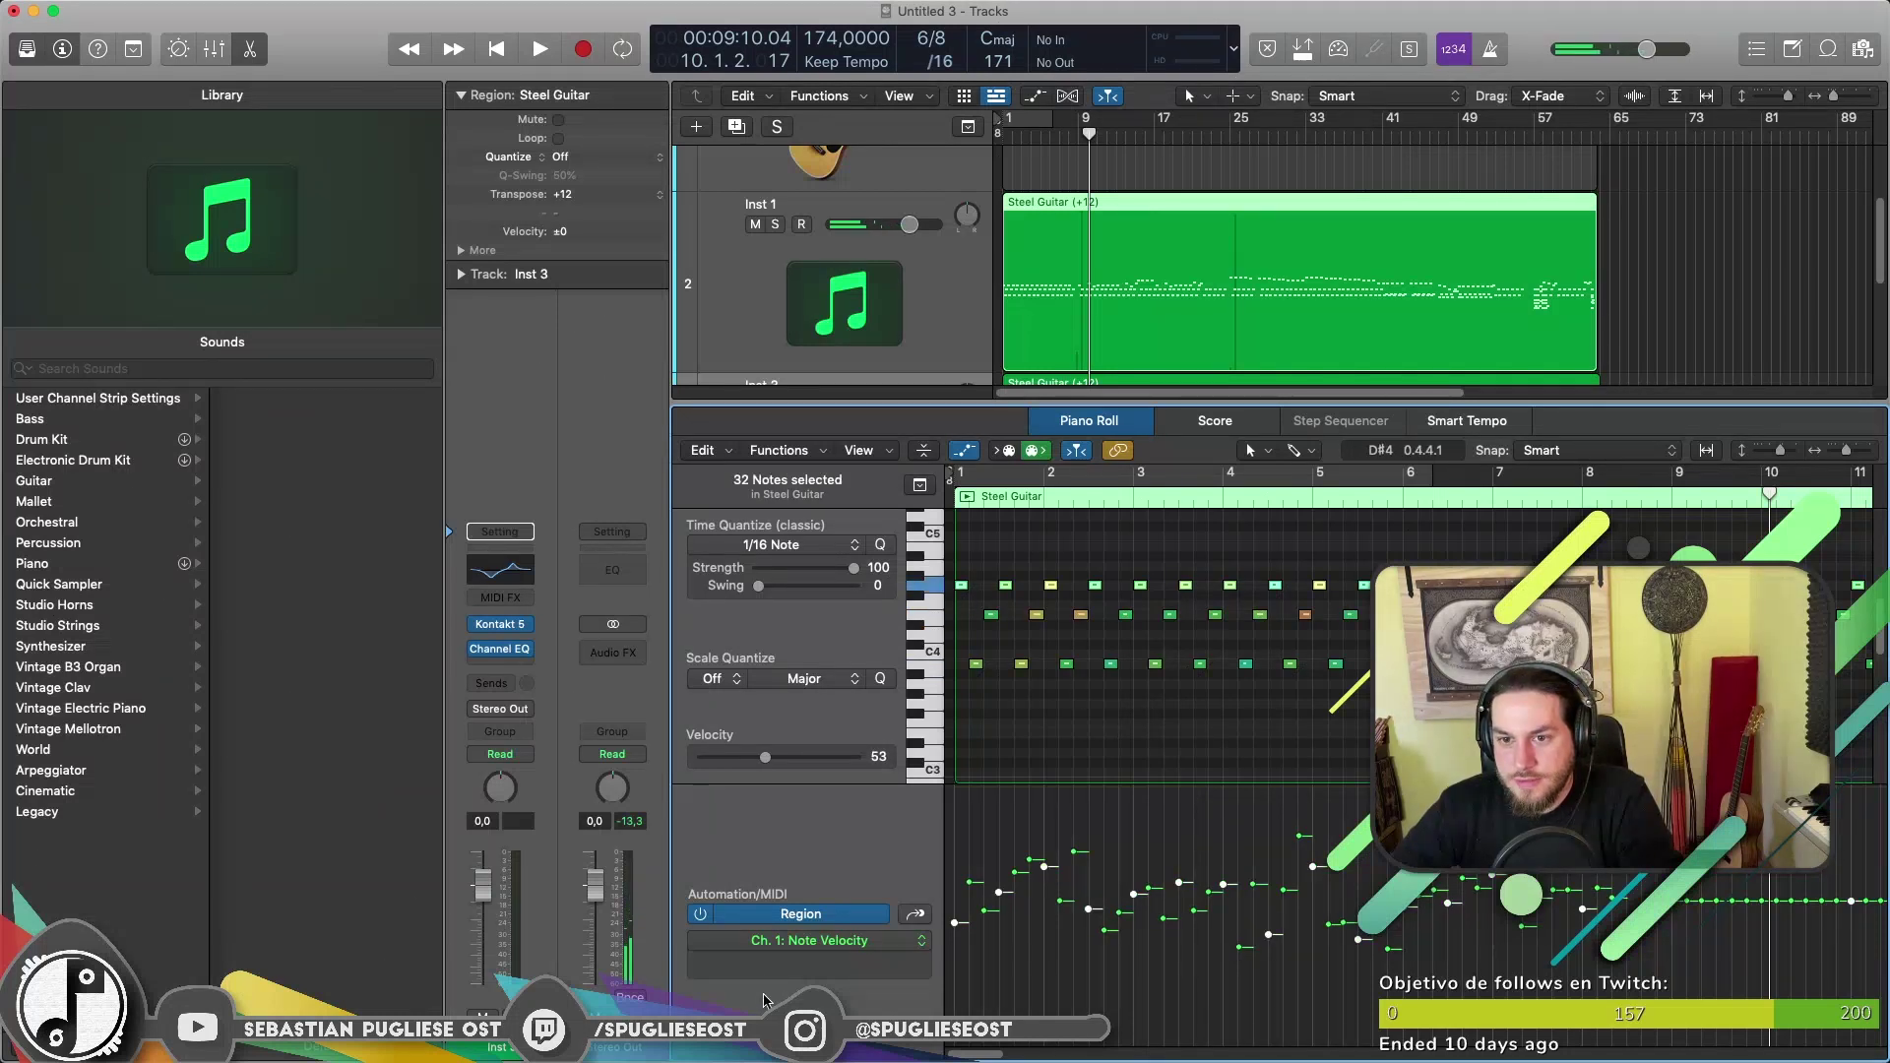
click(943, 610)
drag(989, 898, 994, 981)
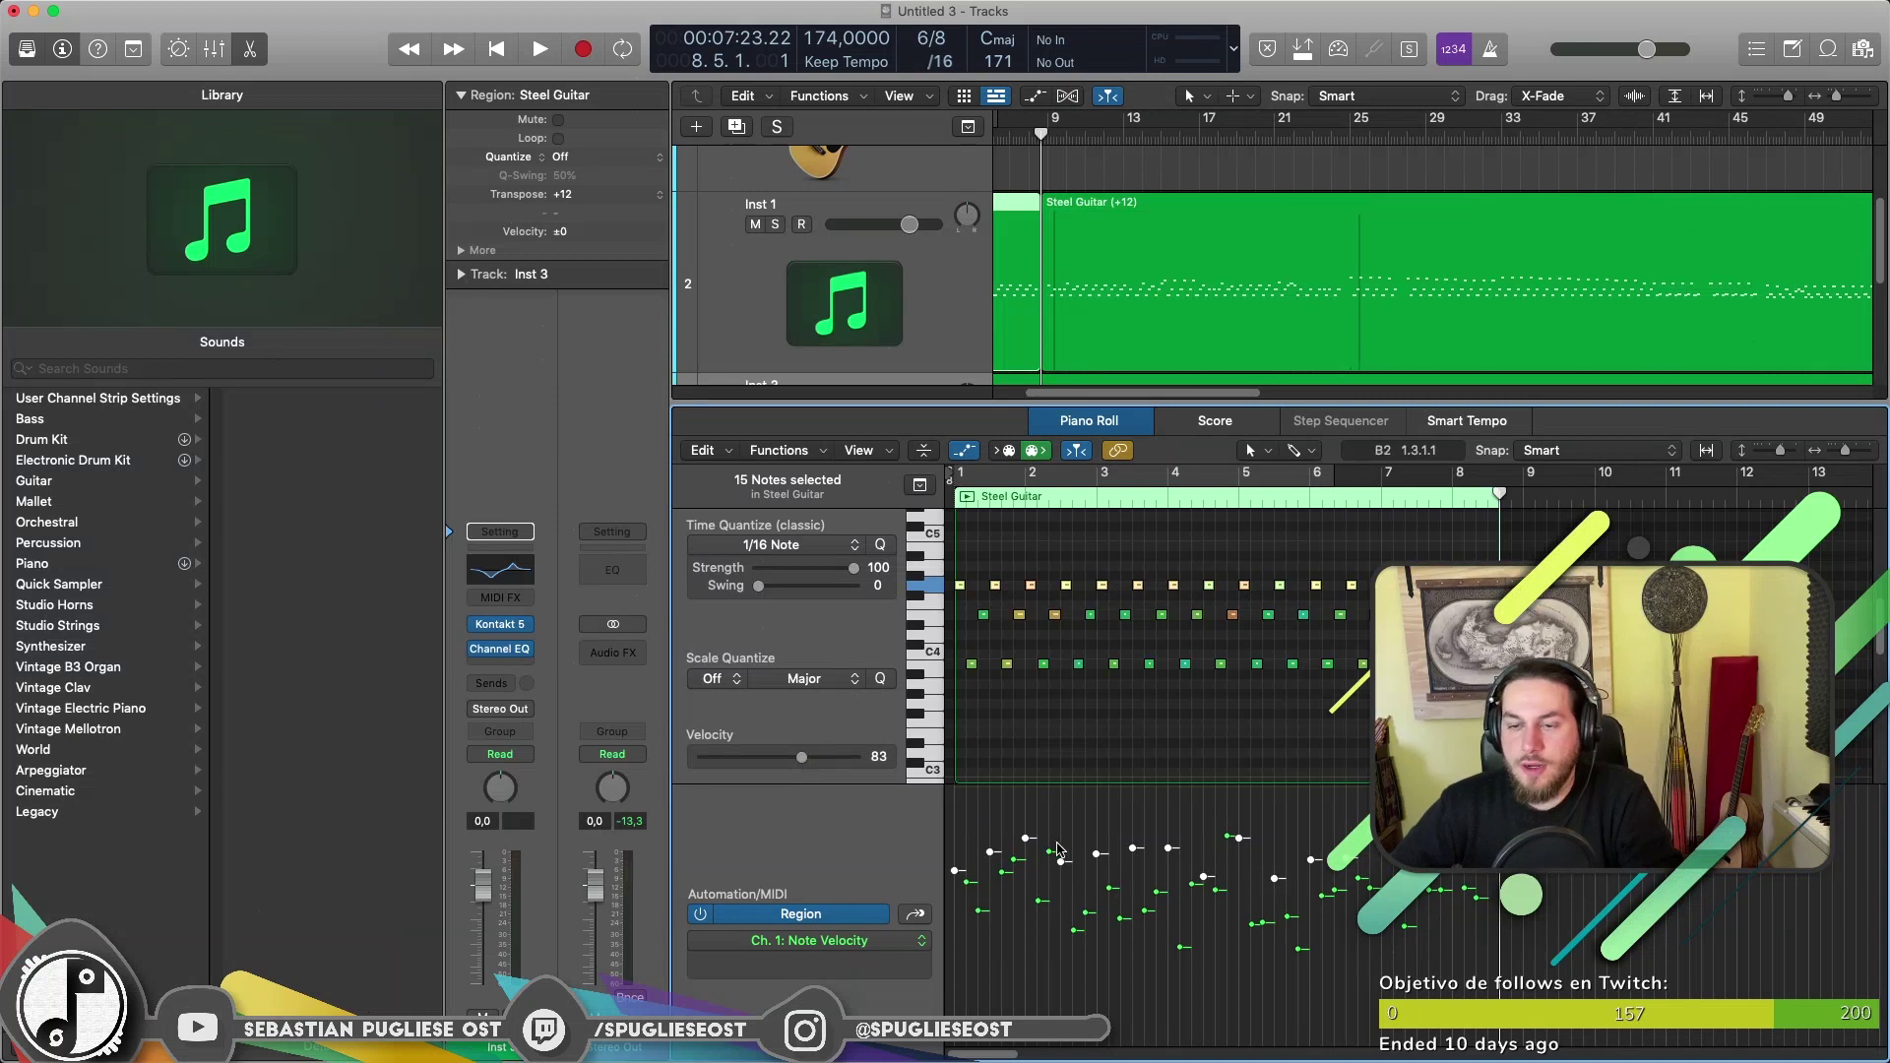
drag(1014, 860, 1016, 955)
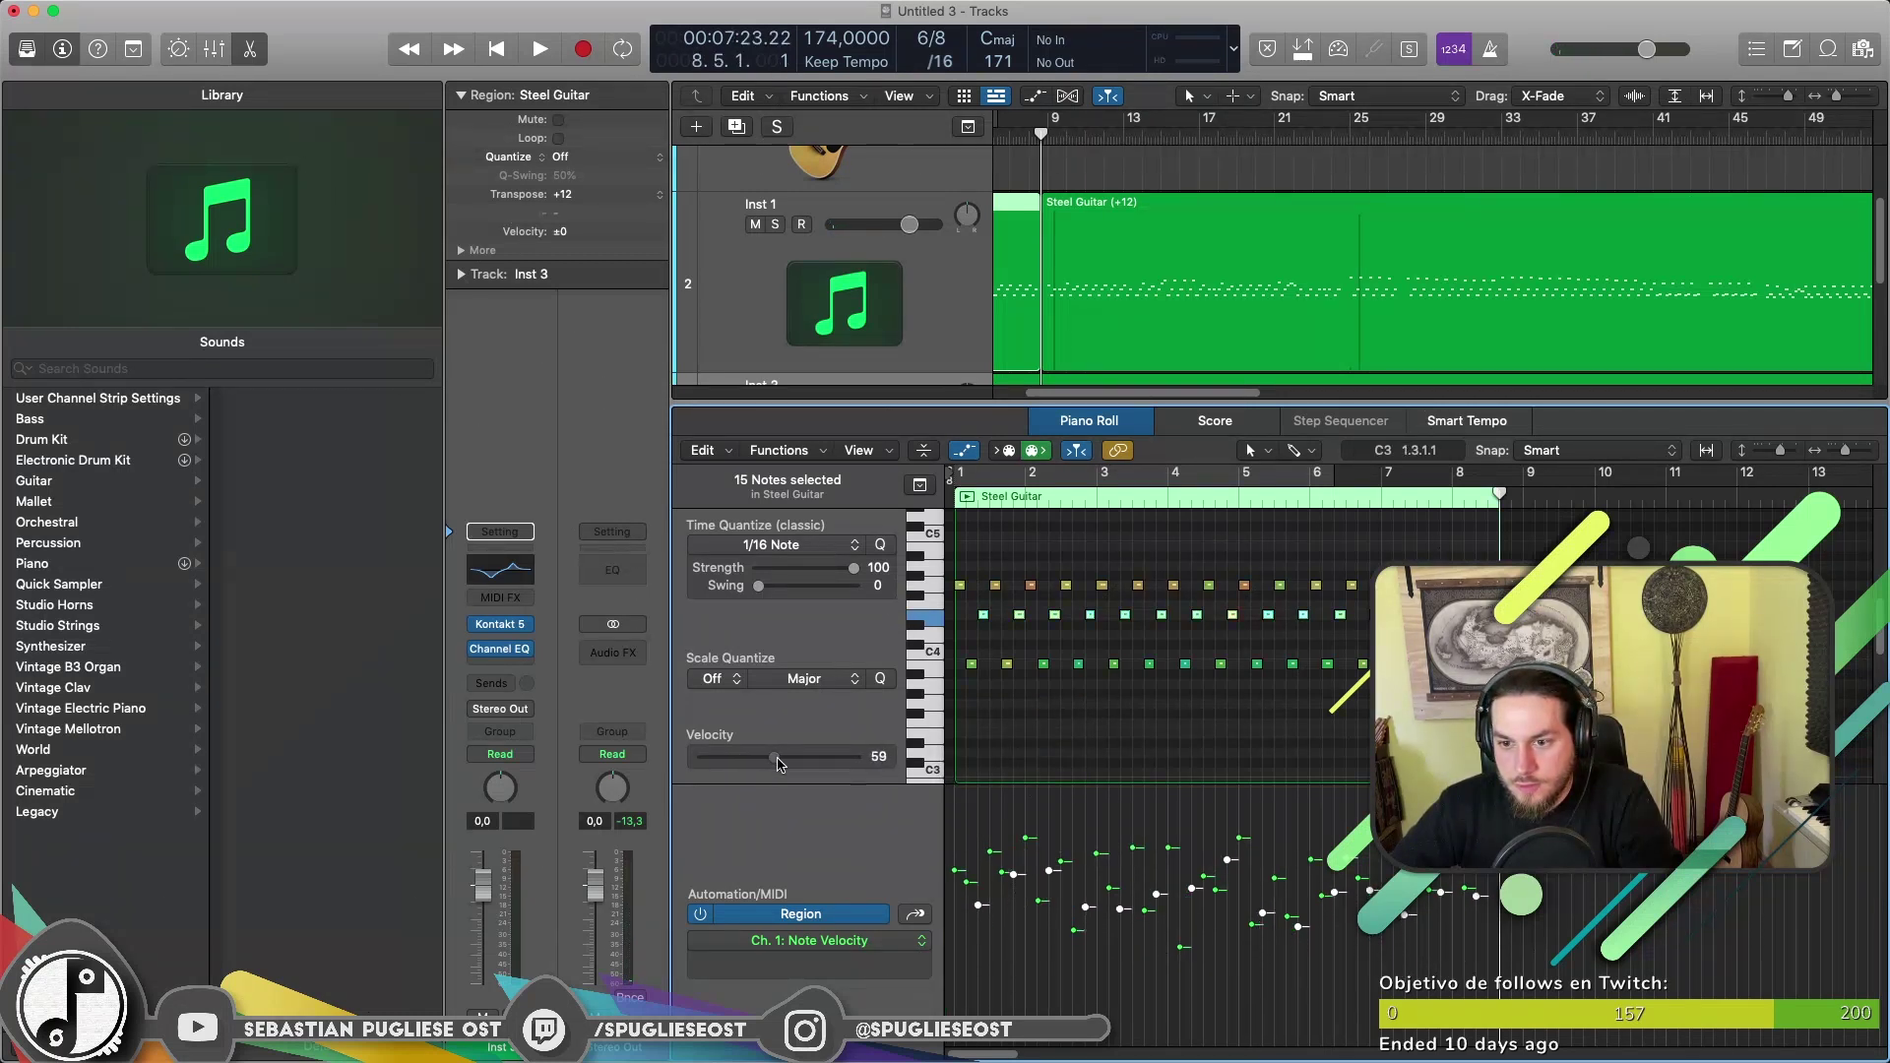
click(947, 661)
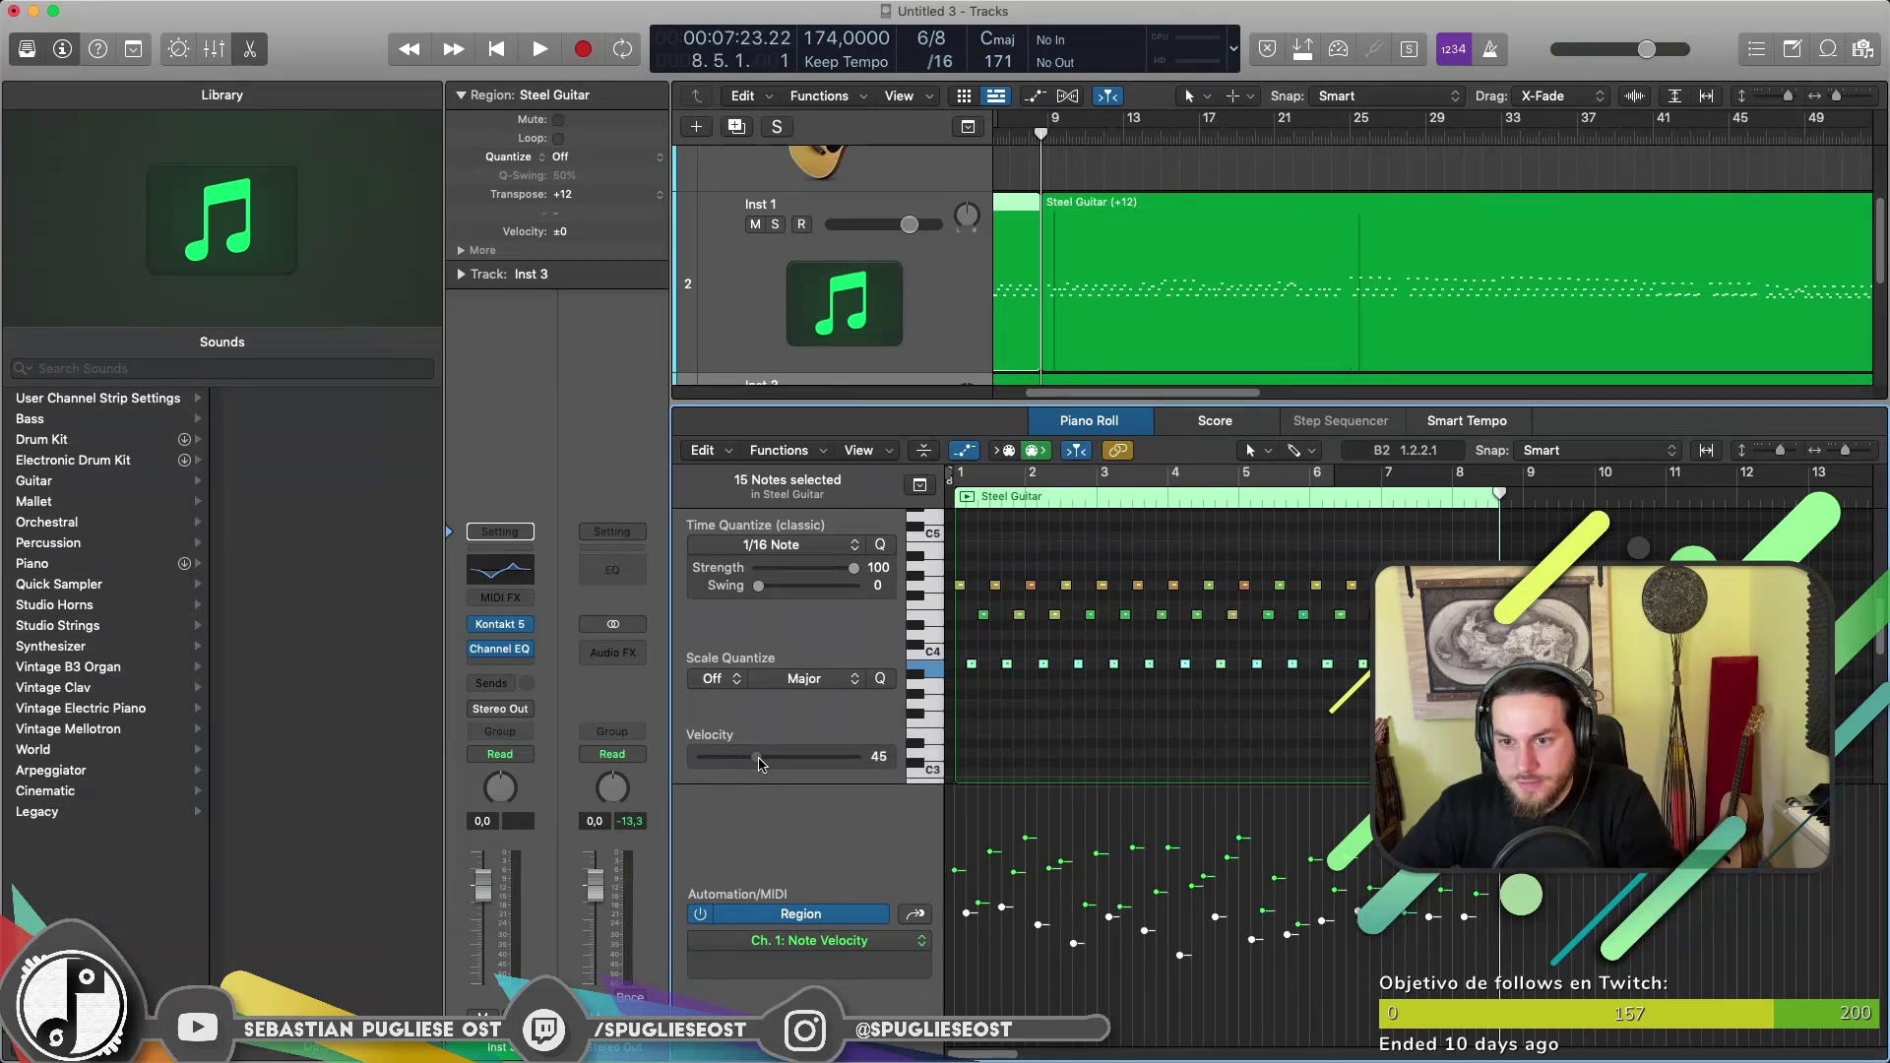
drag(764, 765, 770, 768)
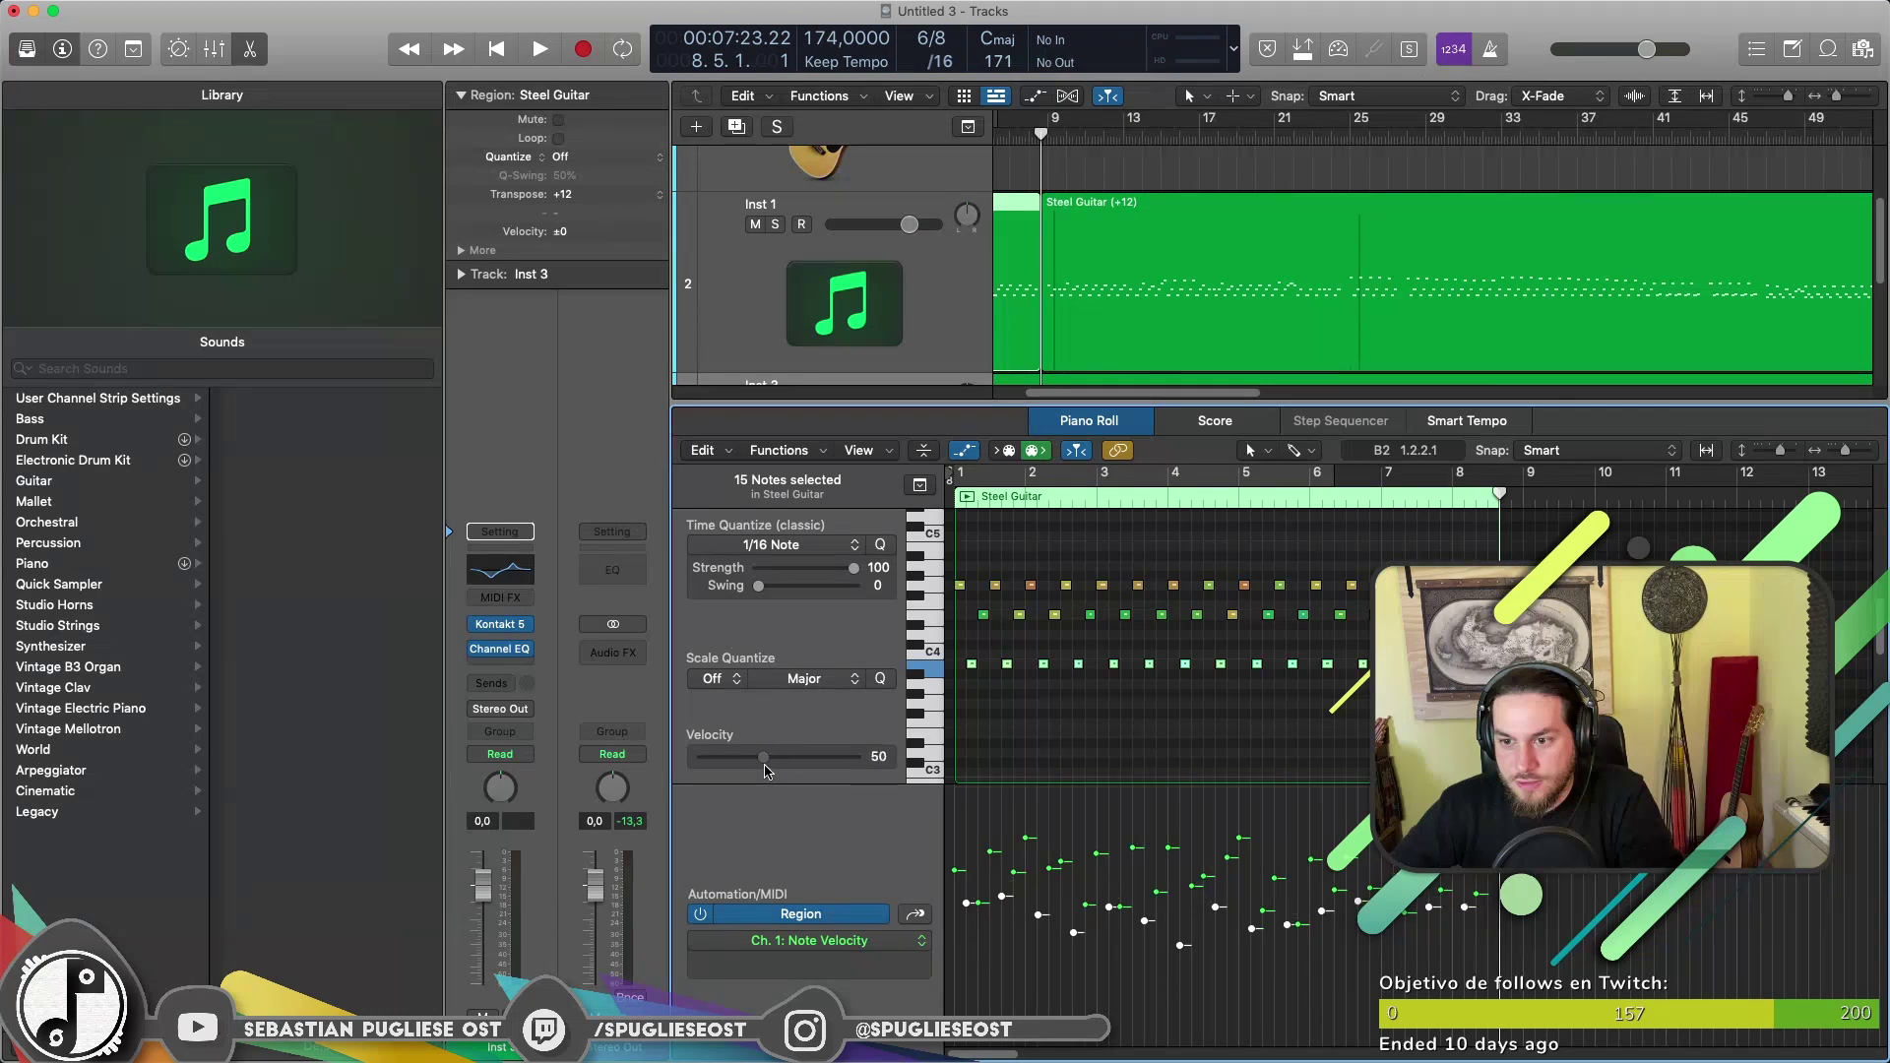
Mute Nylon Guitar Hanika KEY in Kontakt on Inst 3 and add the Ethno World 6 instrument Banjolin.
click(500, 624)
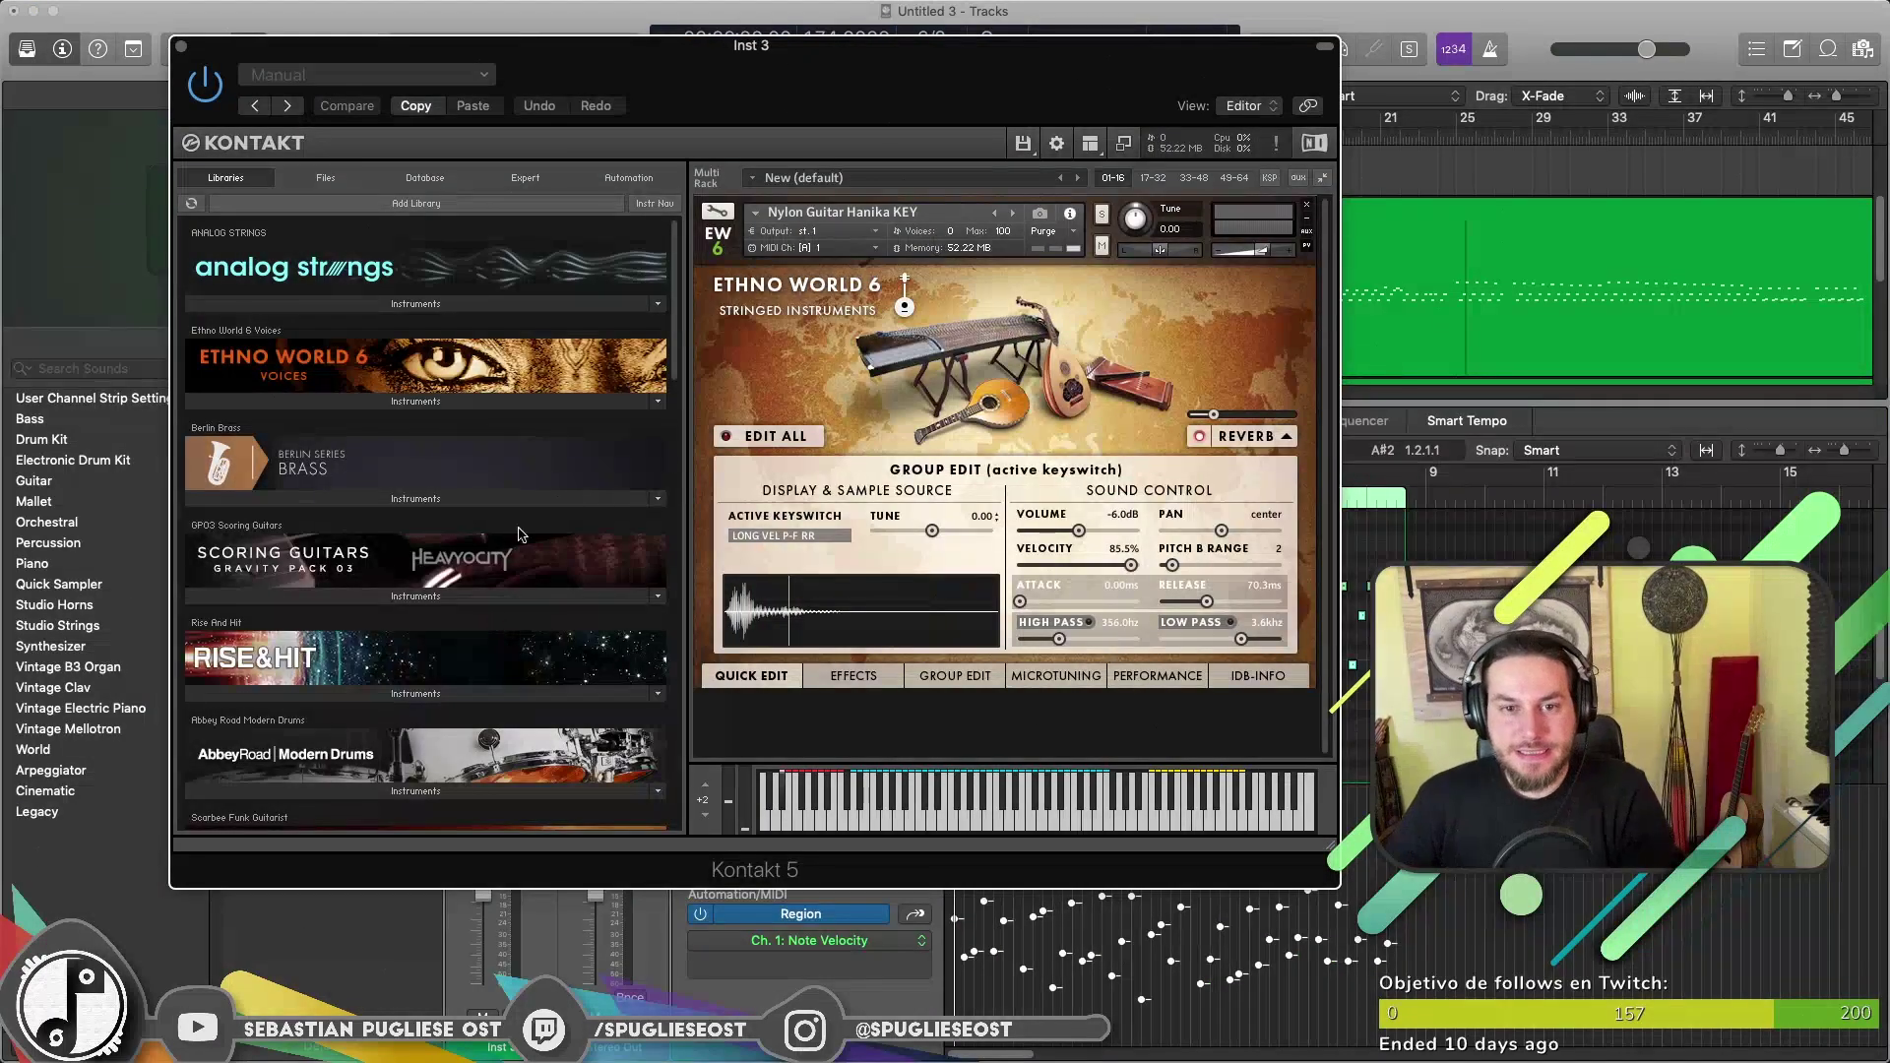
scroll(521, 534, down, 10)
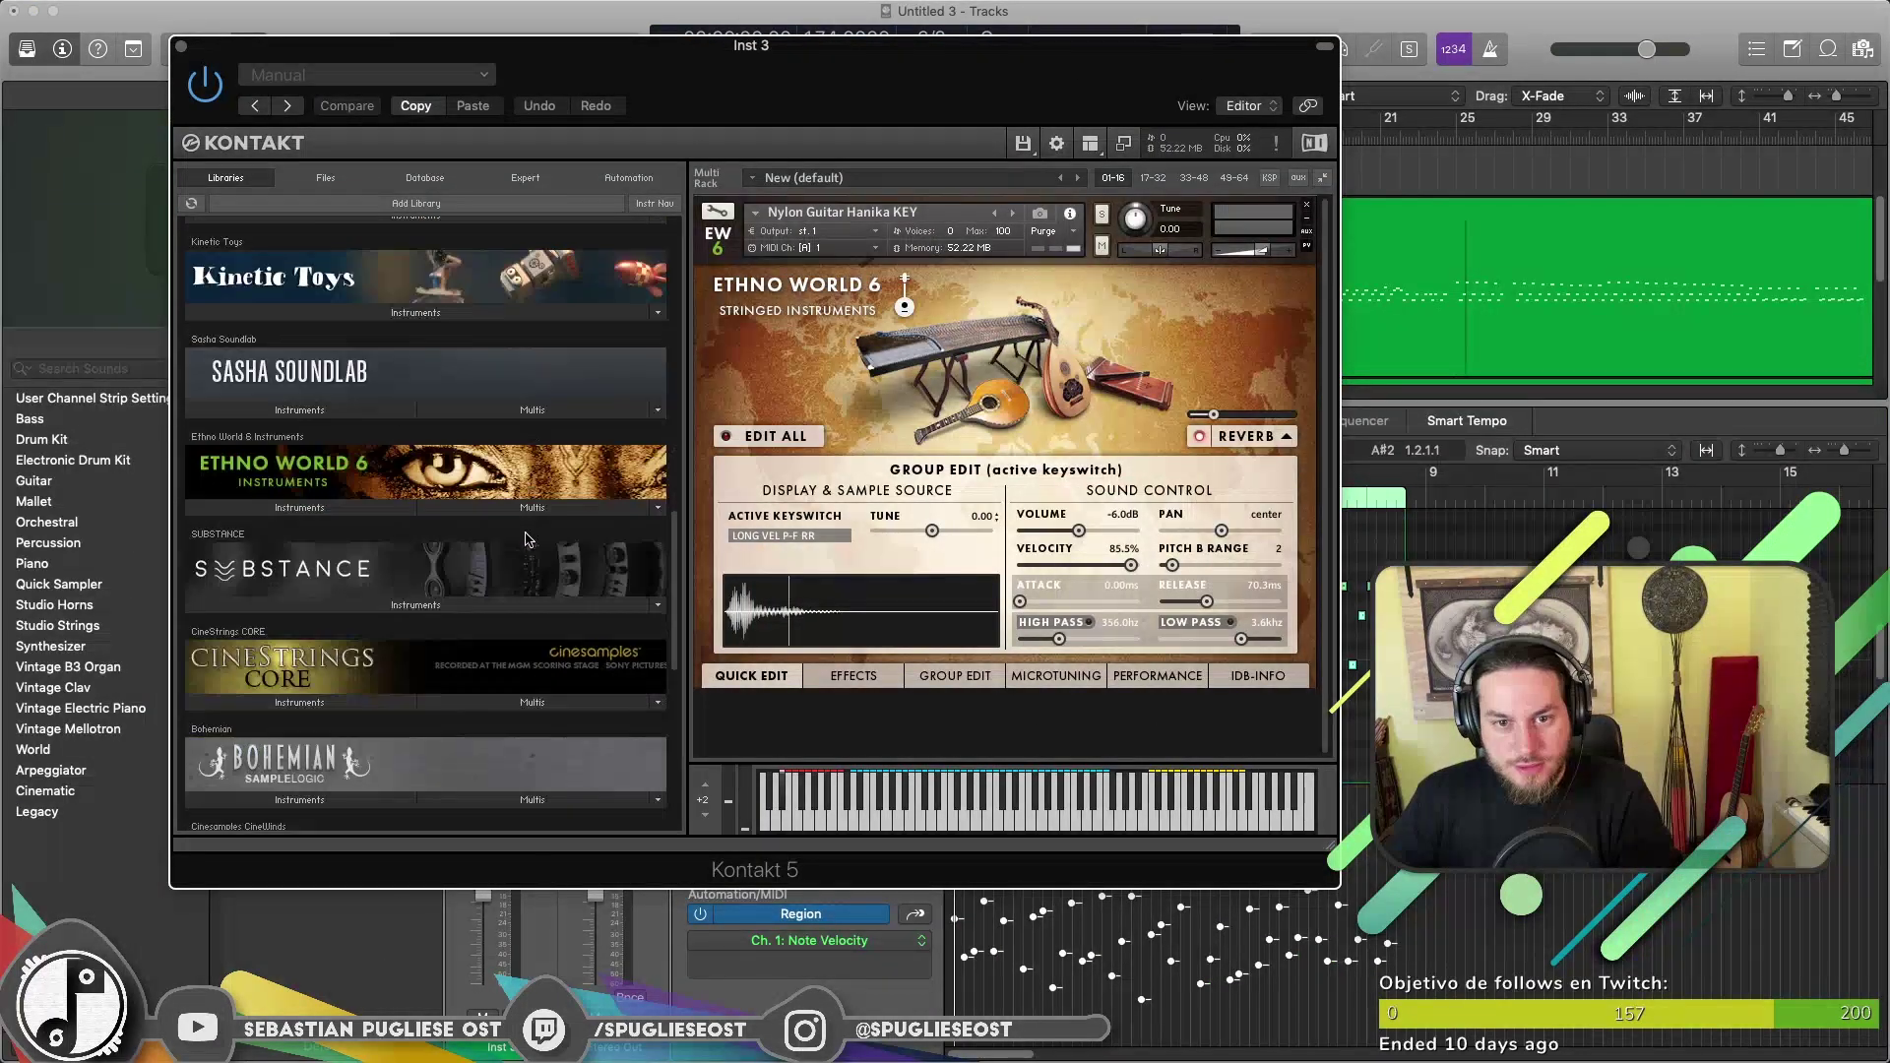
scroll(525, 540, down, 8)
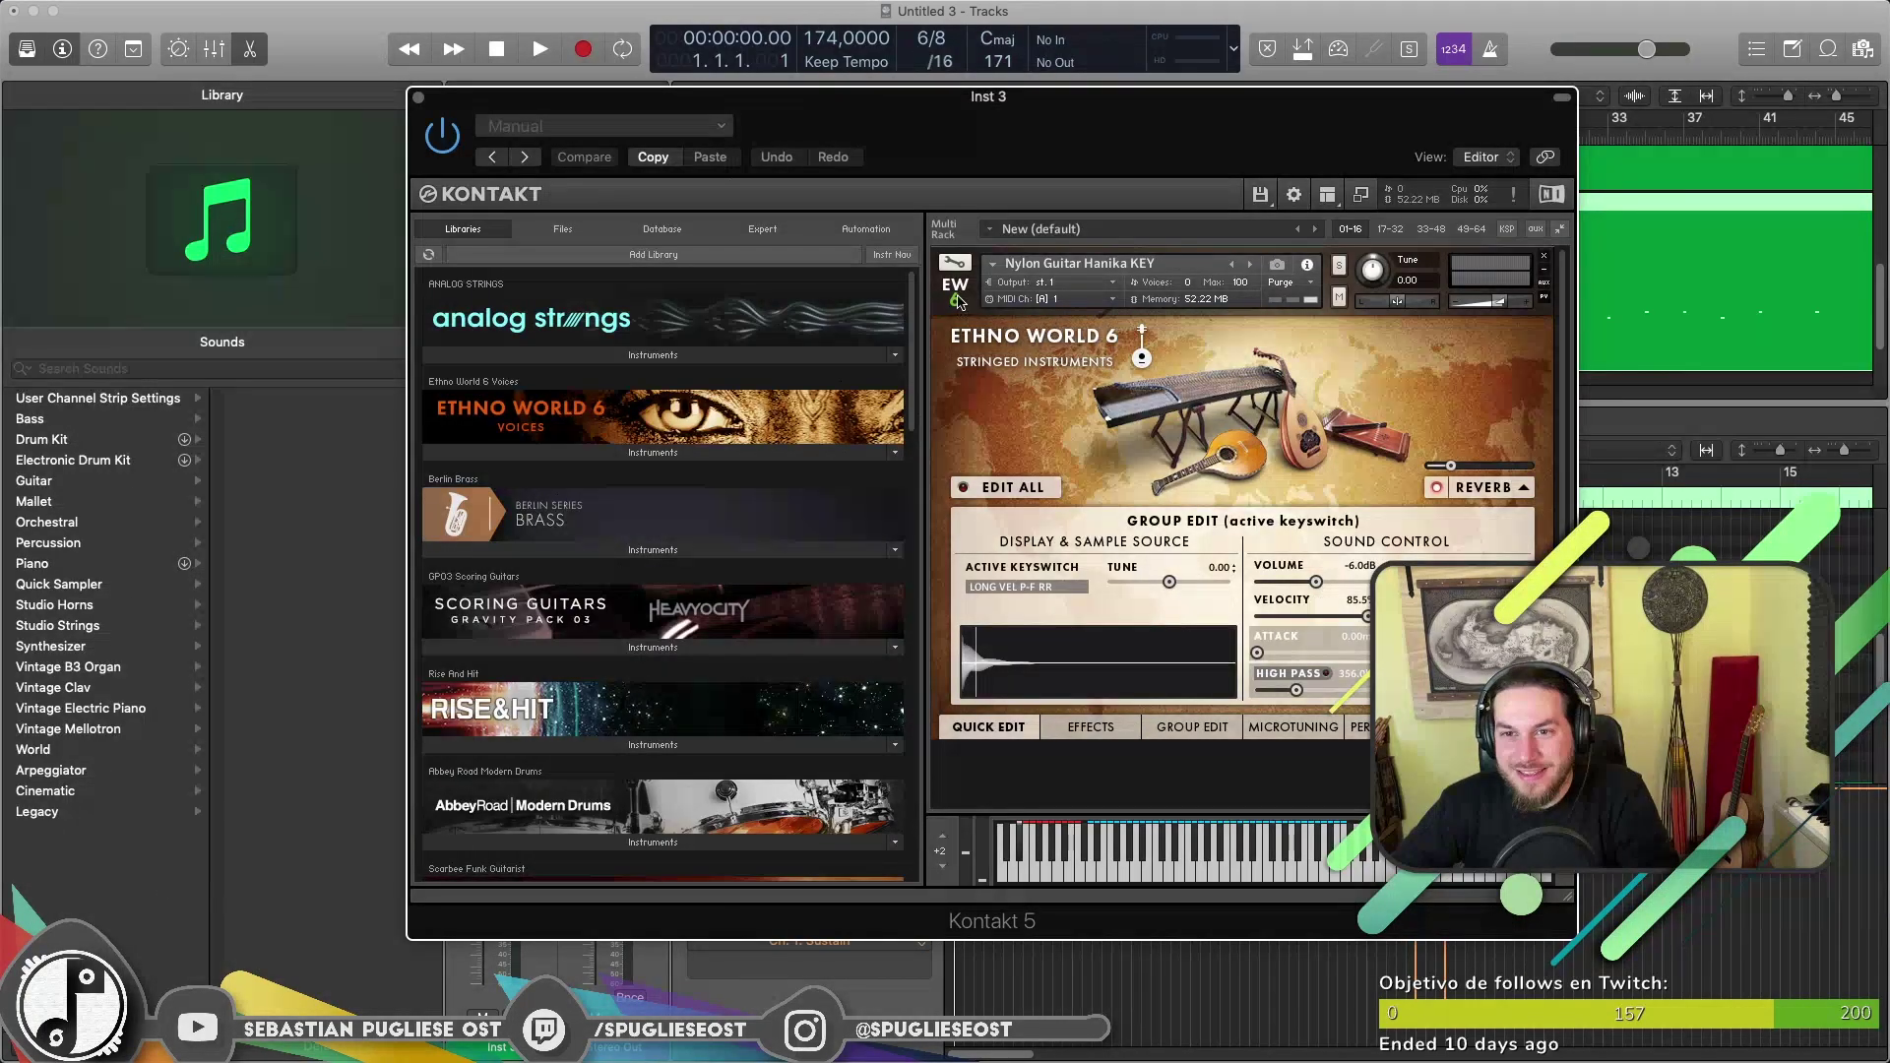
click(956, 298)
click(1336, 293)
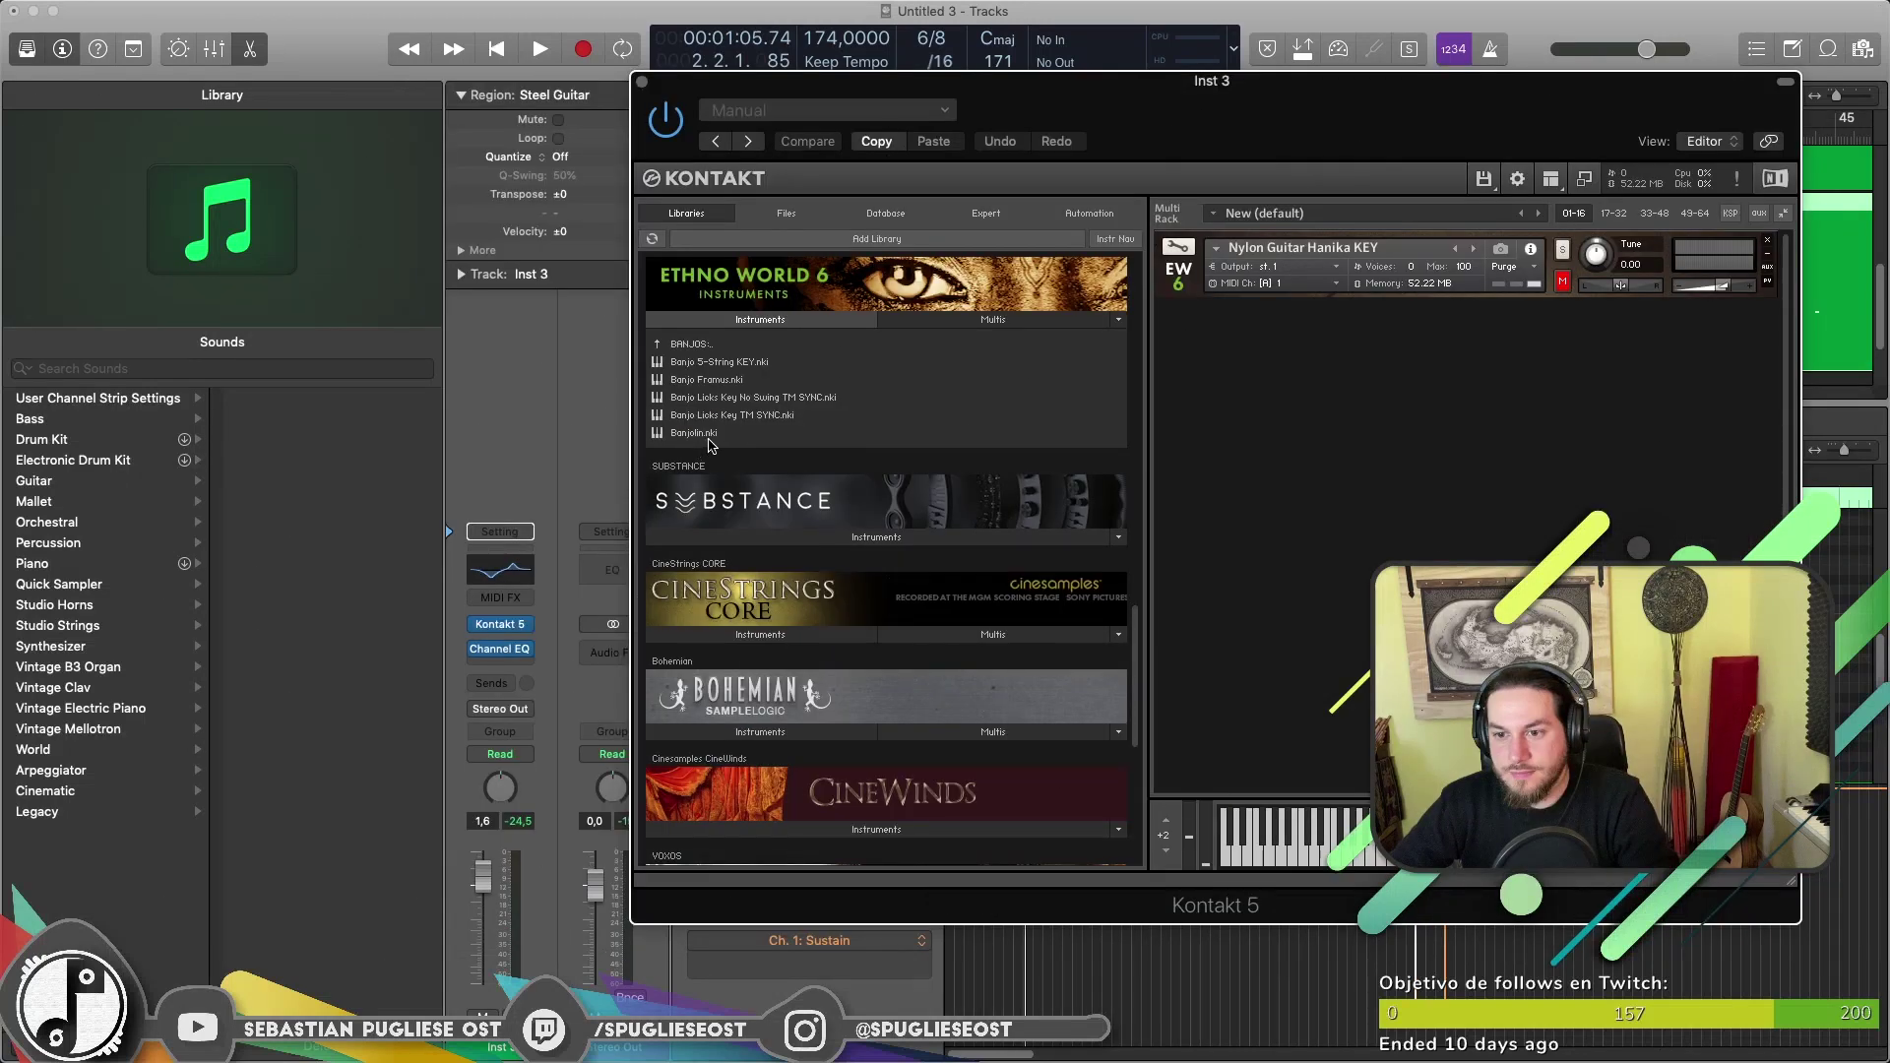
double_click(709, 436)
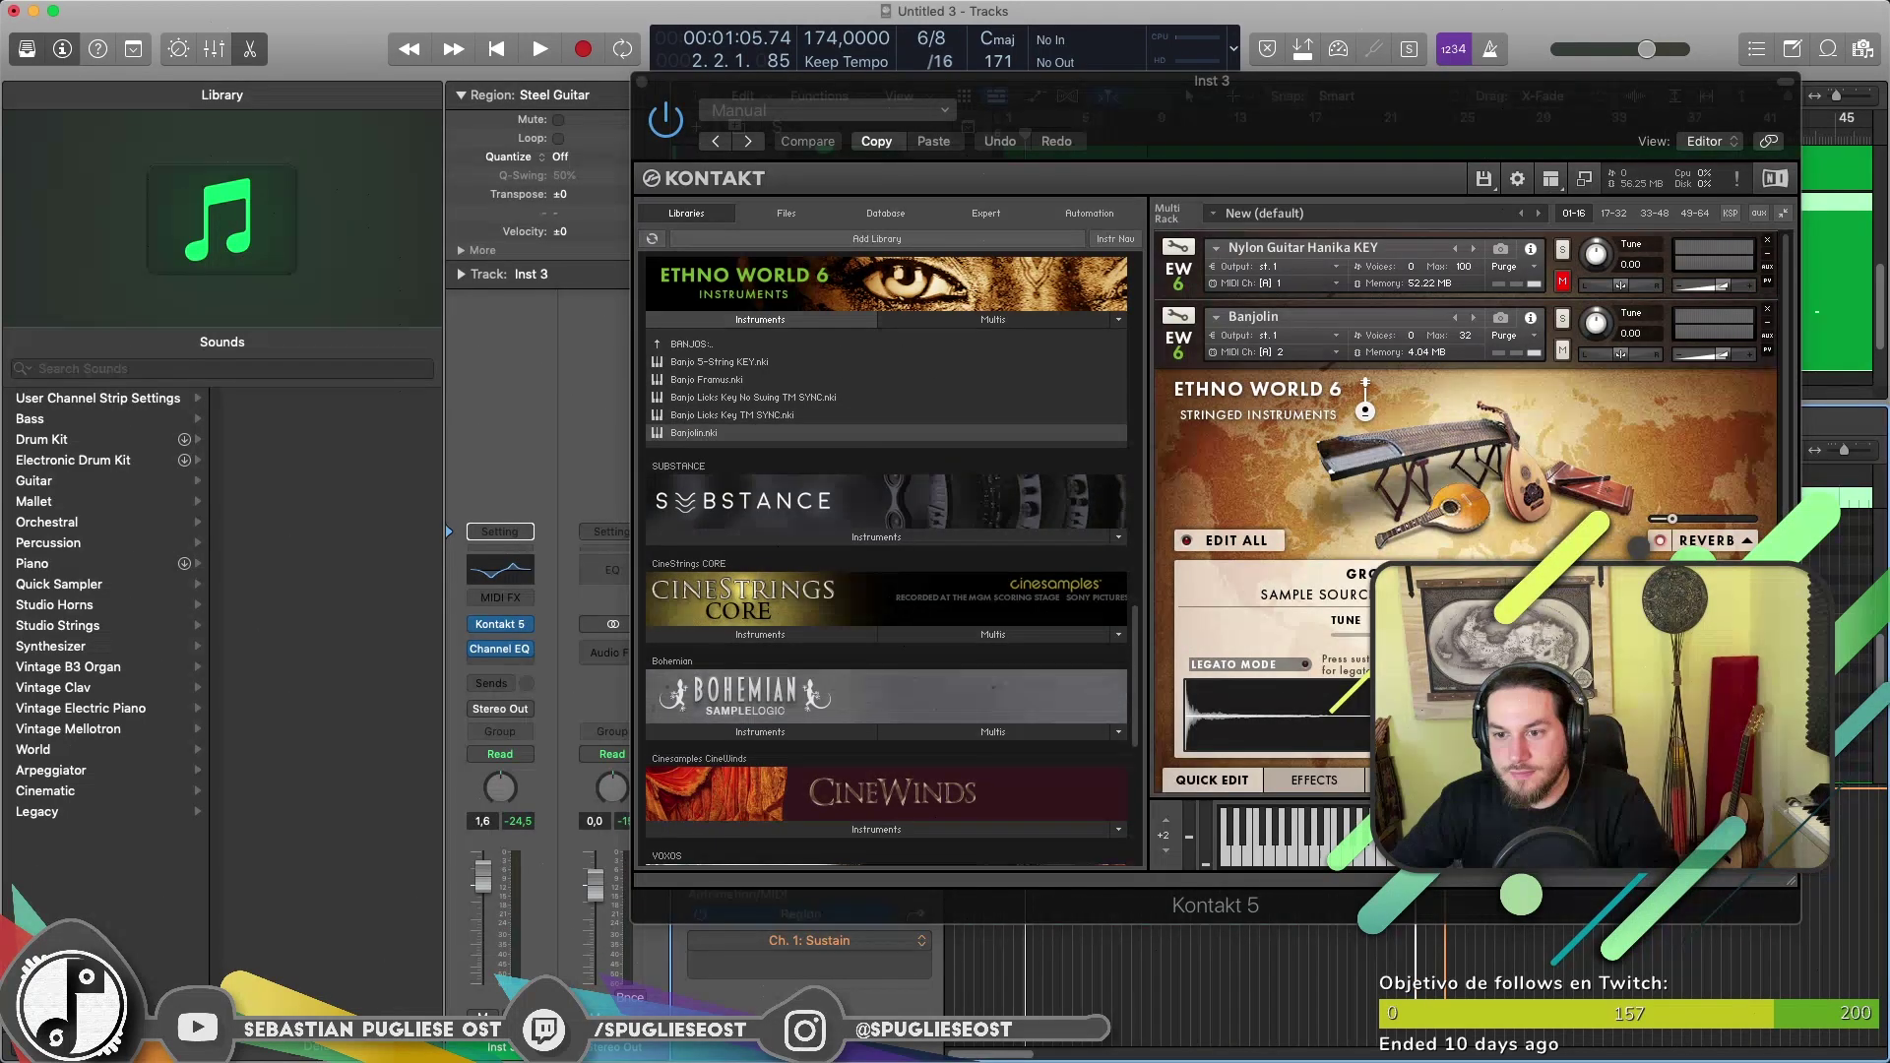
click(640, 81)
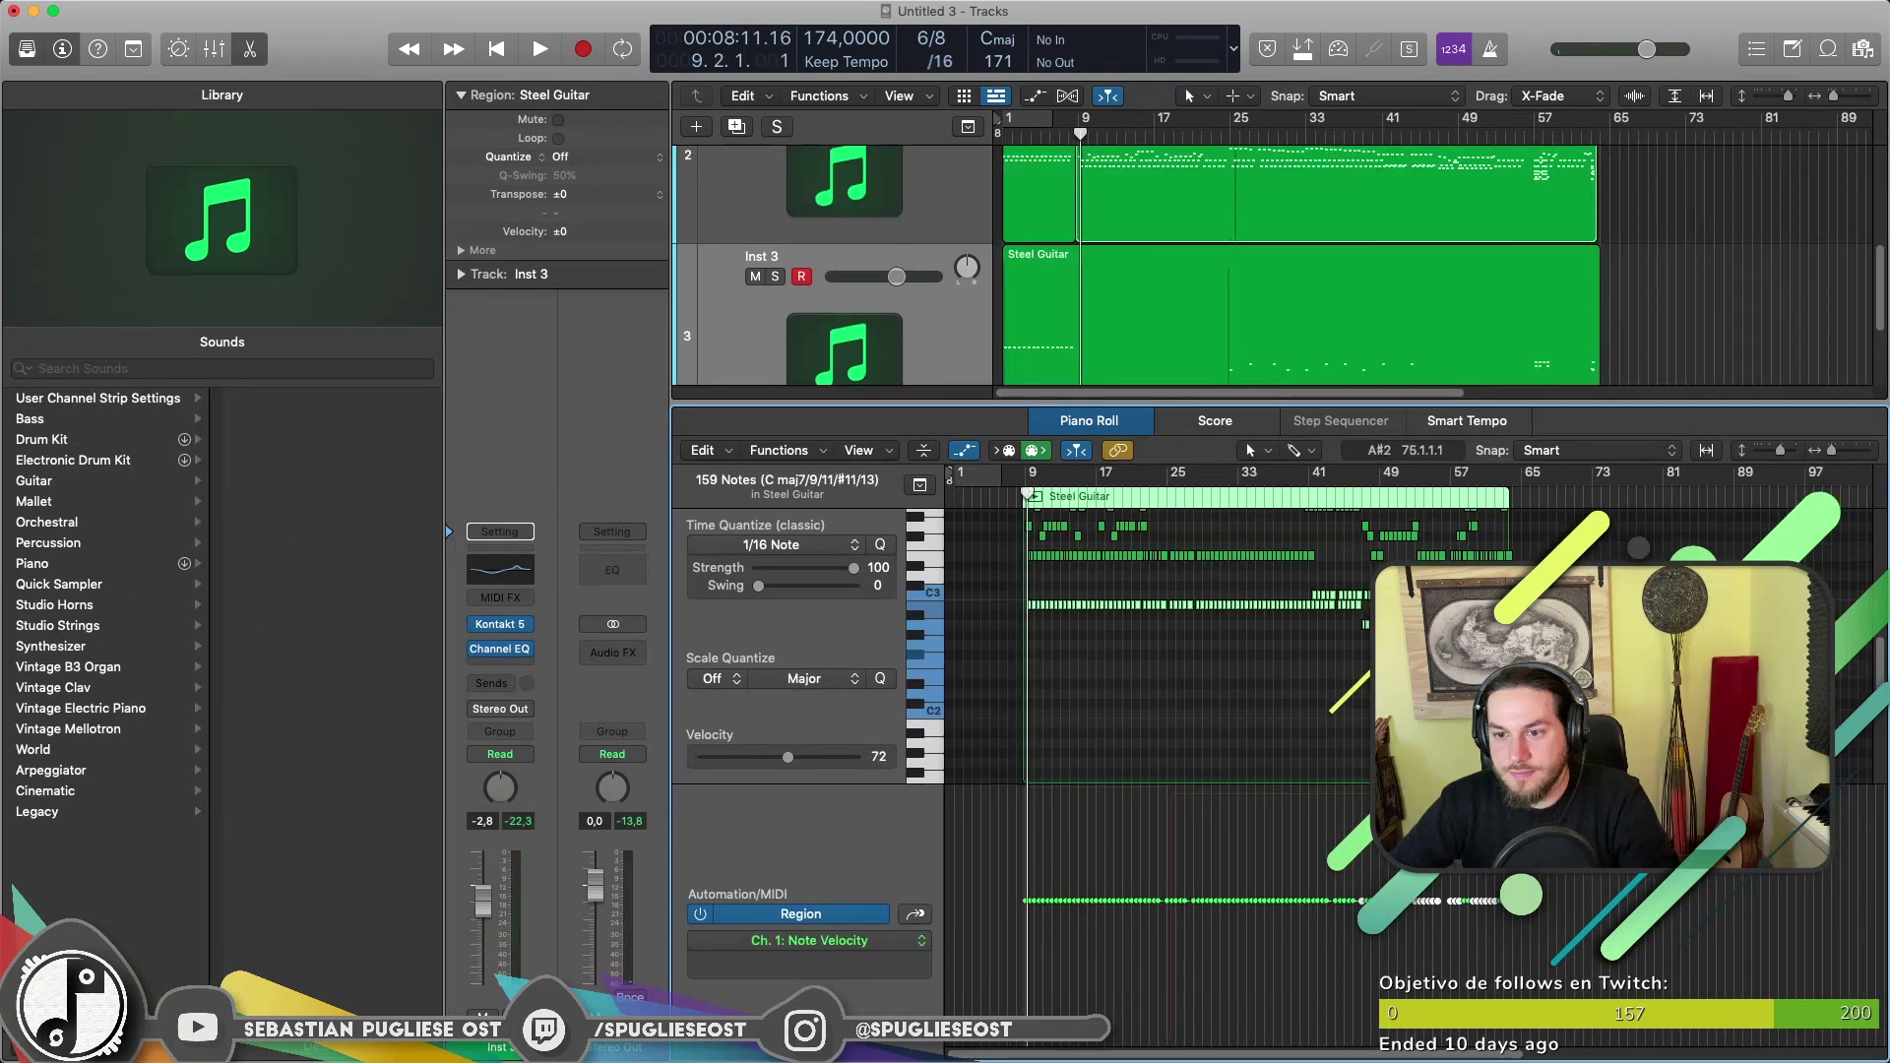
Delete the selected low notes from the track 2 region starting at bar 9 and select the low notes in the Inst 3 region.
key(Delete)
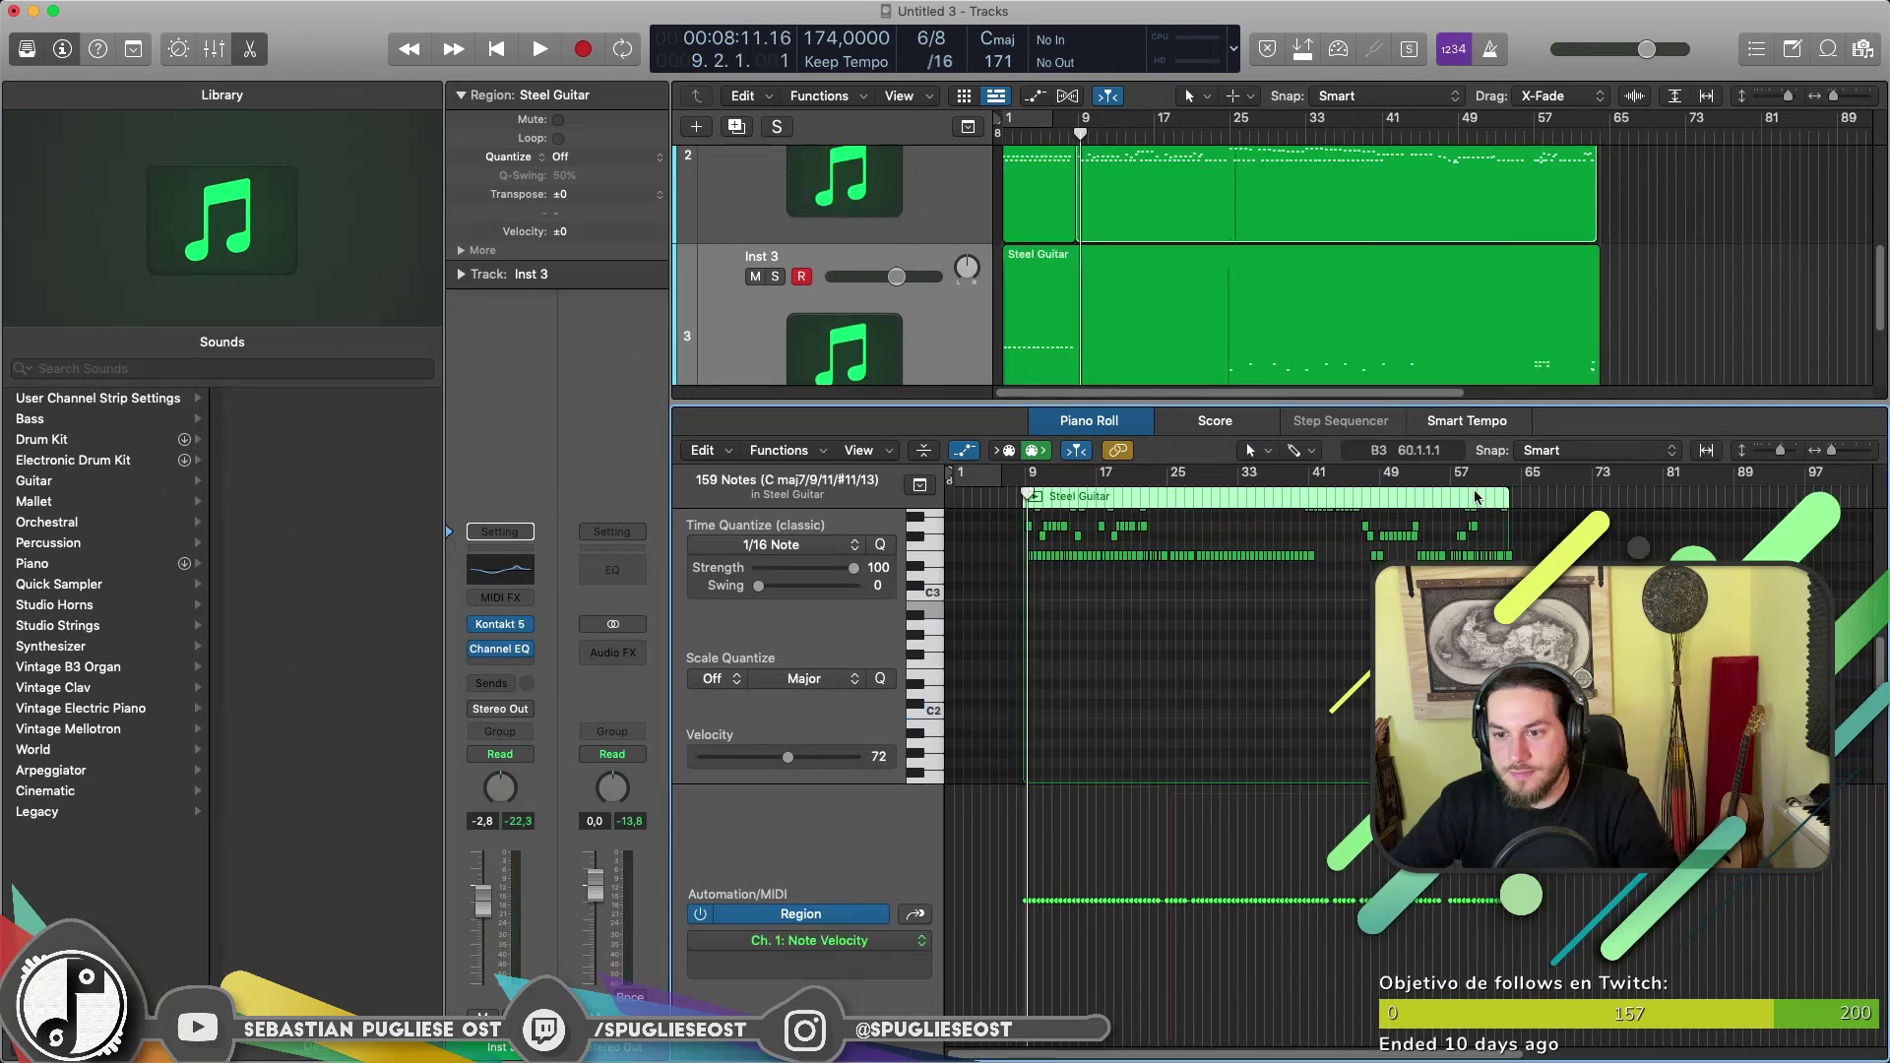
click(1442, 293)
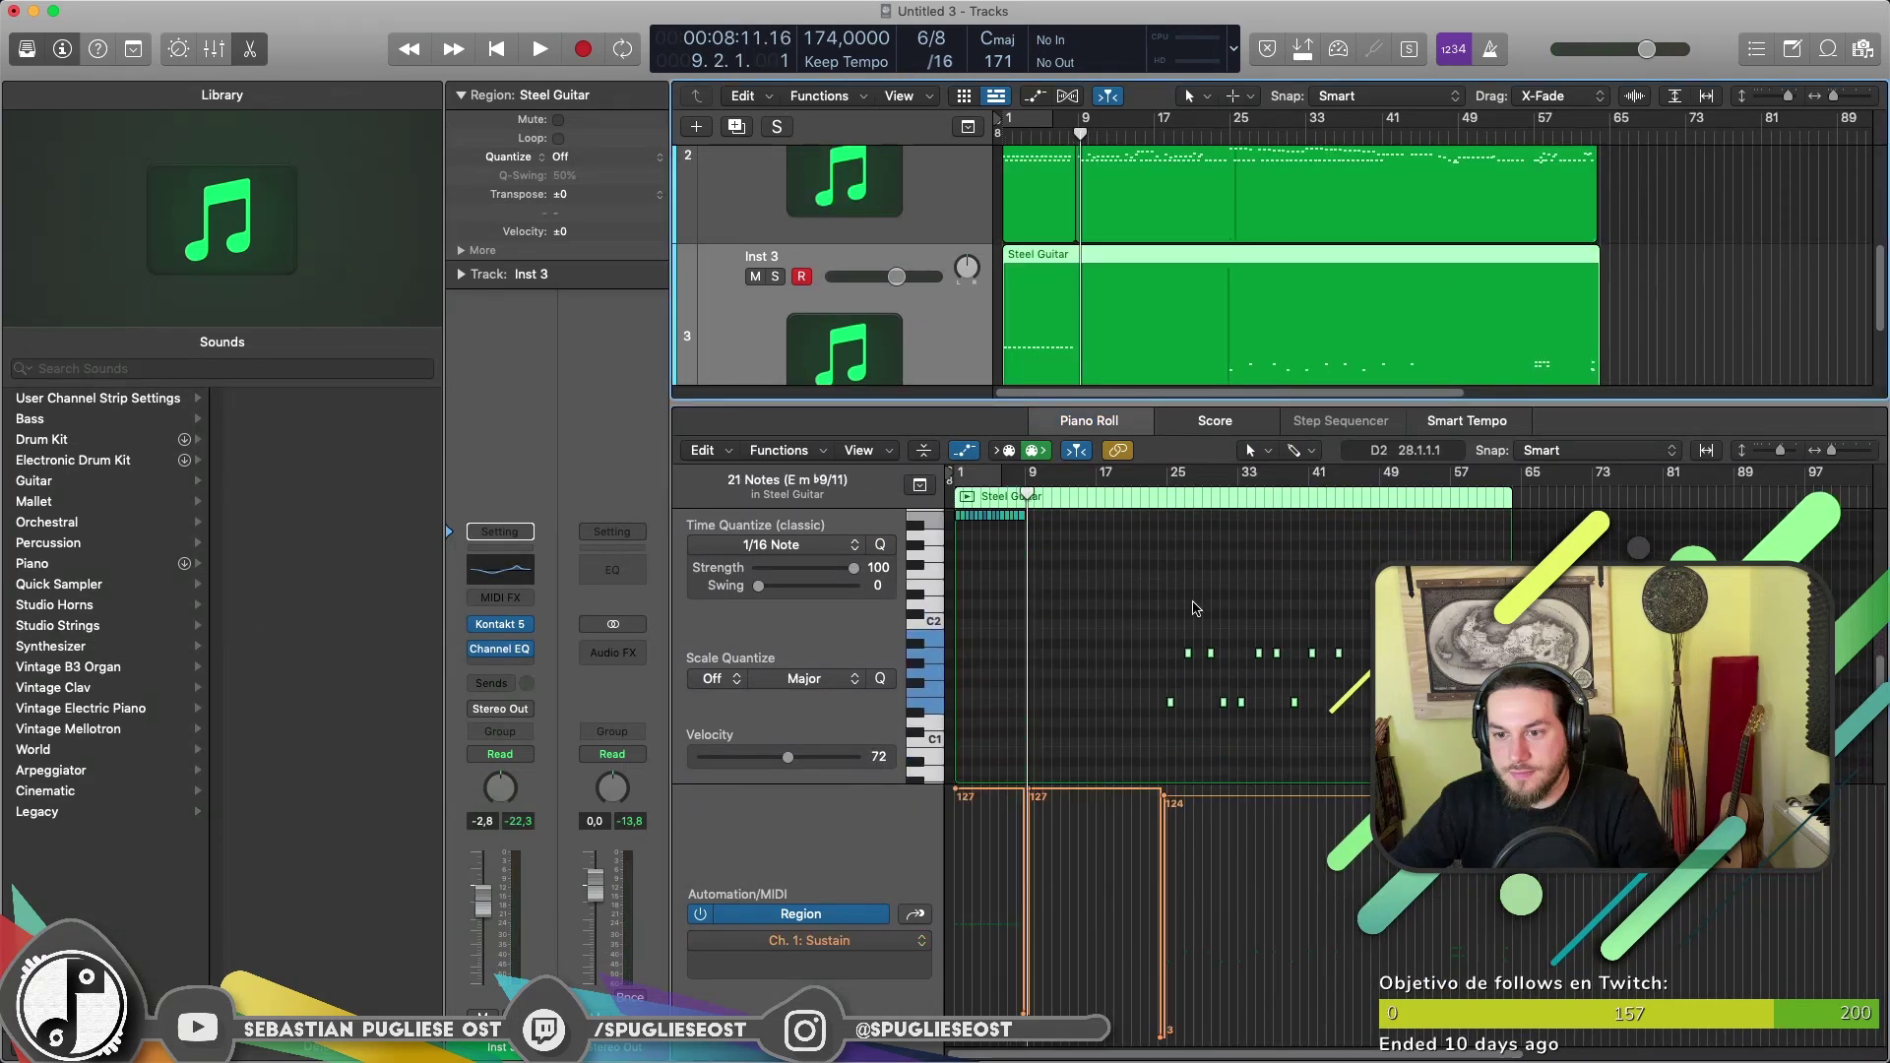
drag(1128, 587, 1364, 745)
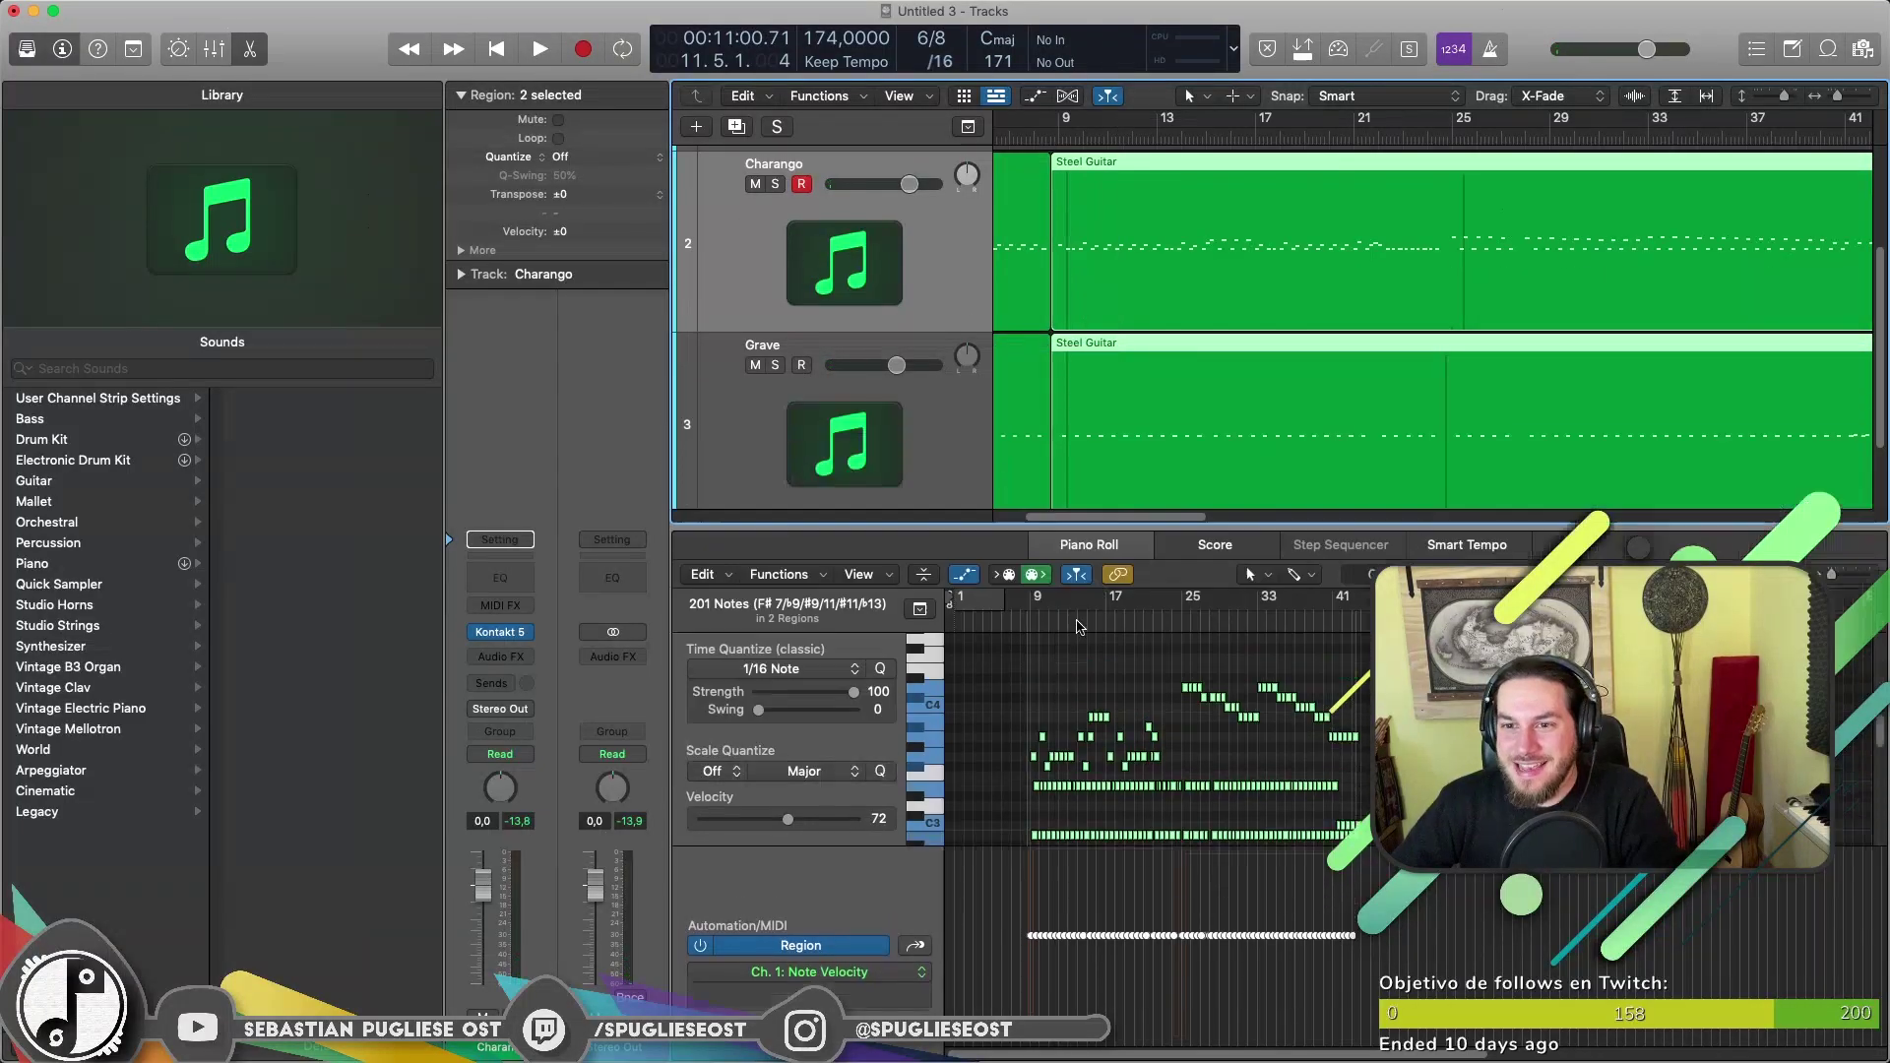
Select the opening regions on the Charango and Grave tracks and examine their notes and velocities together in the Piano Roll.
drag(1006, 527, 1006, 652)
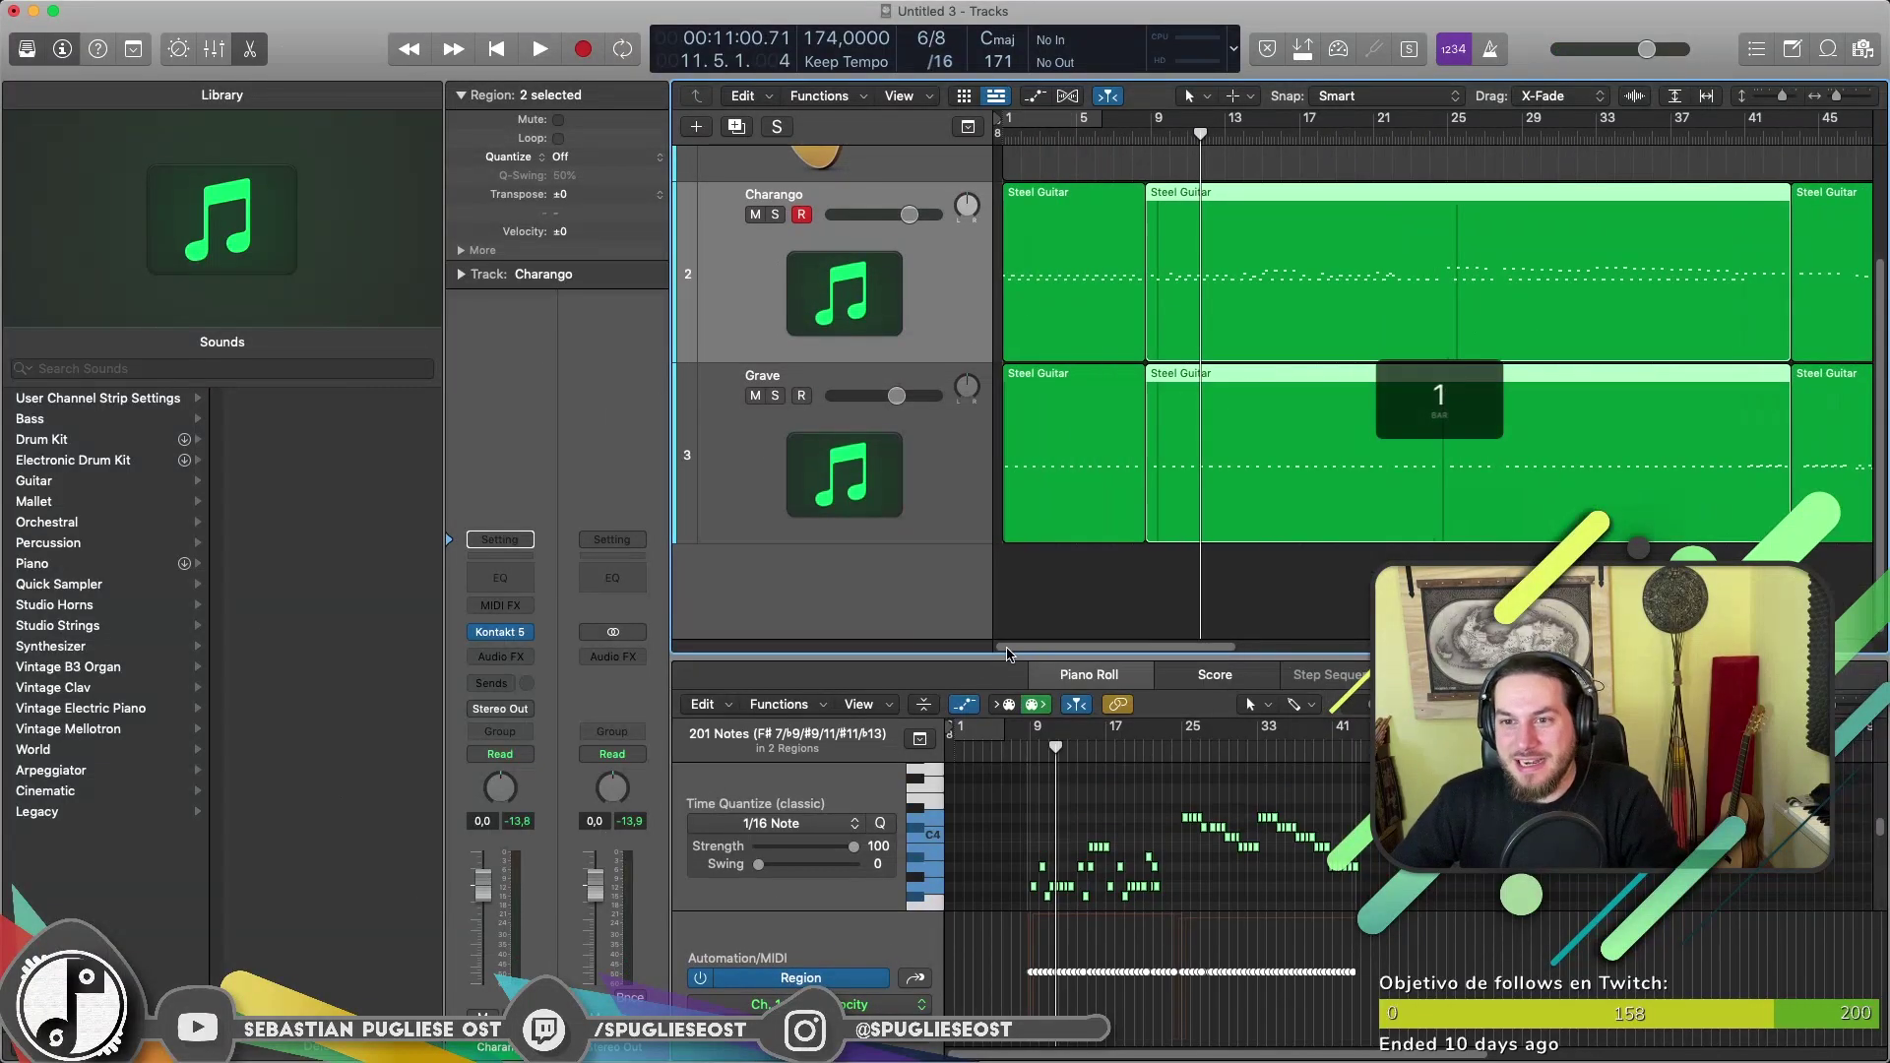
click(1043, 468)
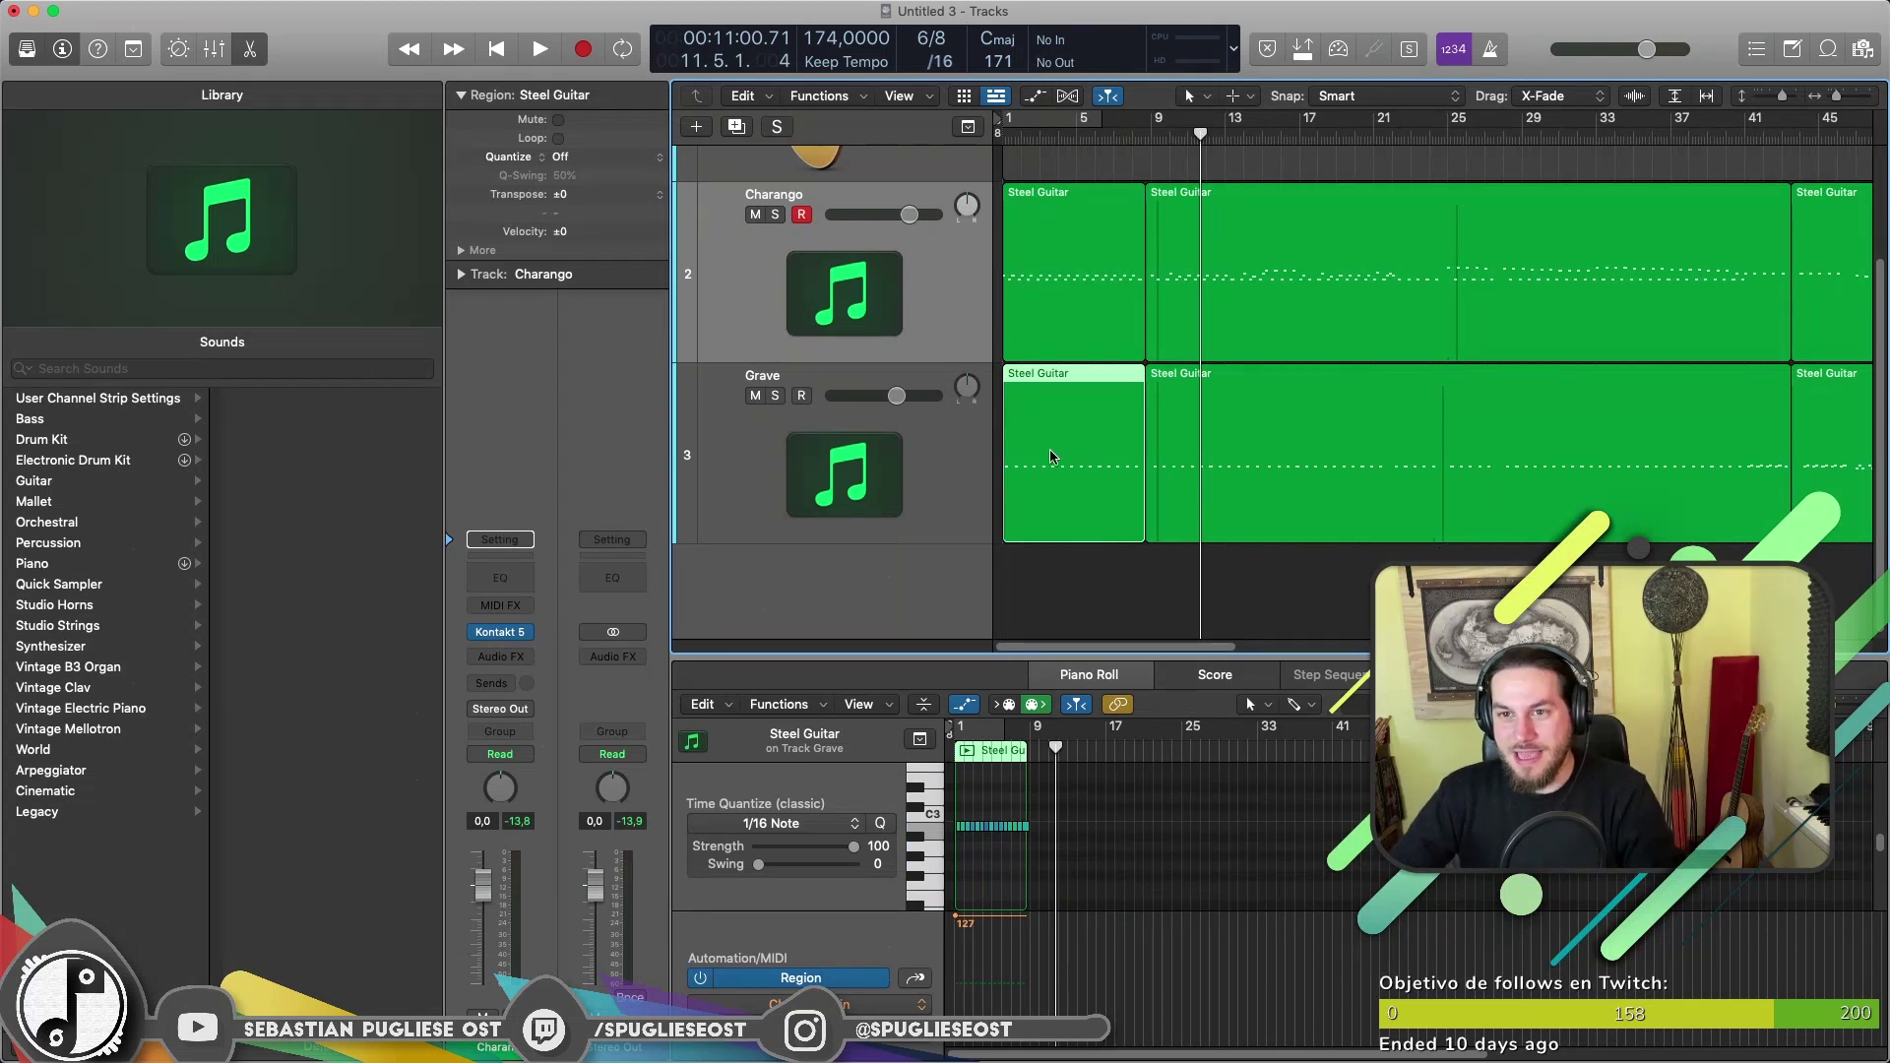
scroll(1051, 448, up, 1)
click(997, 135)
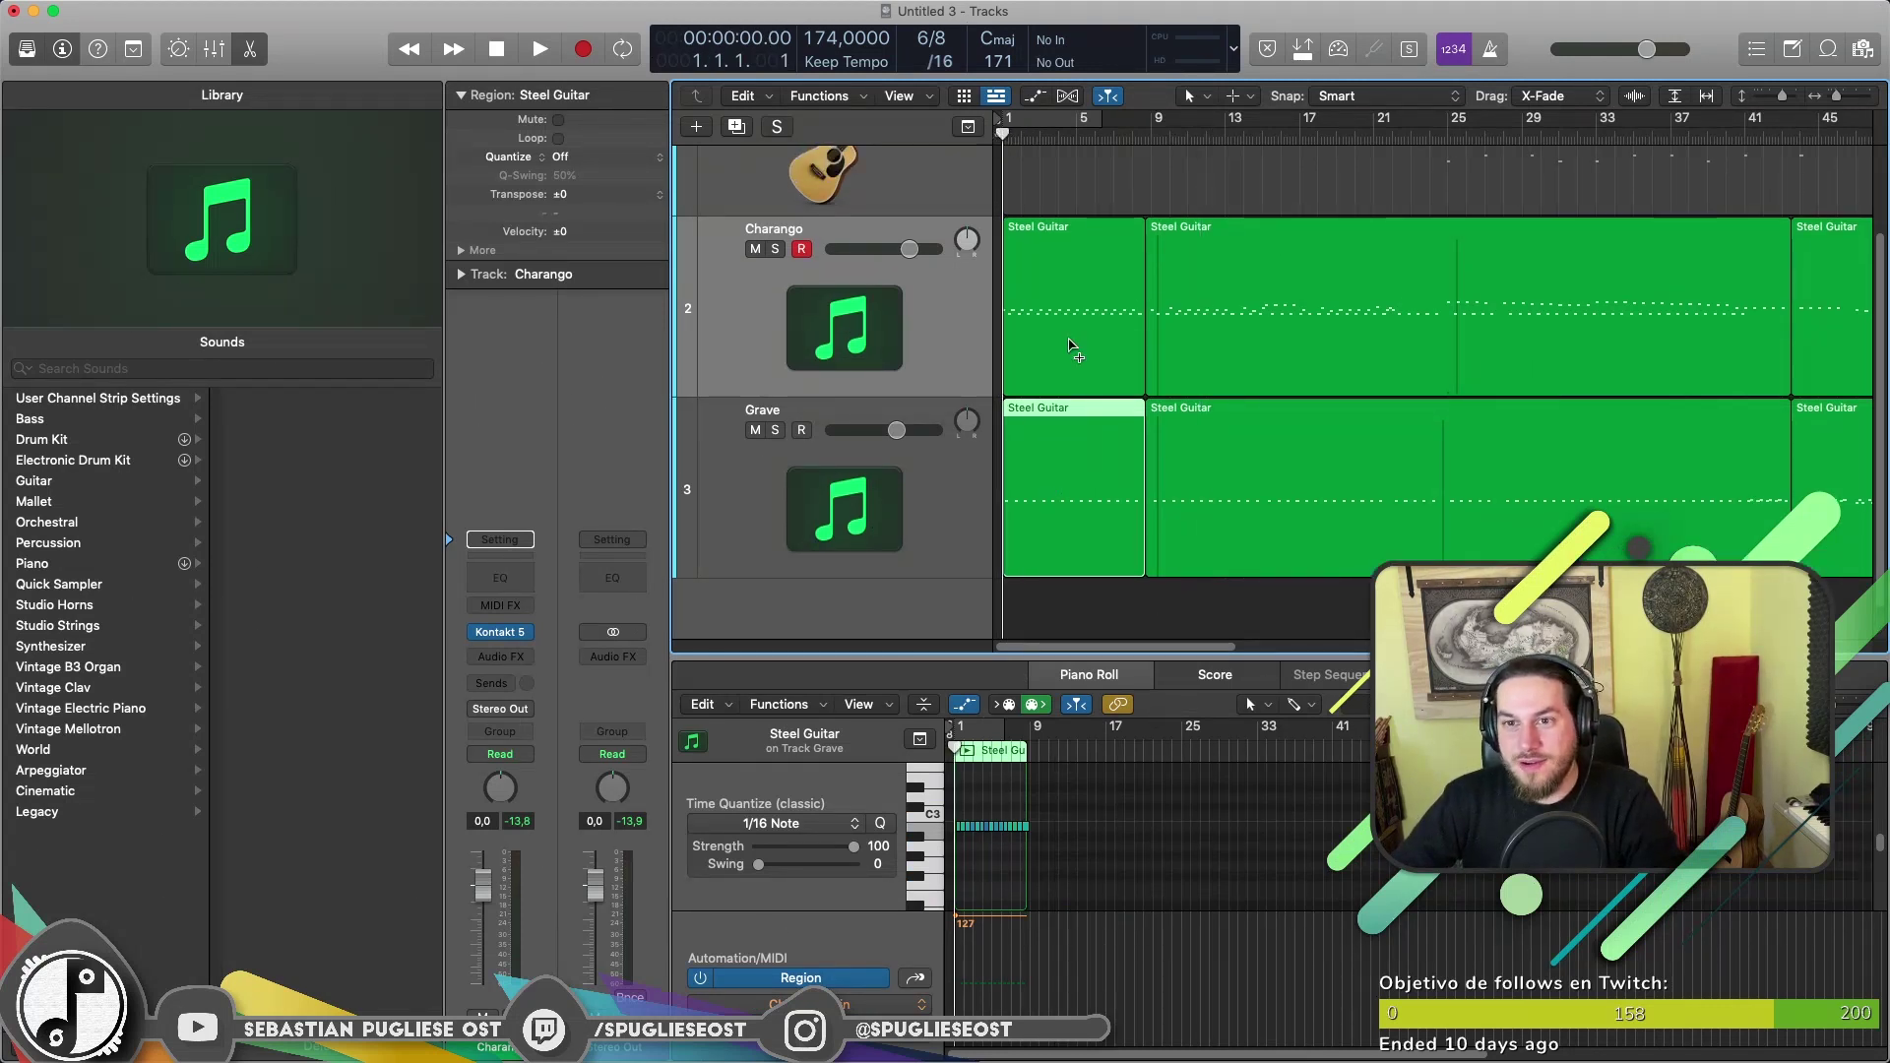
key(super+Right)
shift+click(1116, 334)
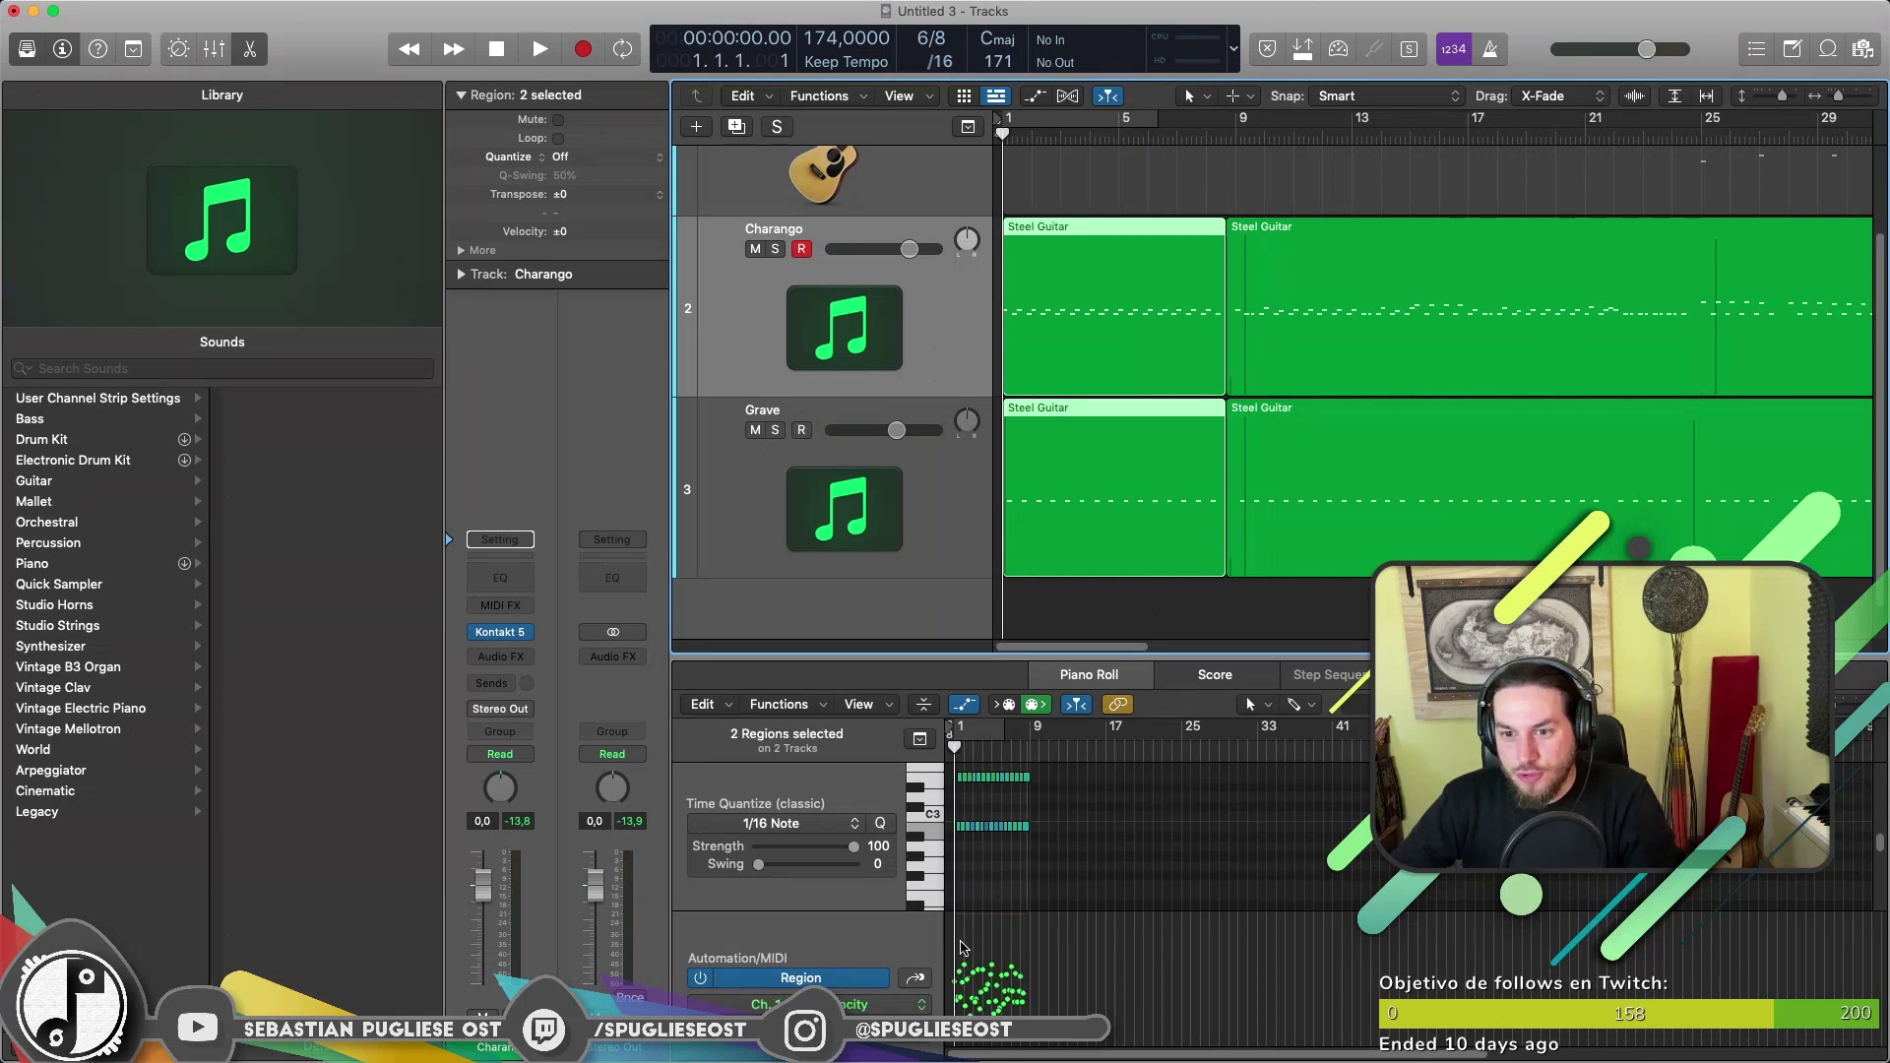
scroll(982, 894, up, 2)
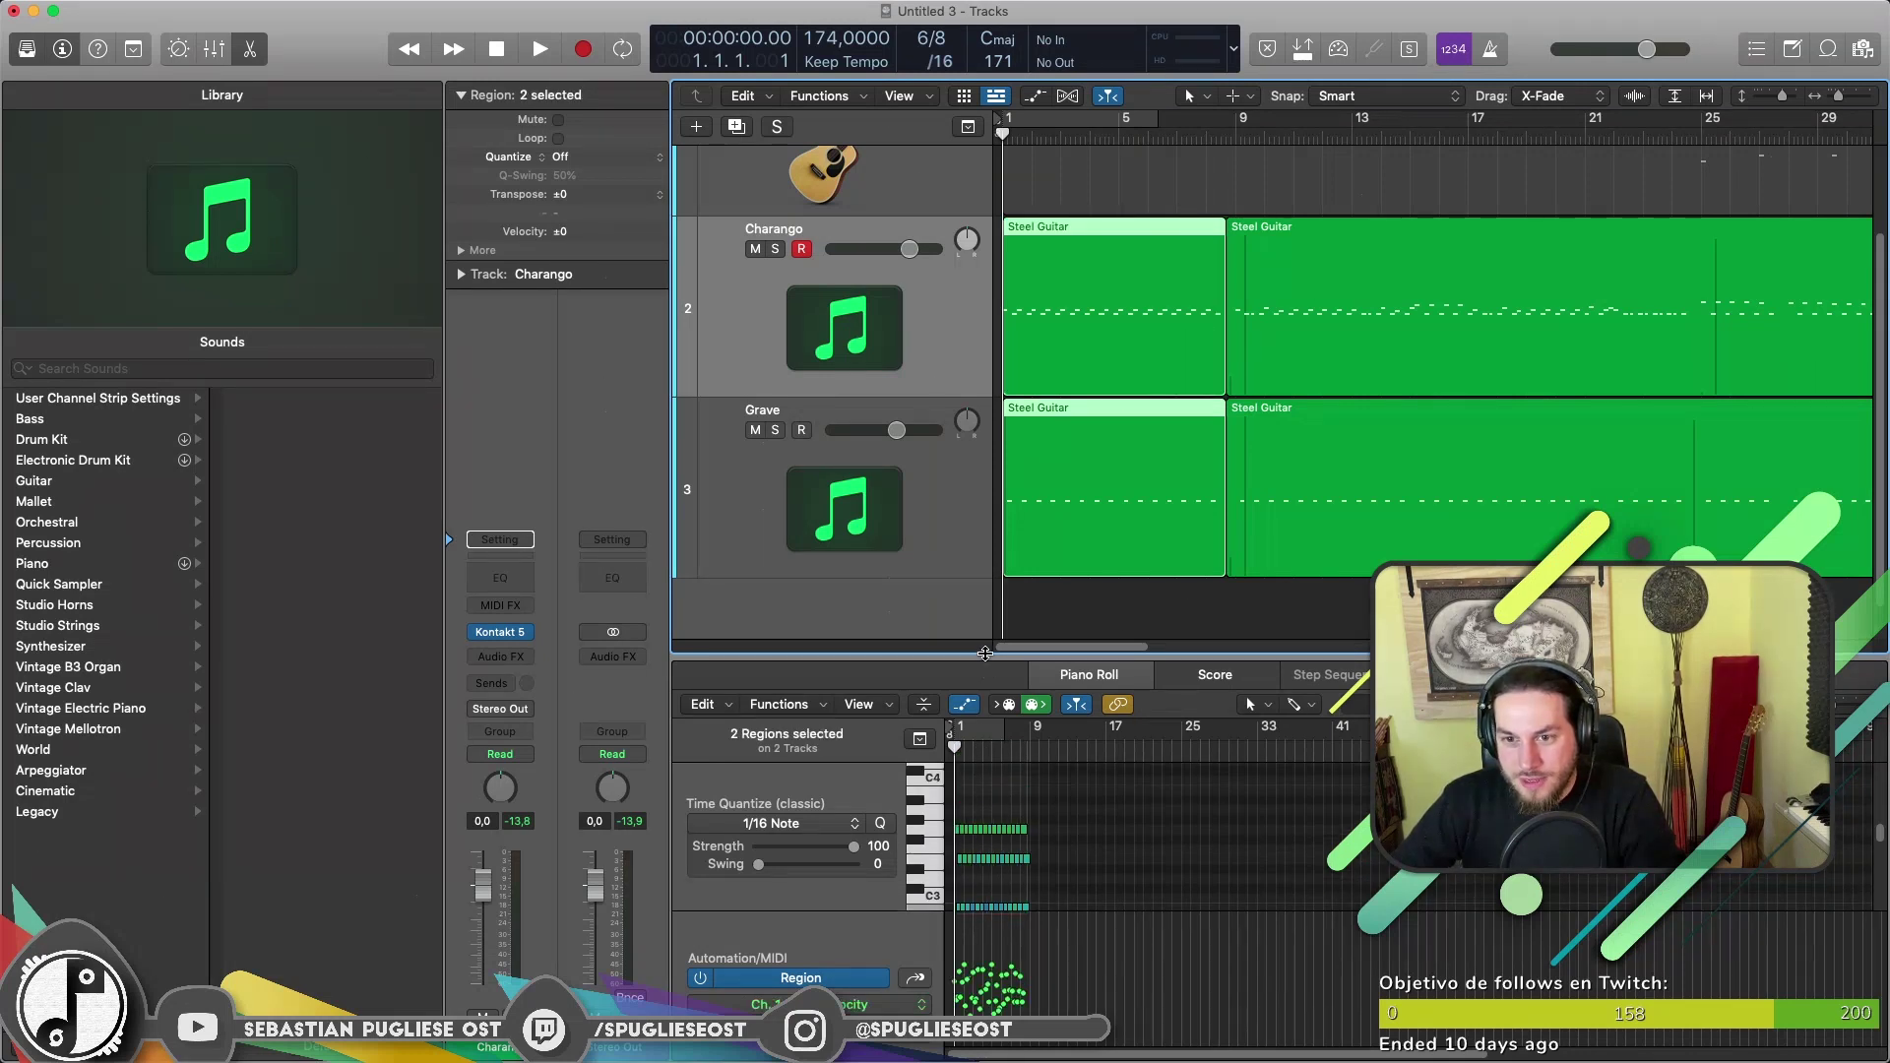
drag(984, 652, 984, 515)
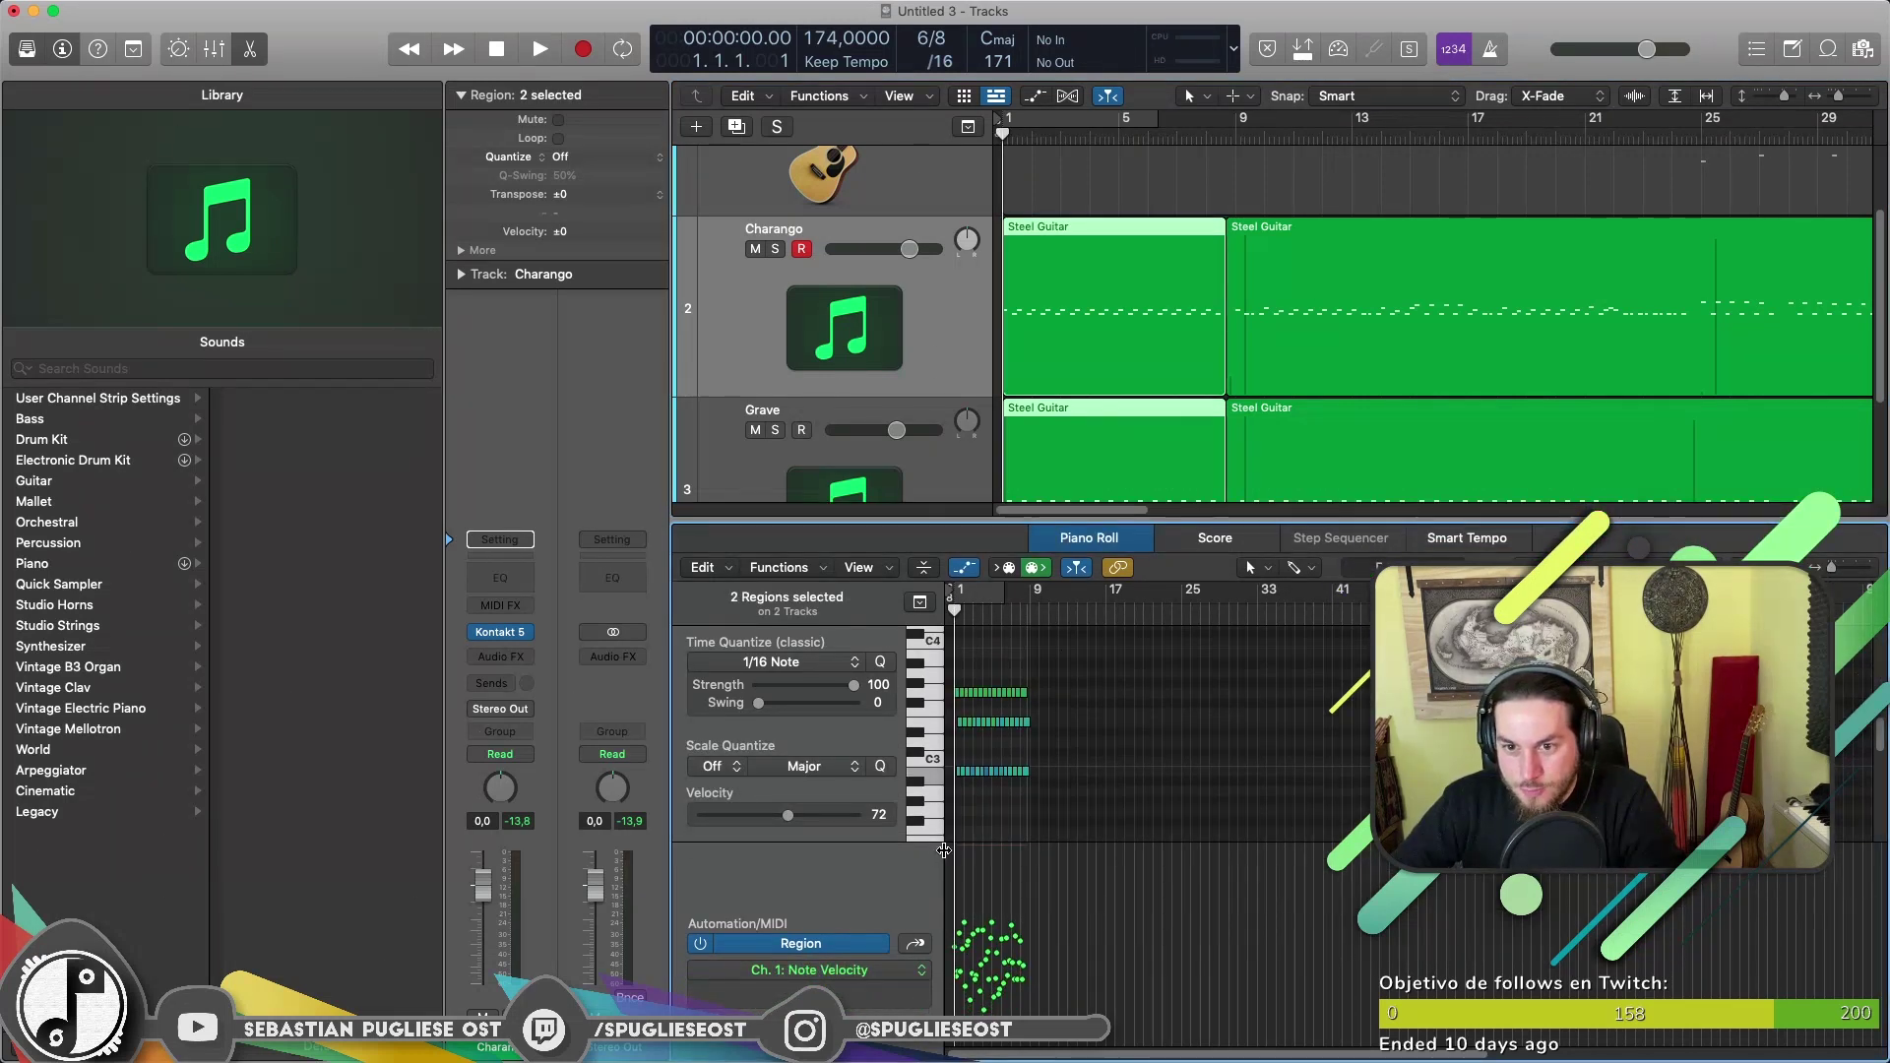
key(z)
scroll(1076, 915, down, 2)
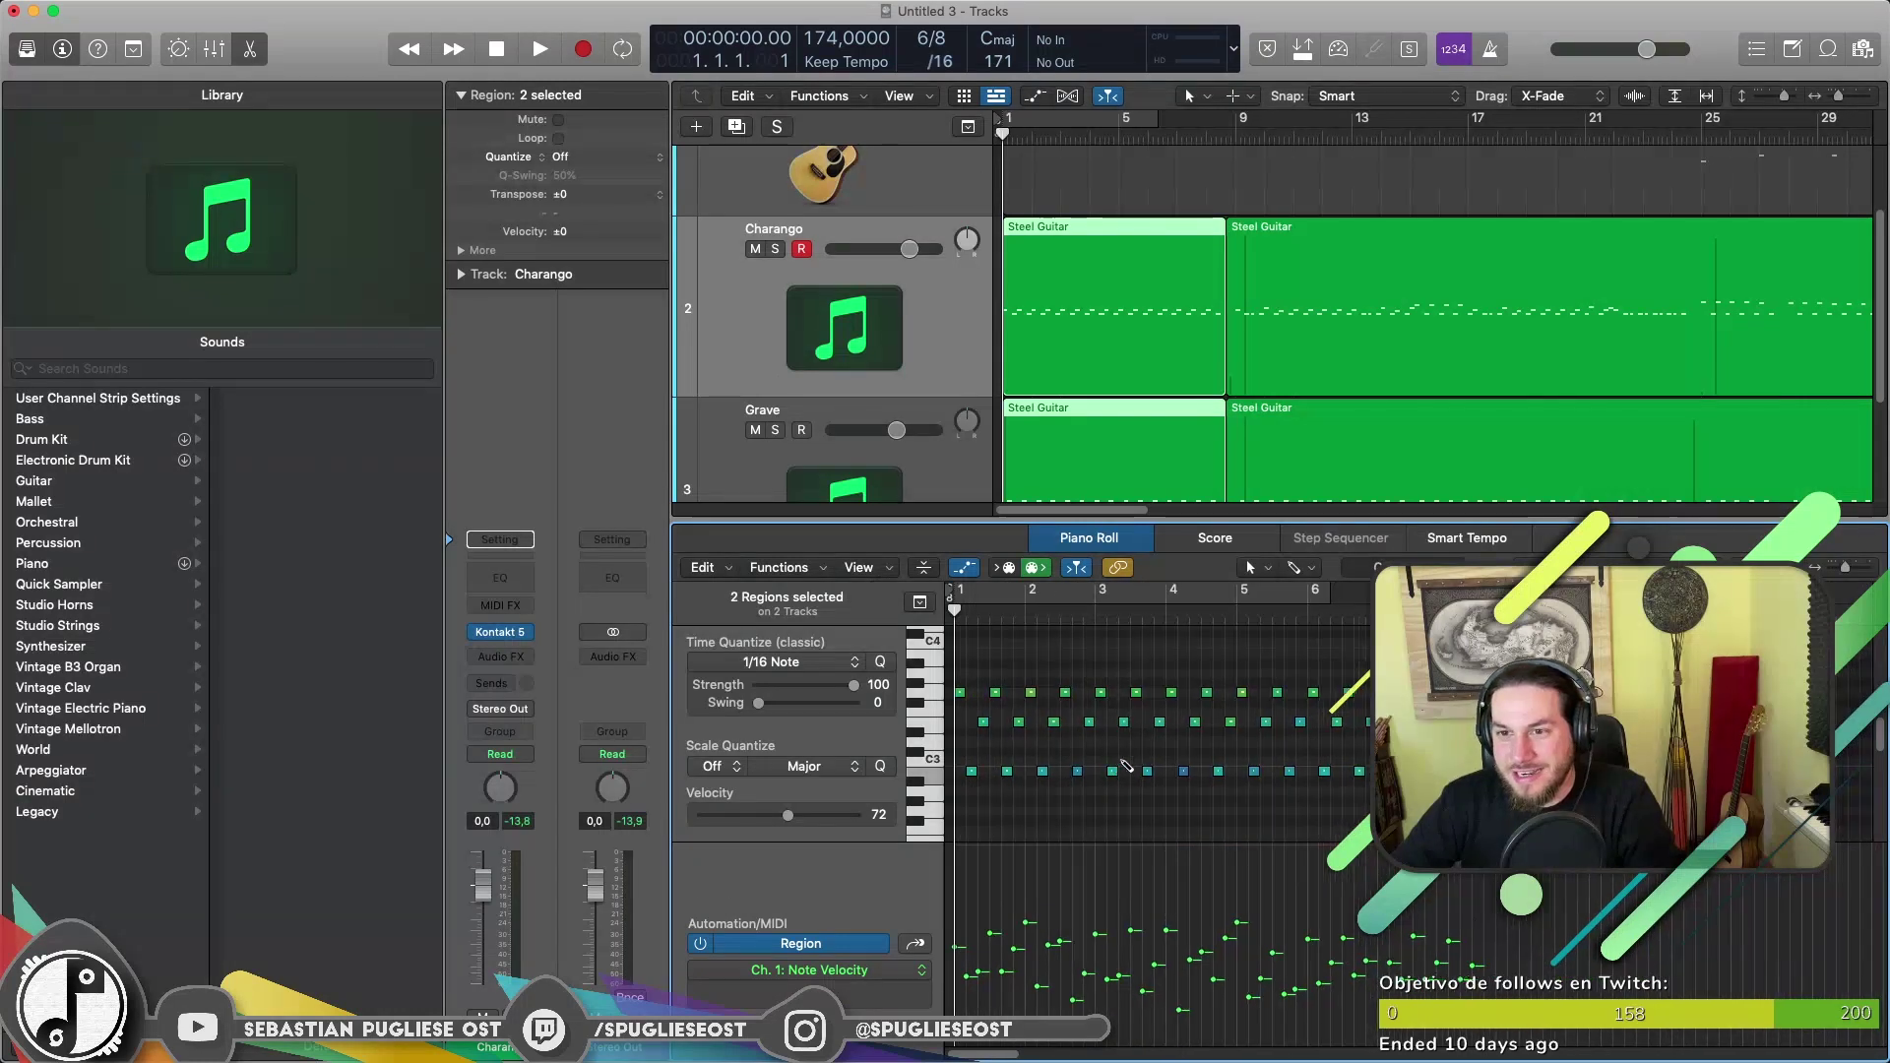
scroll(1297, 380, down, 2)
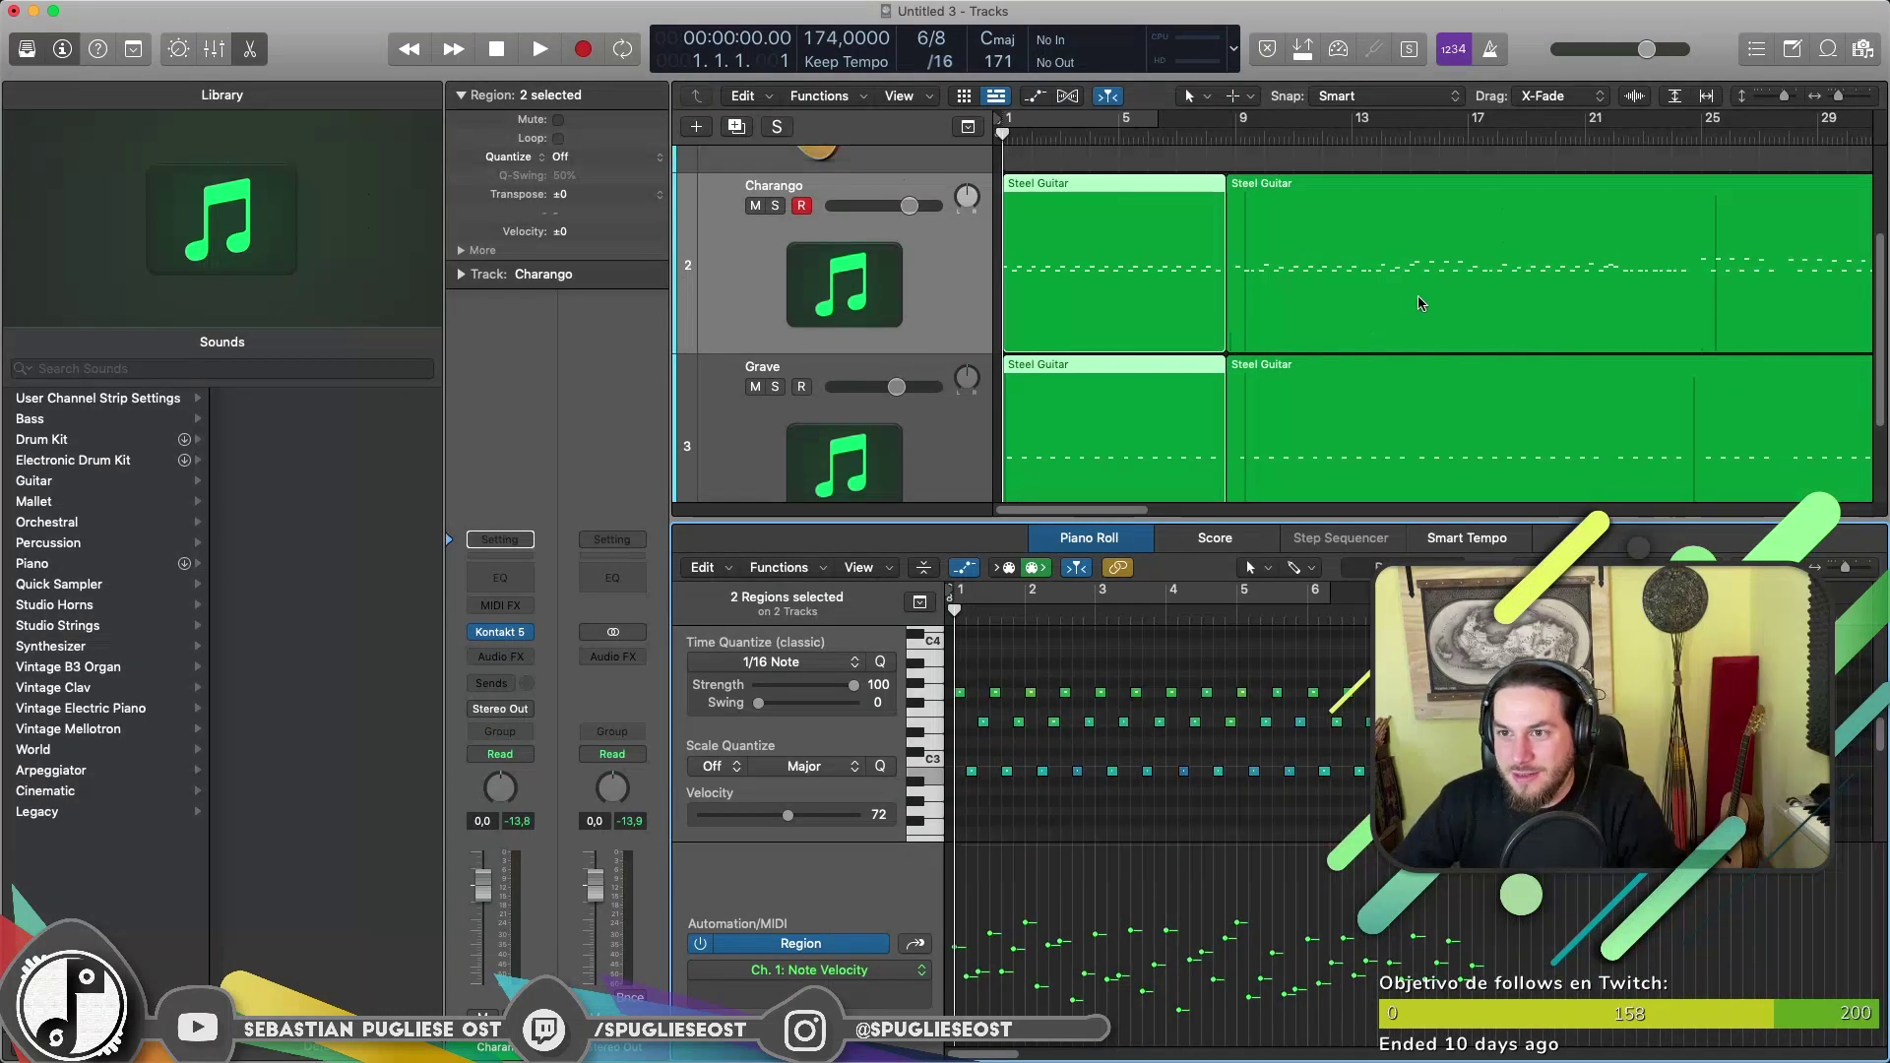
Select only the opening Charango region and play the arrangement from bar 1 to about bar 15.
click(1134, 266)
key(space)
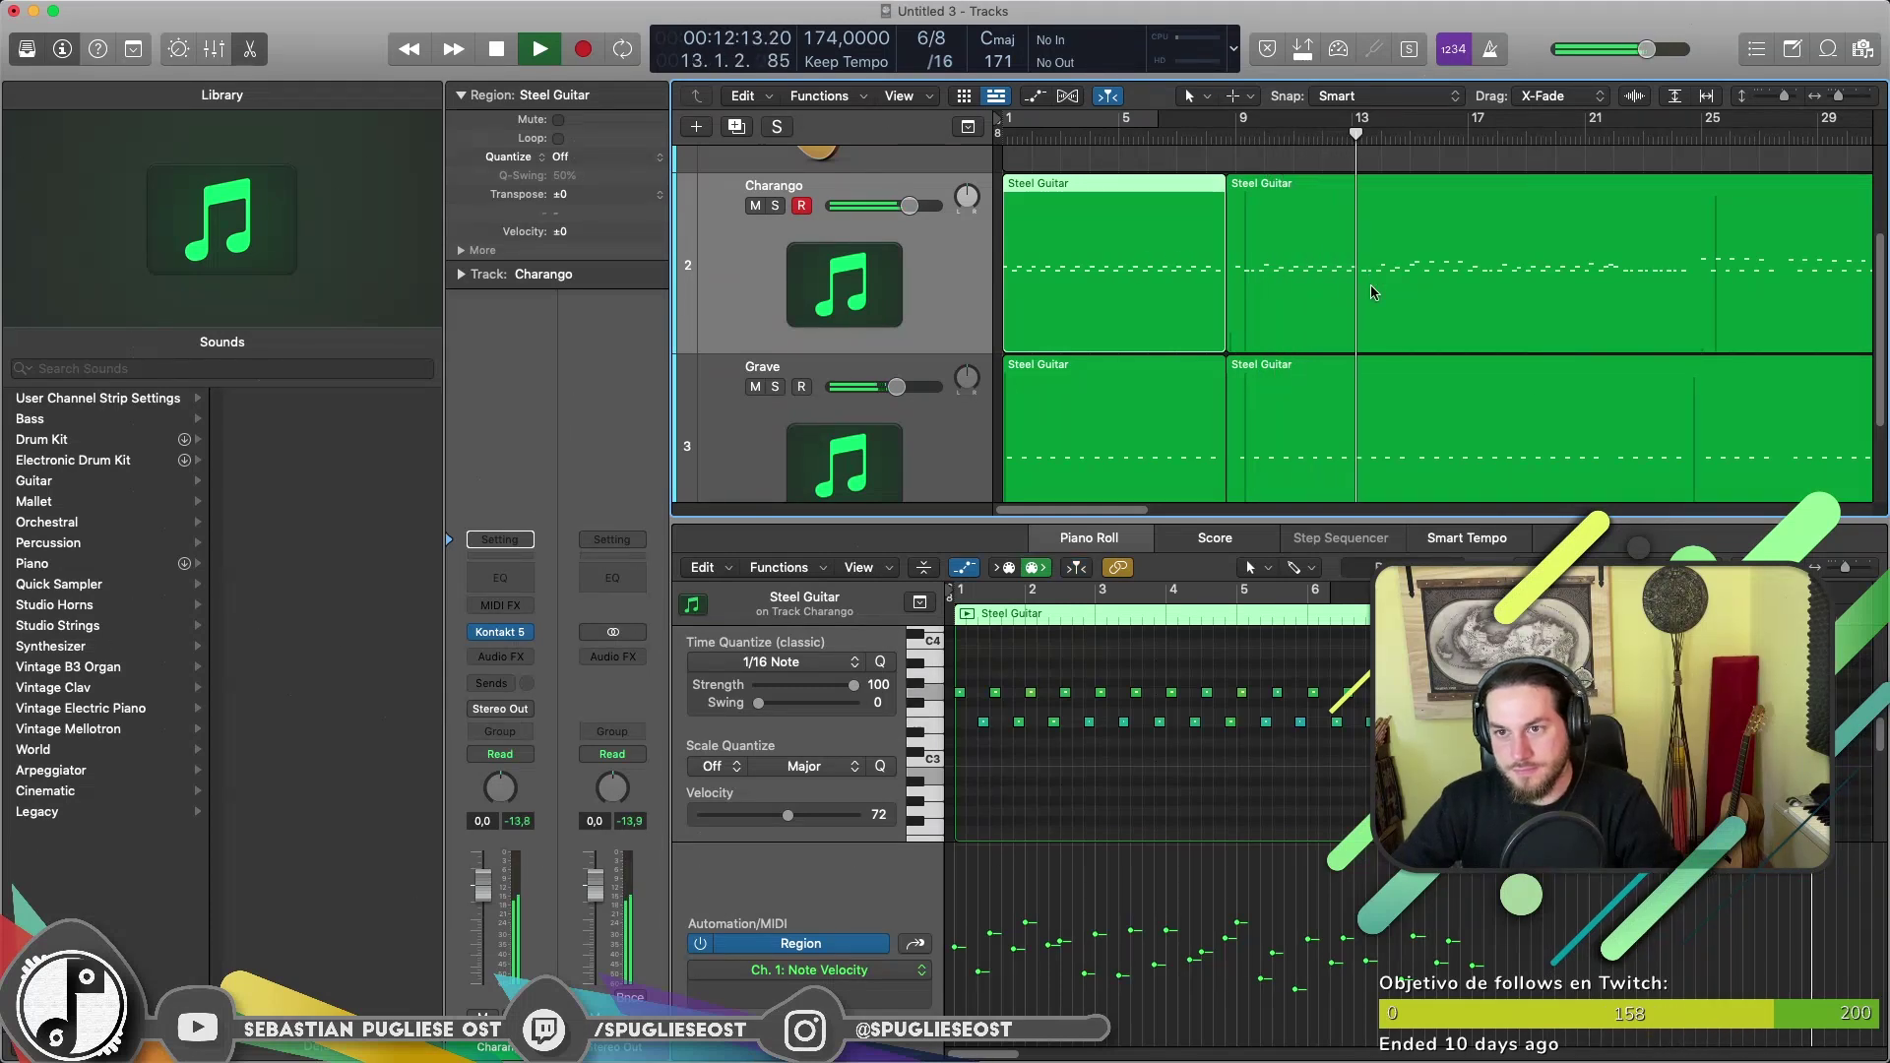
key(space)
key(super+Left)
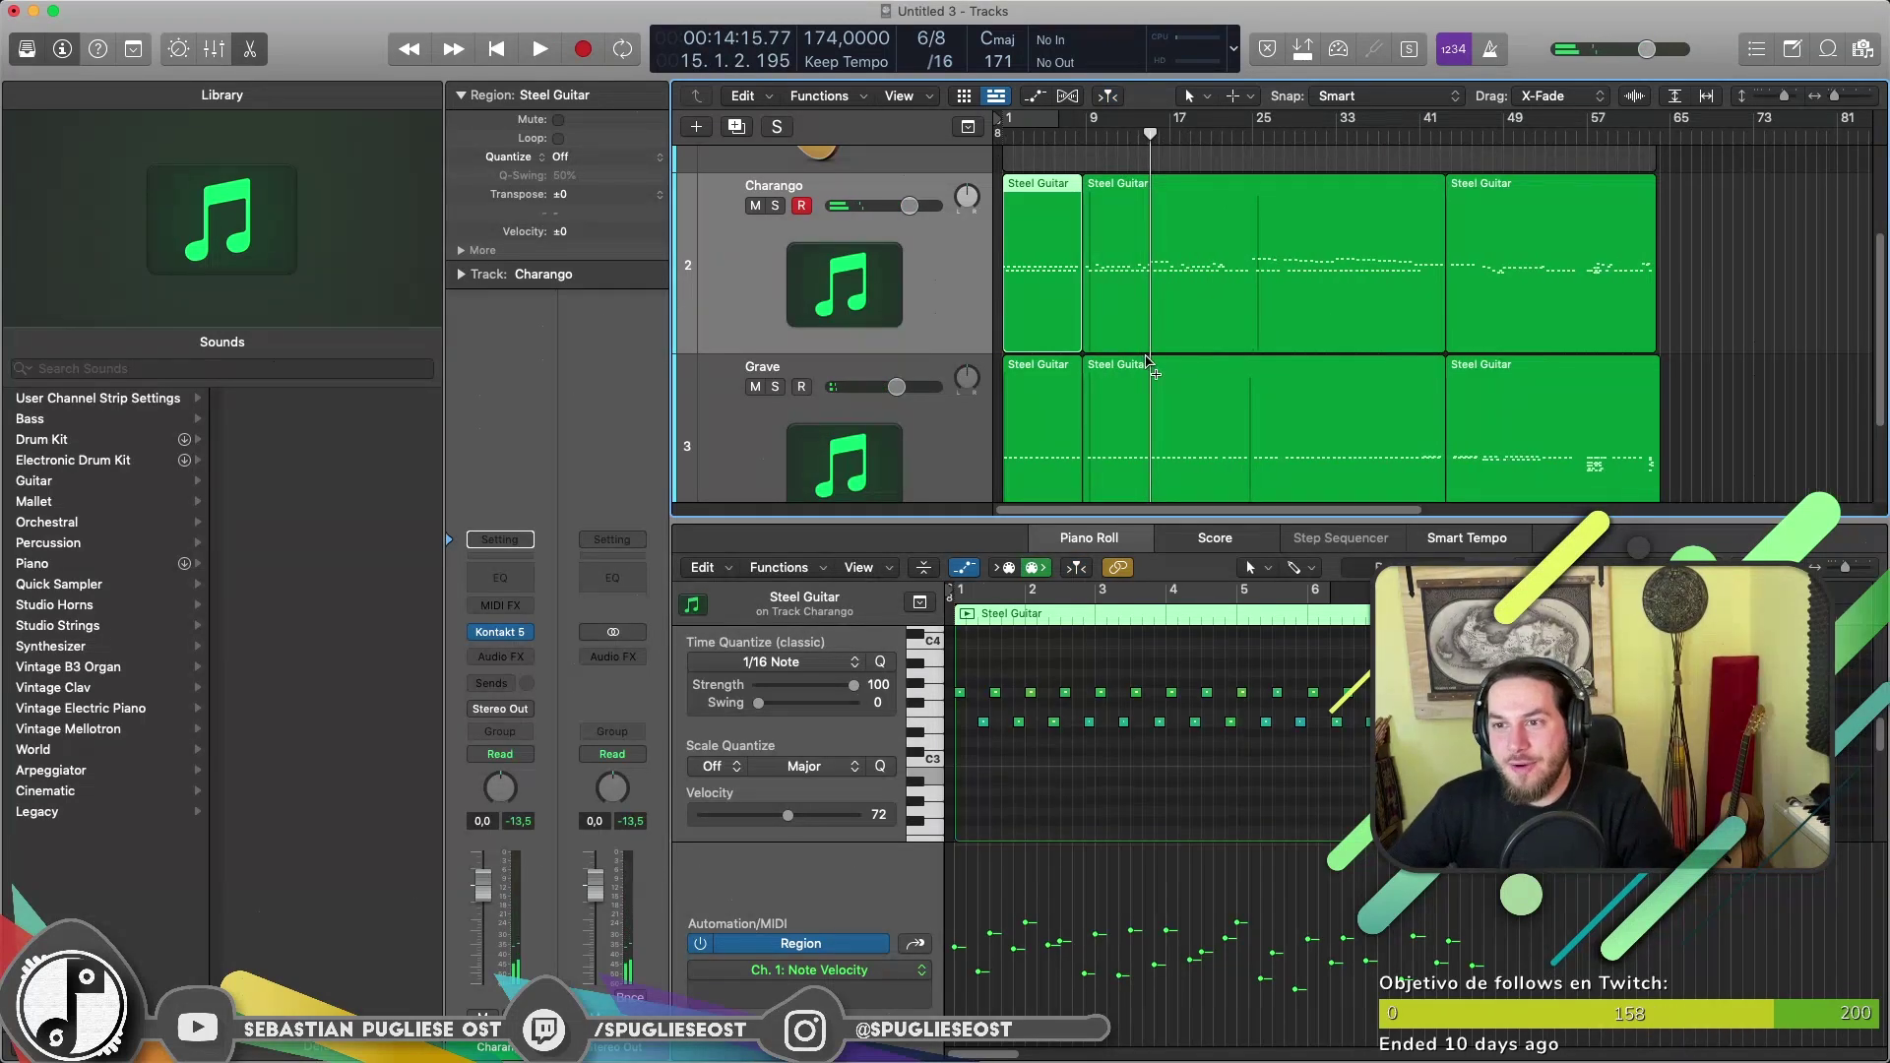
scroll(1272, 357, down, 2)
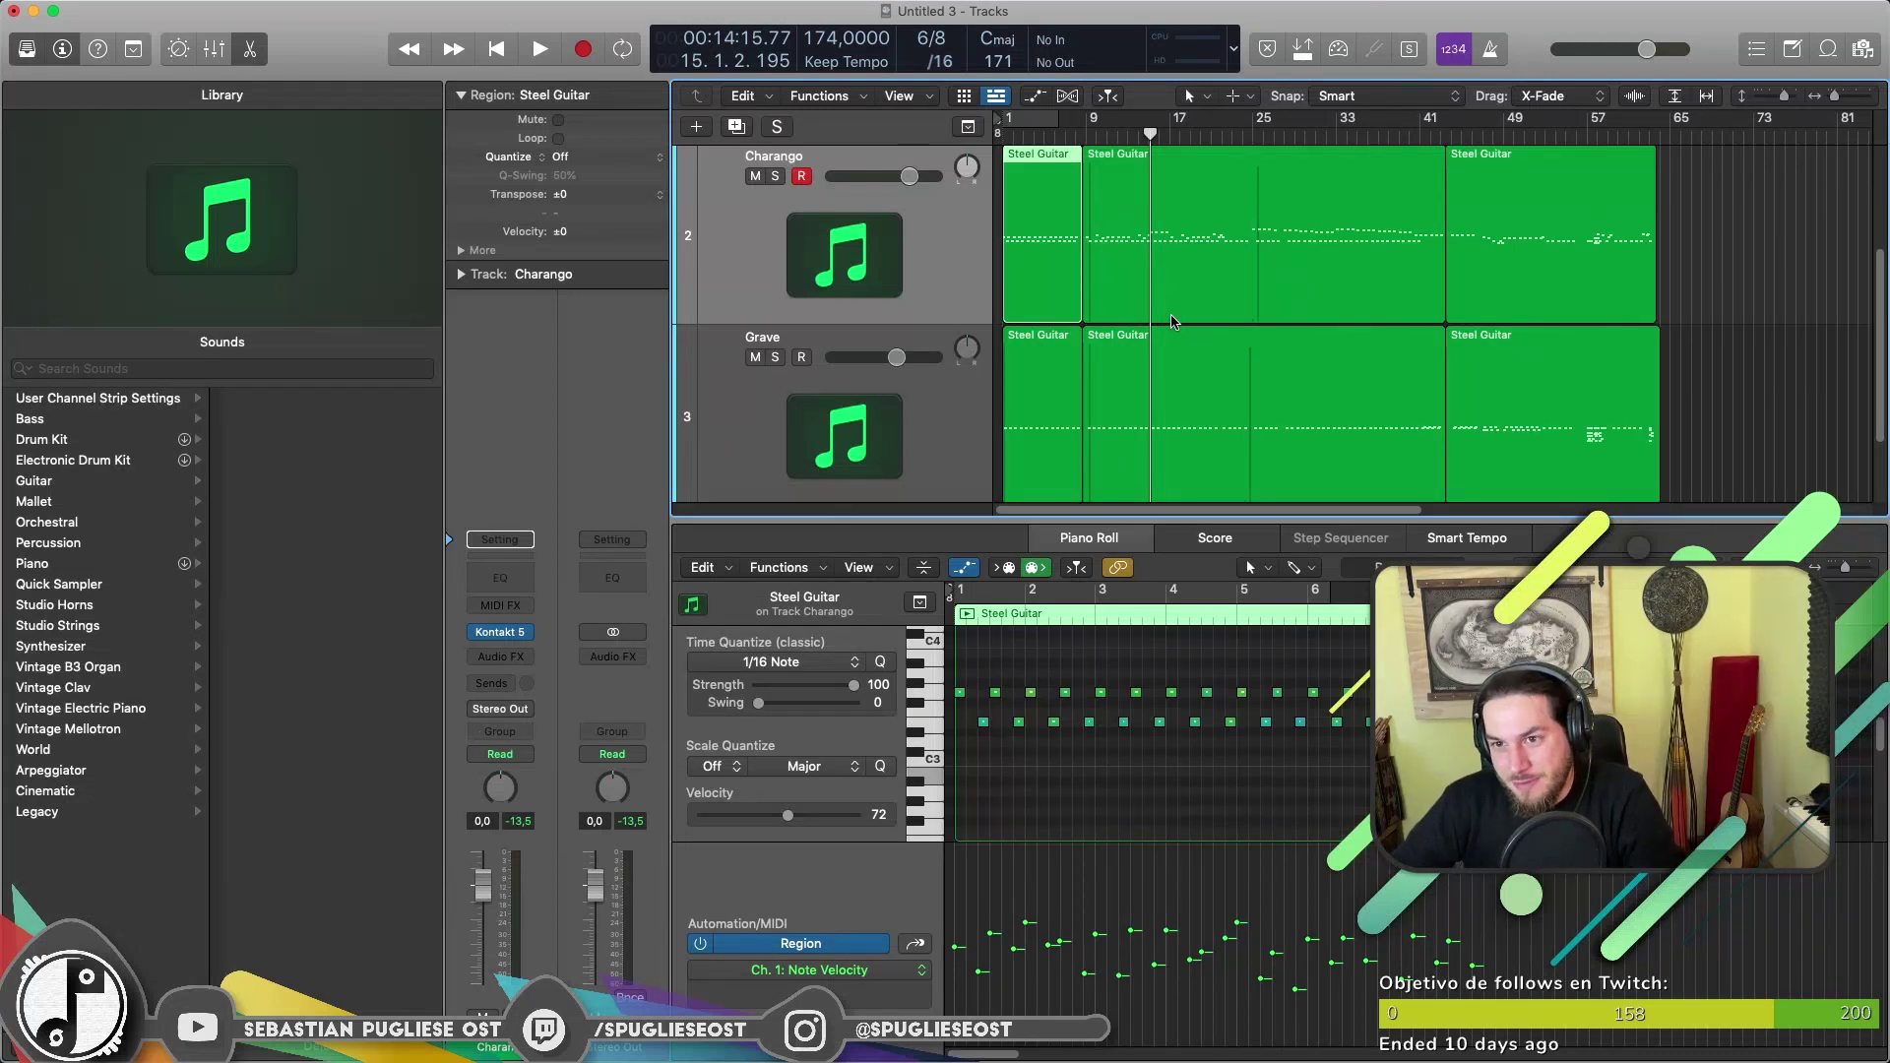
Move the playhead to bar 9, at the start of the second Charango and Grave regions.
drag(1041, 134, 1034, 134)
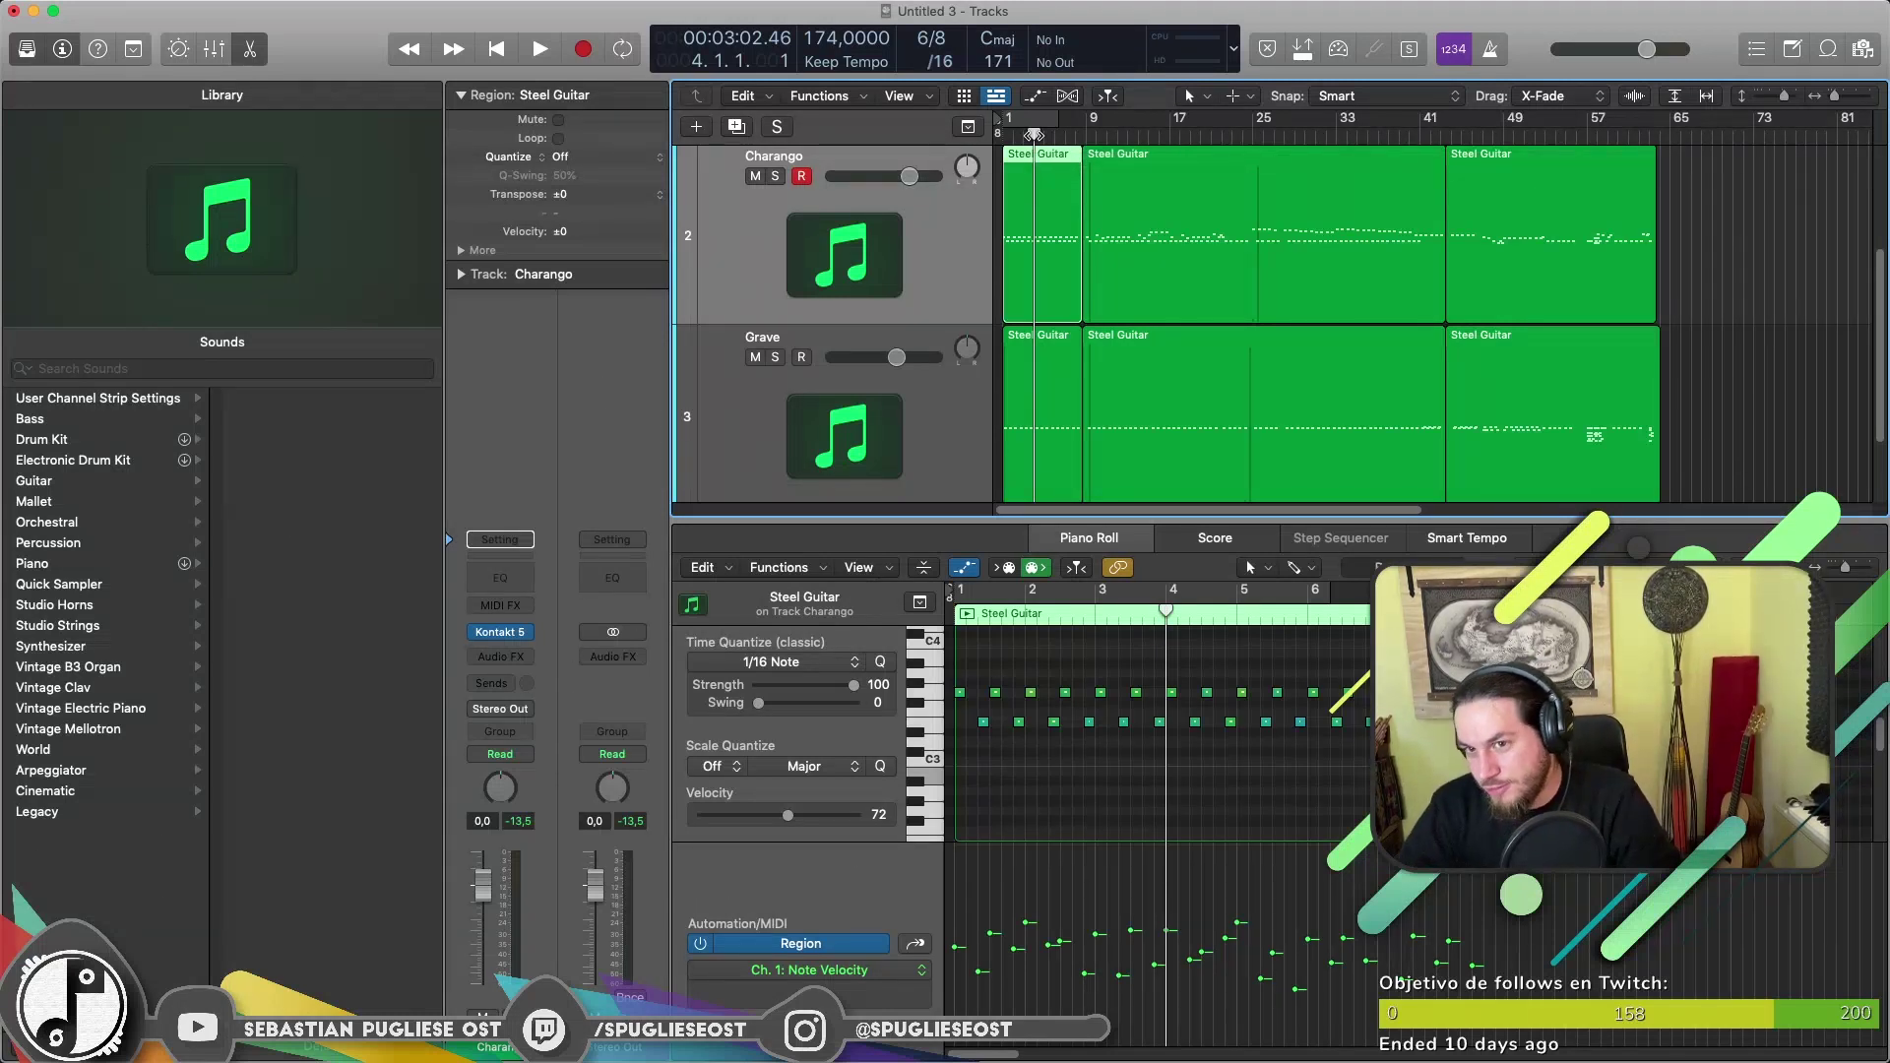
key(super+Right)
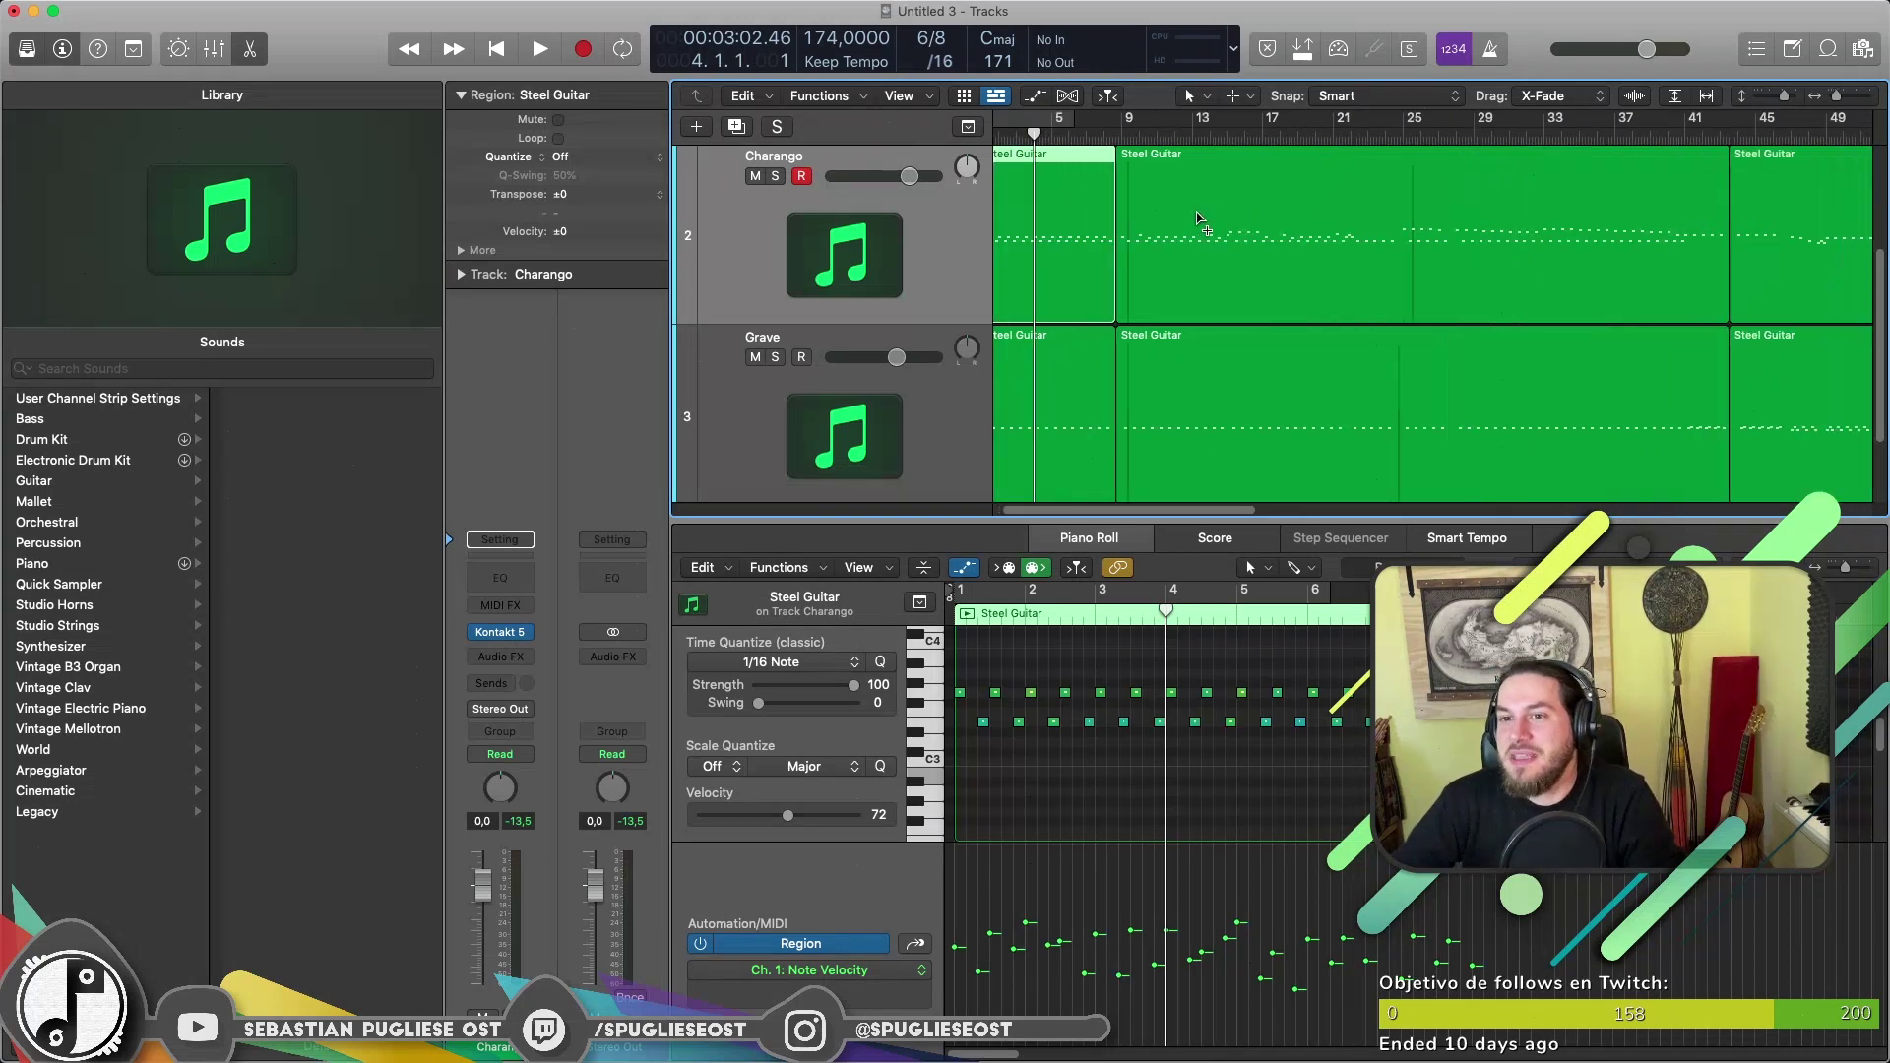
key(super+Left)
click(1106, 133)
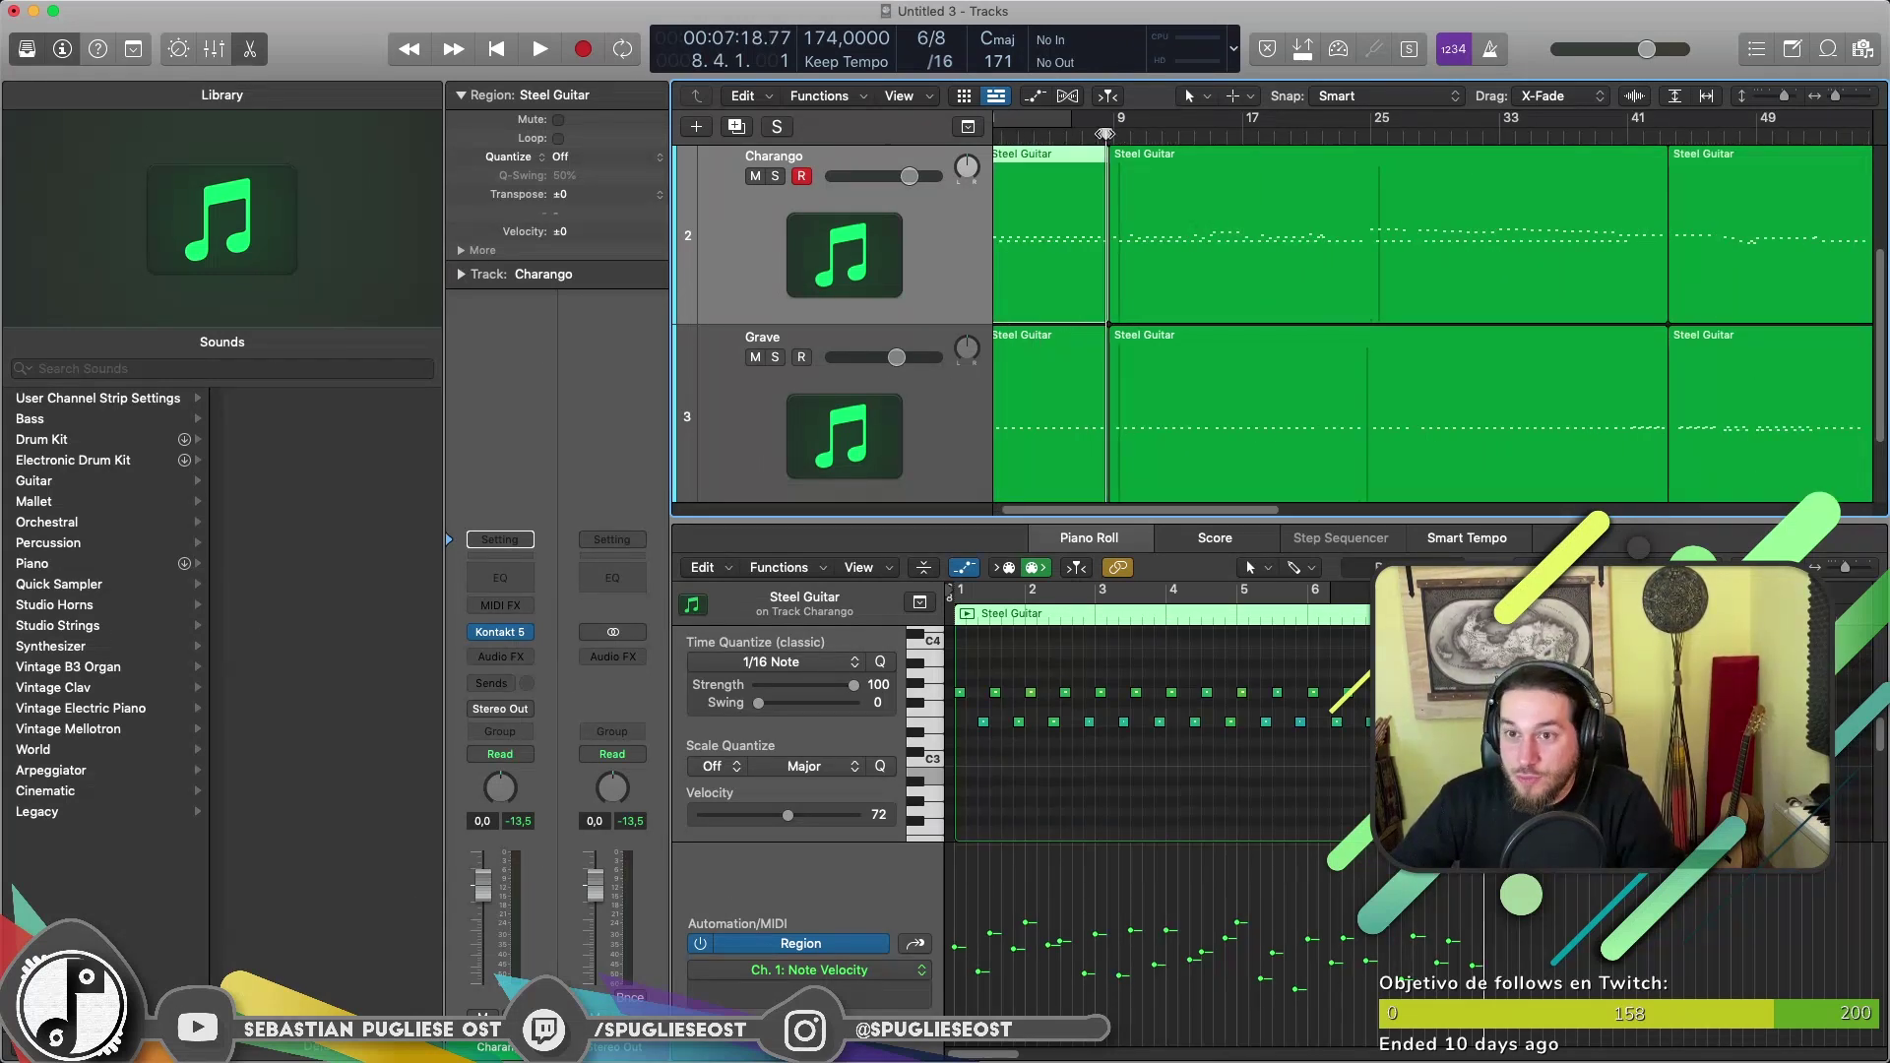
key(super+Left)
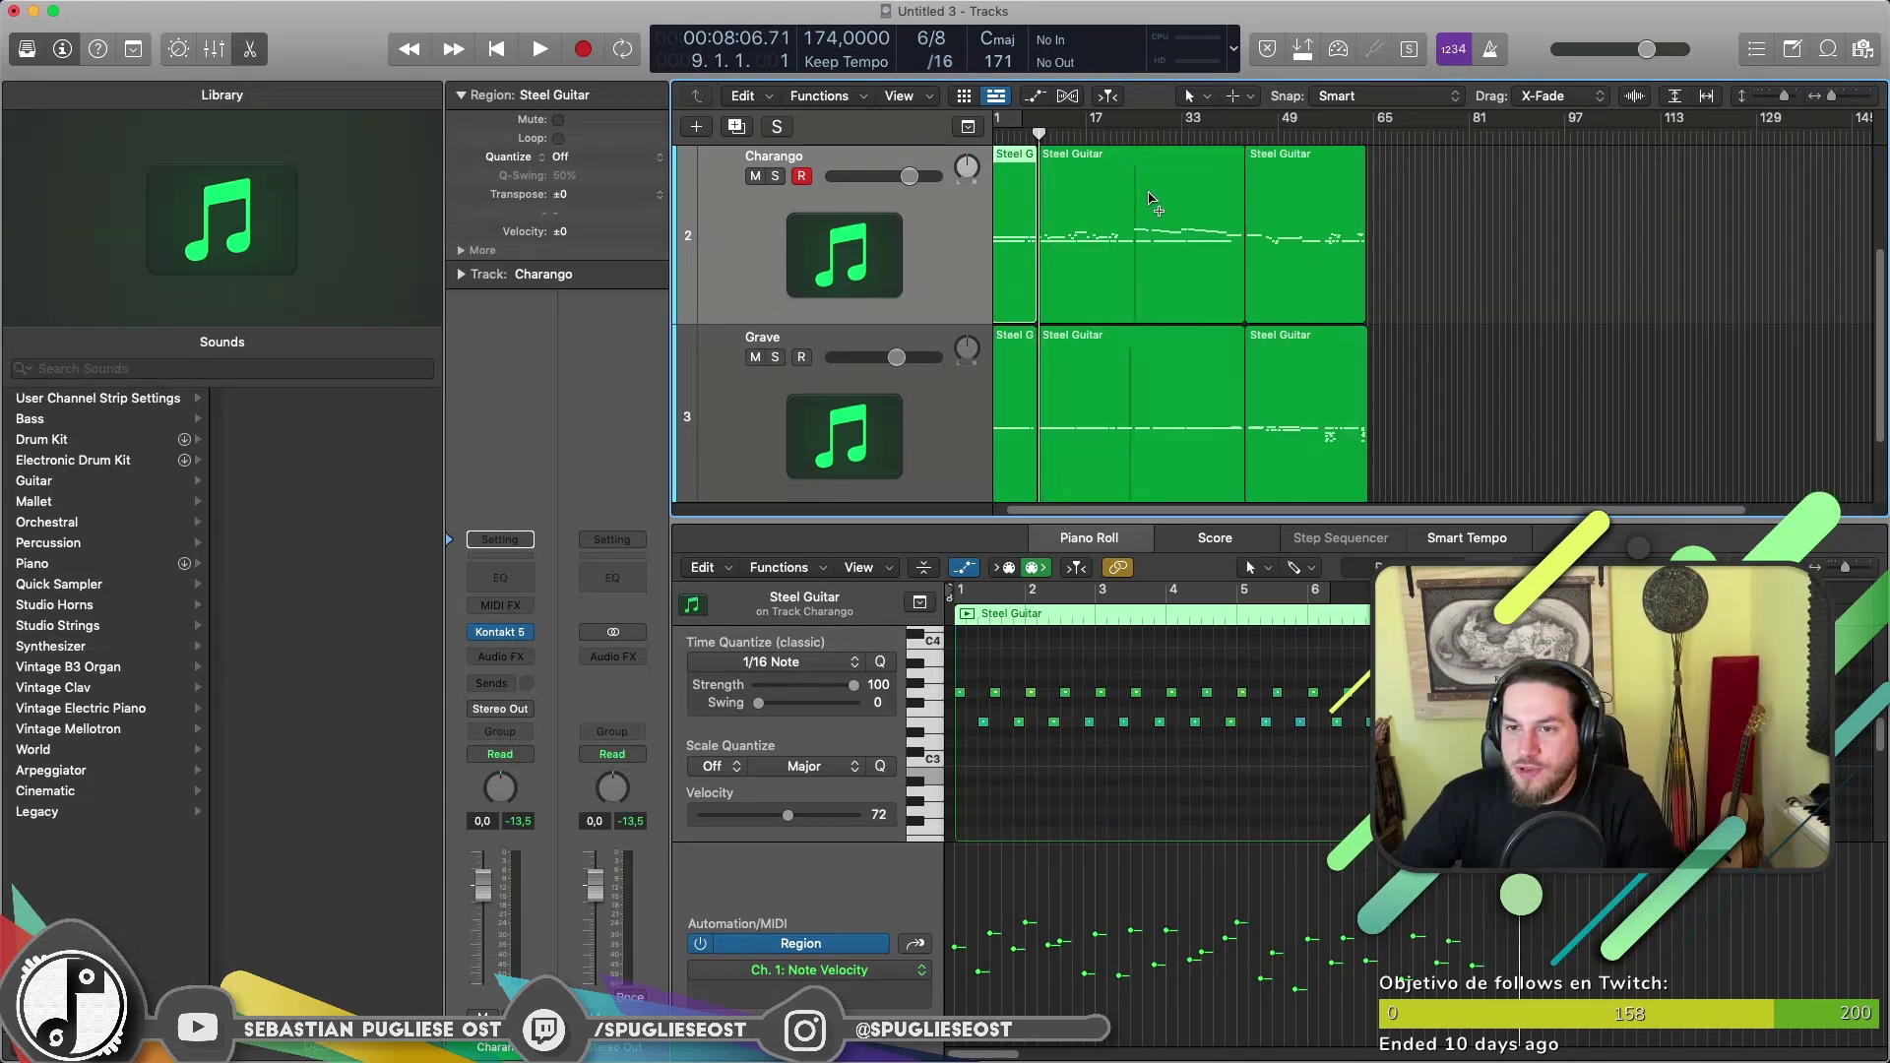
key(super+Right)
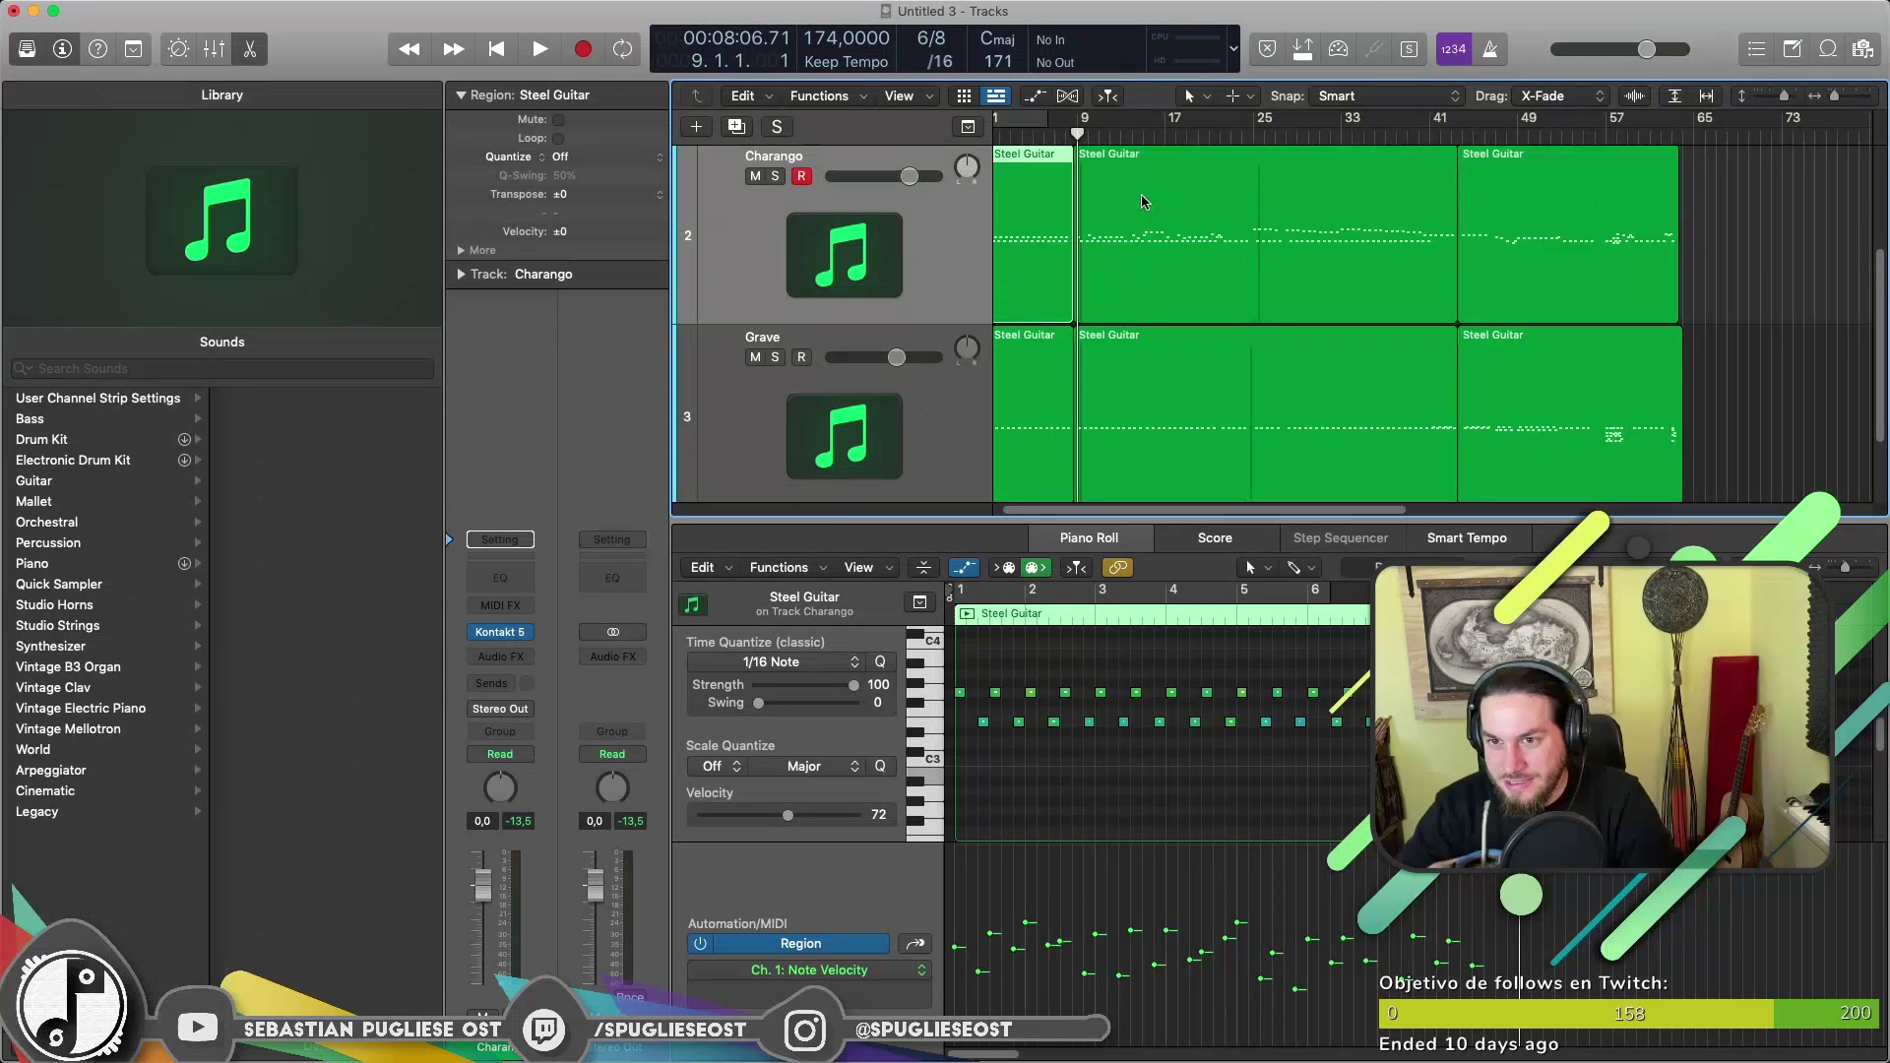
Select the second regions on the Charango and Grave tracks and examine their notes and velocities from bar 9.
click(1144, 202)
key(super+Left)
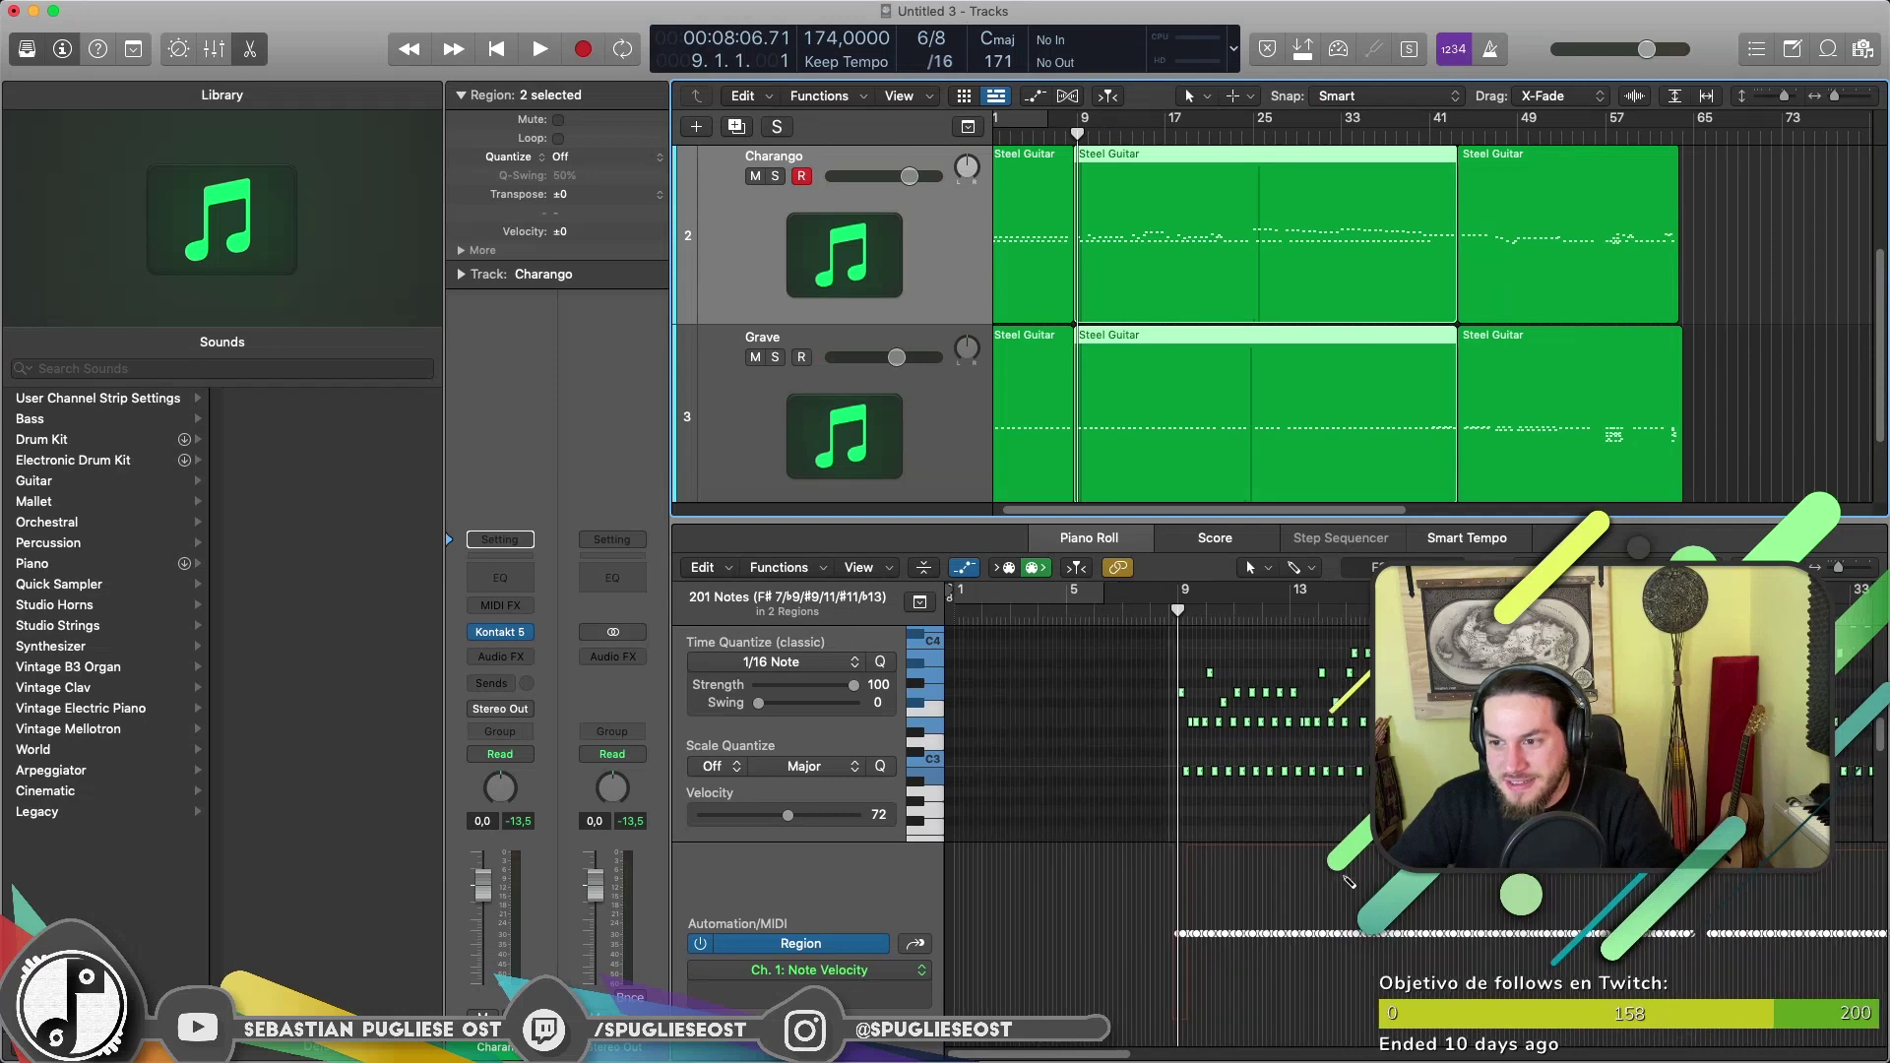
scroll(1300, 833, up, 1)
scroll(1299, 832, down, 1)
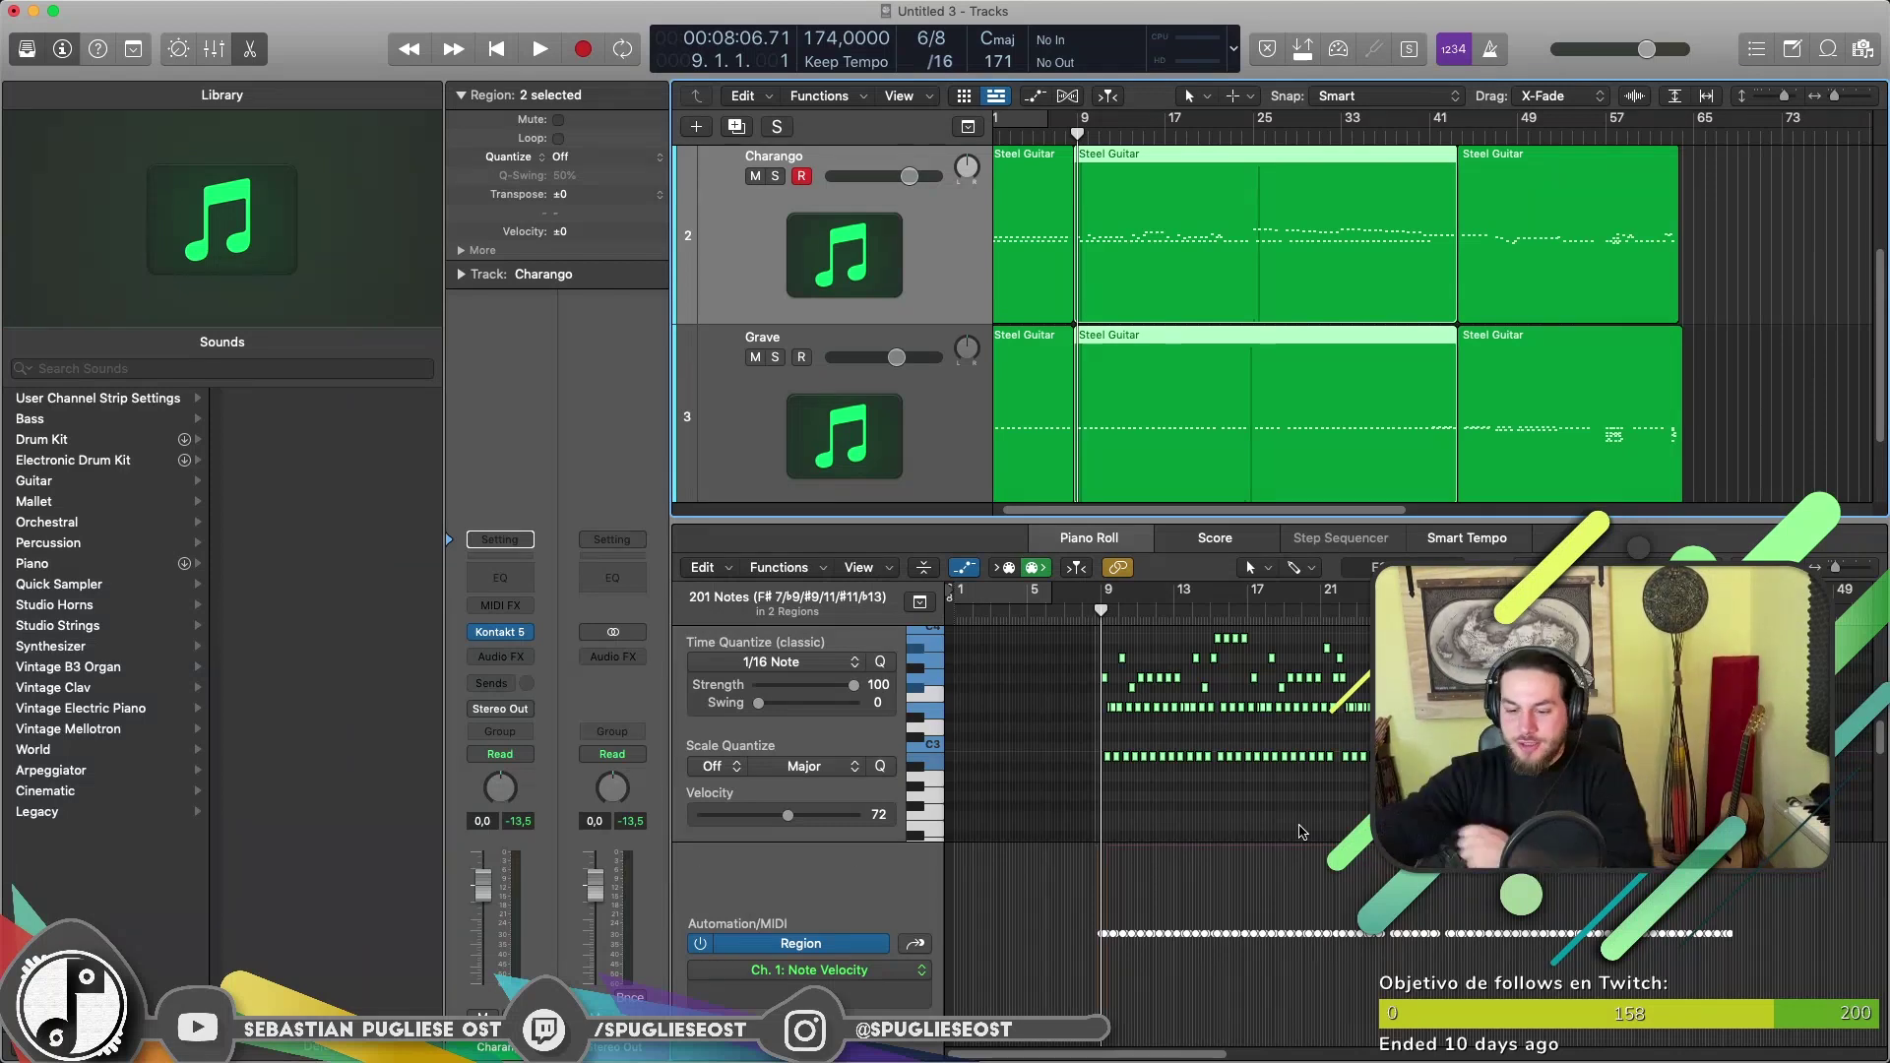
scroll(1299, 833, up, 1)
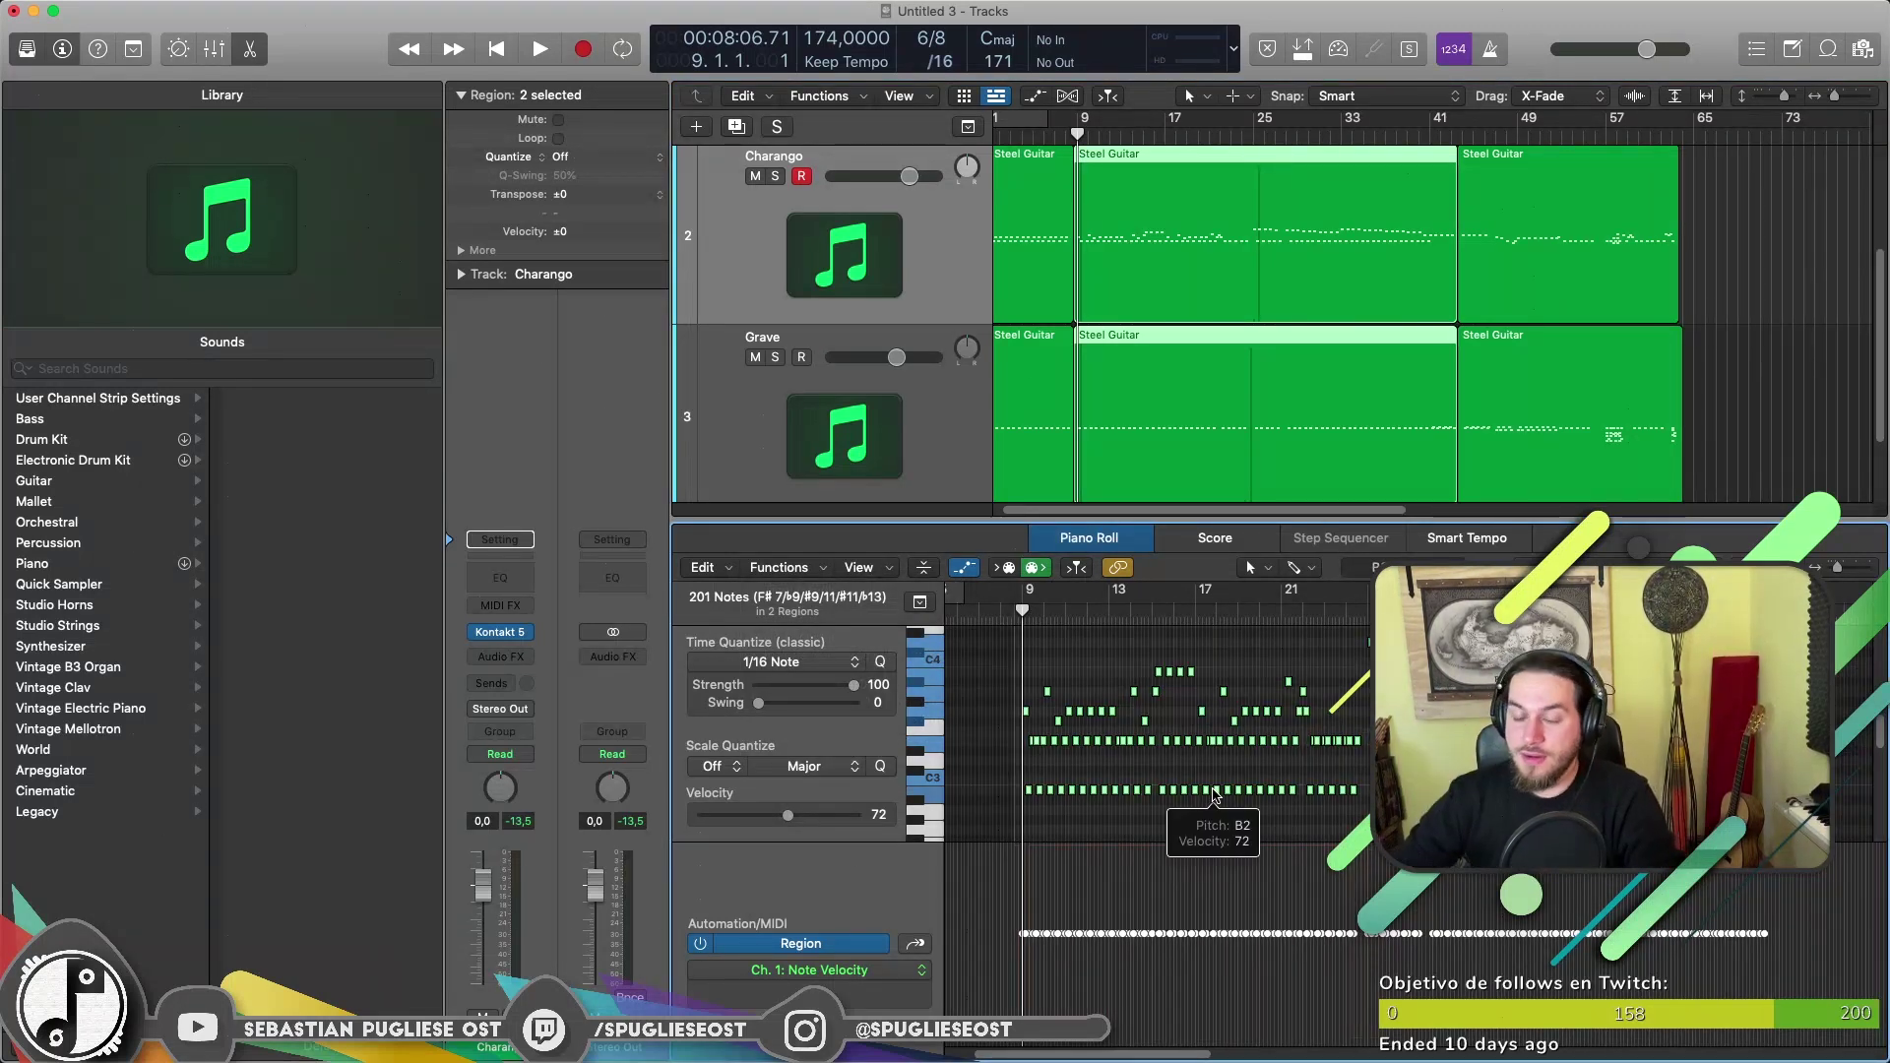
scroll(1214, 796, up, 5)
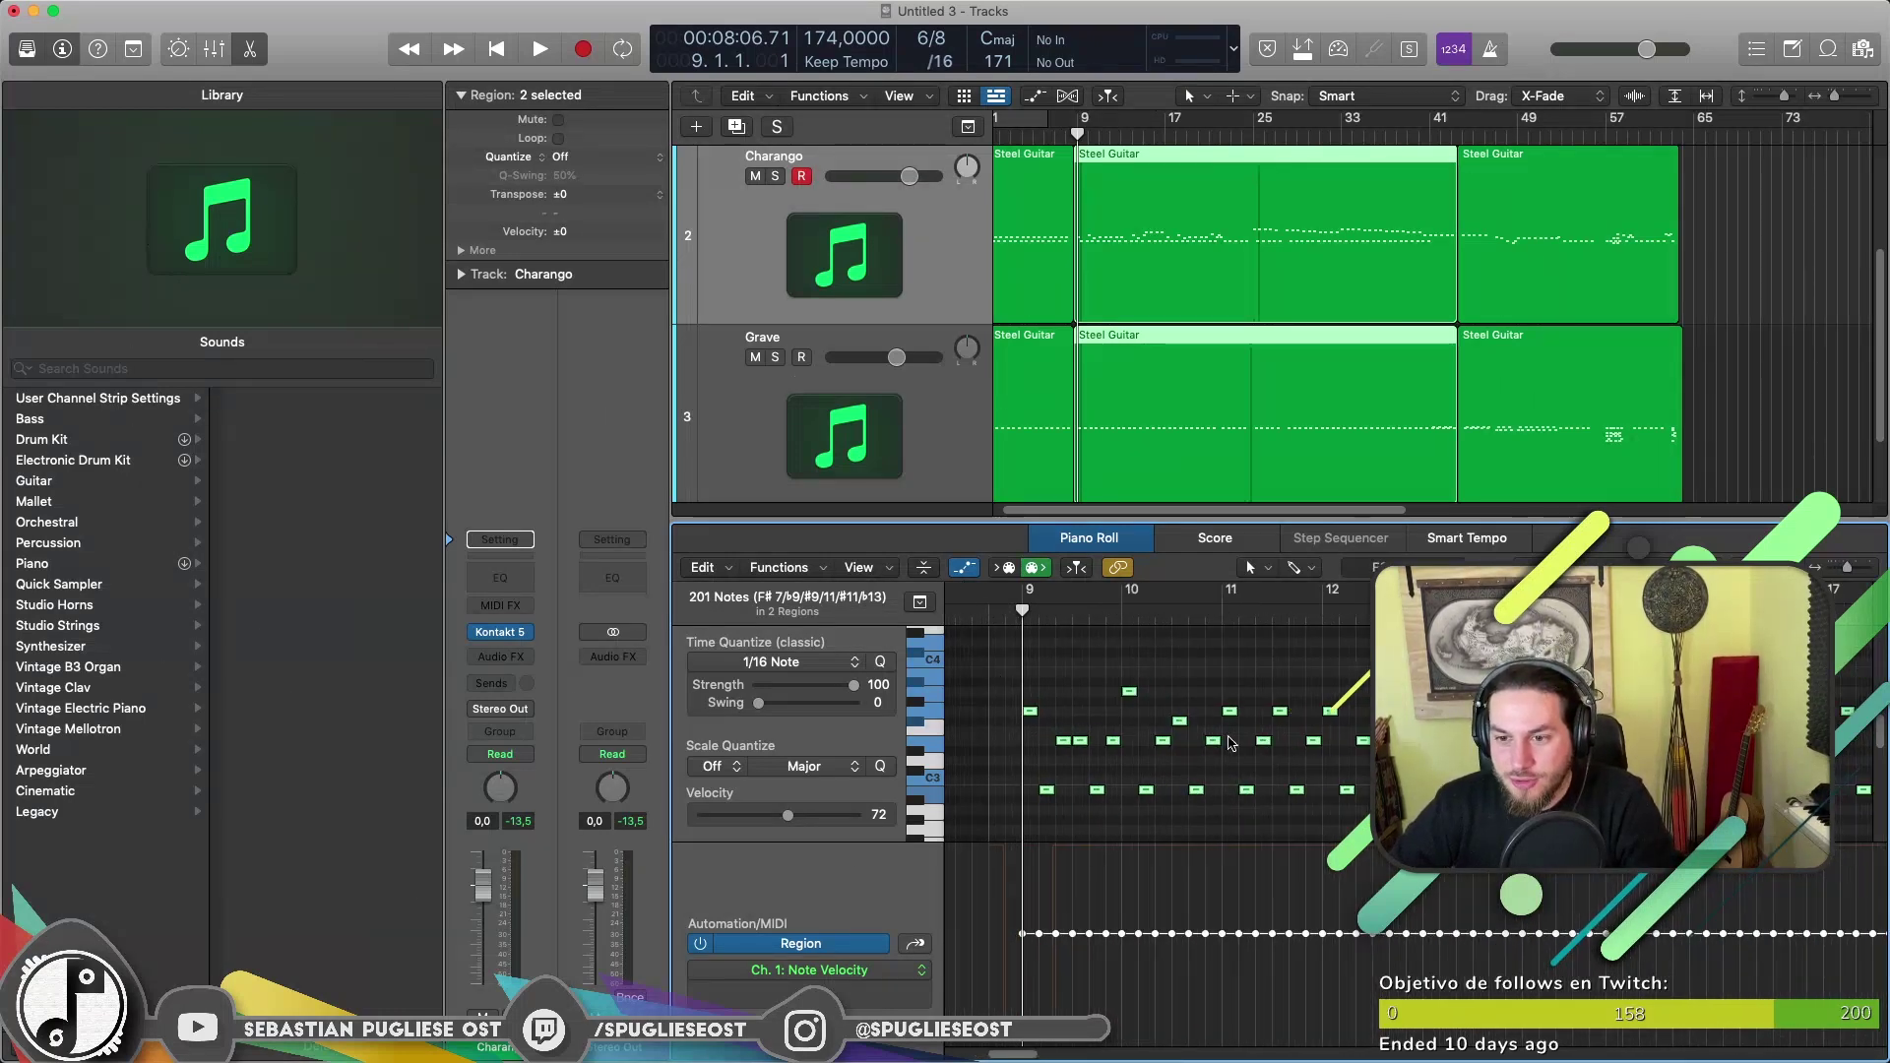
scroll(1225, 679, down, 1)
click(1226, 670)
scroll(1218, 673, down, 2)
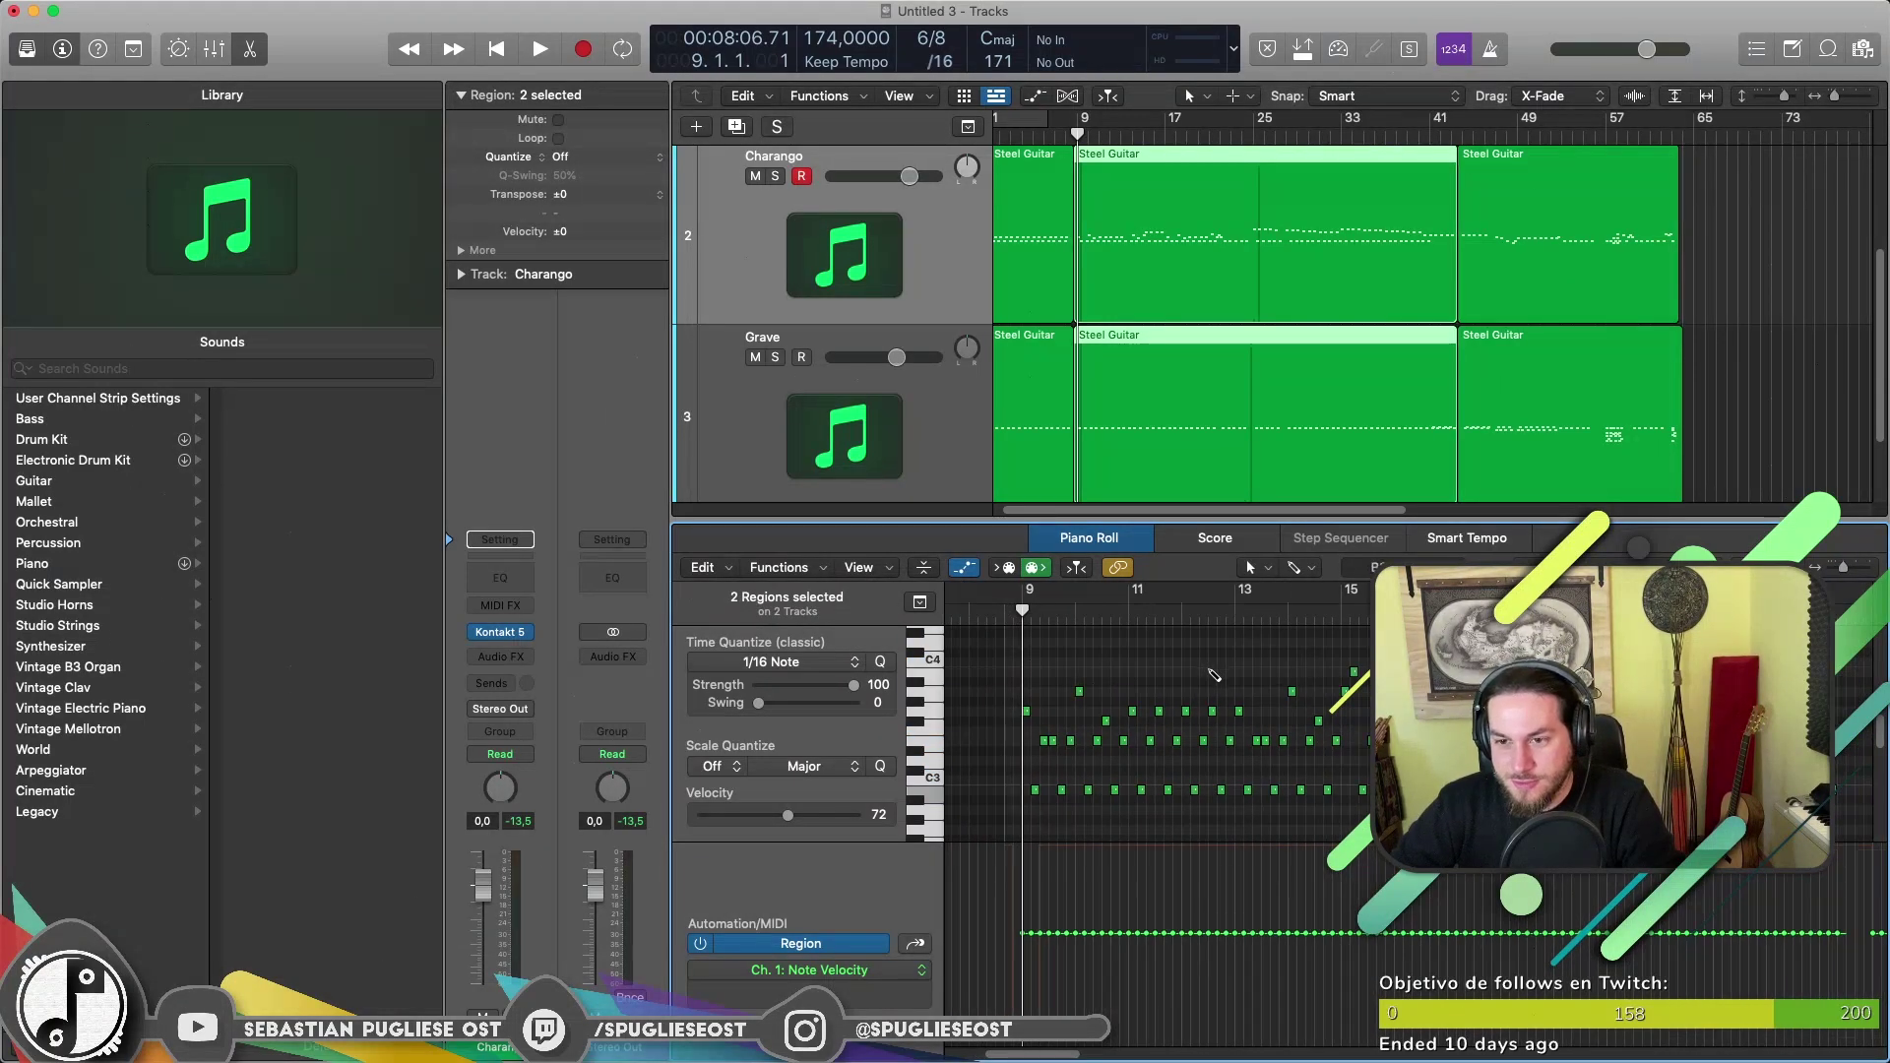
Select the Charango melody notes on the first beat of every bar from bar 9 and set their velocity to 99.
scroll(1214, 675, up, 3)
scroll(1212, 677, down, 1)
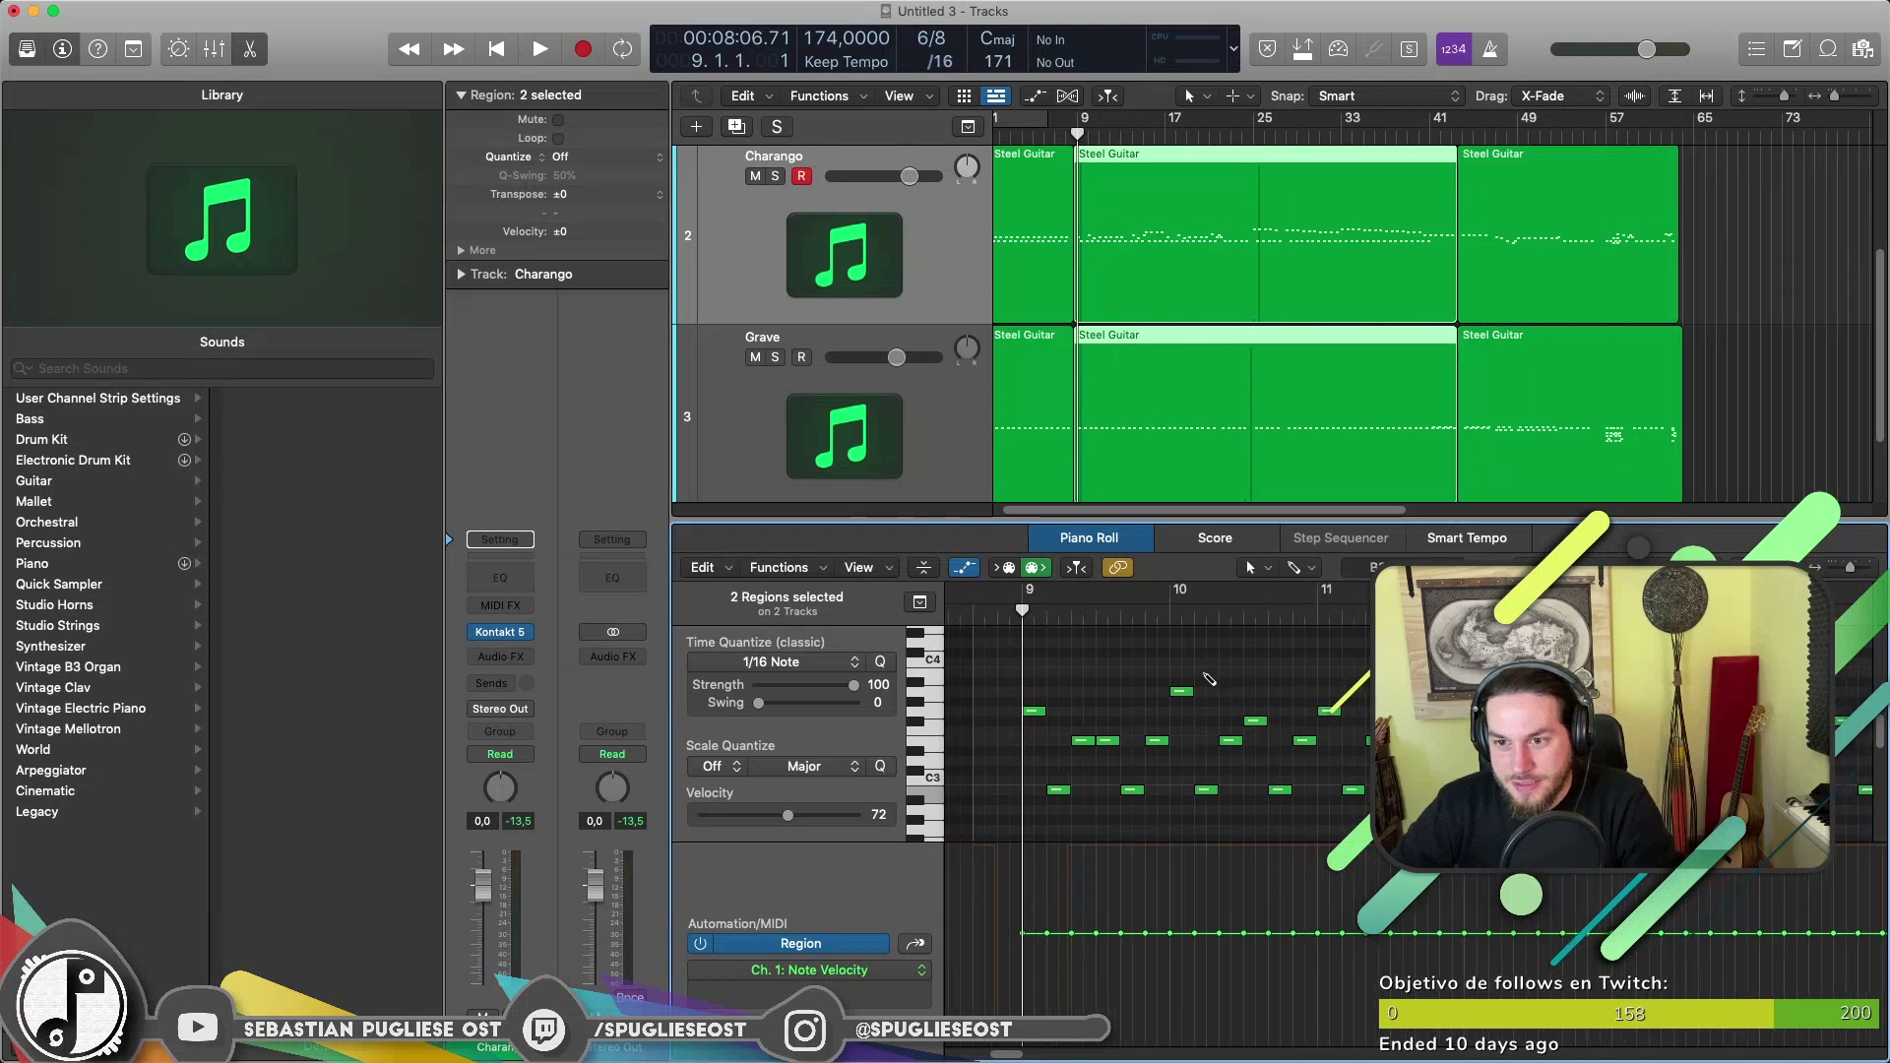
click(1101, 741)
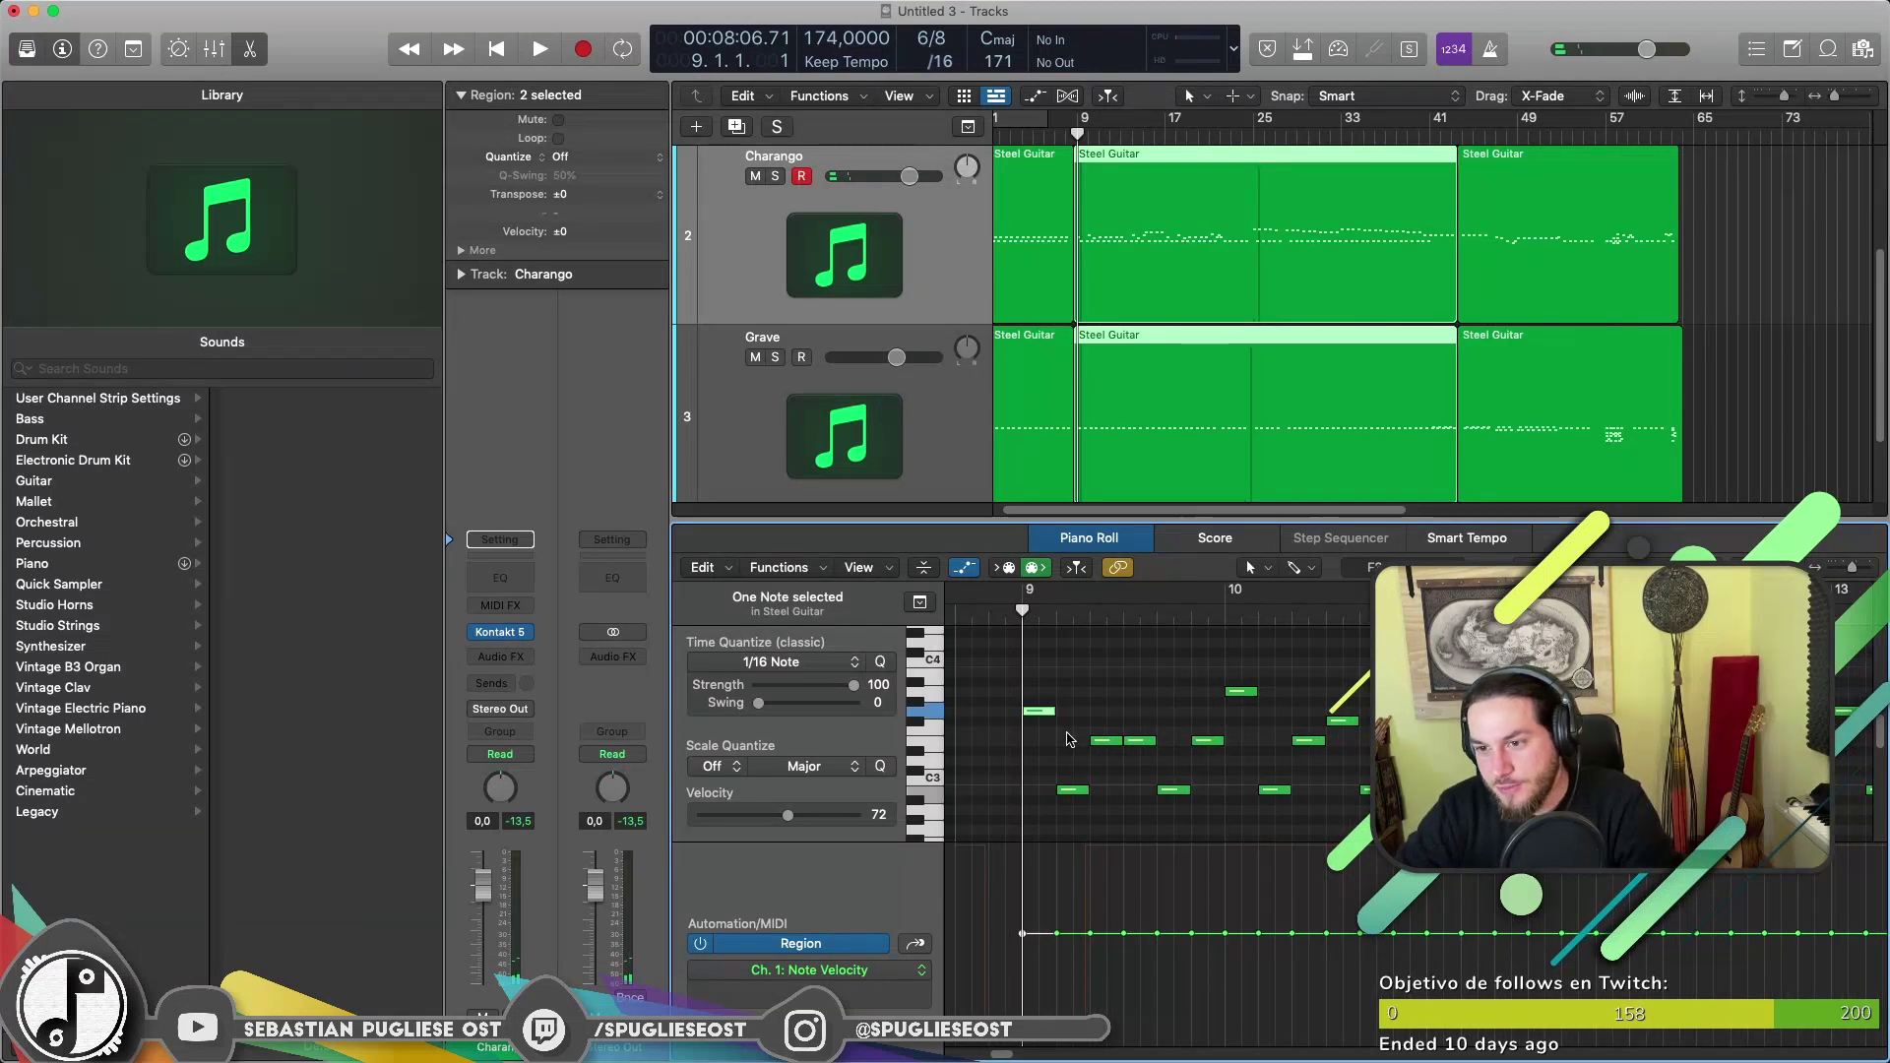
scroll(1070, 739, down, 1)
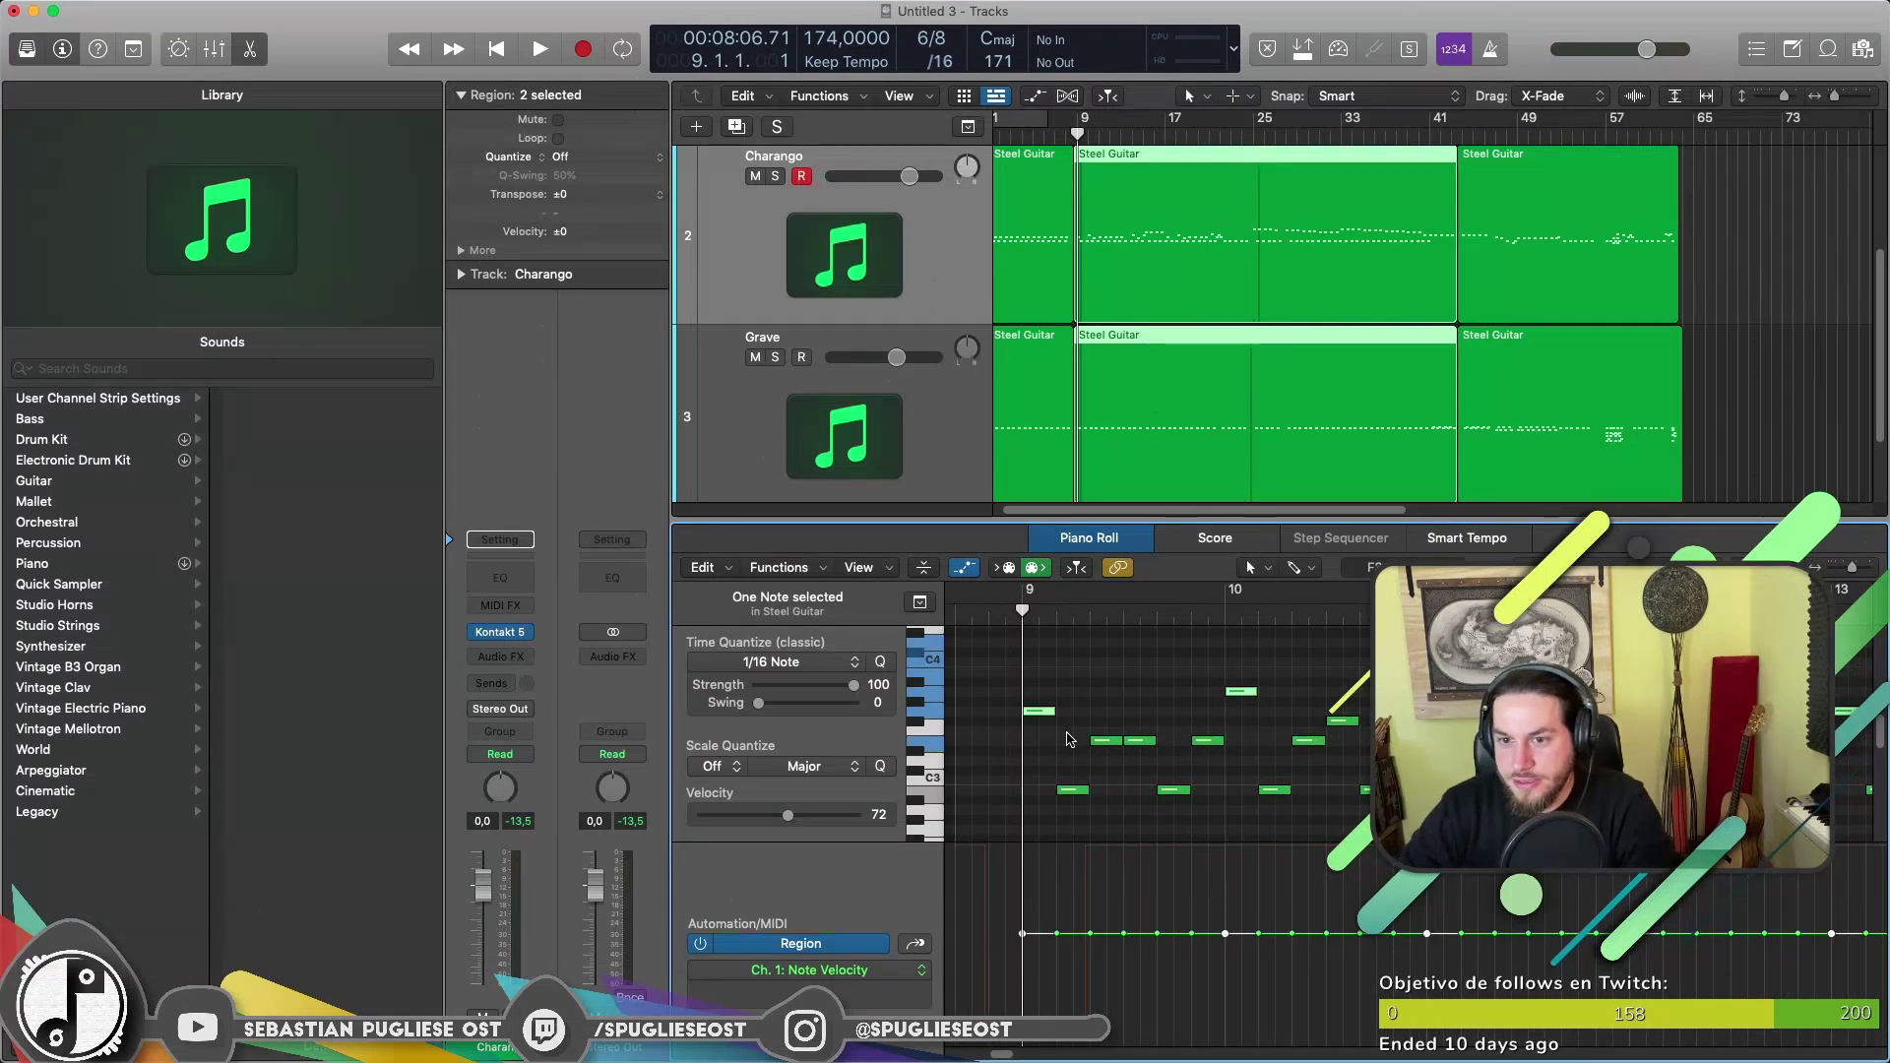
scroll(1135, 705, down, 3)
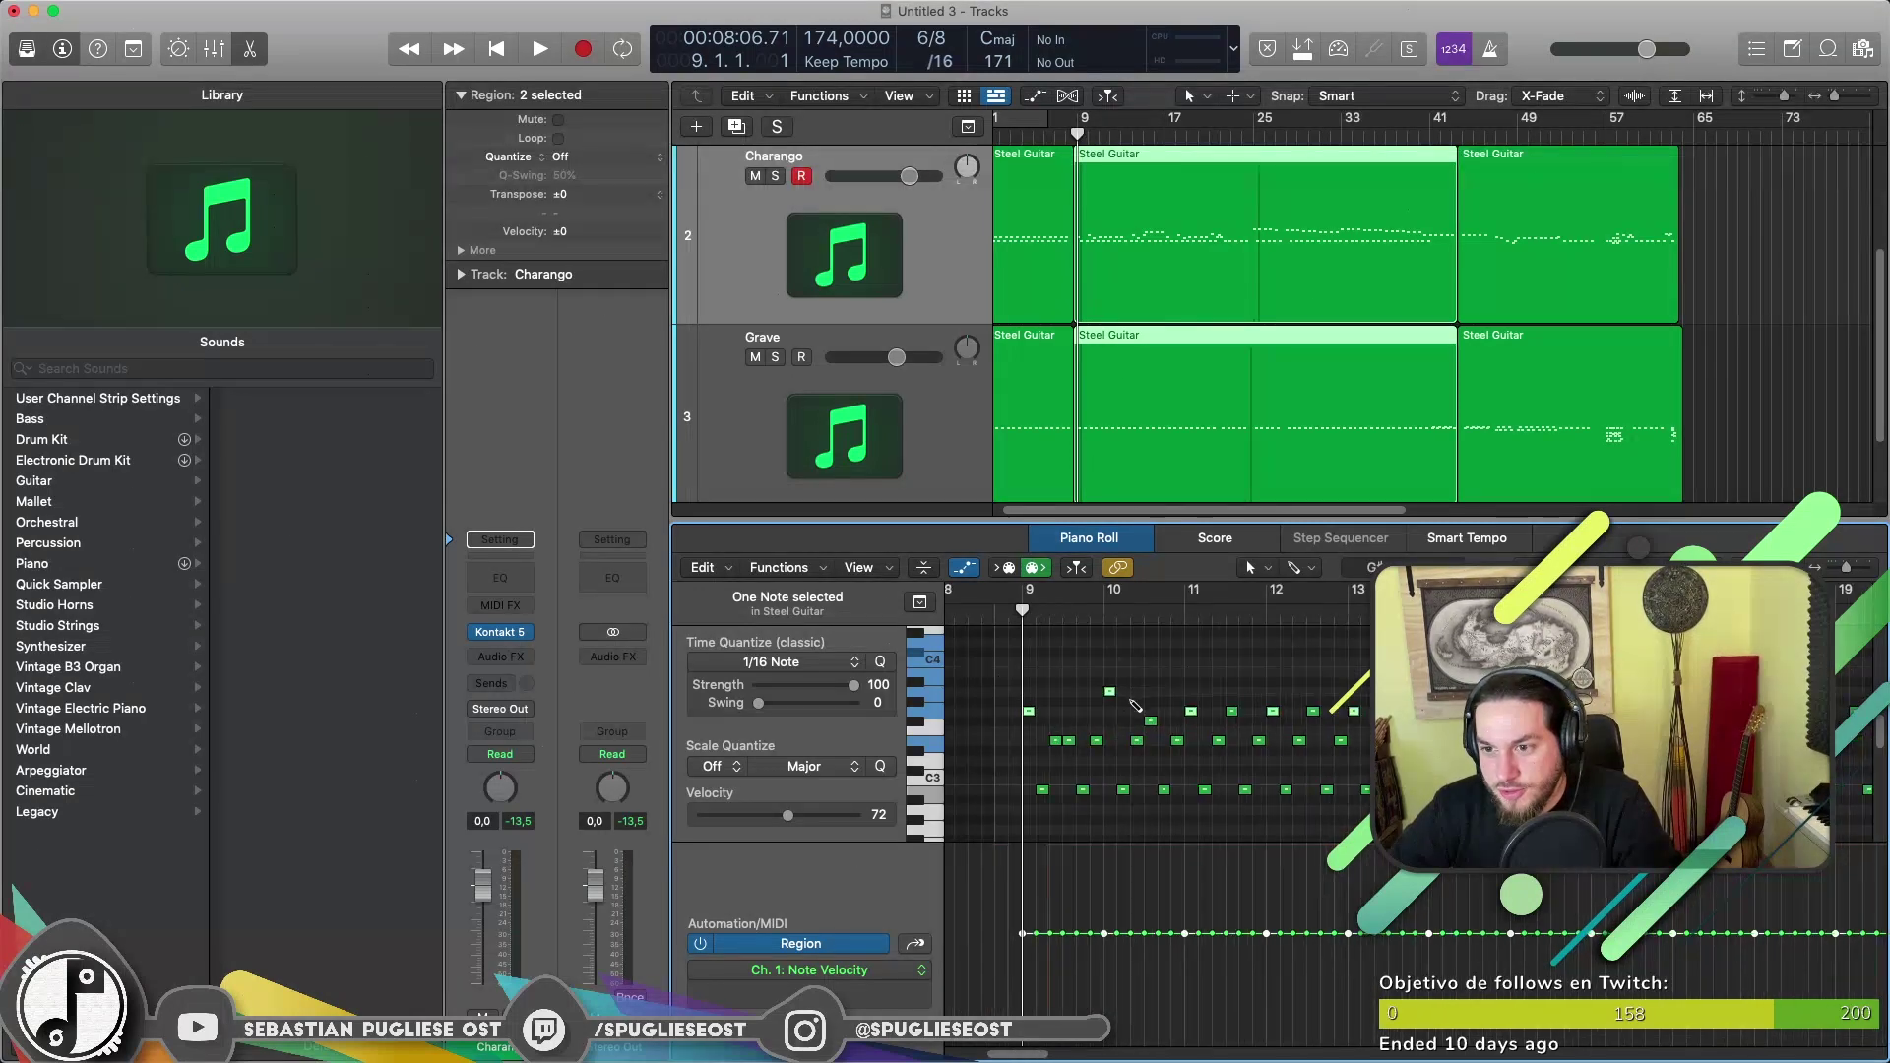
scroll(1132, 700, down, 5)
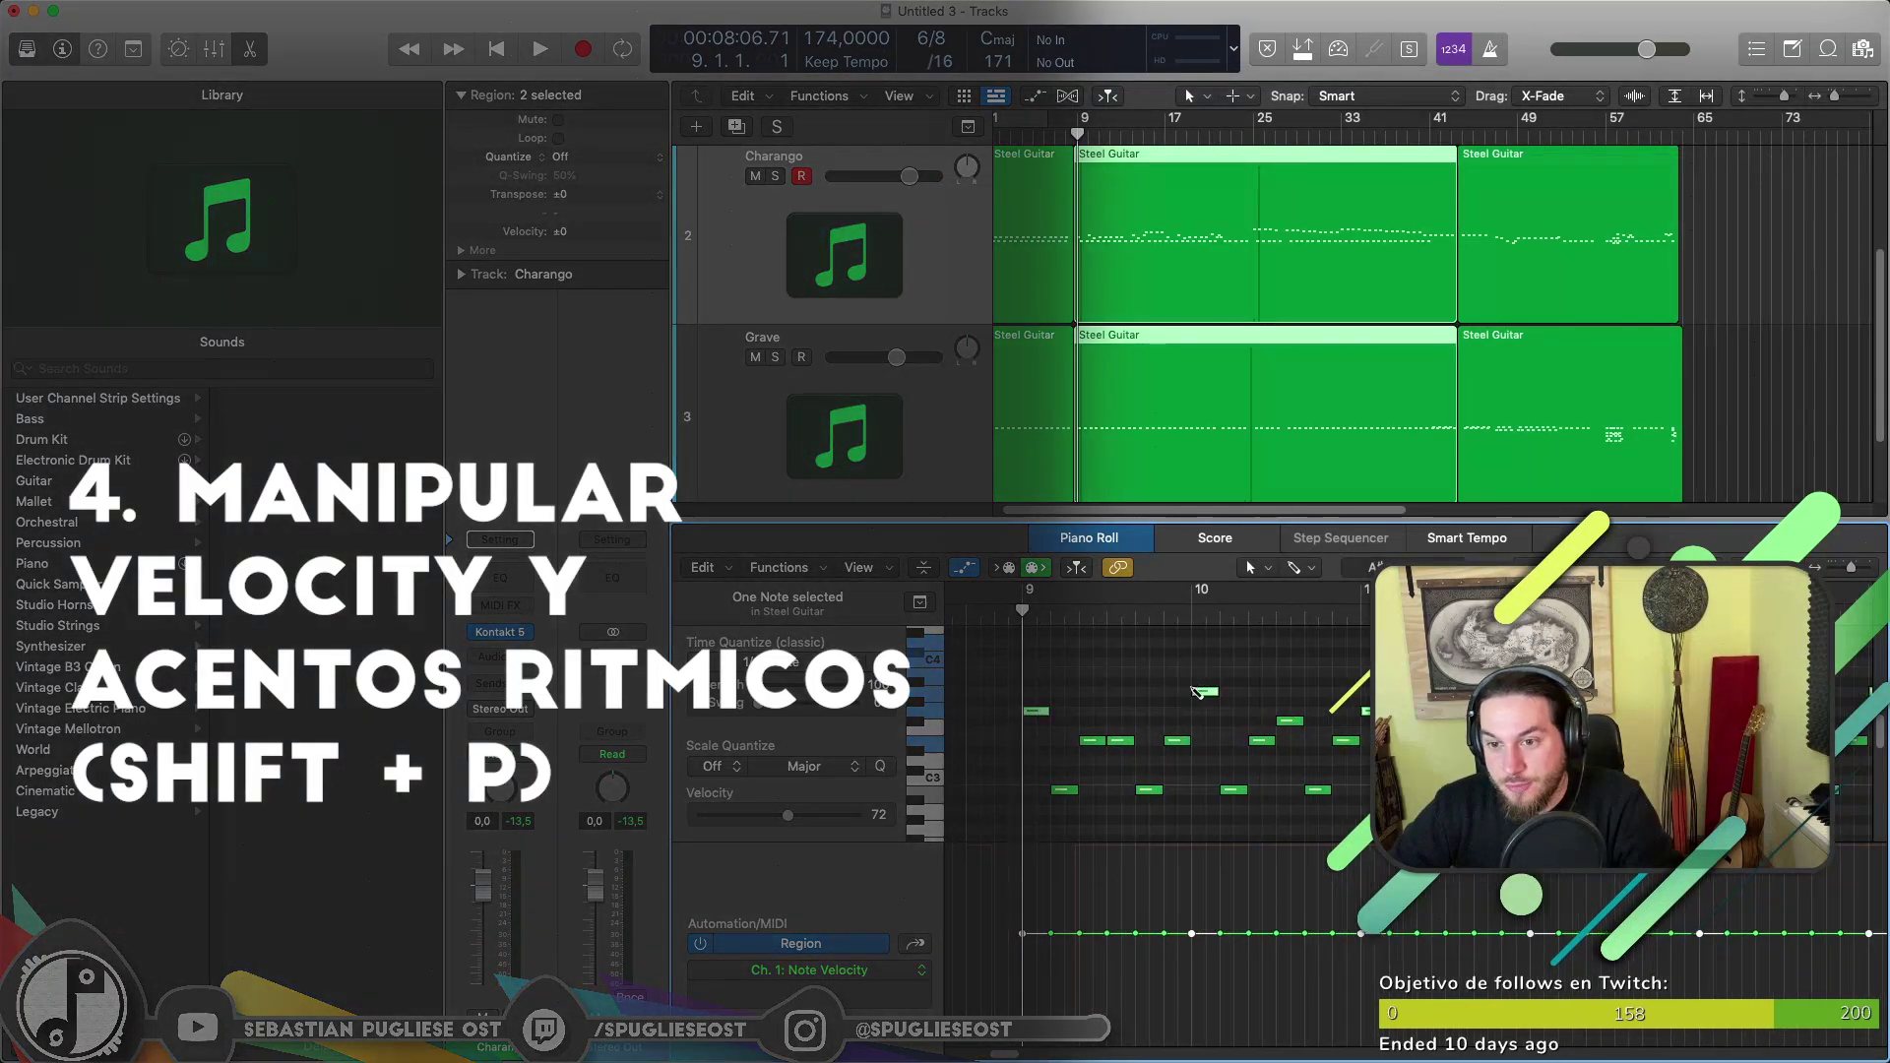
scroll(1193, 695, up, 2)
drag(798, 825, 822, 825)
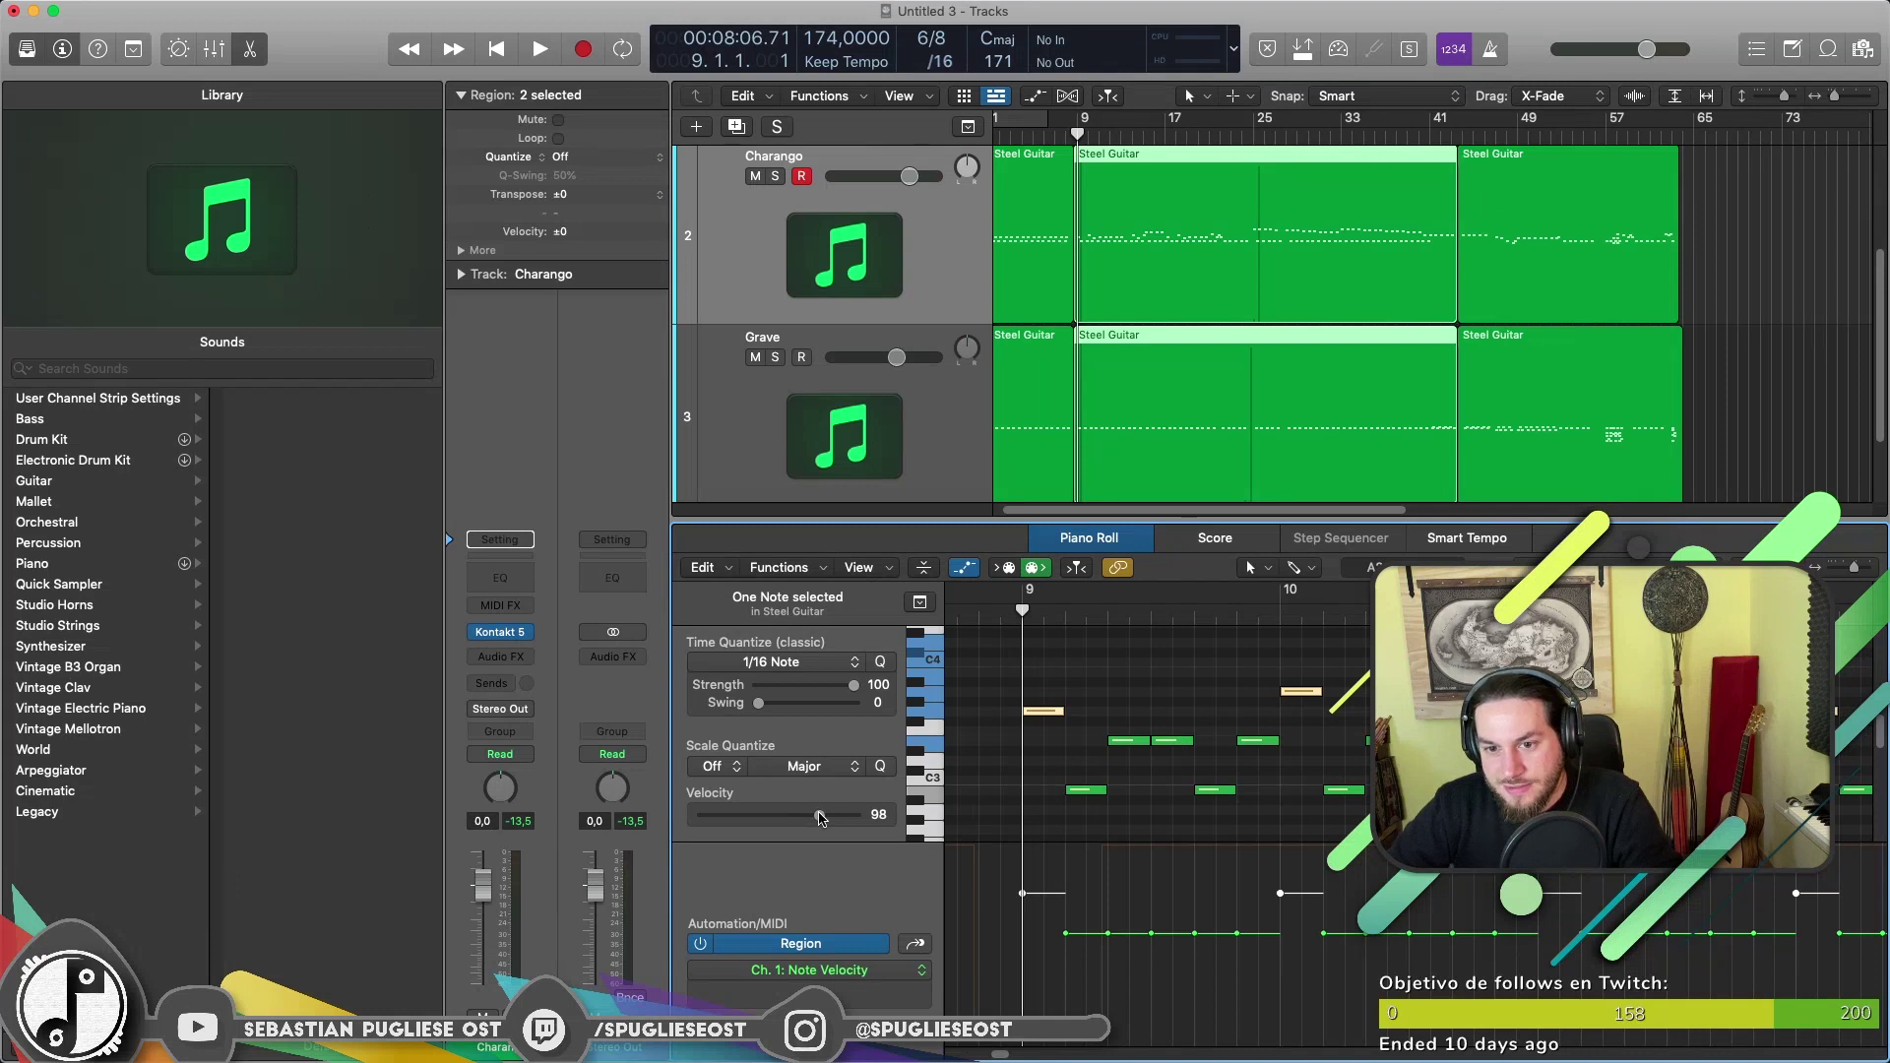
drag(820, 818, 823, 818)
Select the Charango notes on the fourth eighth of every bar from bar 9 and set their velocity to 87.
click(1180, 745)
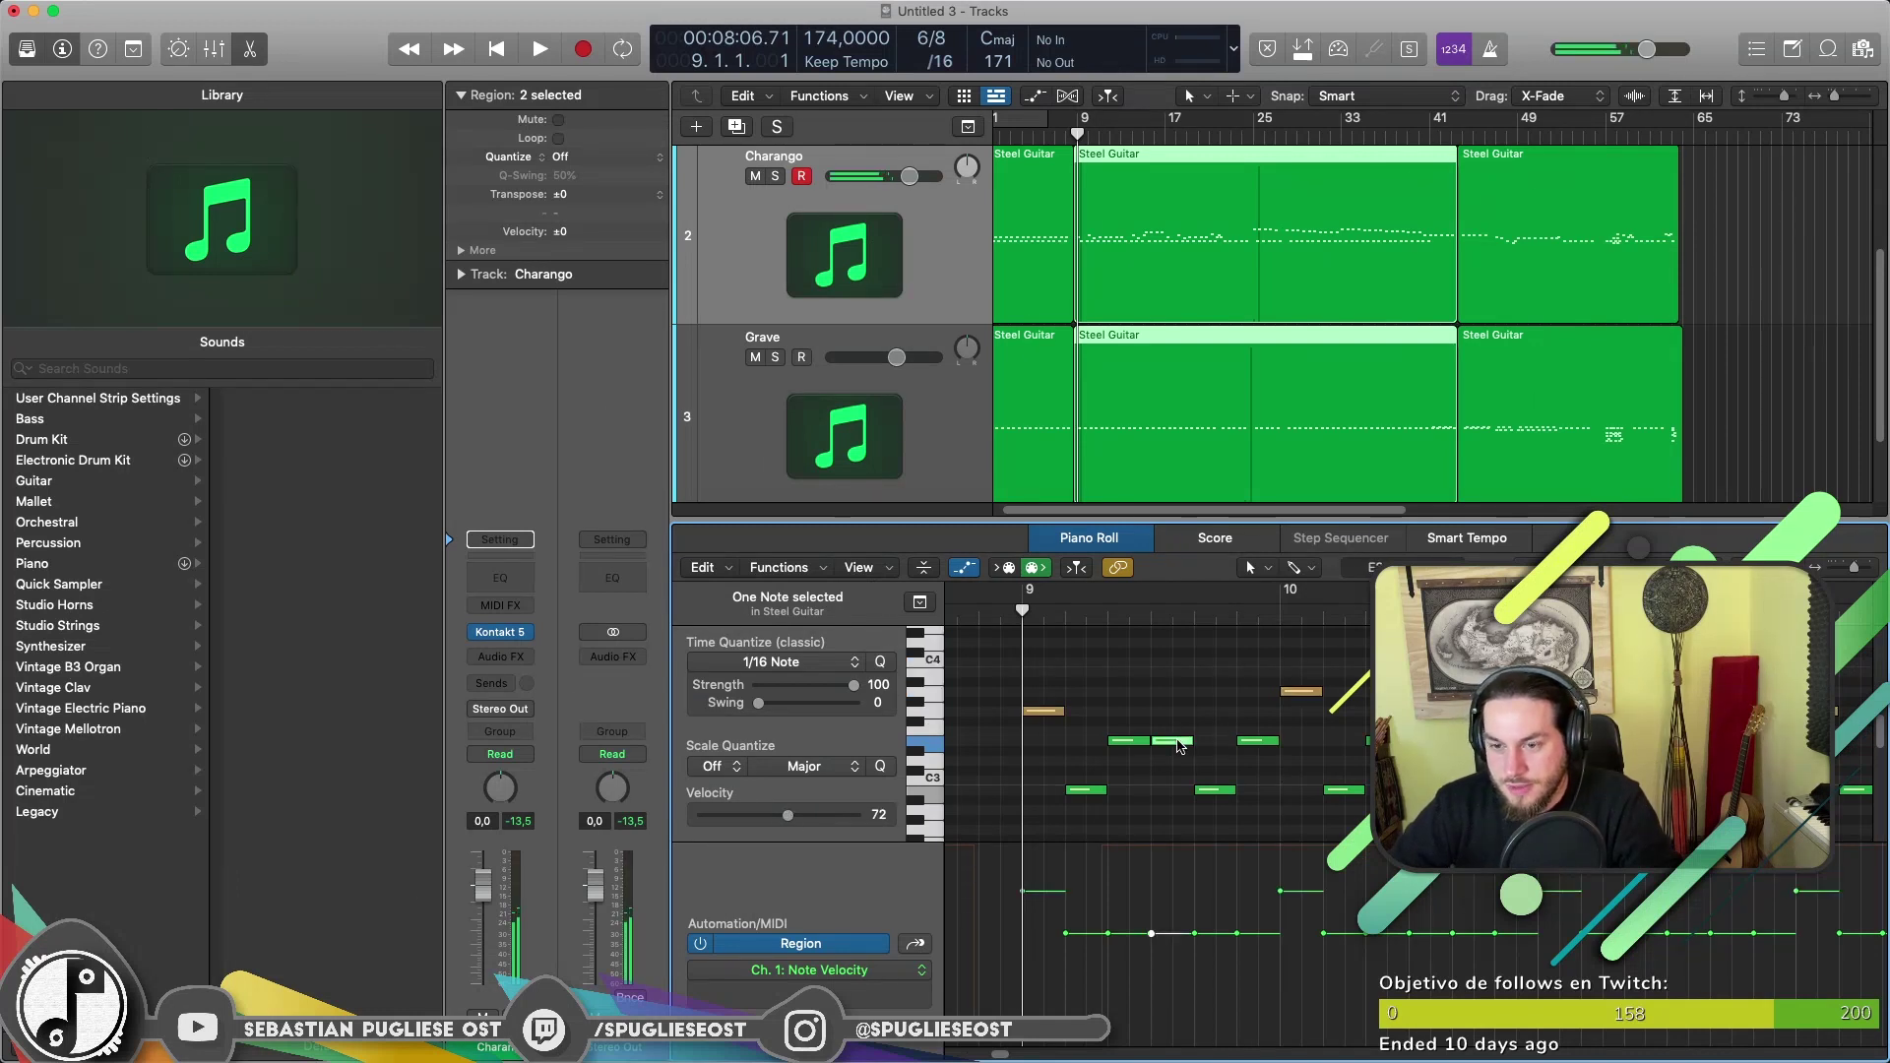
drag(789, 817, 808, 825)
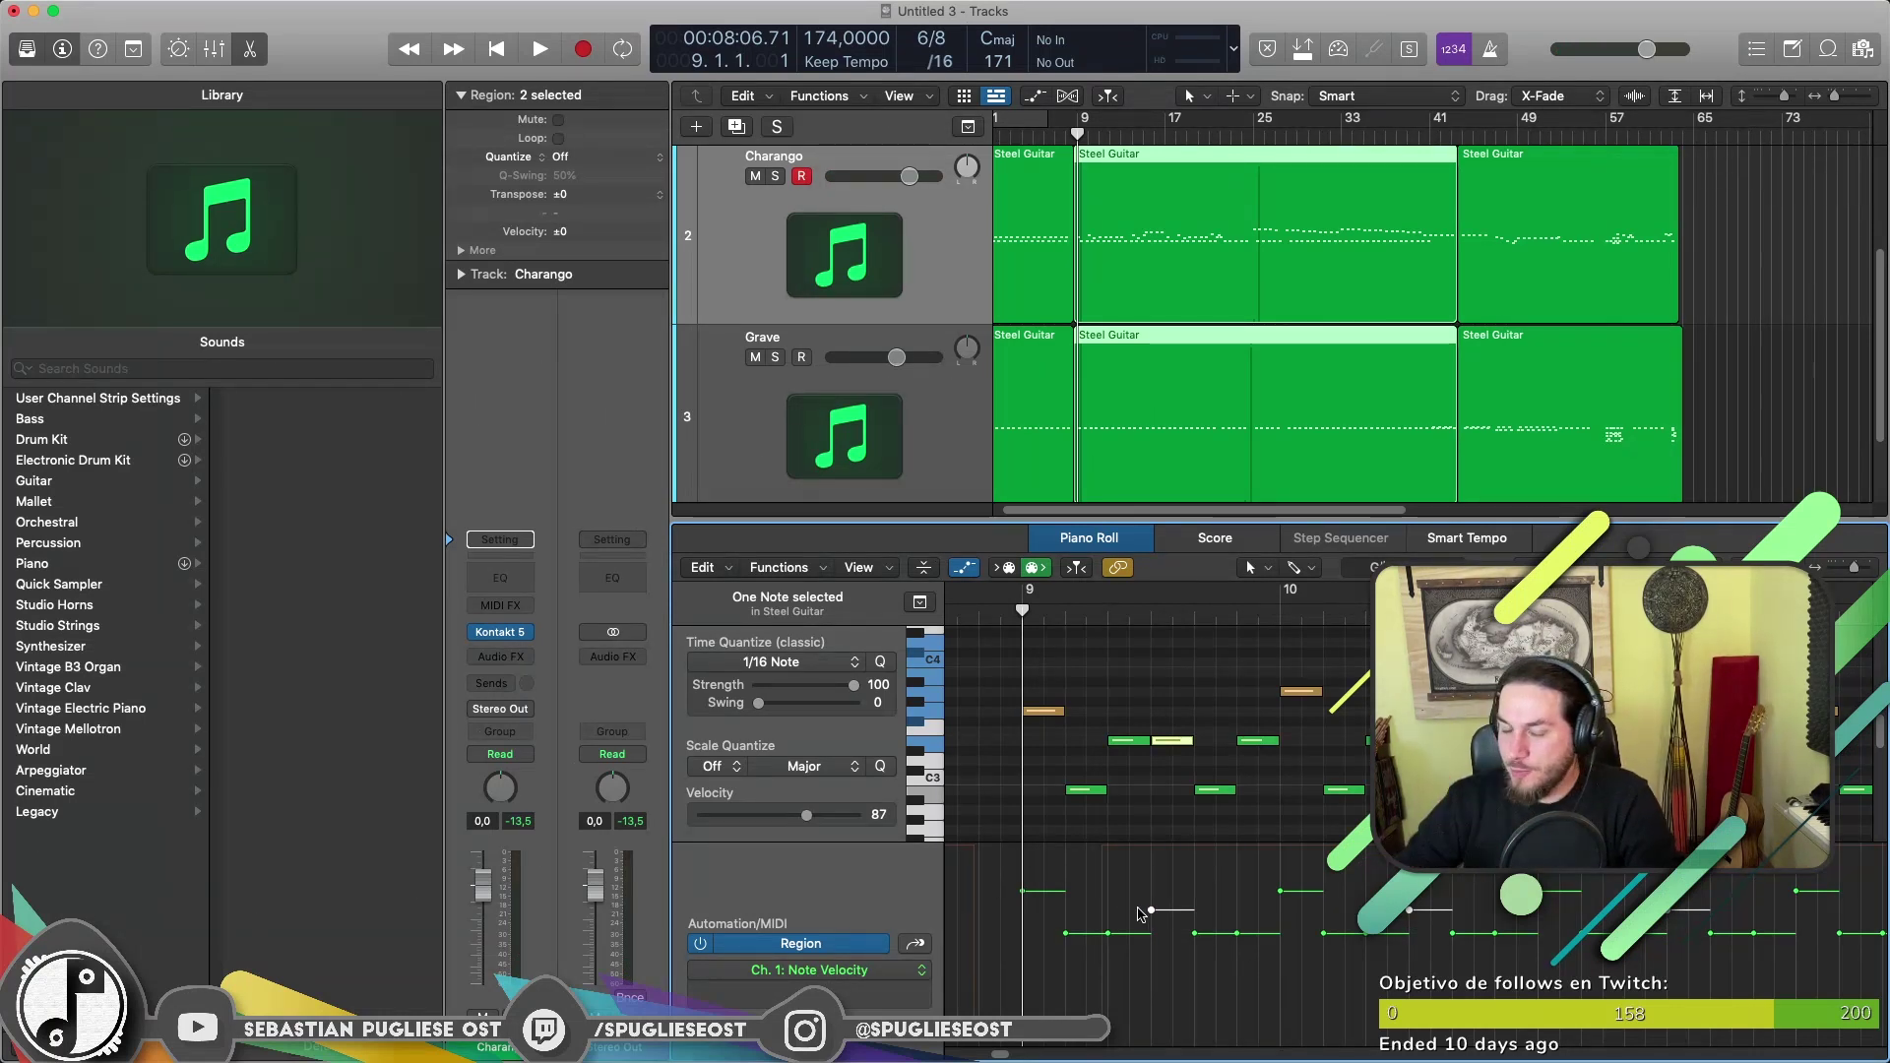
drag(1044, 712, 1037, 716)
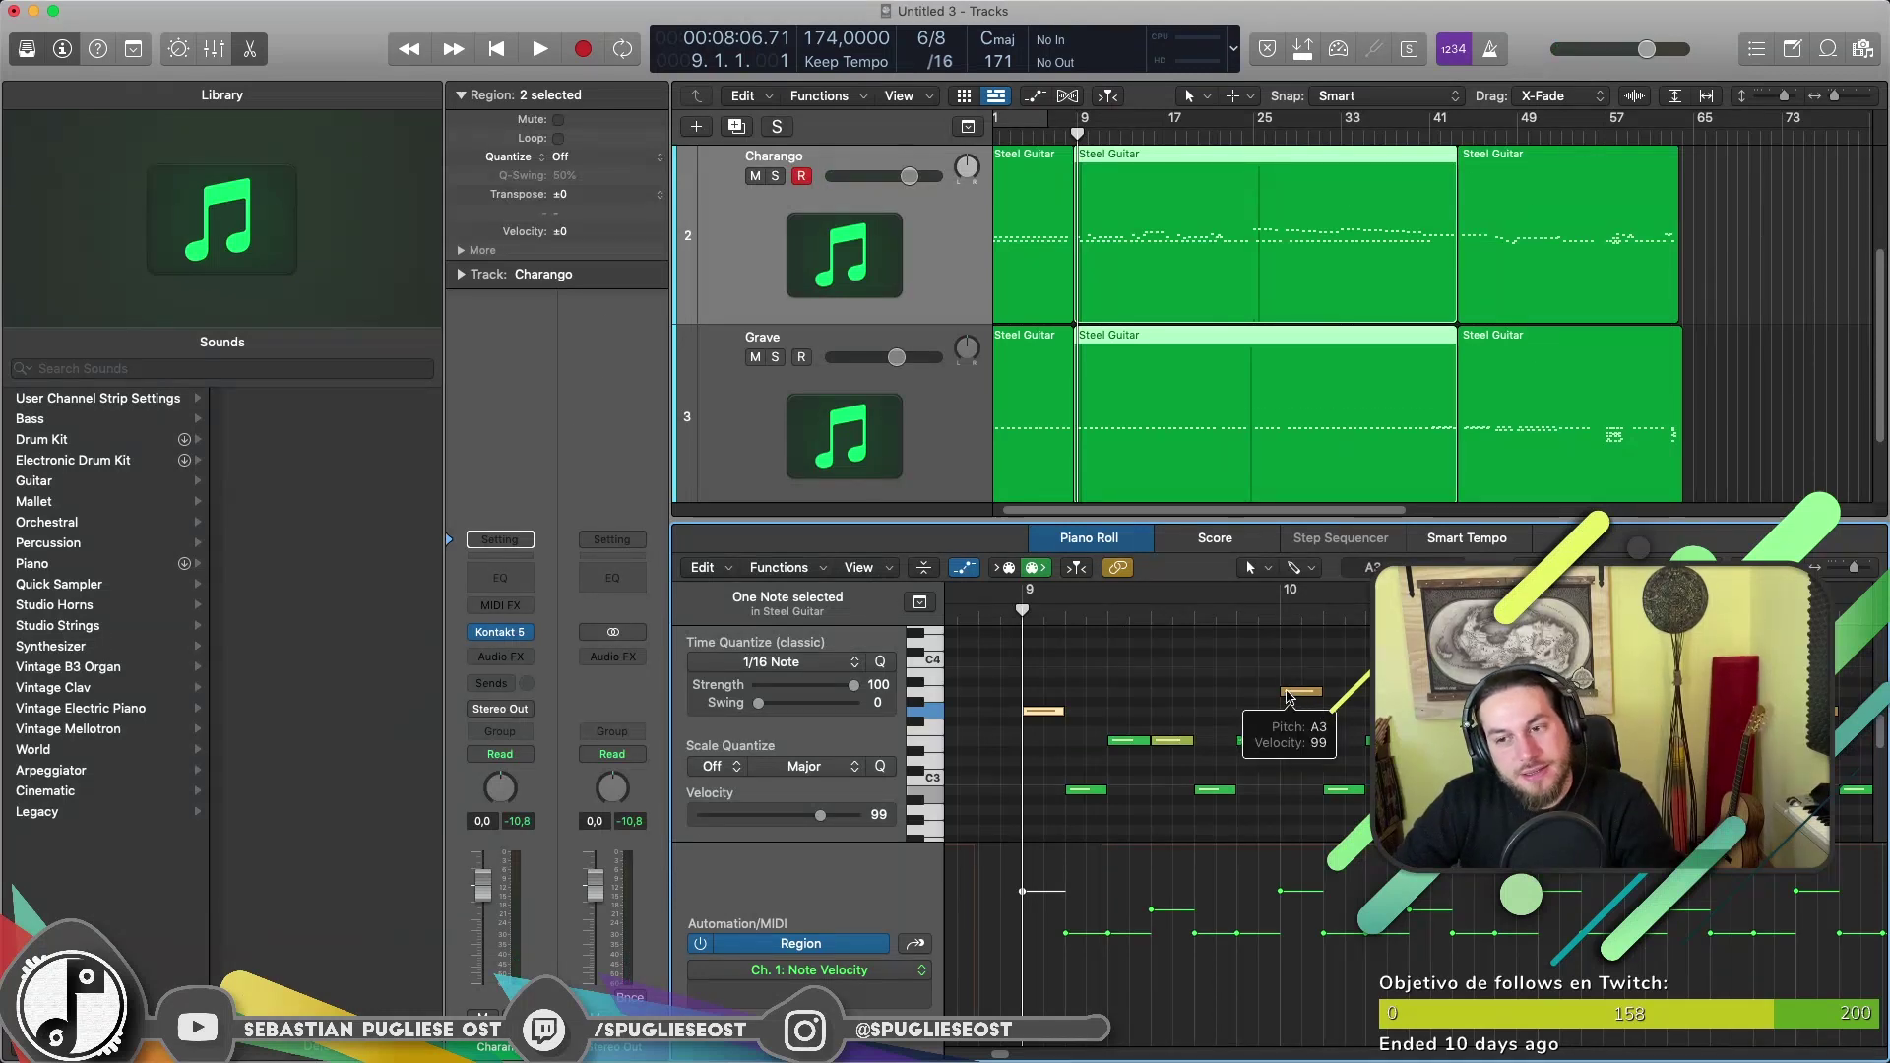
Select all notes in both regions and apply the Humanize transform twice with random variations of 10 for position, velocity and length.
key(super+a)
click(779, 567)
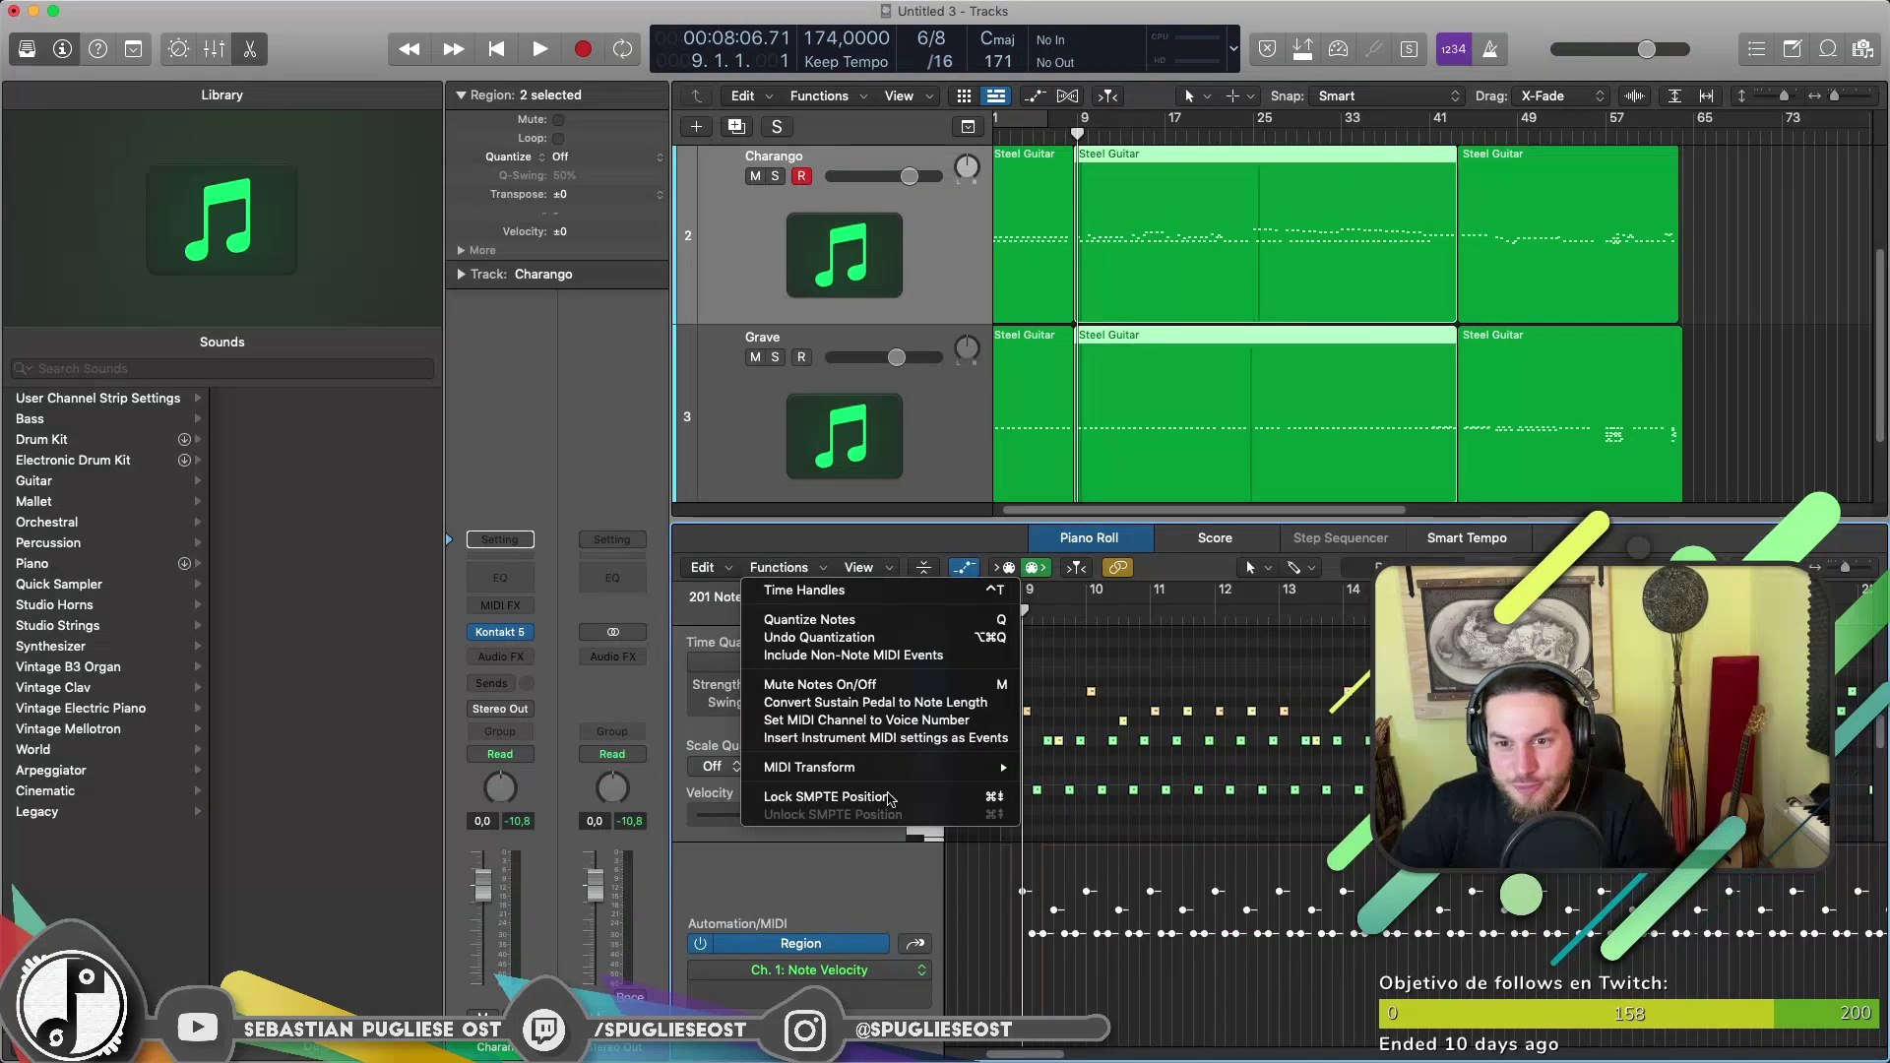
mouse_move(916, 766)
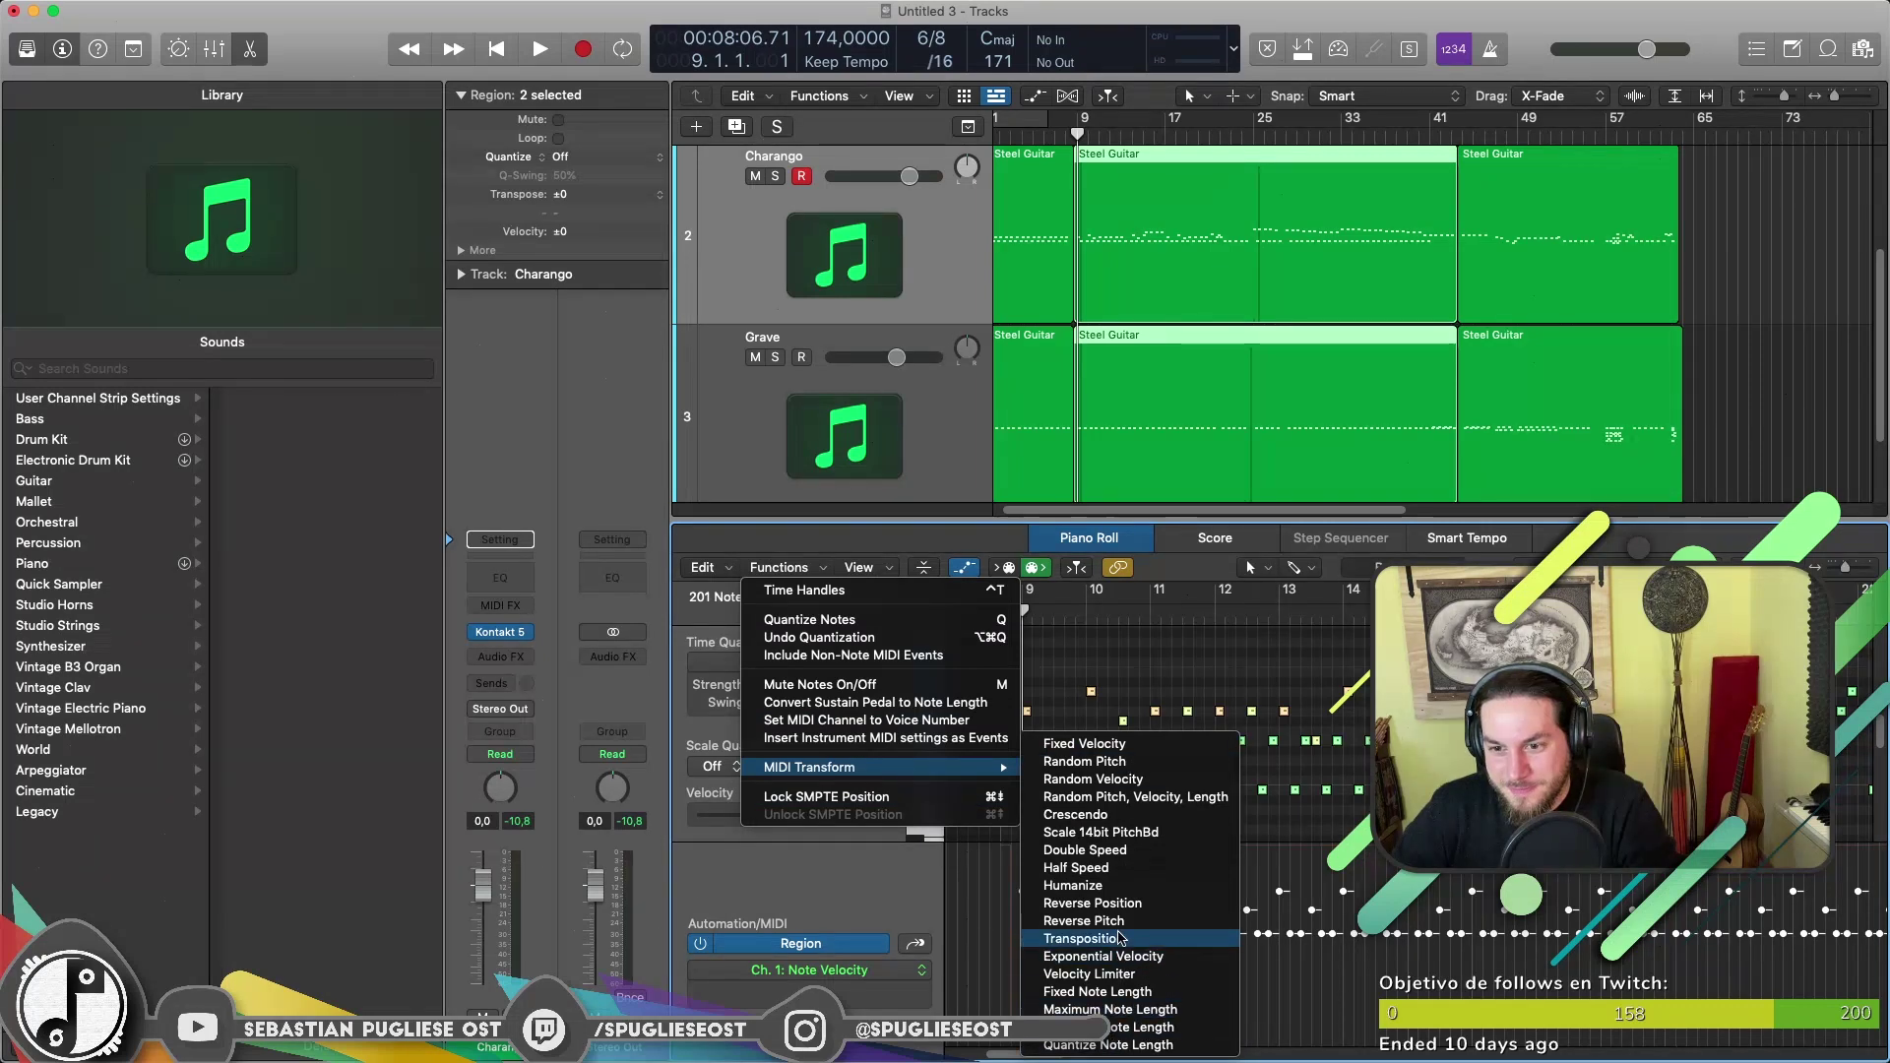
click(1165, 897)
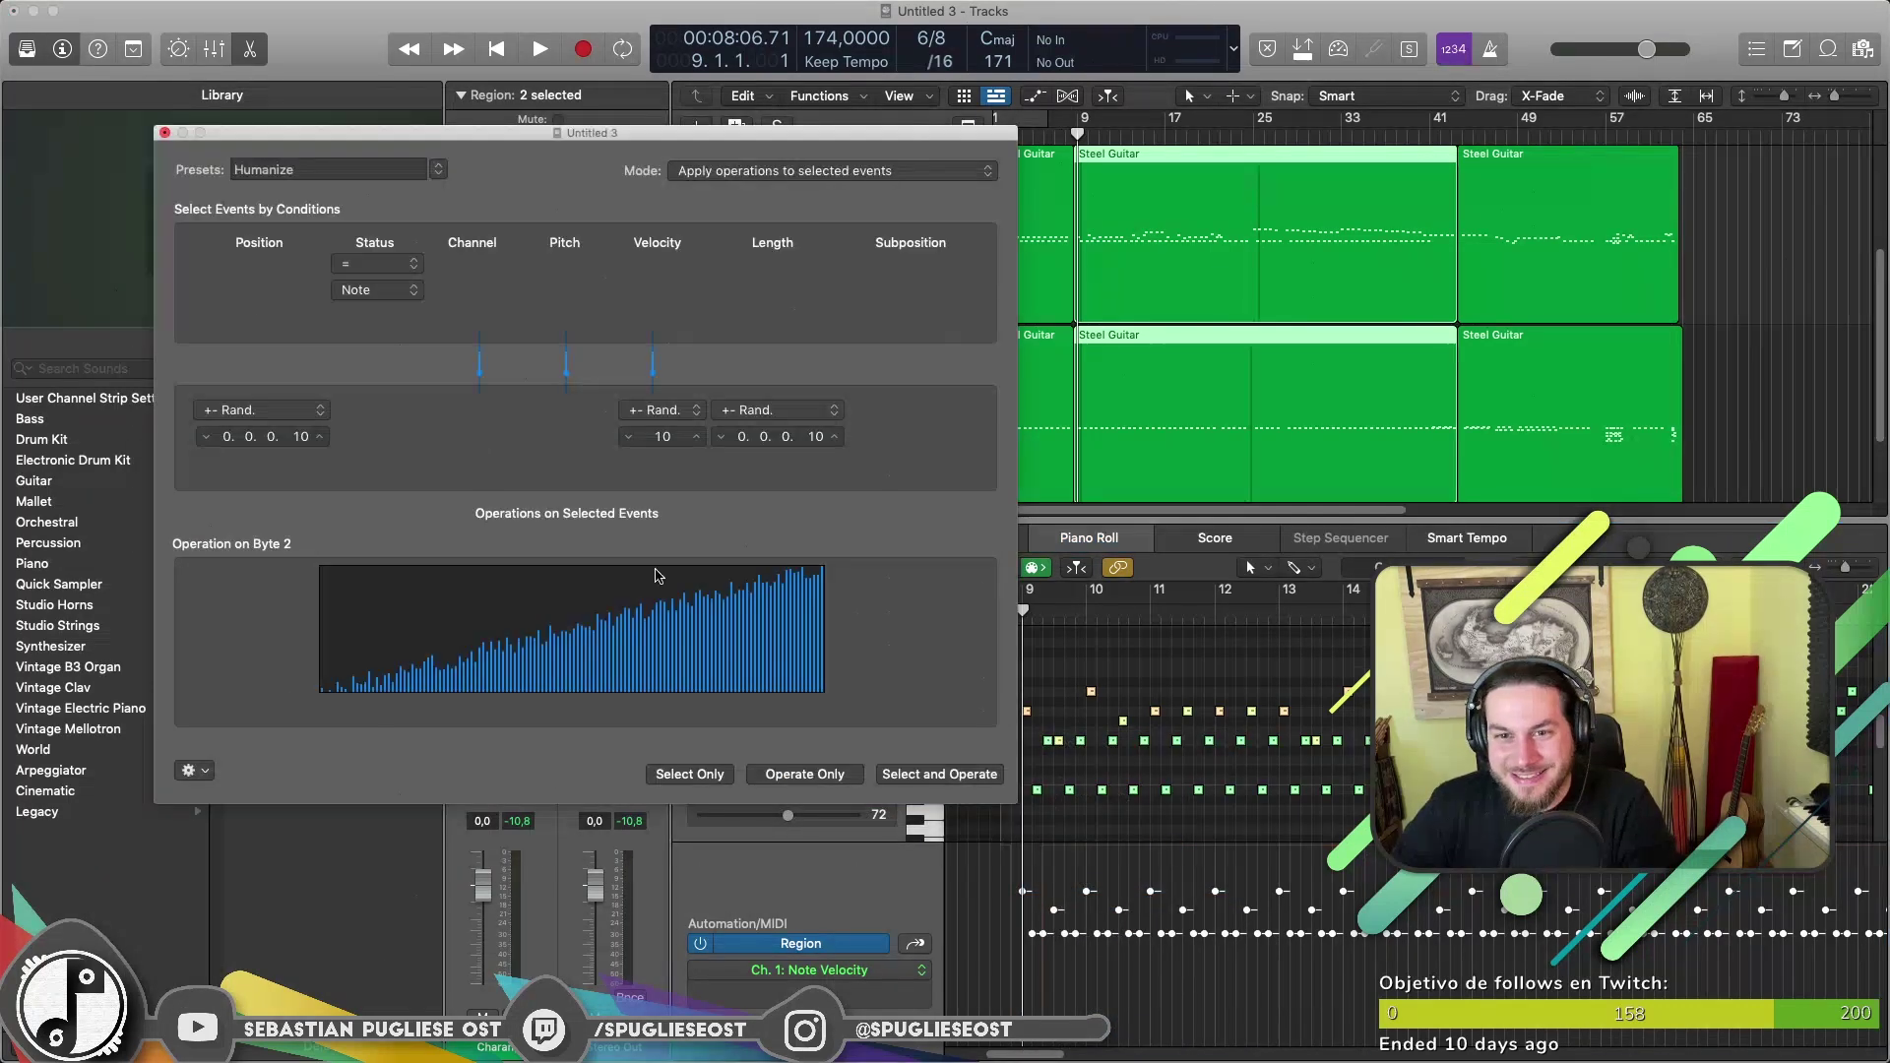
scroll(1365, 749, down, 3)
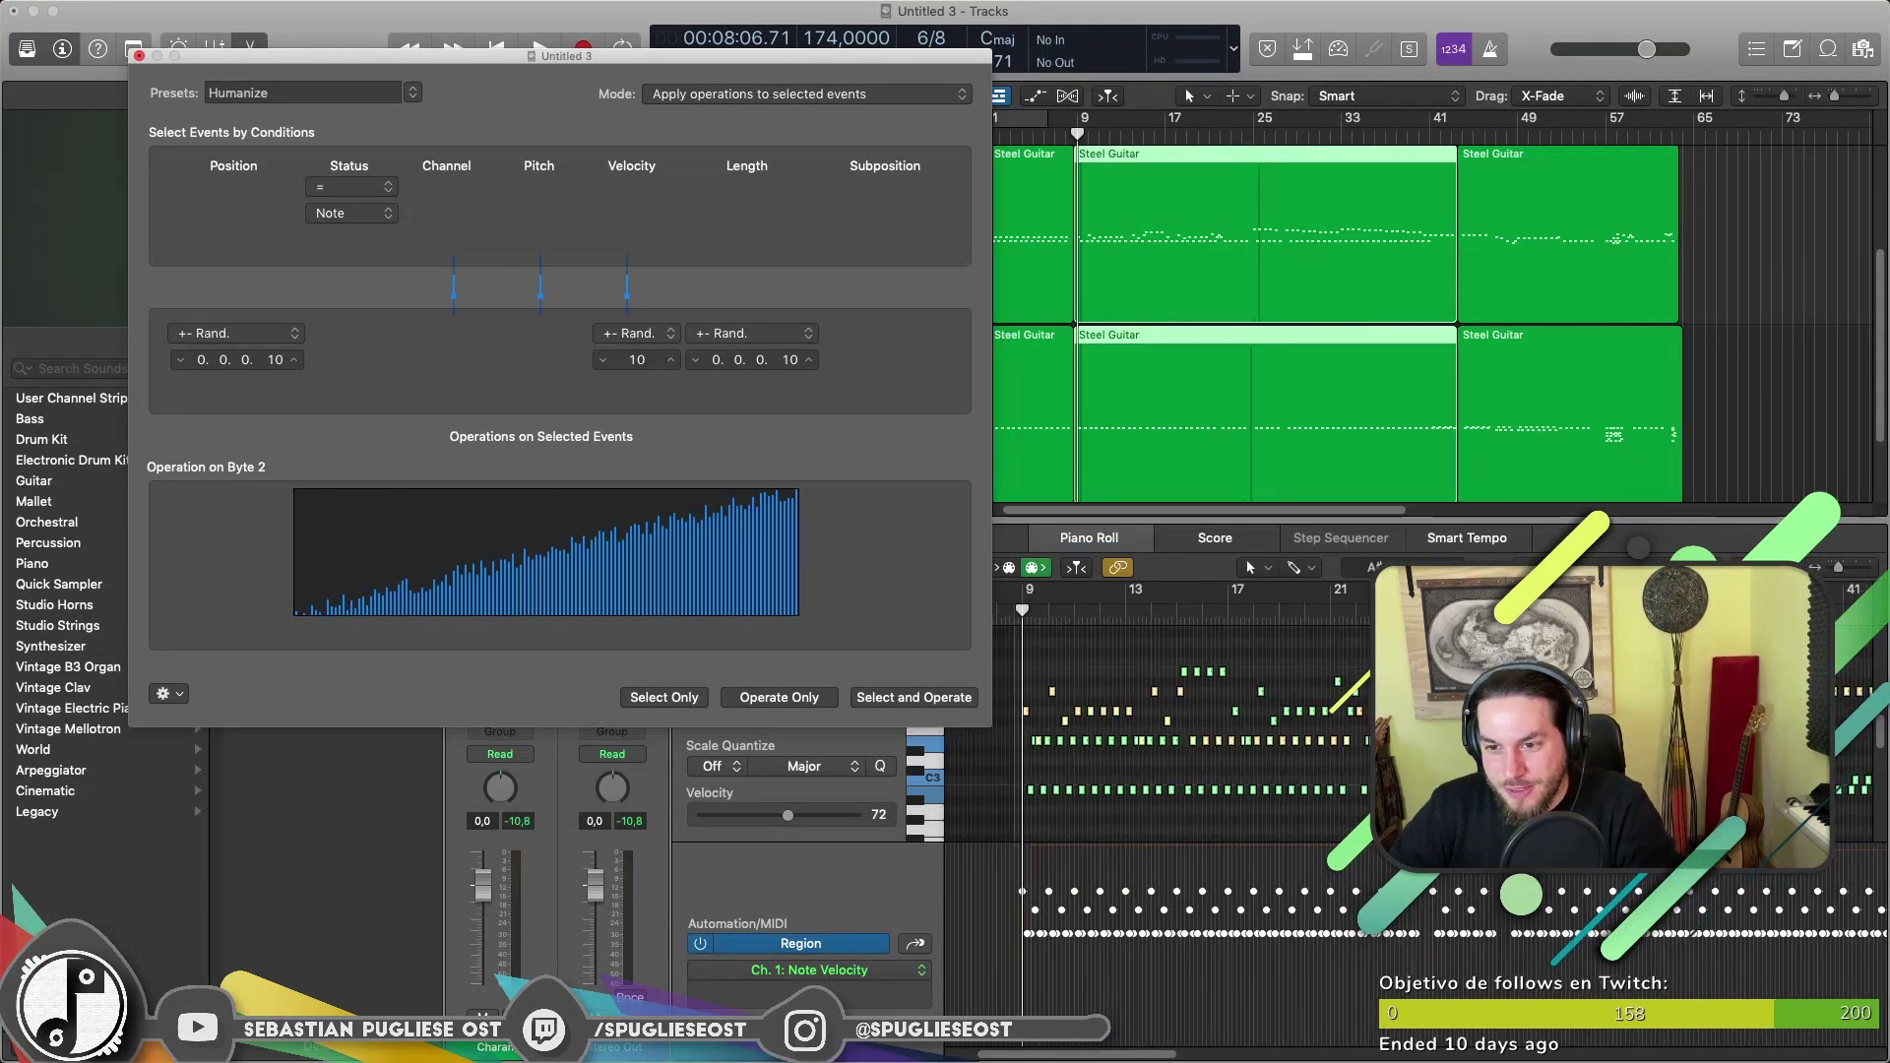
click(779, 697)
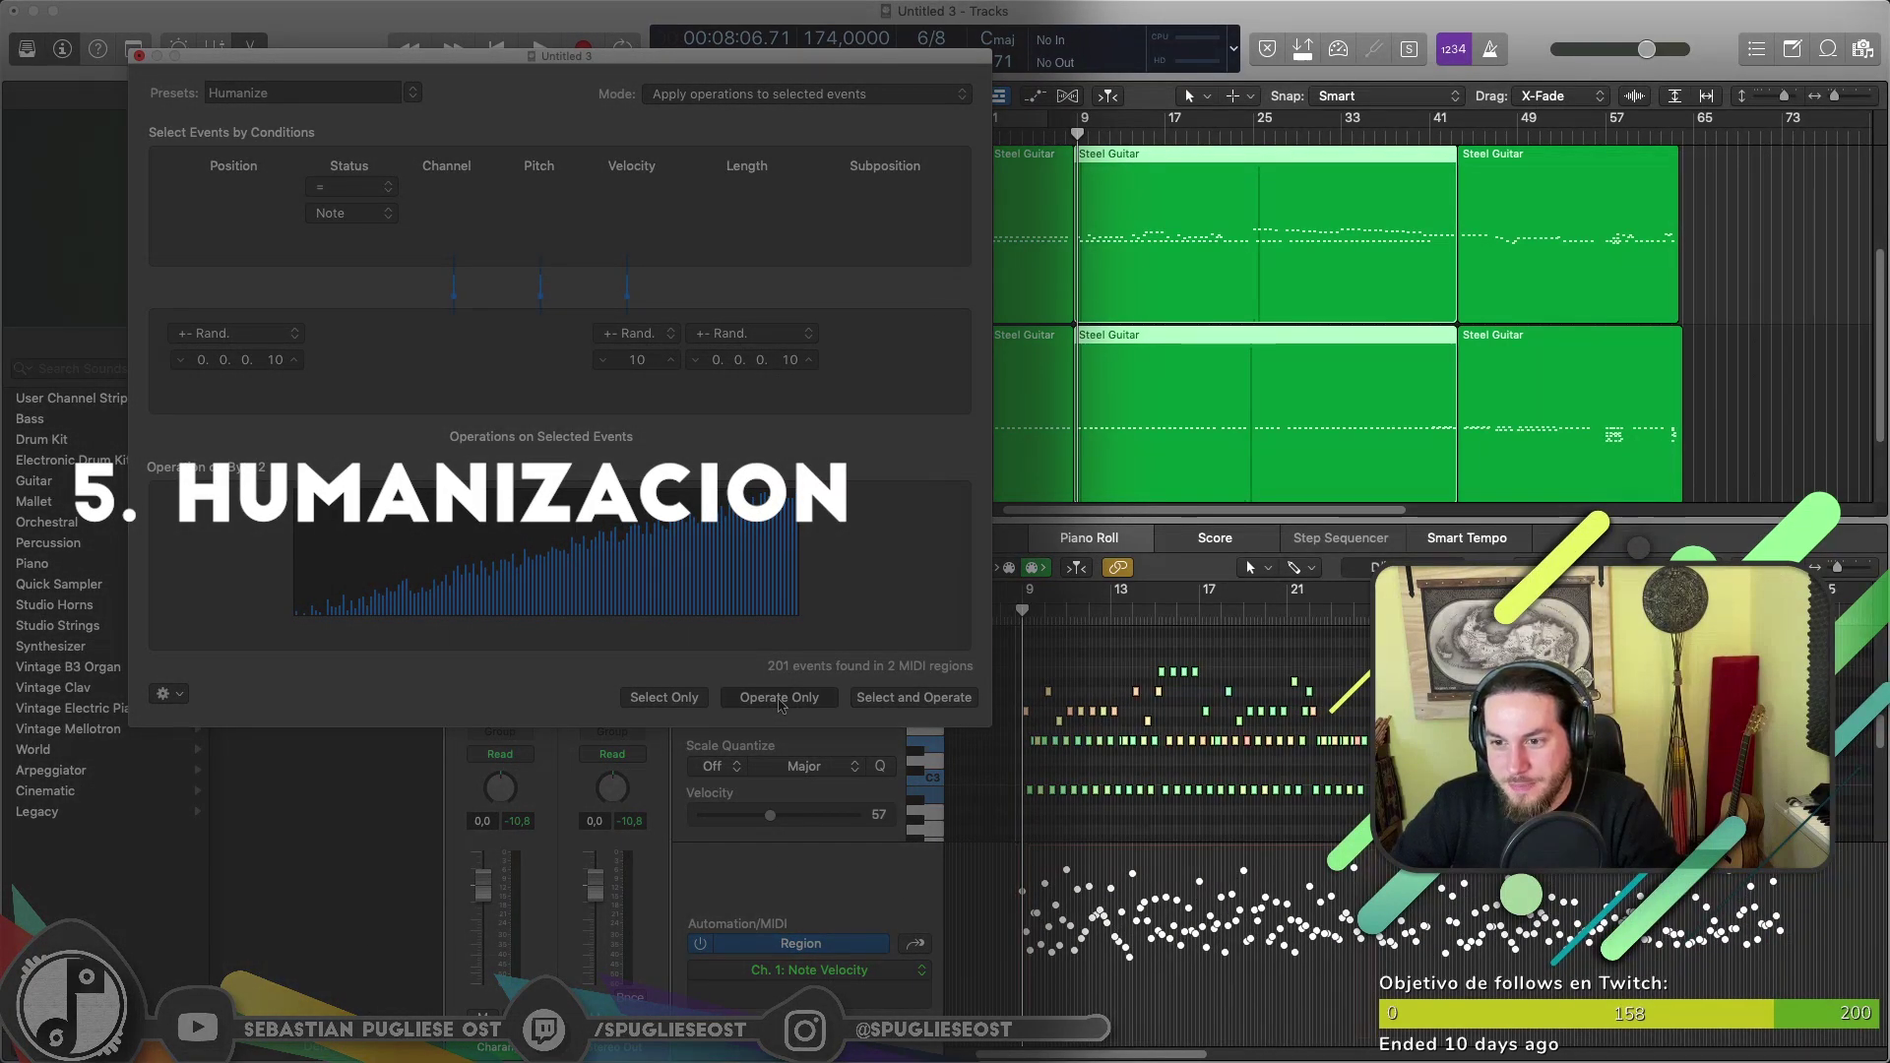
click(778, 698)
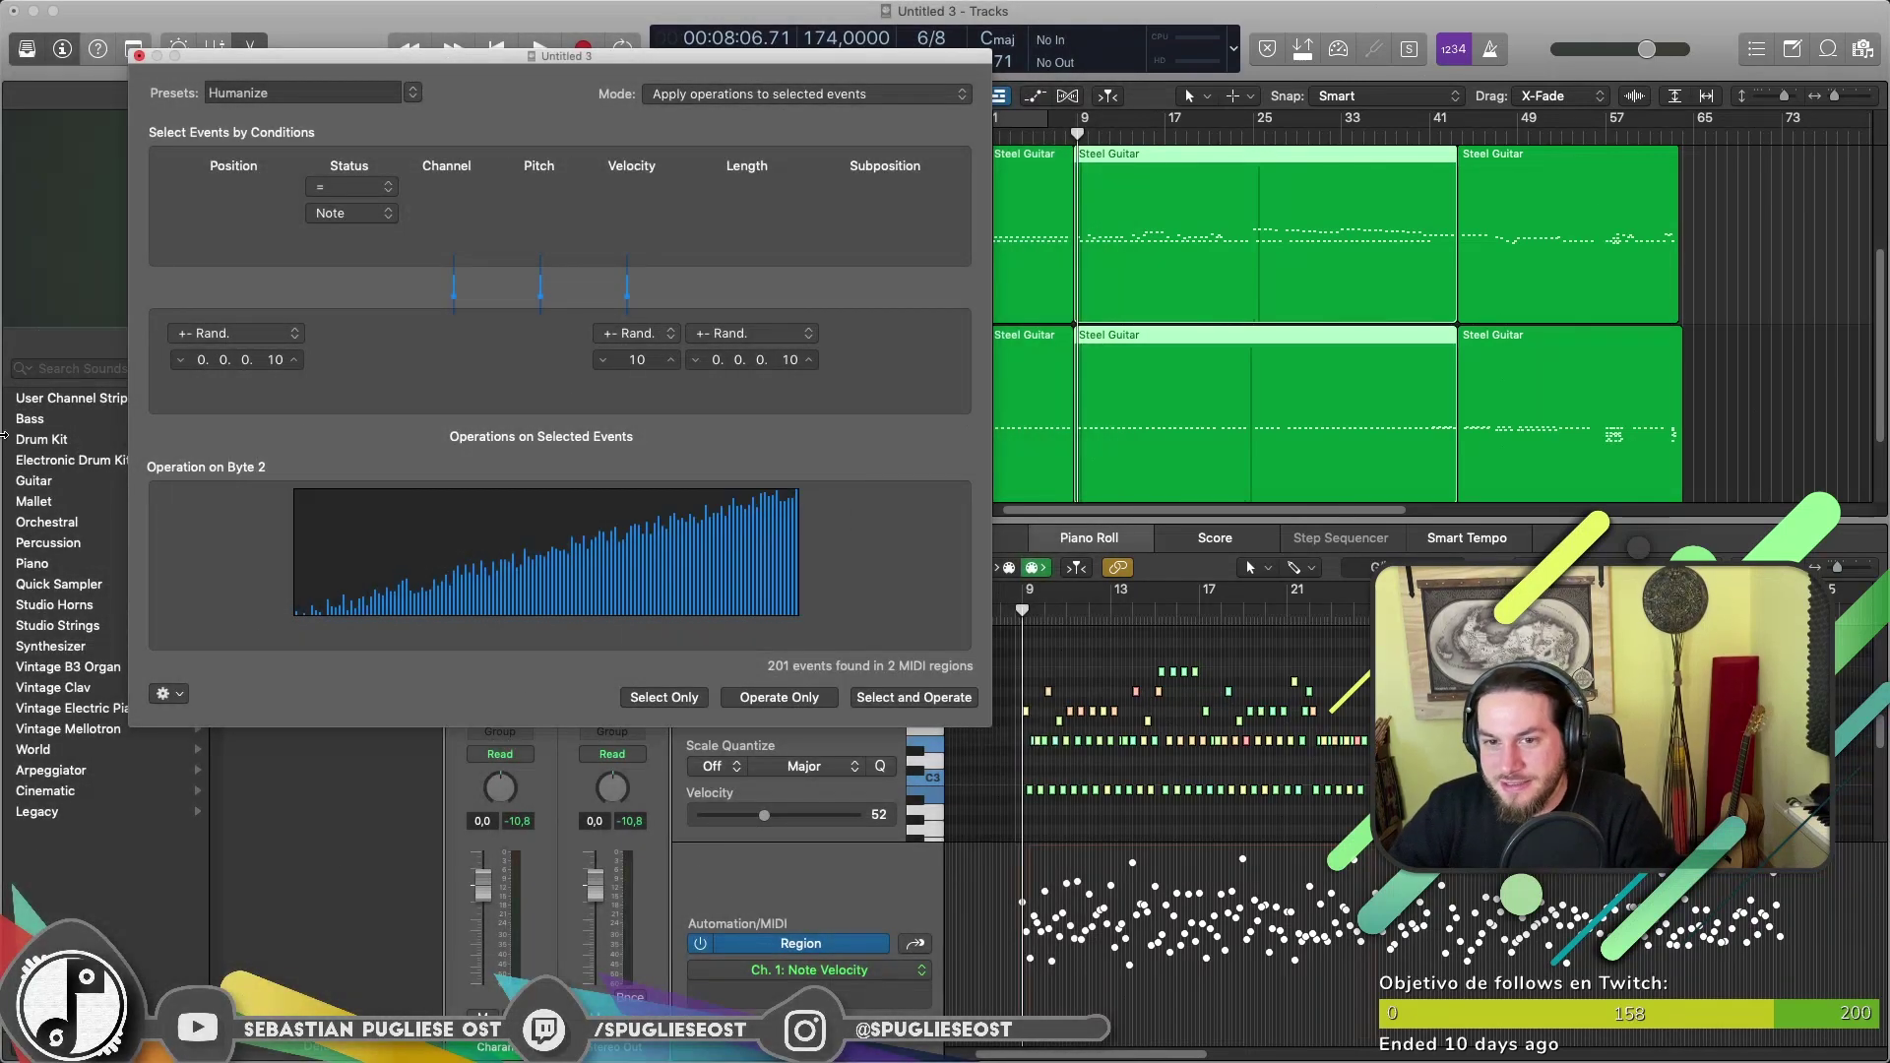
click(138, 57)
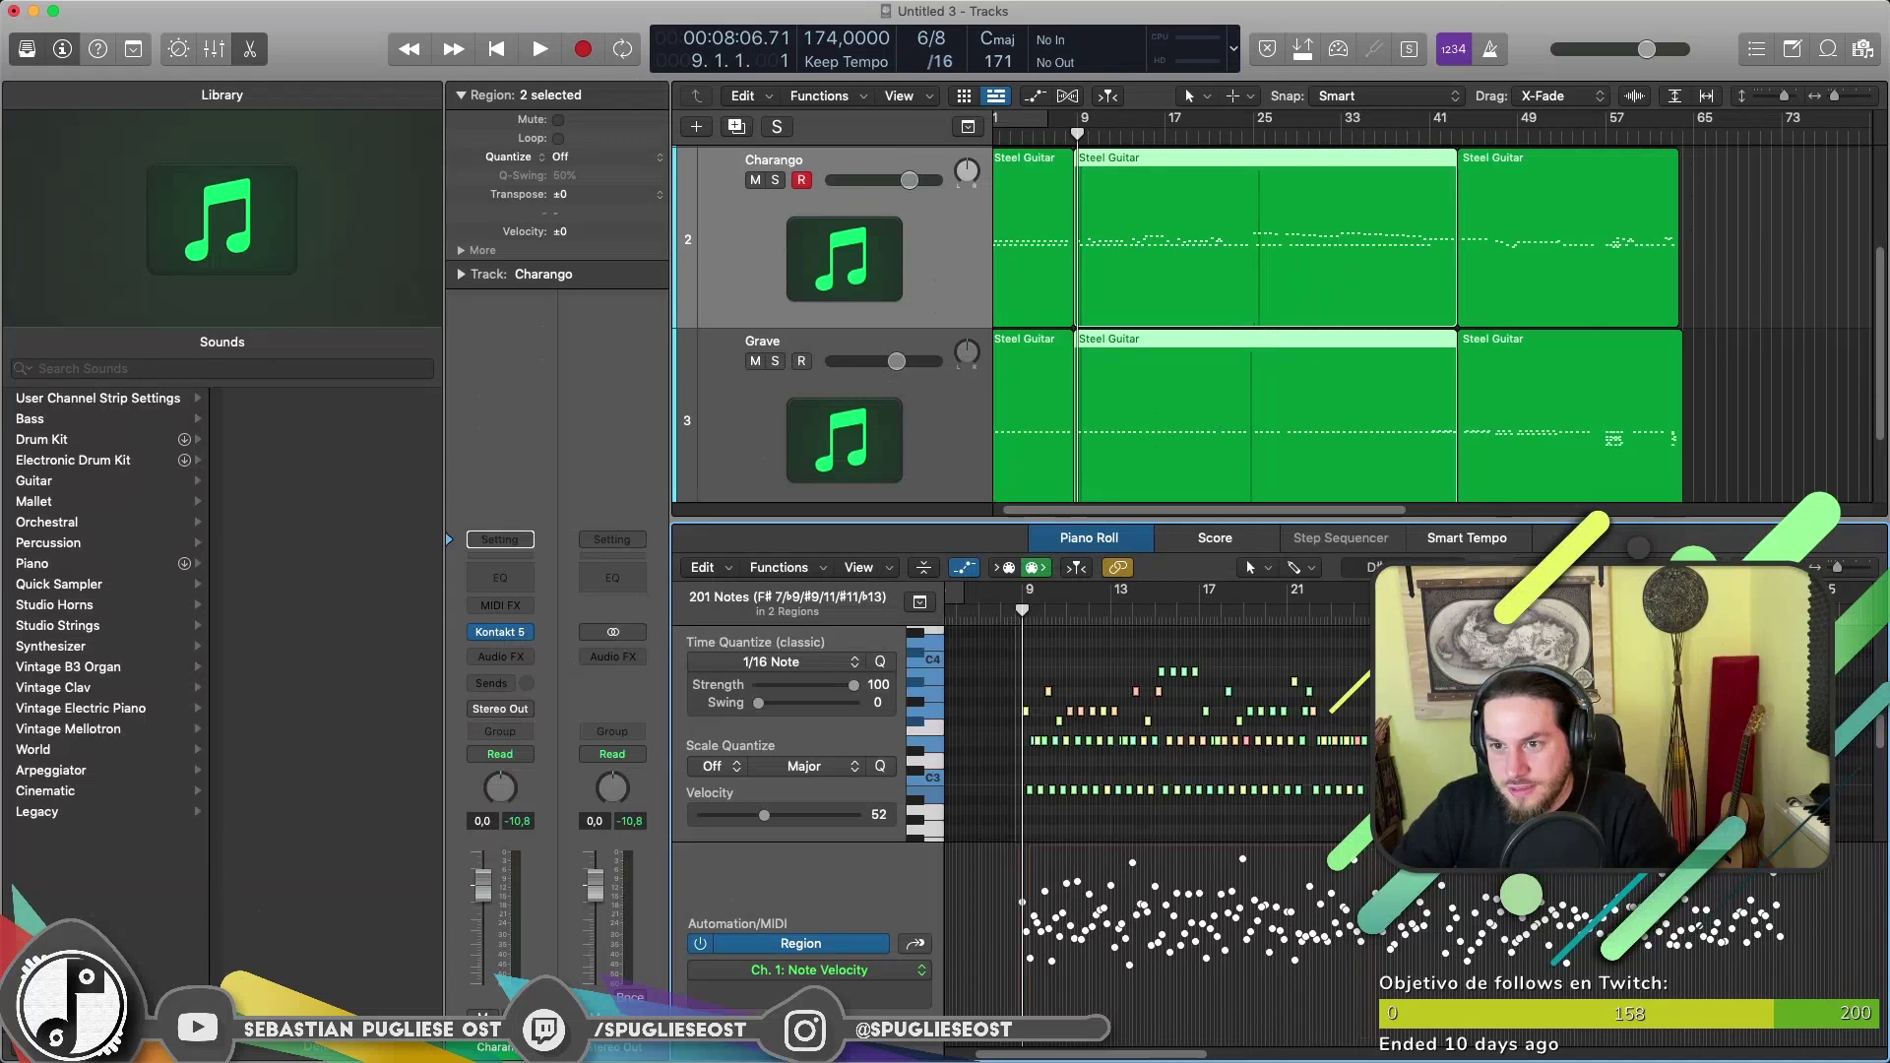
Examine the humanized note velocities of the second Charango region and of the second Grave region separately.
click(1826, 352)
click(1096, 957)
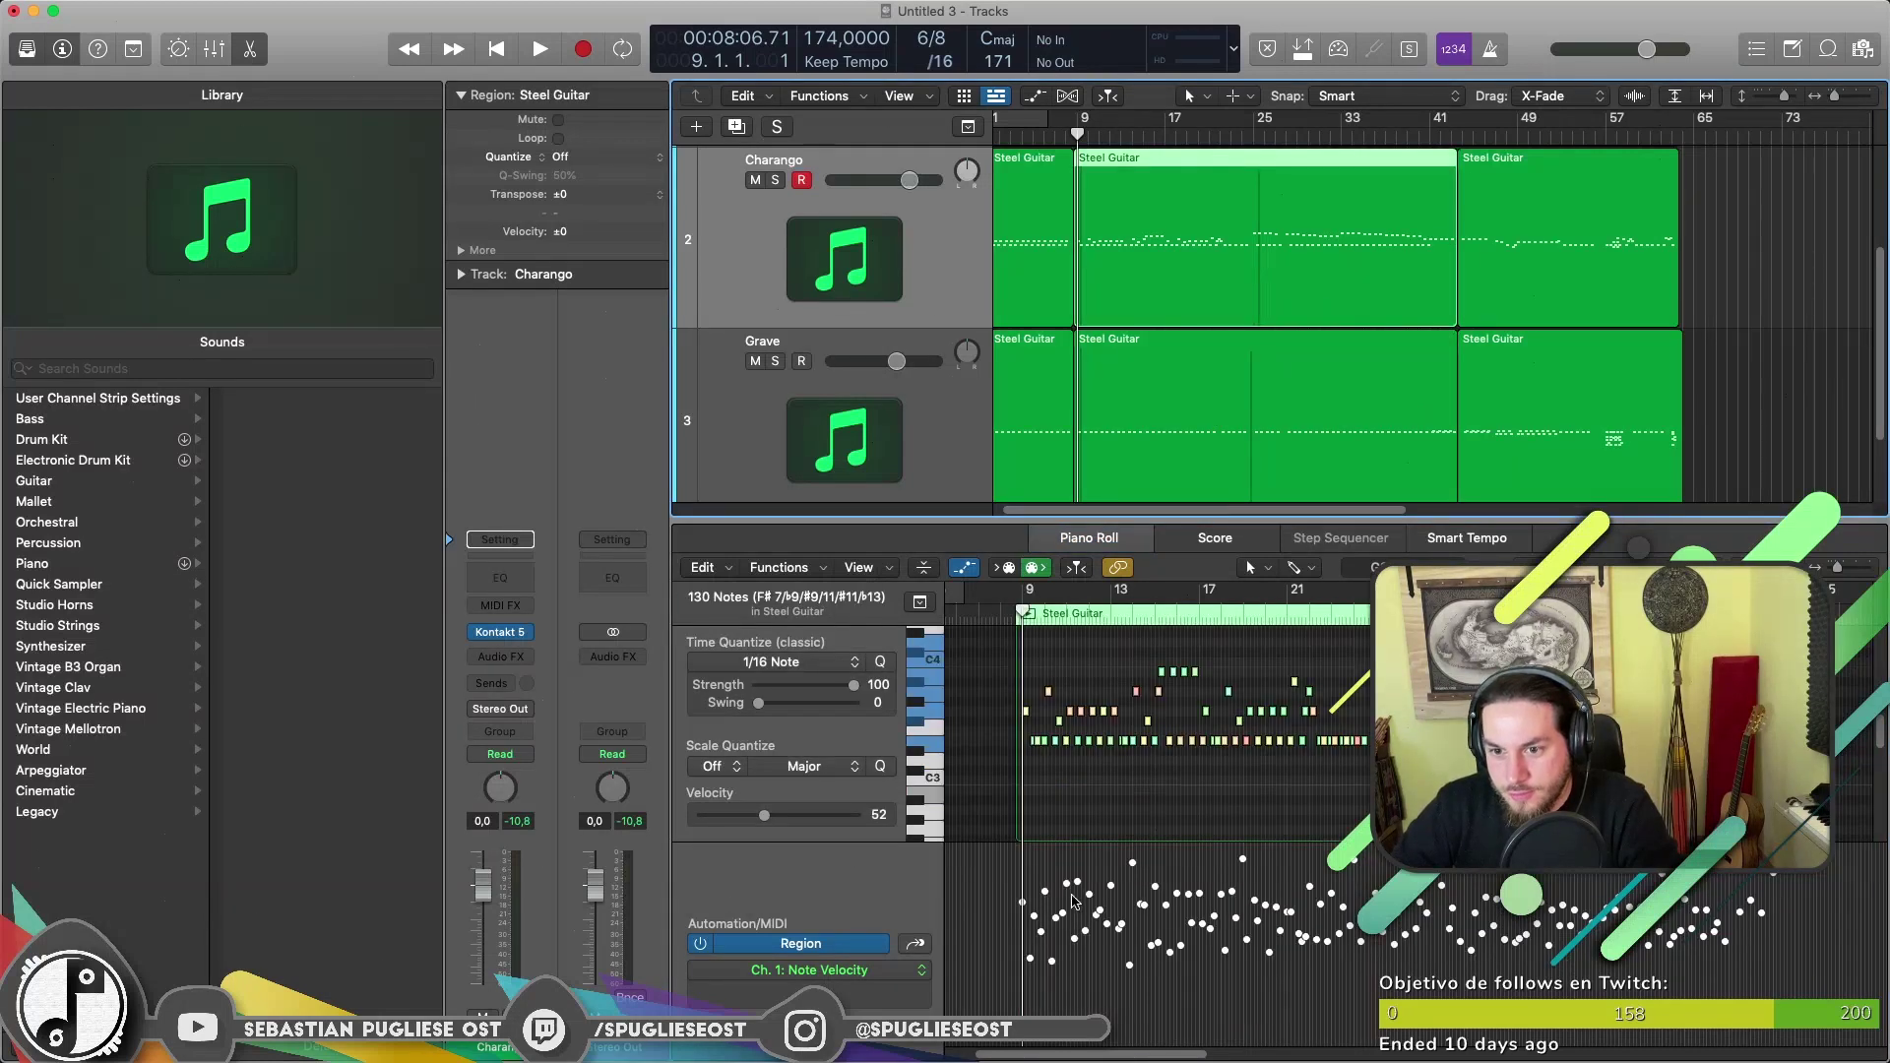
drag(1080, 889, 1080, 934)
drag(764, 816, 767, 816)
click(1156, 413)
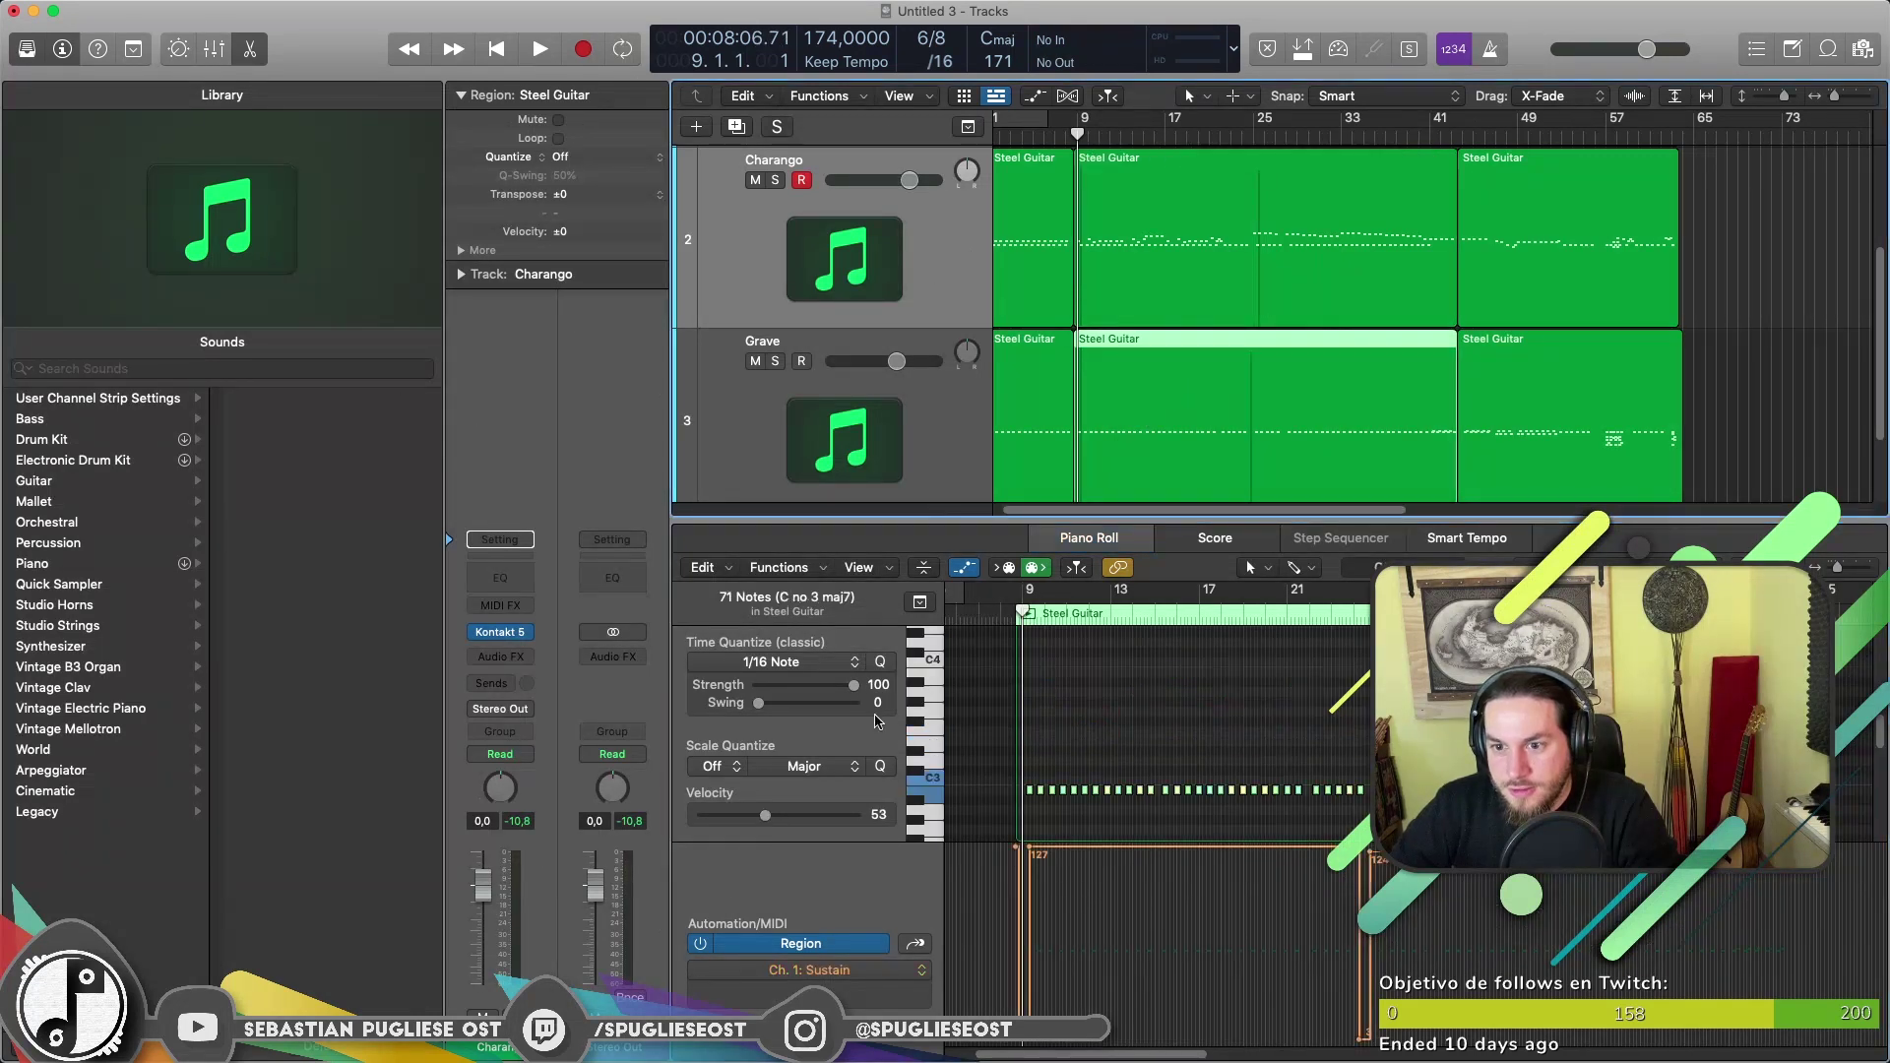
click(907, 943)
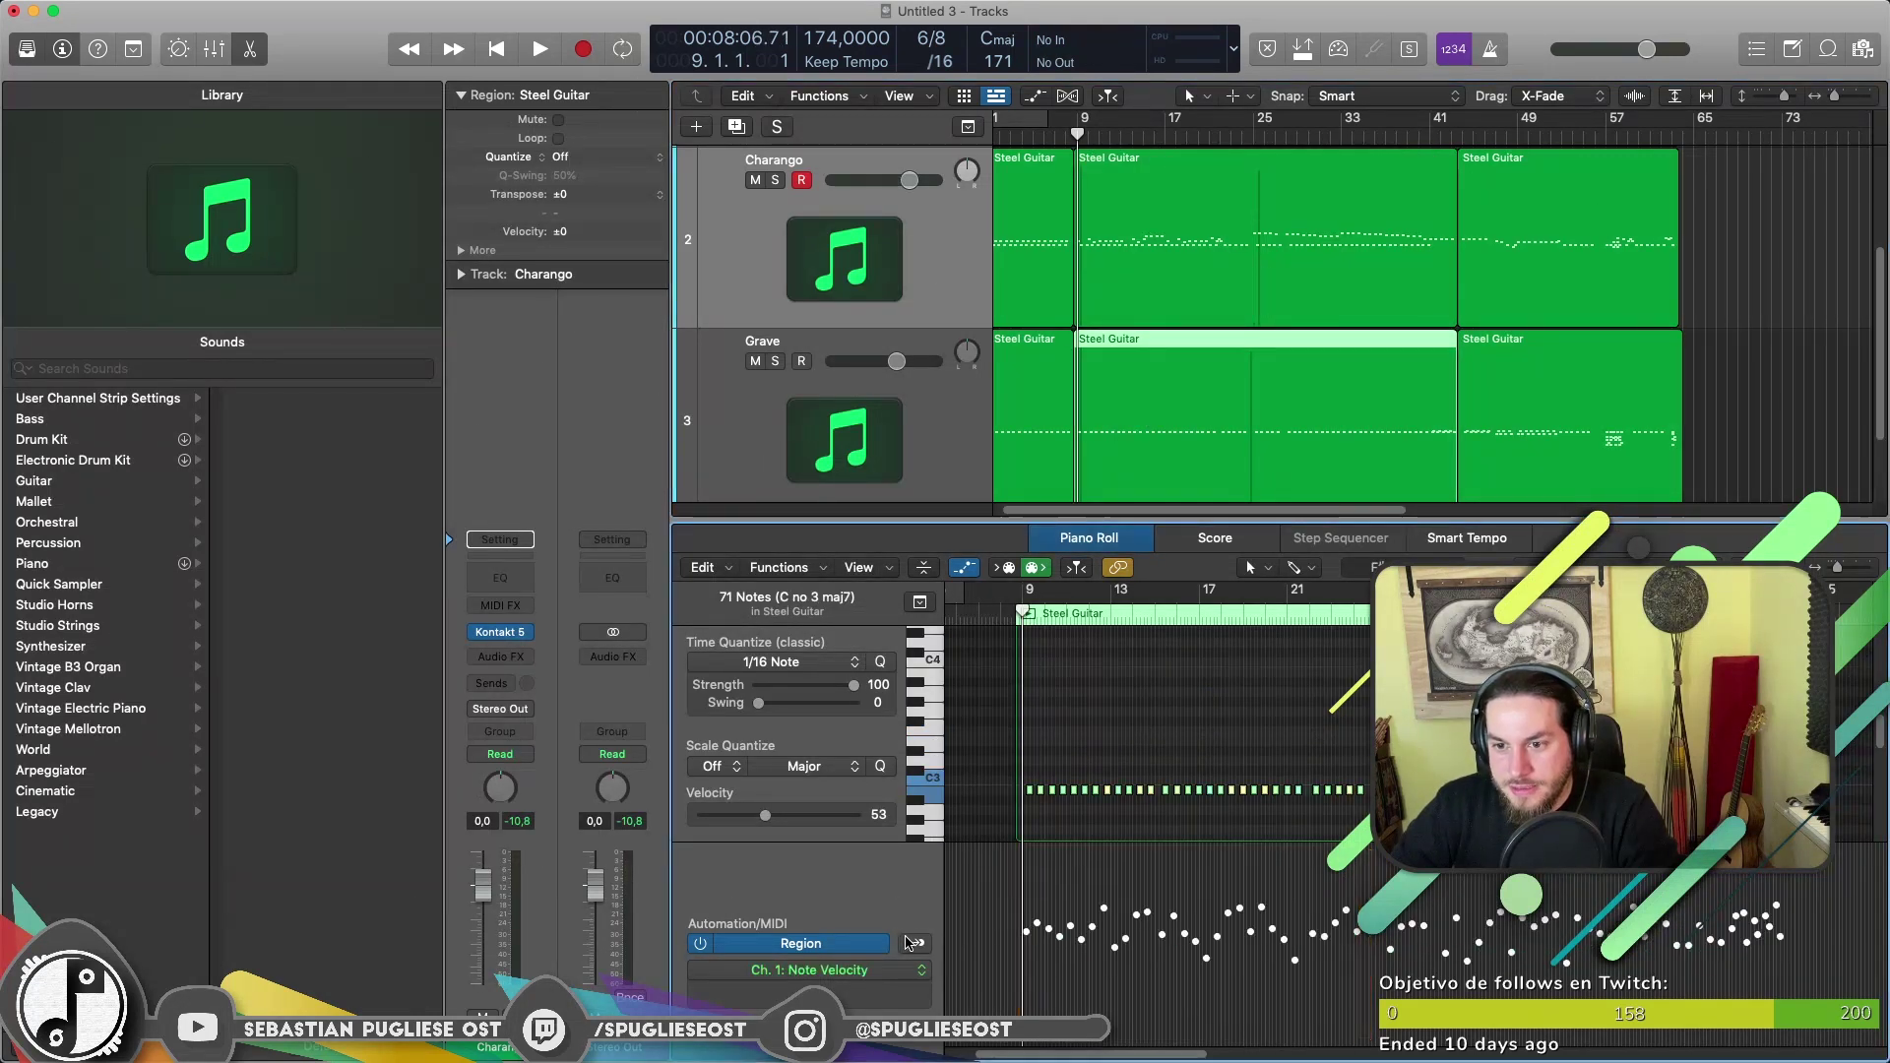
Play the arrangement from bar 6 through the humanized second regions.
drag(1065, 134, 1045, 135)
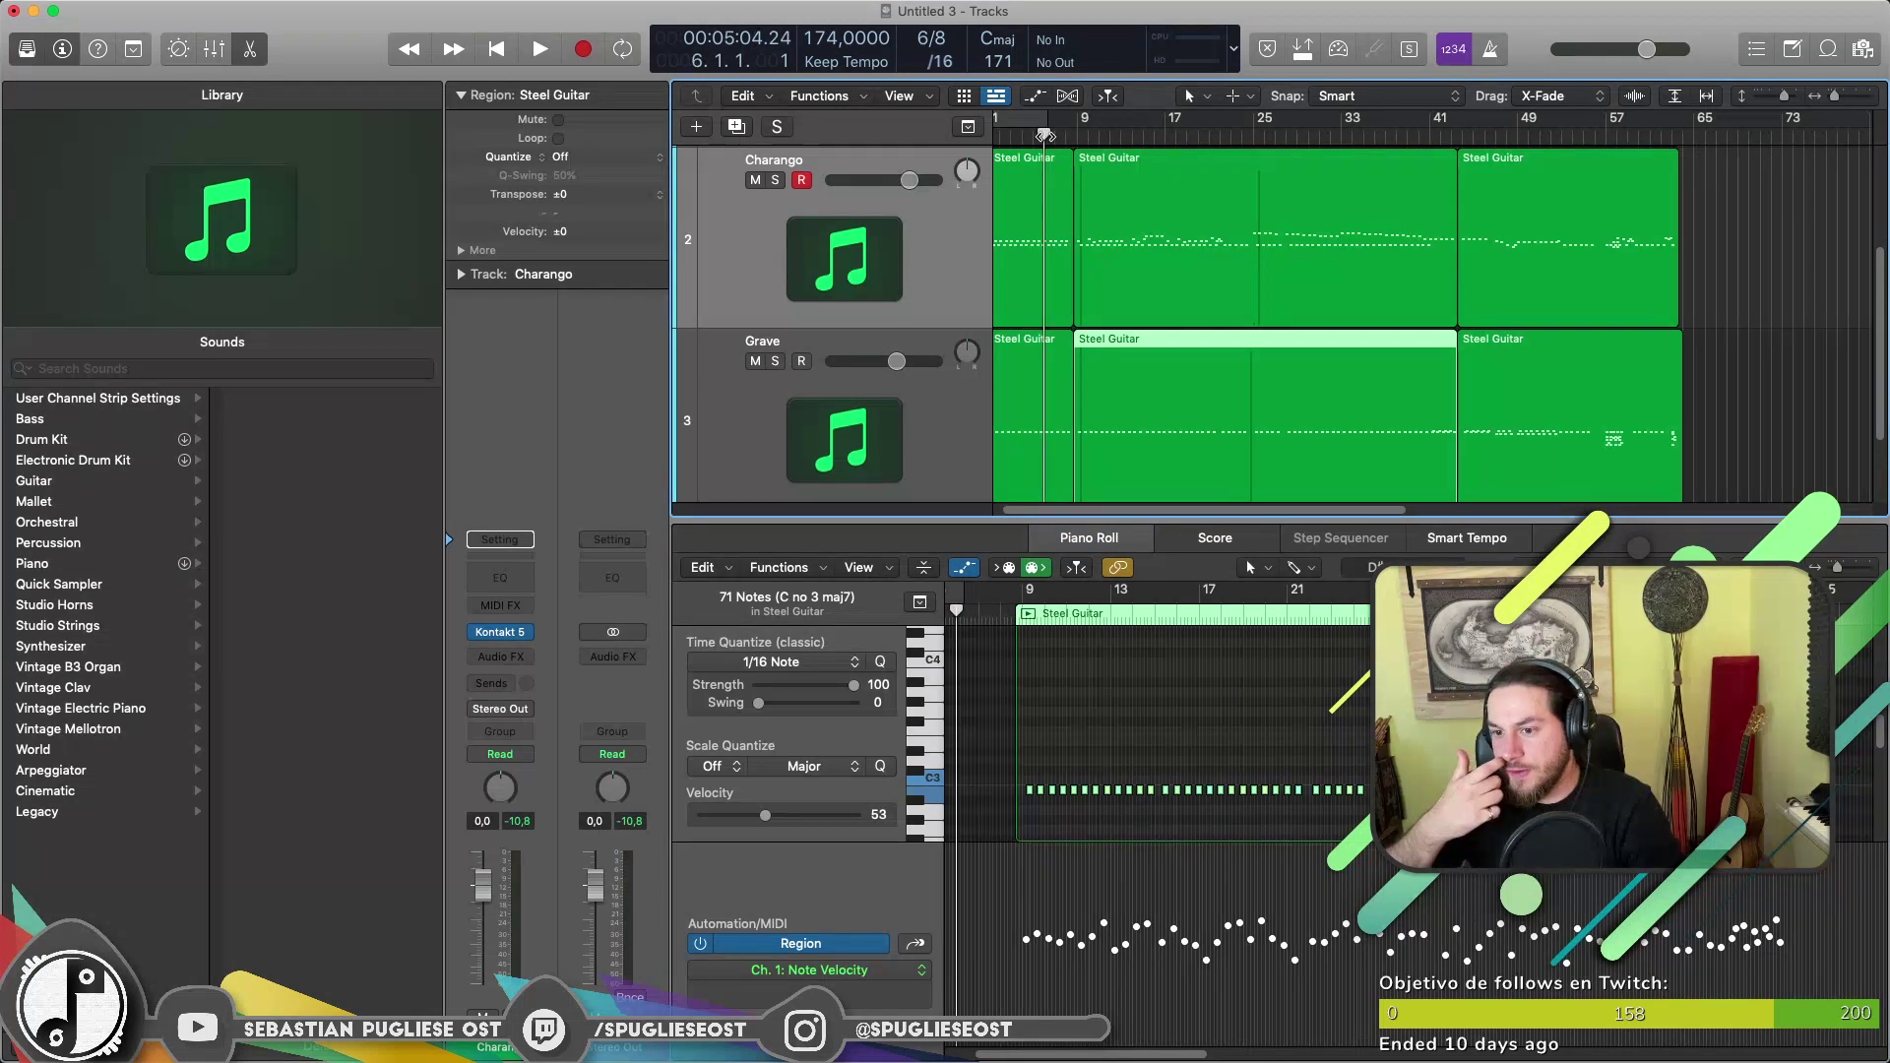
key(space)
key(super+Right)
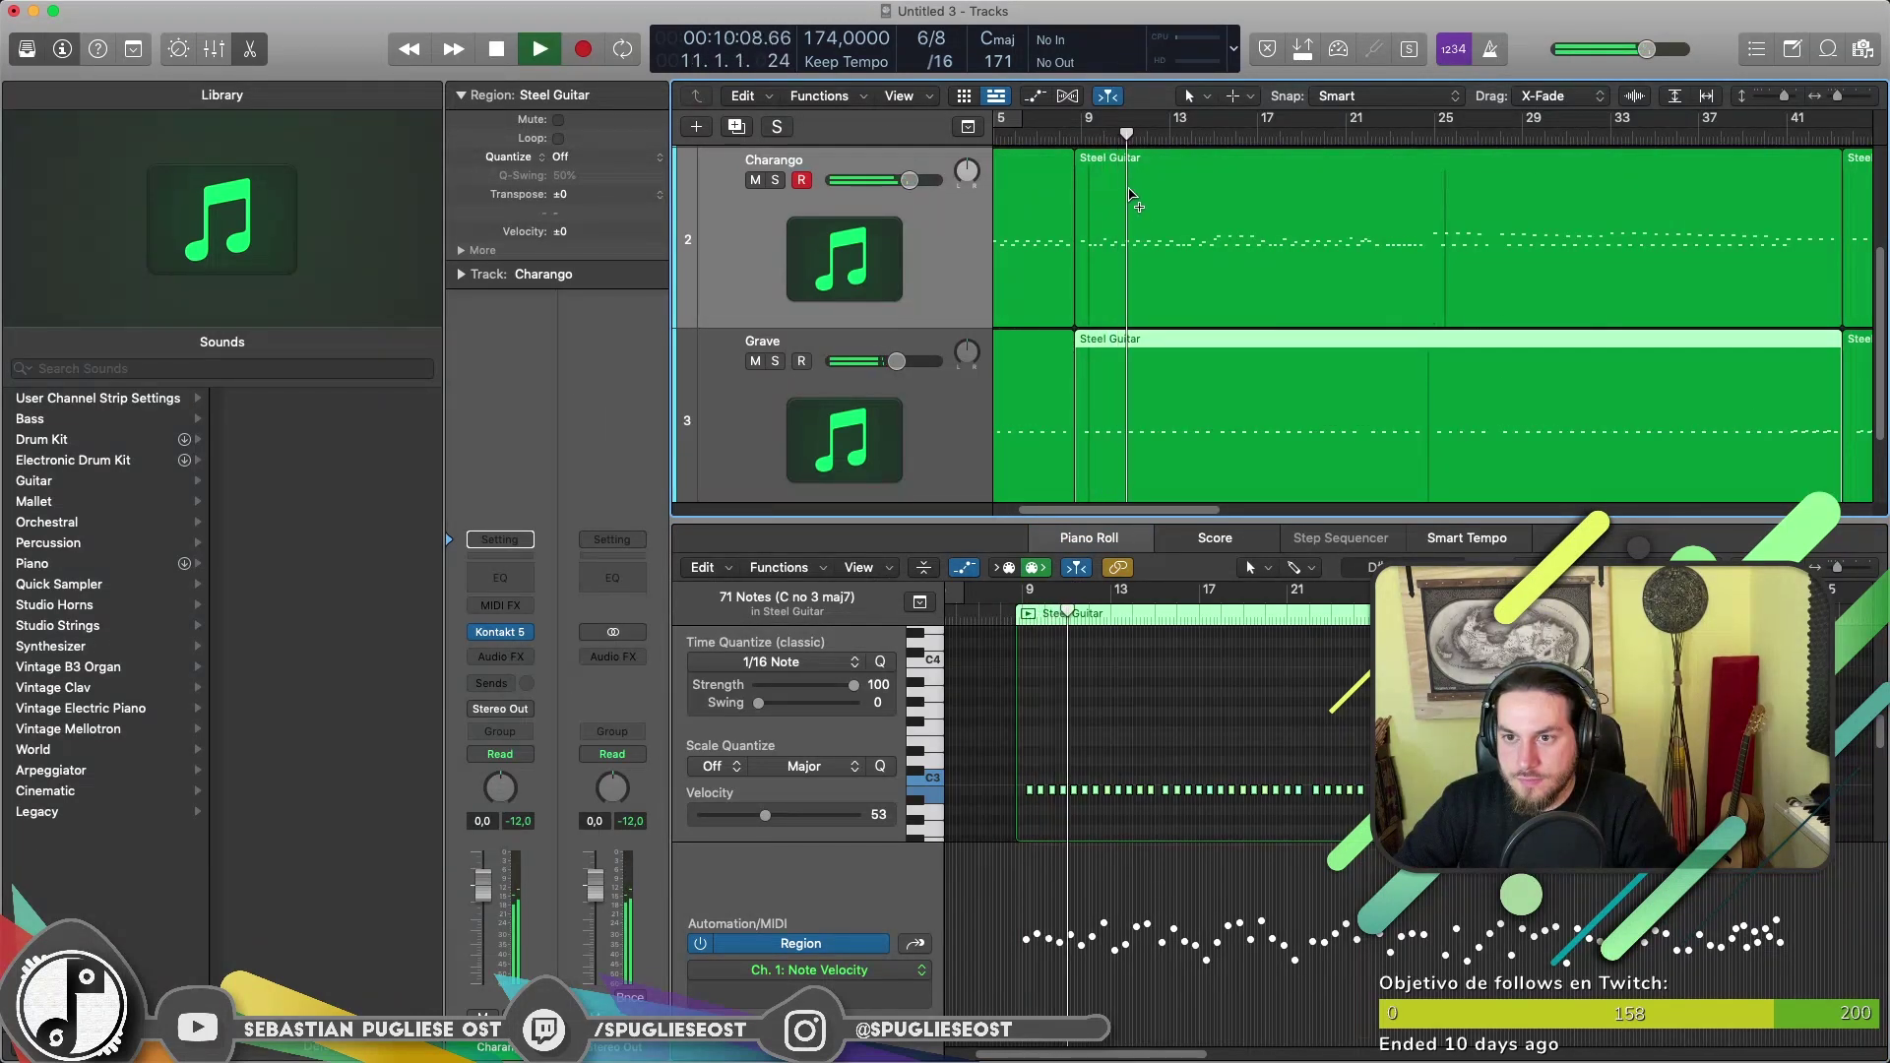
key(super+Left)
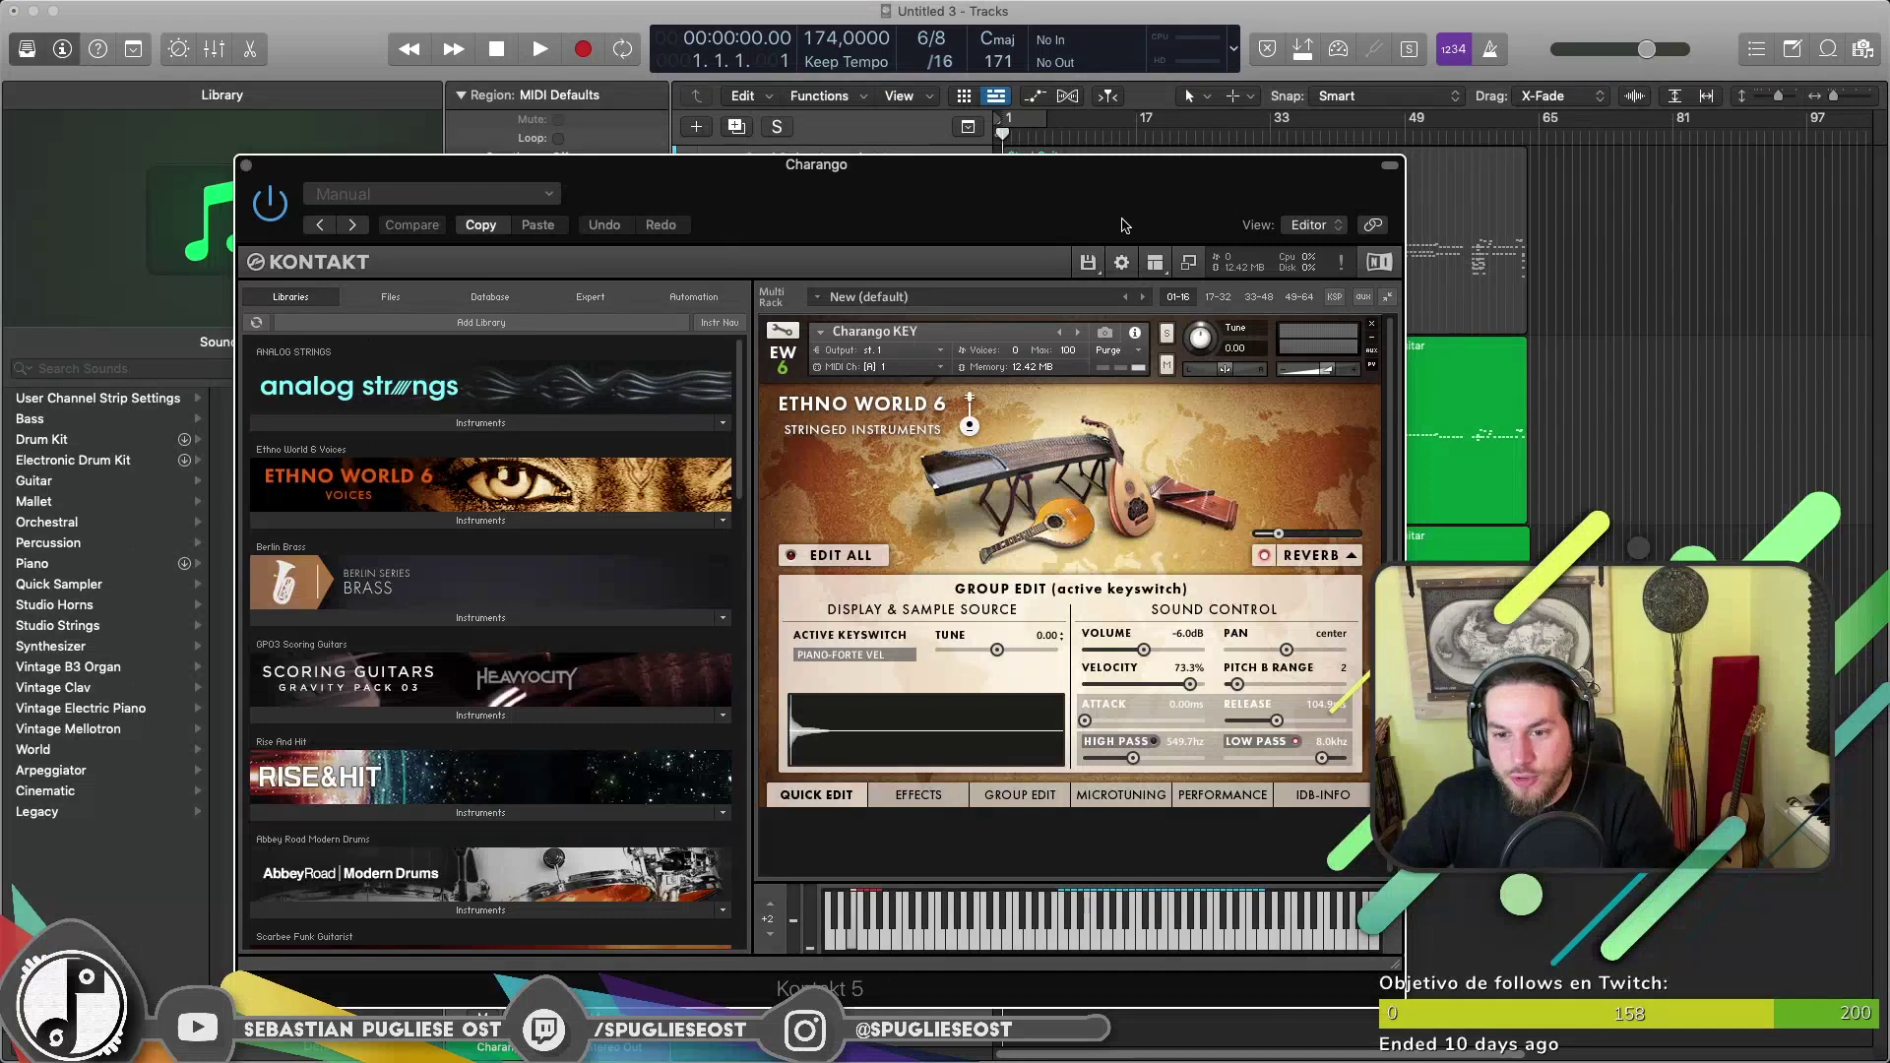
Close the Charango instrument window, mute the Grave track and select all regions on the Charango track.
drag(1125, 224, 1128, 135)
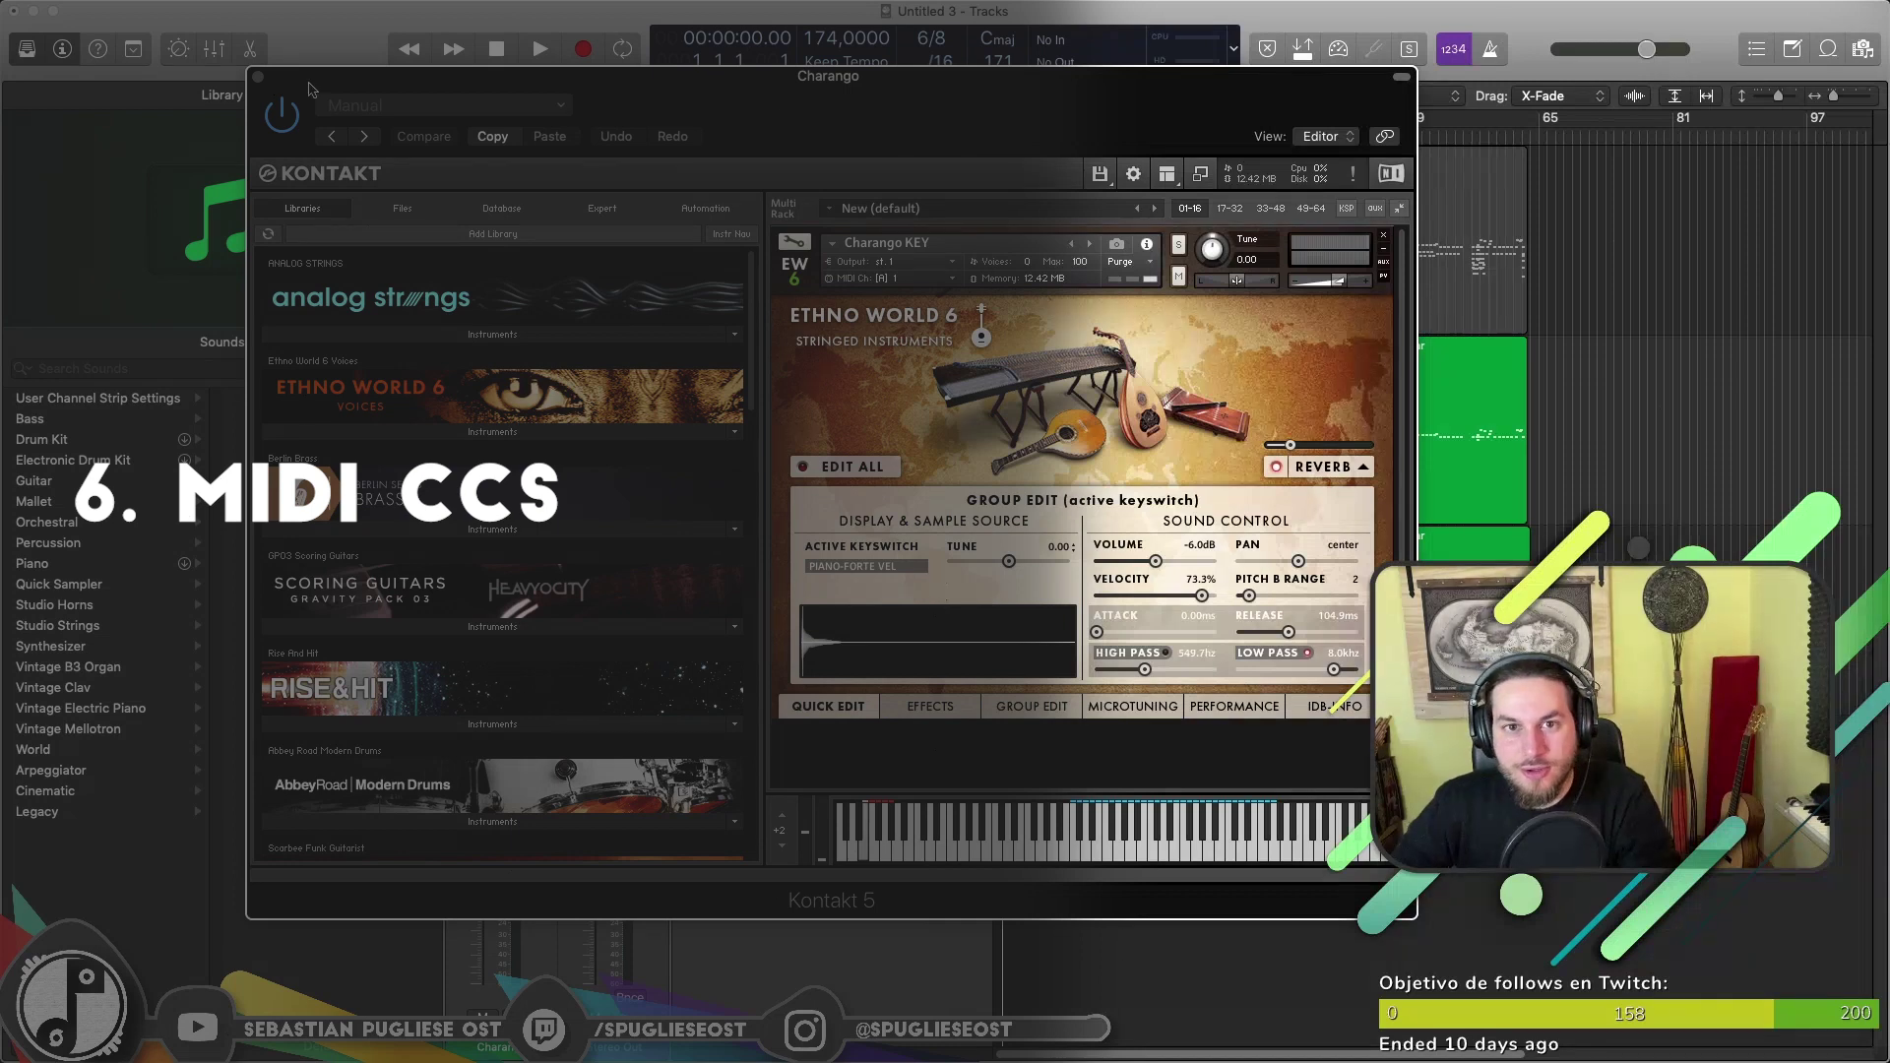
click(254, 79)
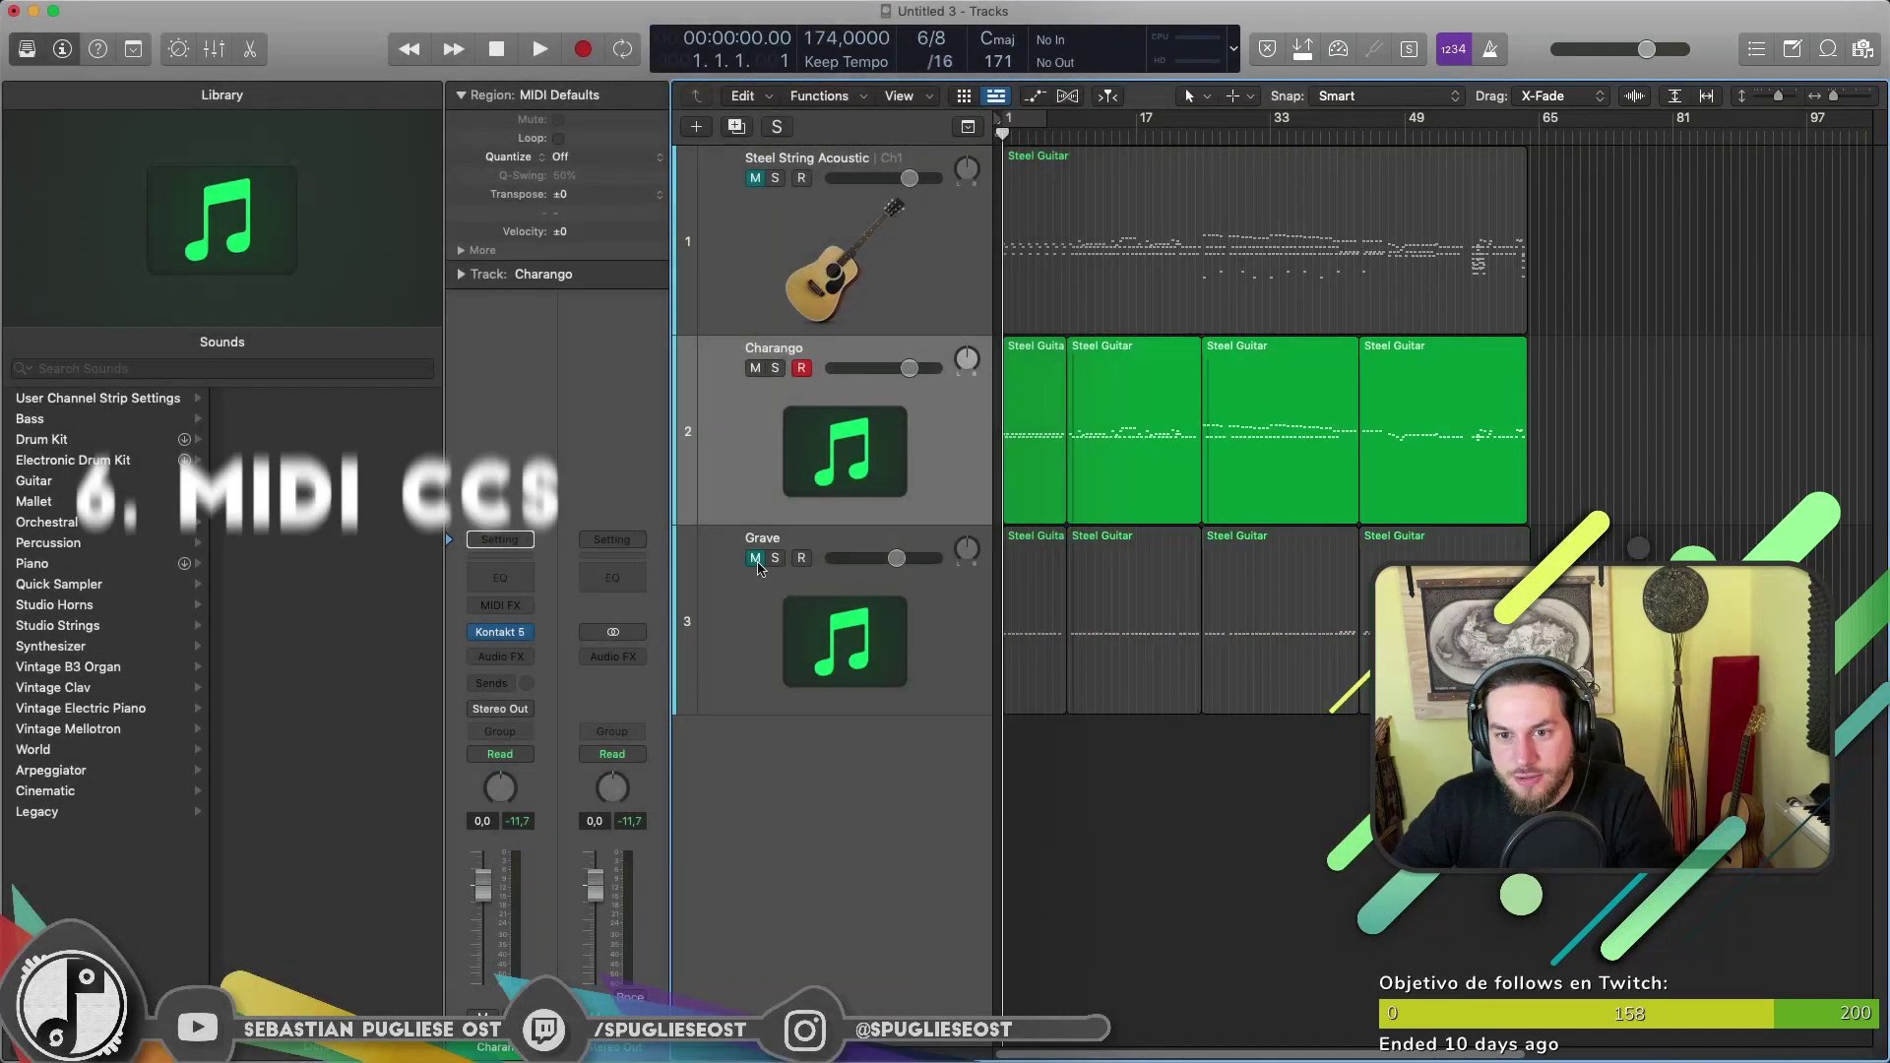
click(883, 470)
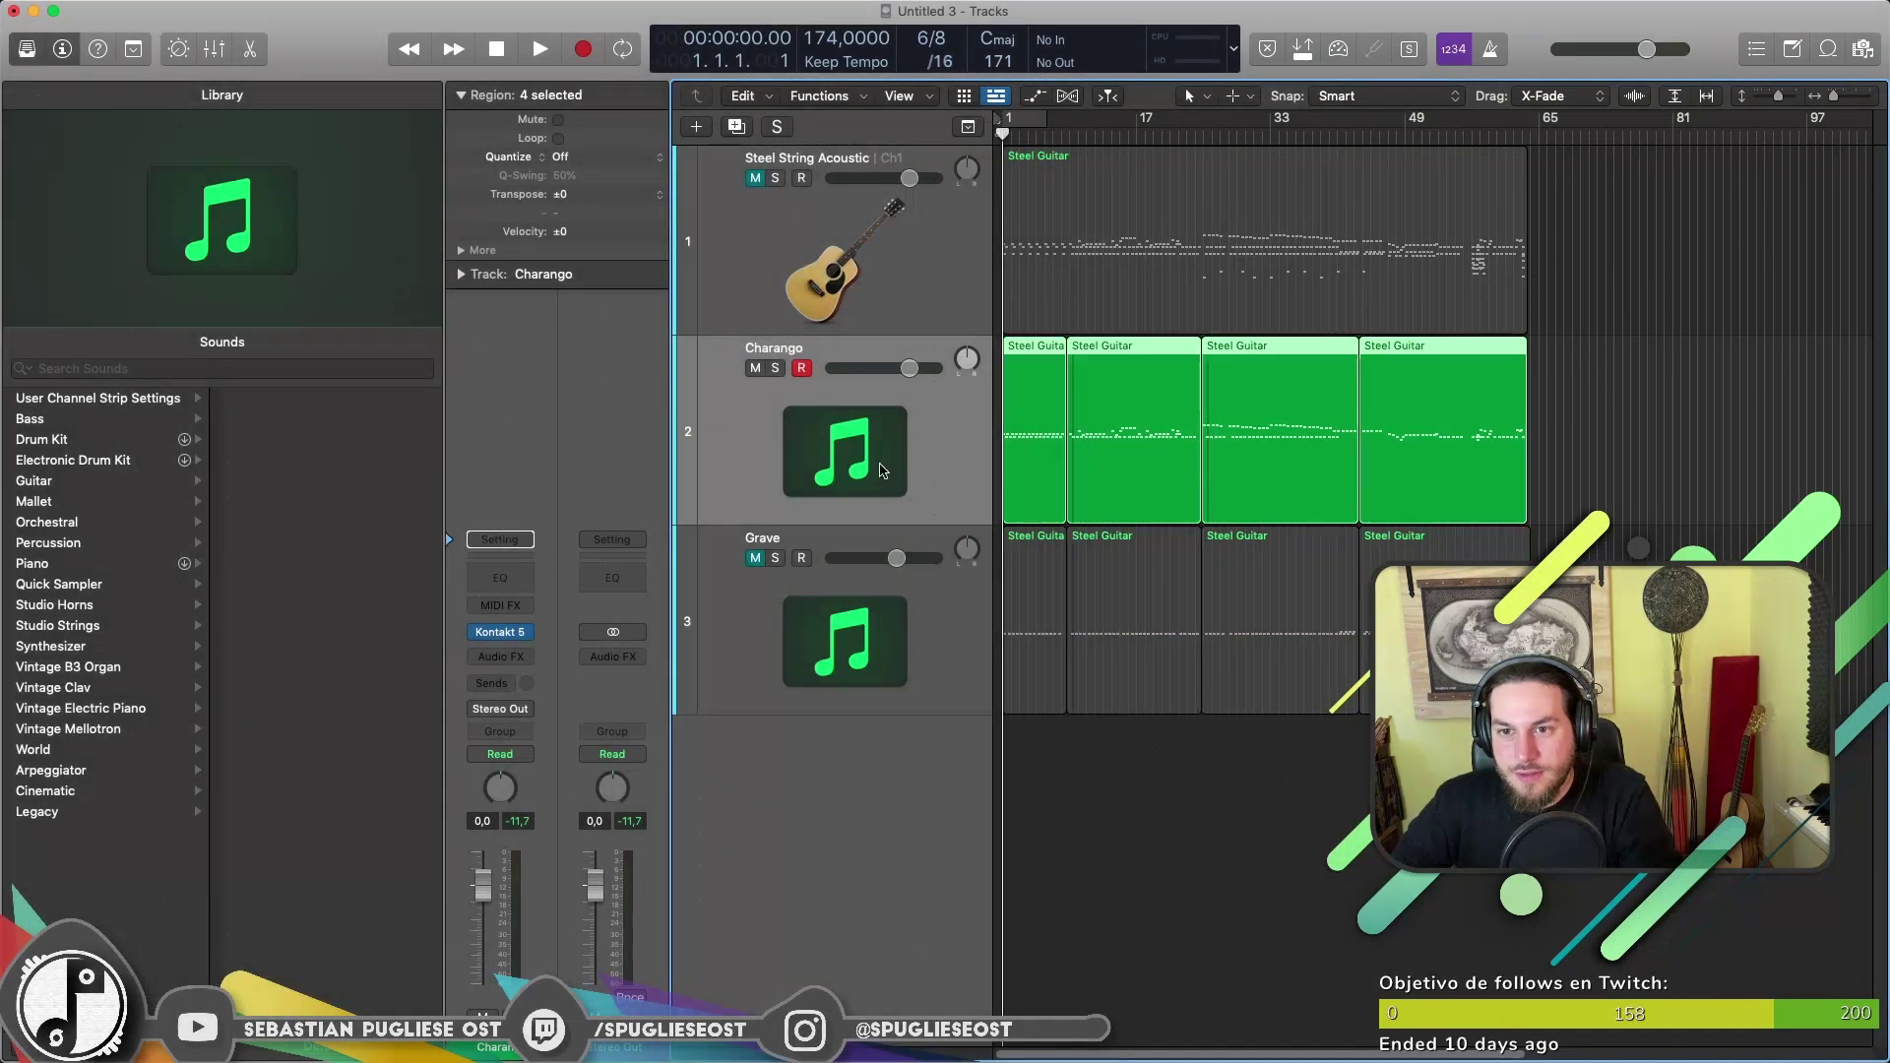
Reopen the Charango track's Kontakt instrument and play the part from bar 1 while moving its modulation wheel.
click(509, 634)
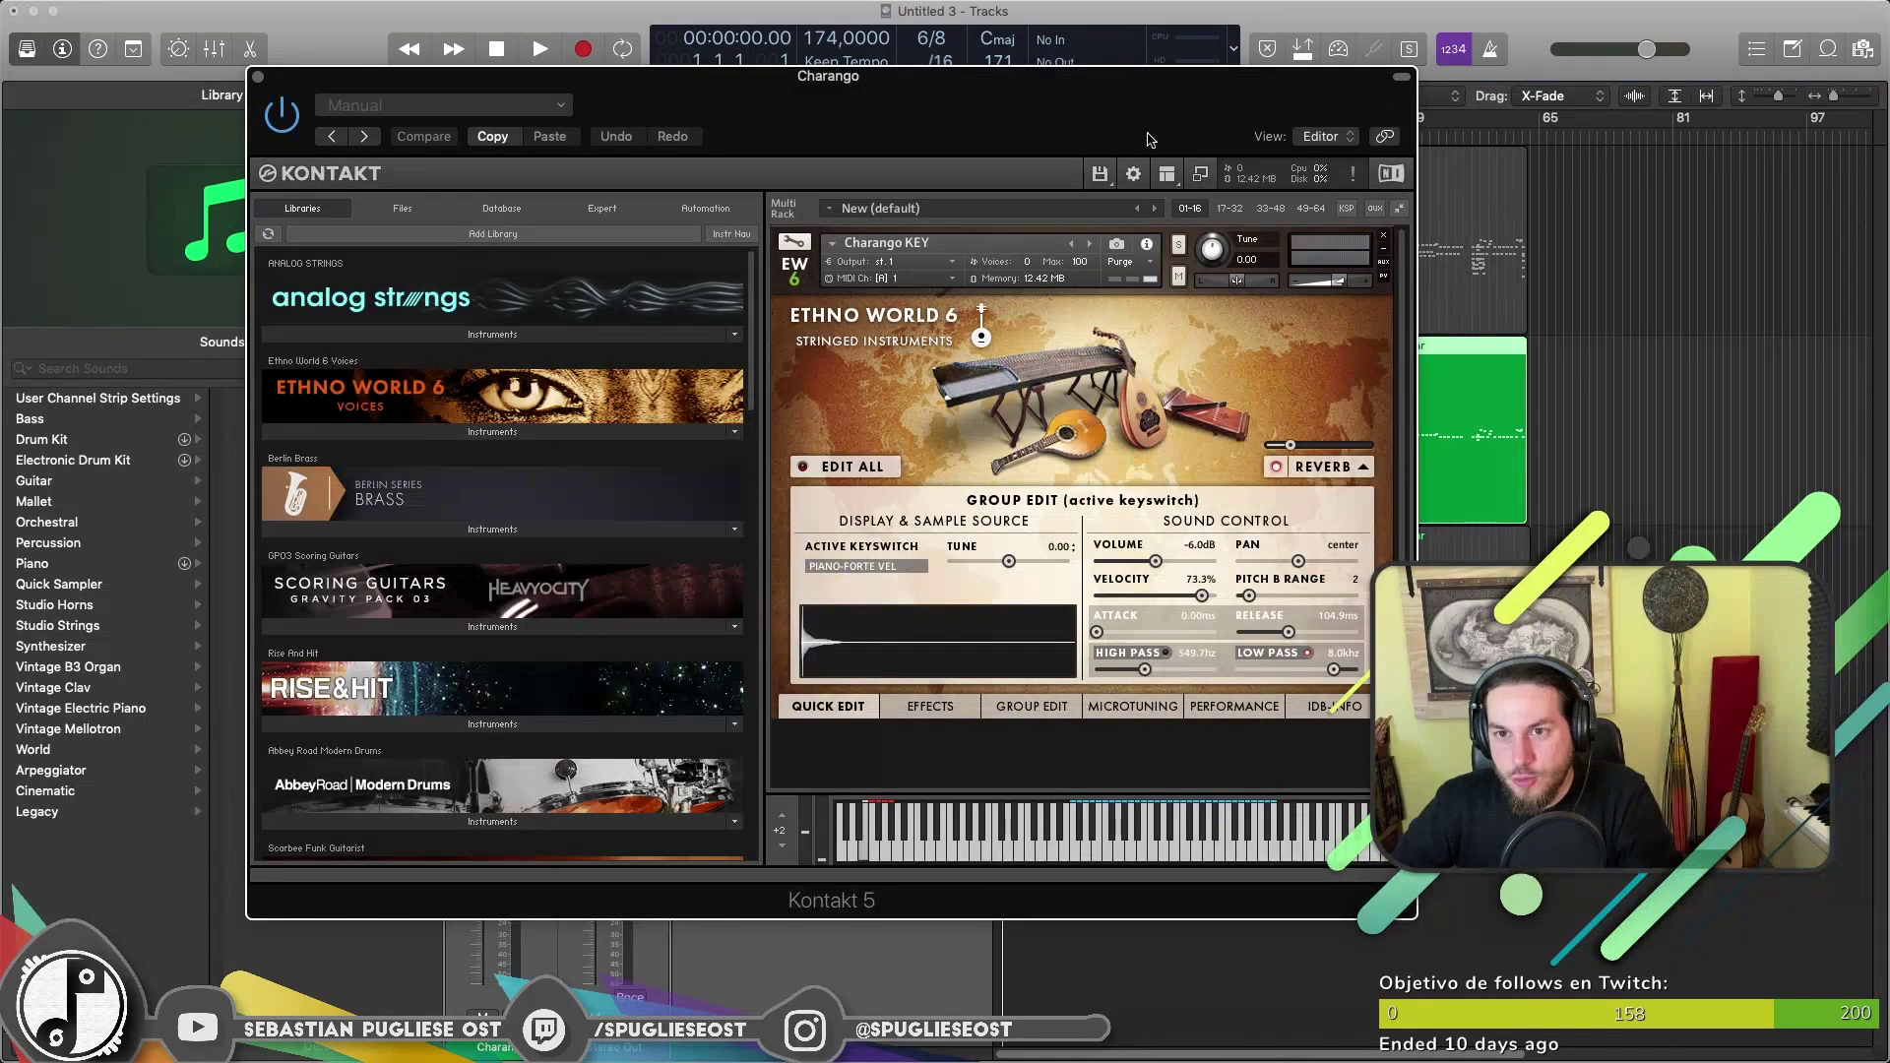
drag(1149, 140, 650, 117)
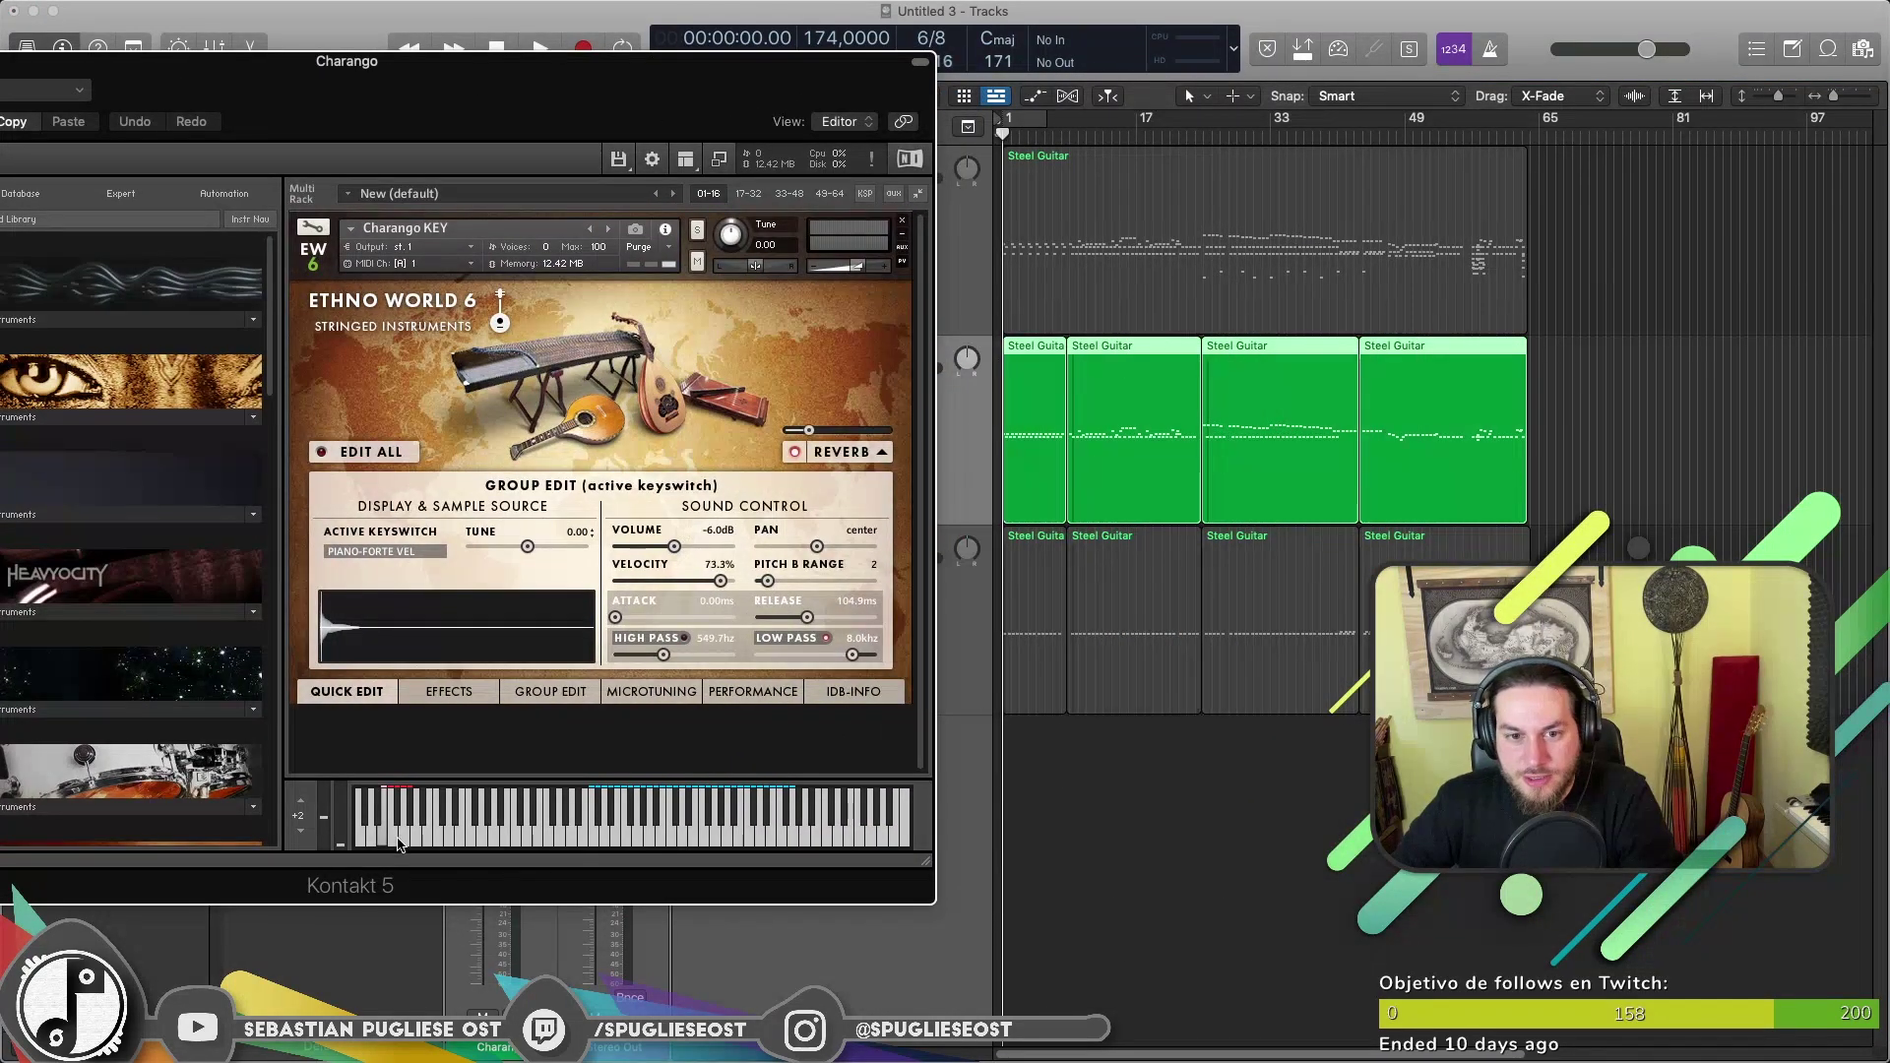
key(space)
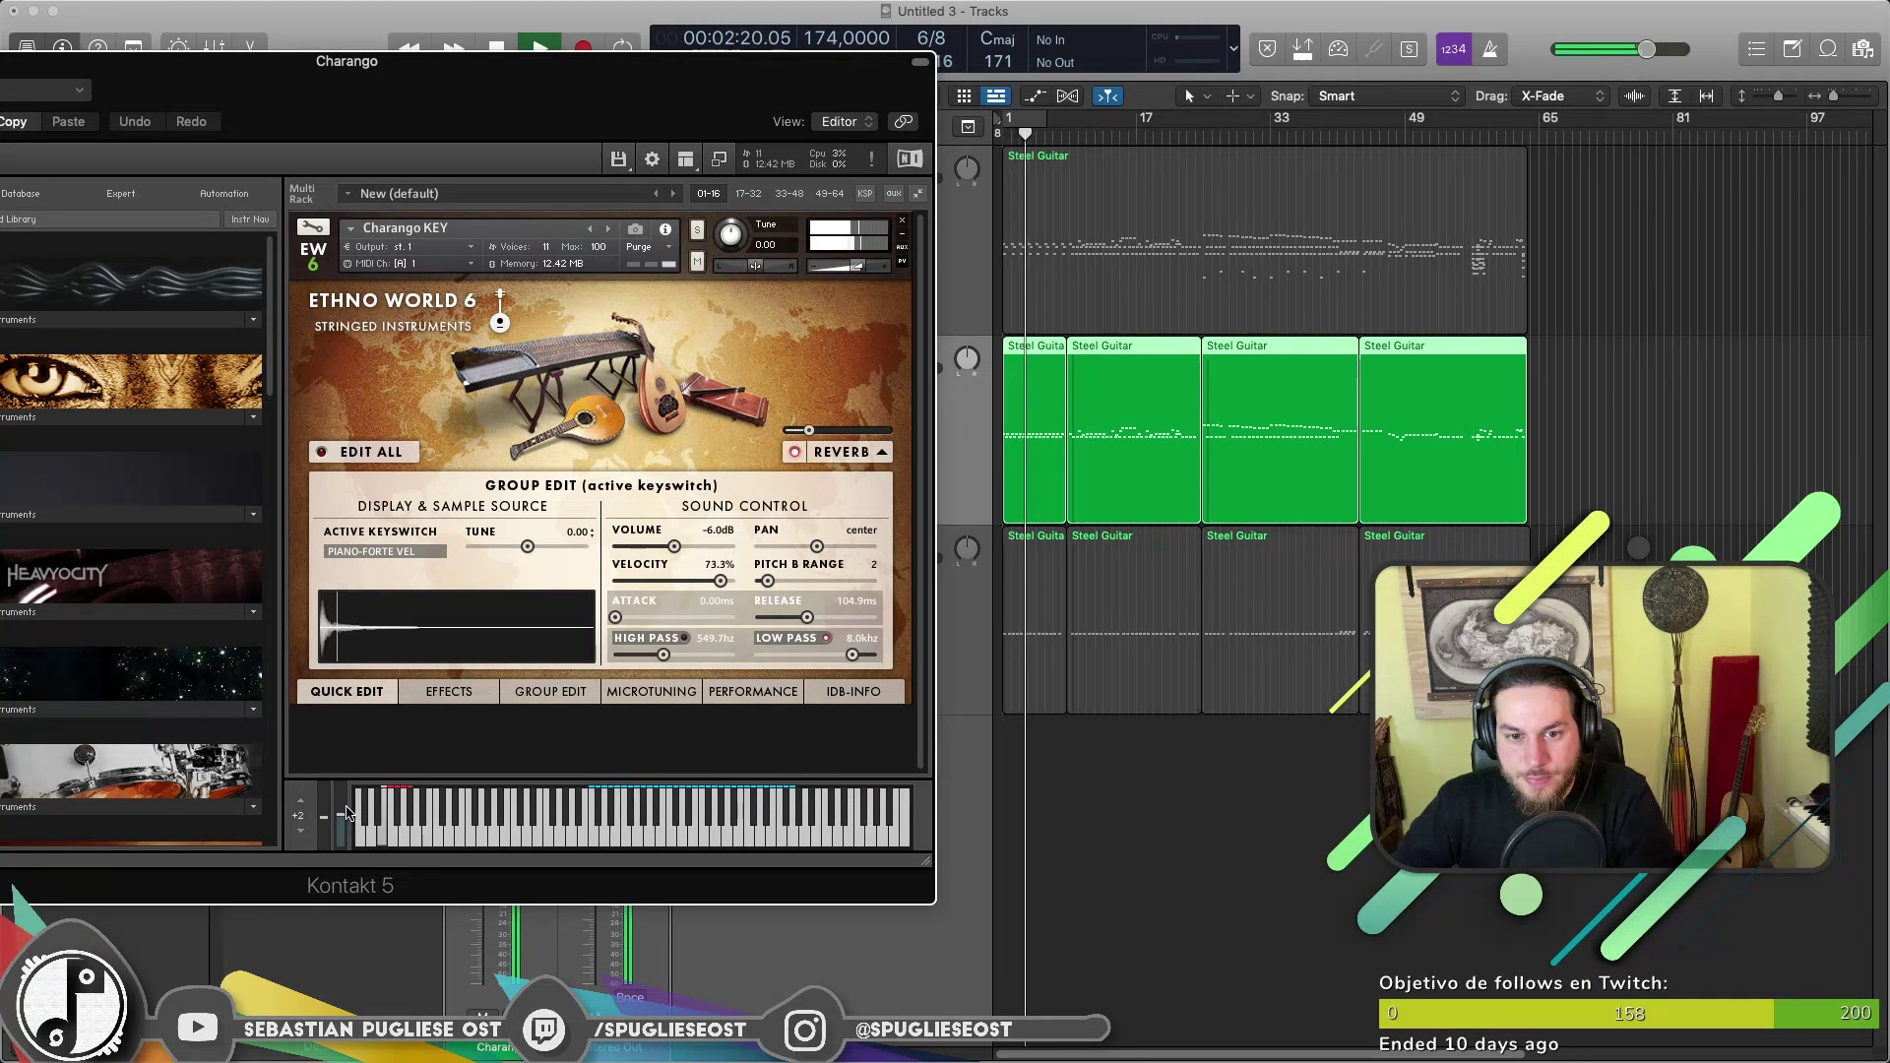
key(space)
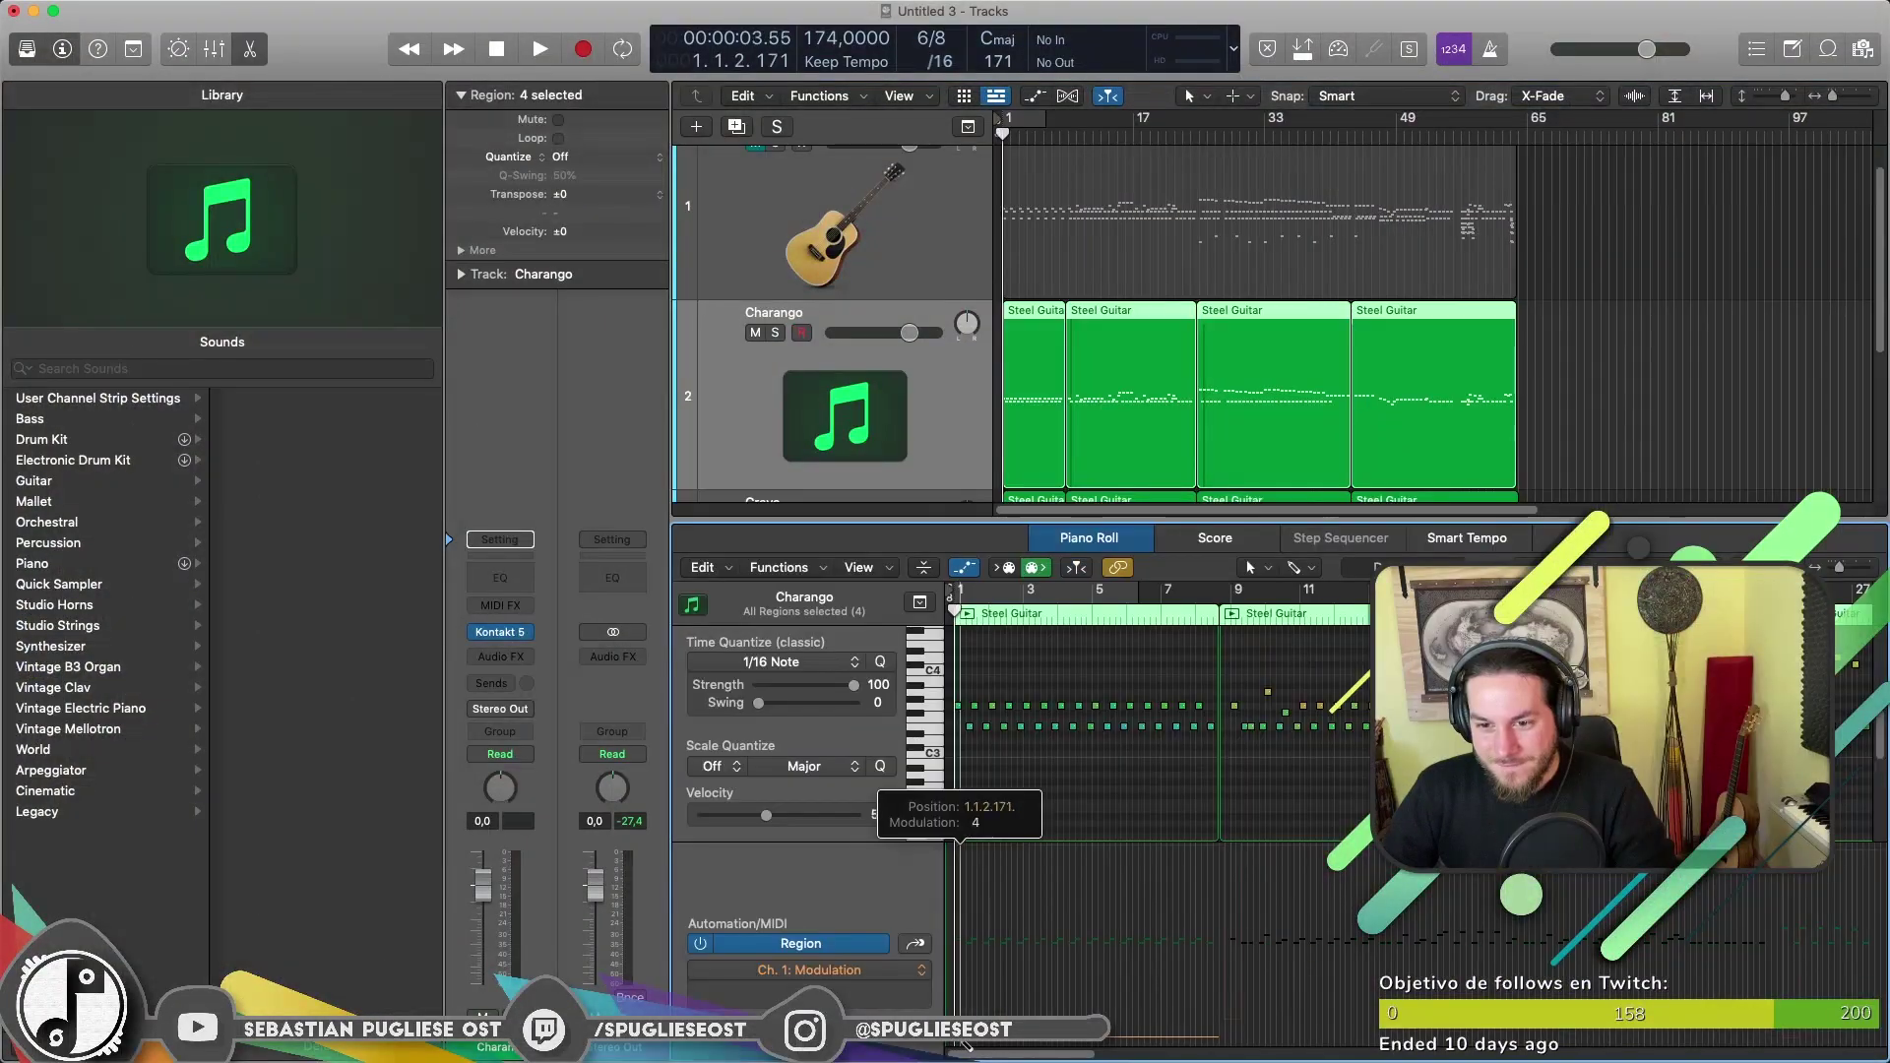
Draw a varying modulation curve across the first two Charango regions and play the result.
drag(968, 1047, 992, 1048)
drag(997, 1045, 1140, 817)
key(space)
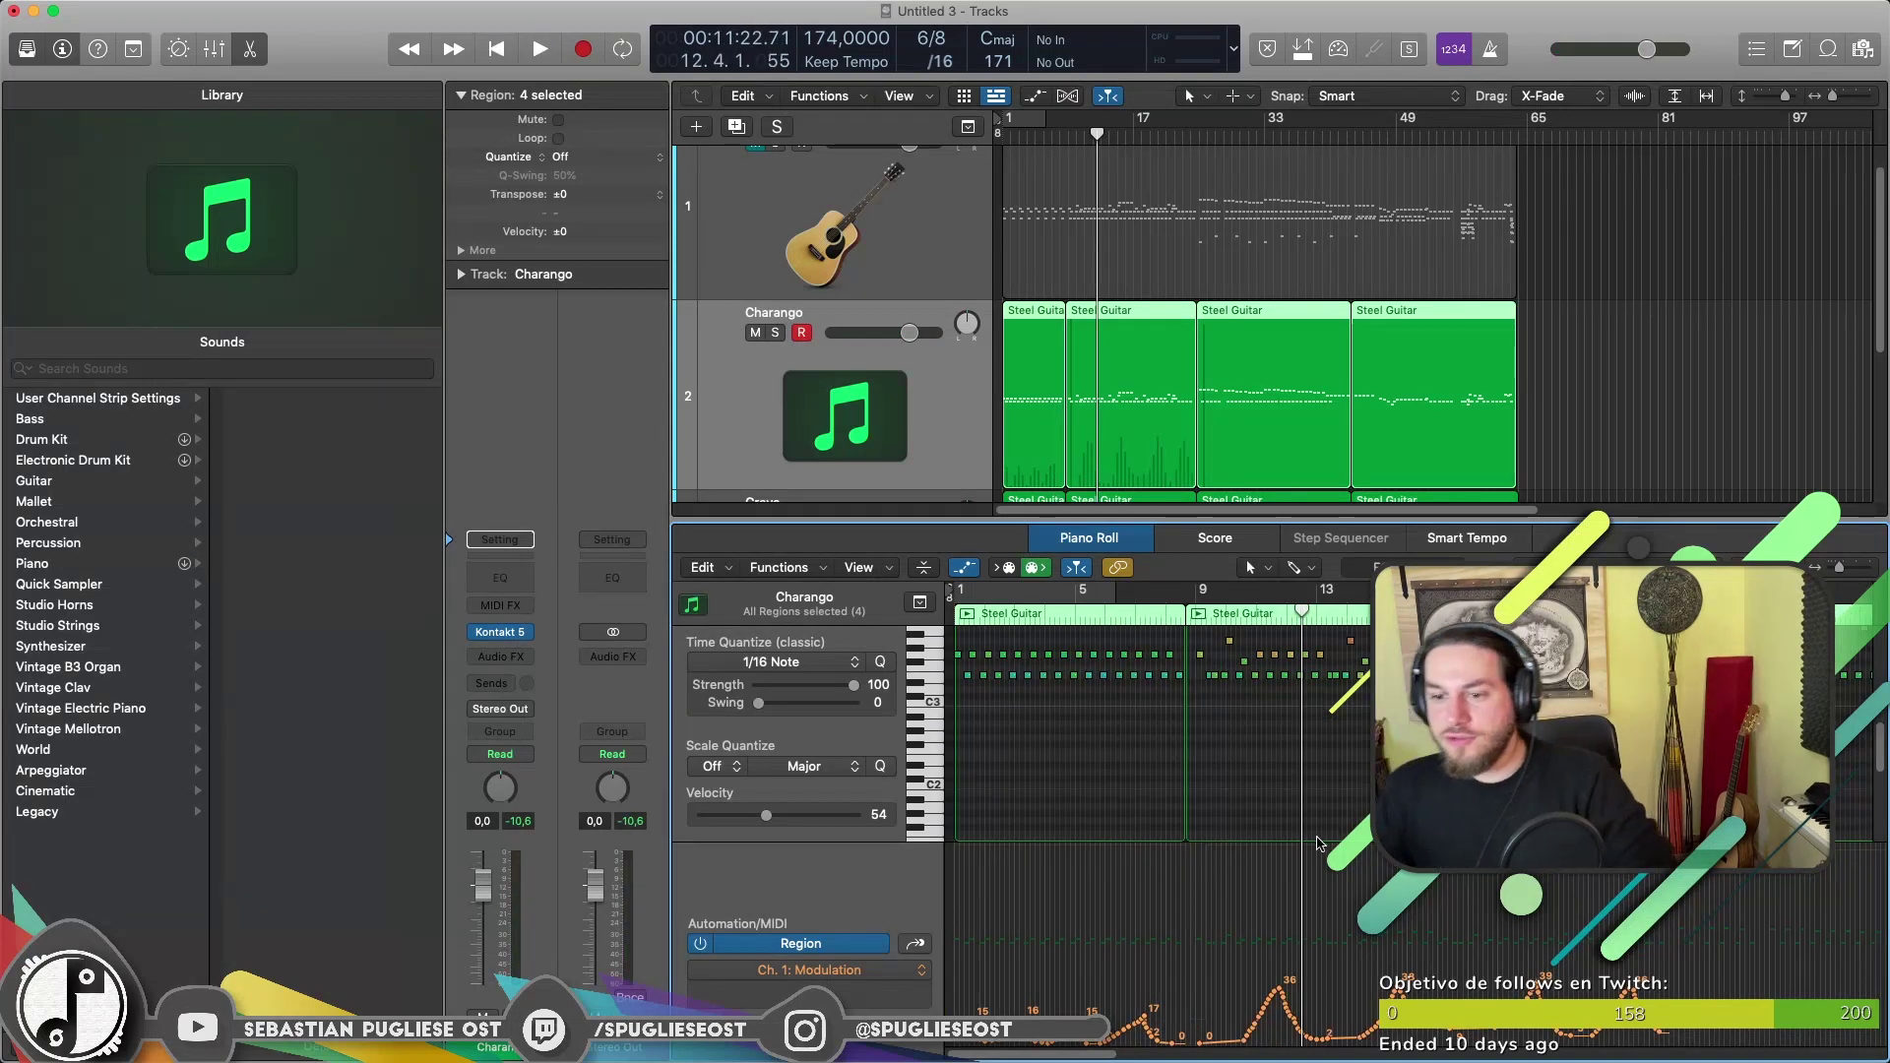
click(1188, 611)
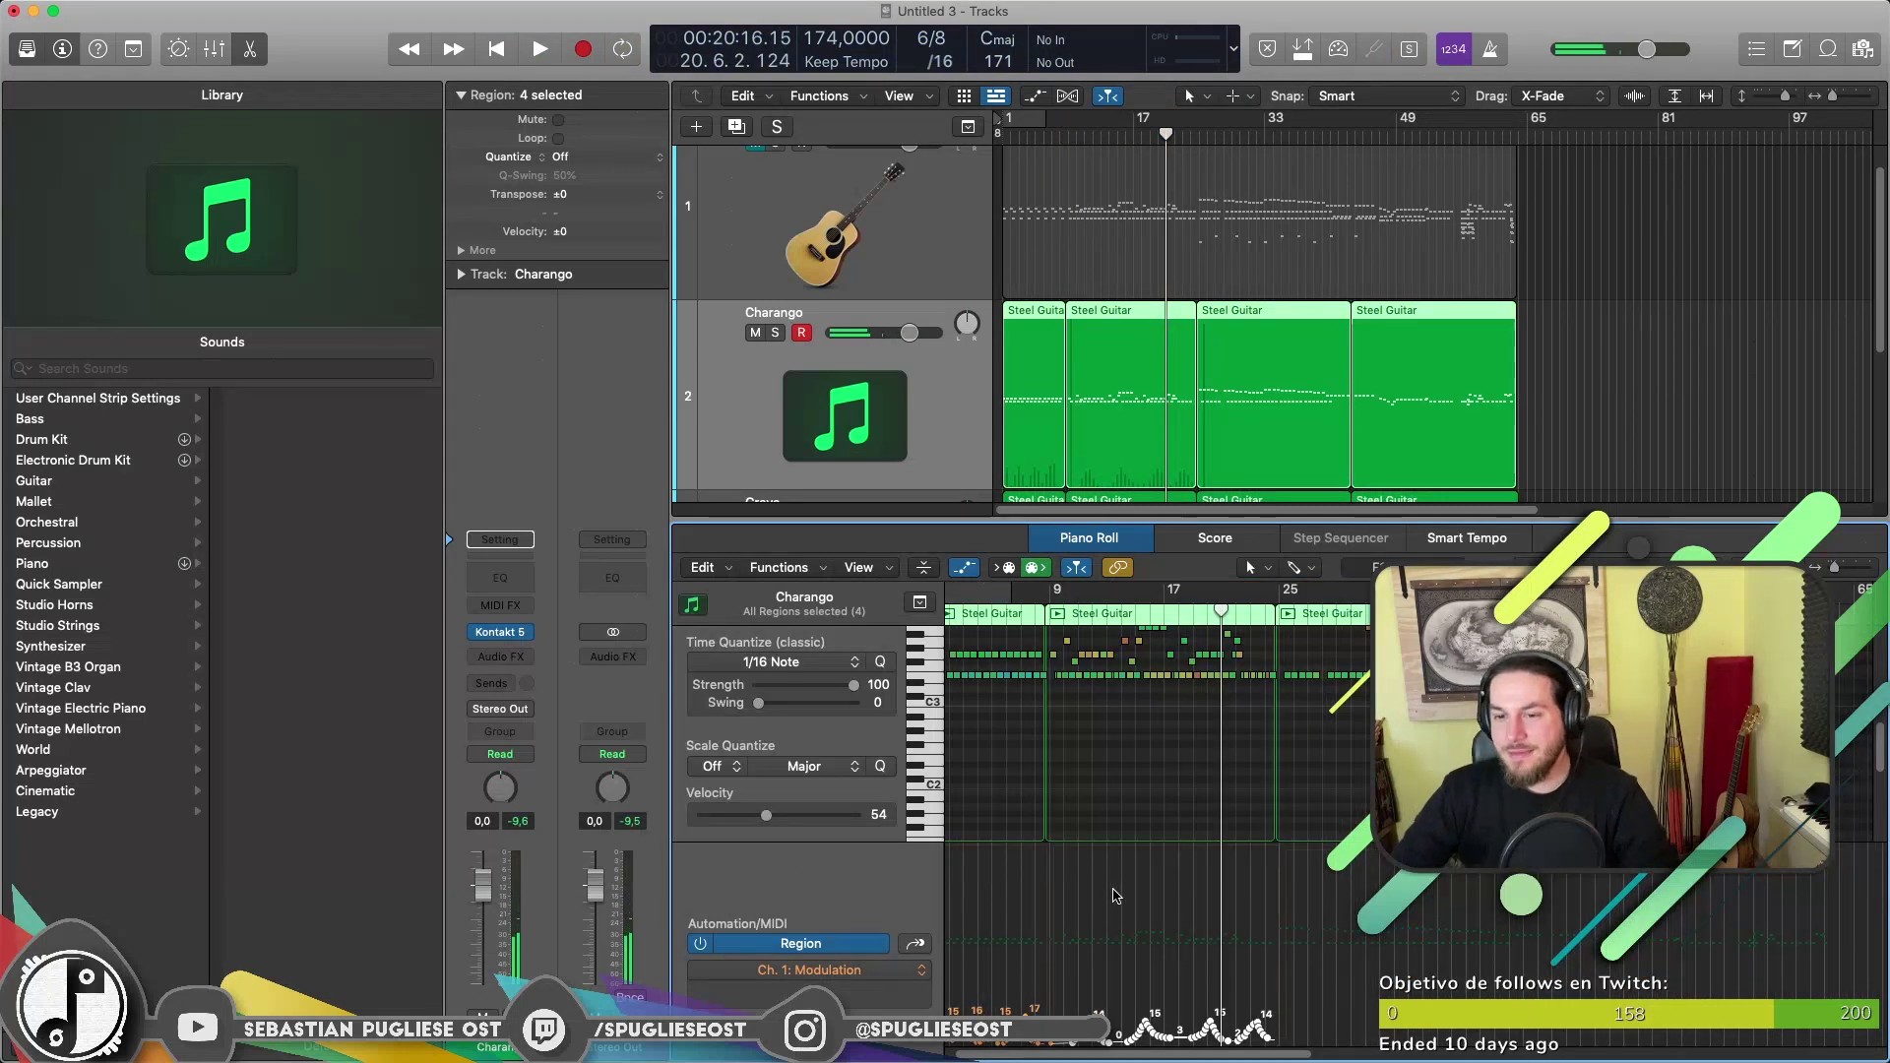
Draw a rising and falling modulation curve across the third Charango region from bar 25.
scroll(1115, 895, down, 4)
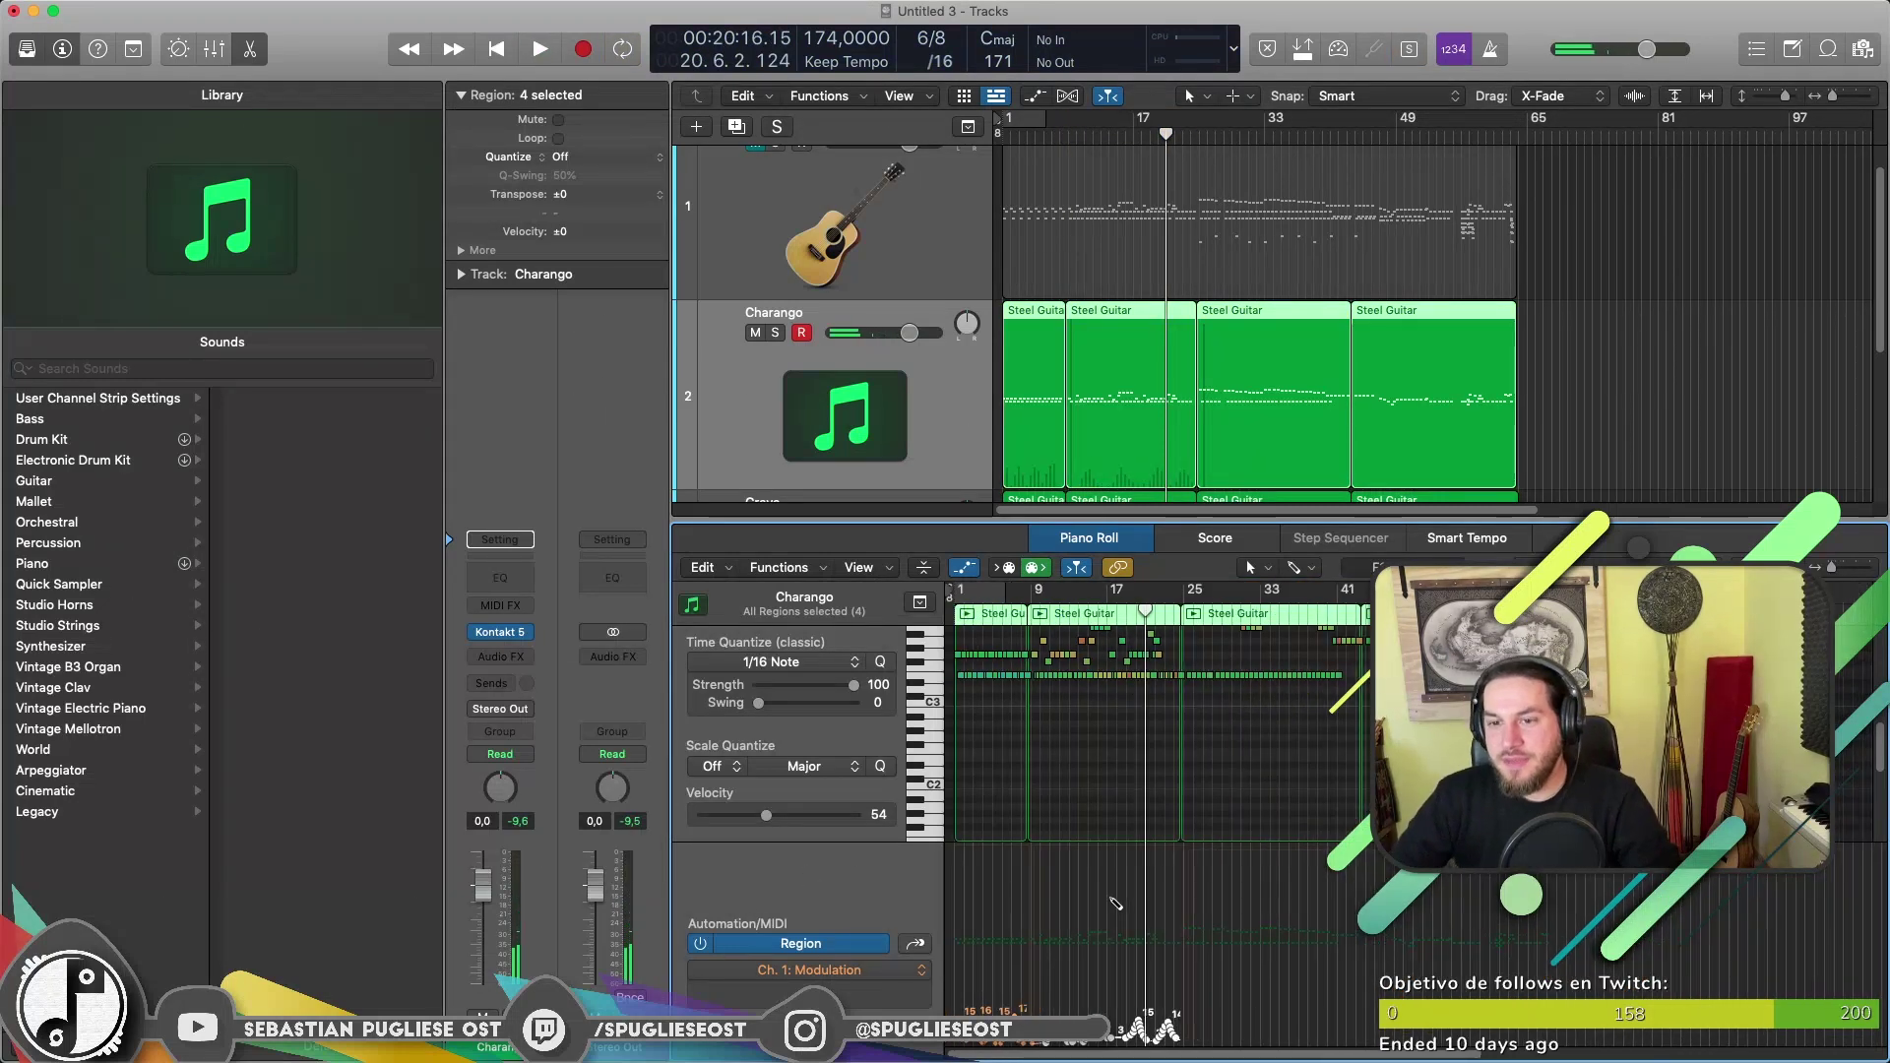
scroll(1283, 739, up, 3)
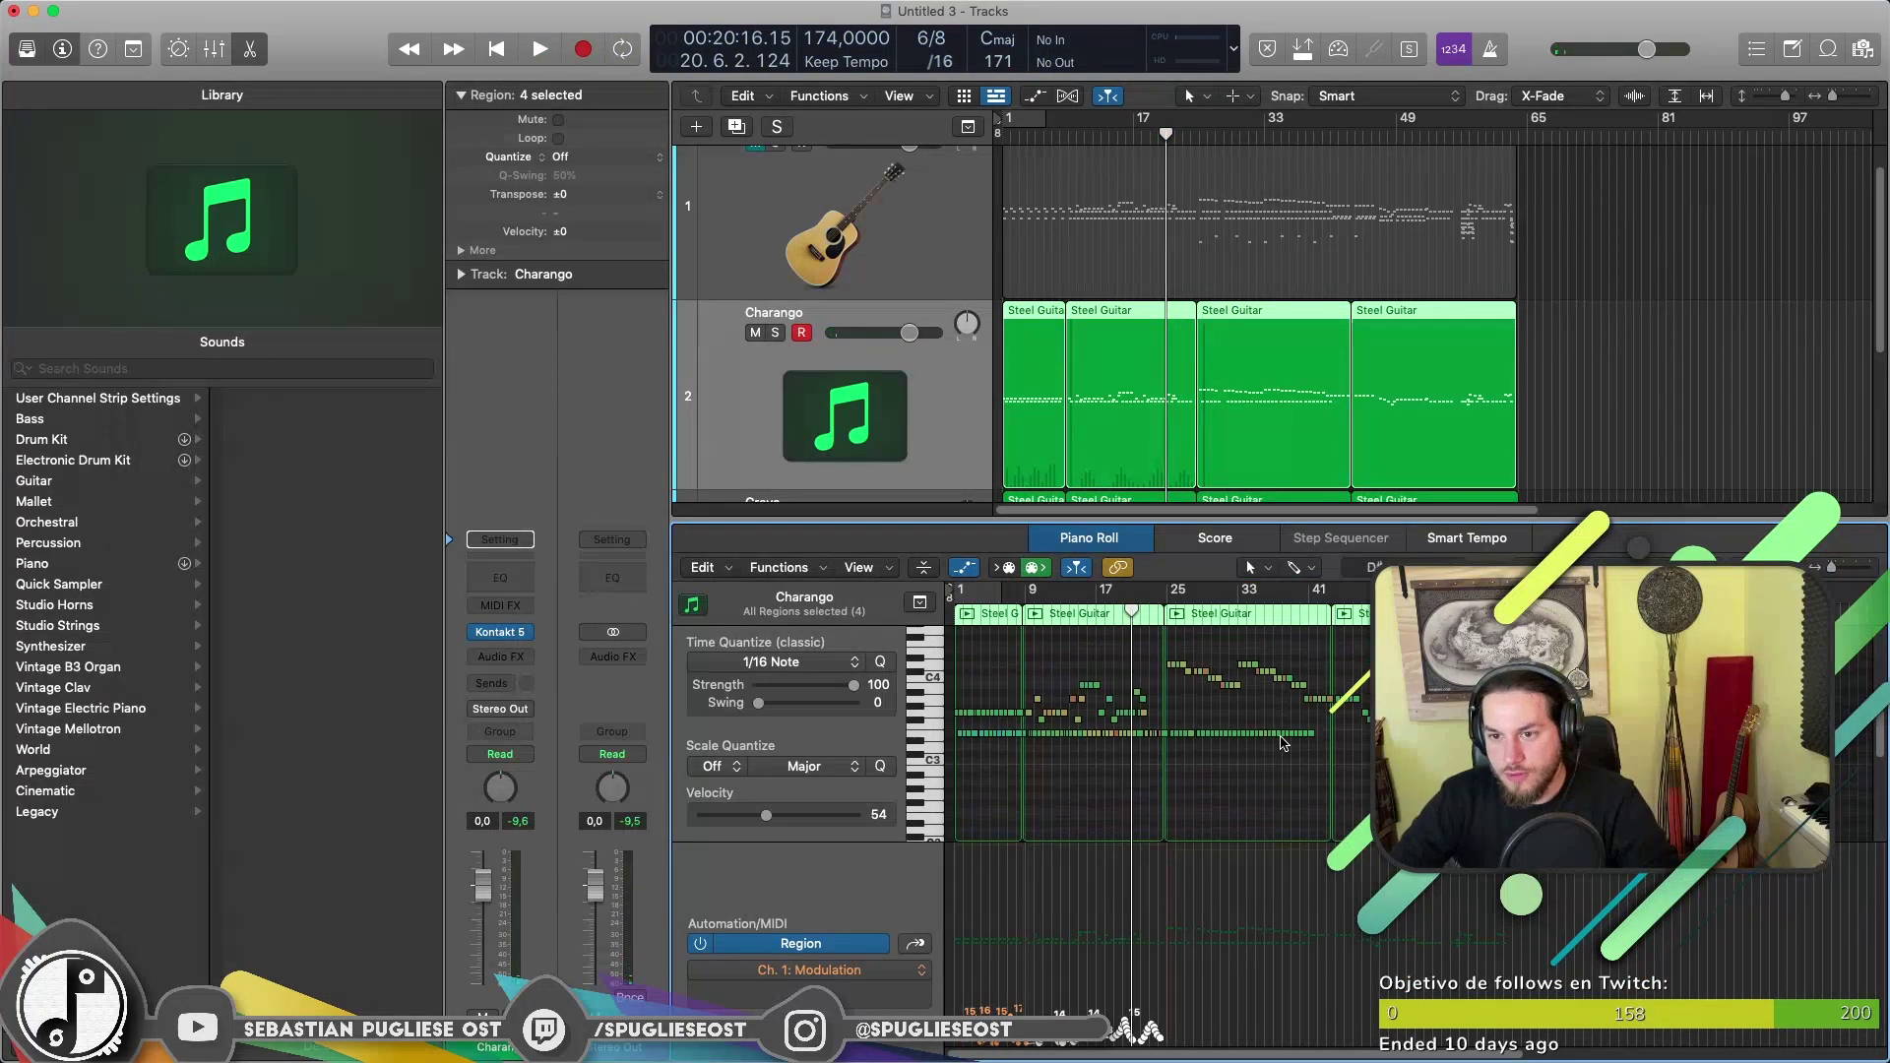
scroll(1282, 740, up, 4)
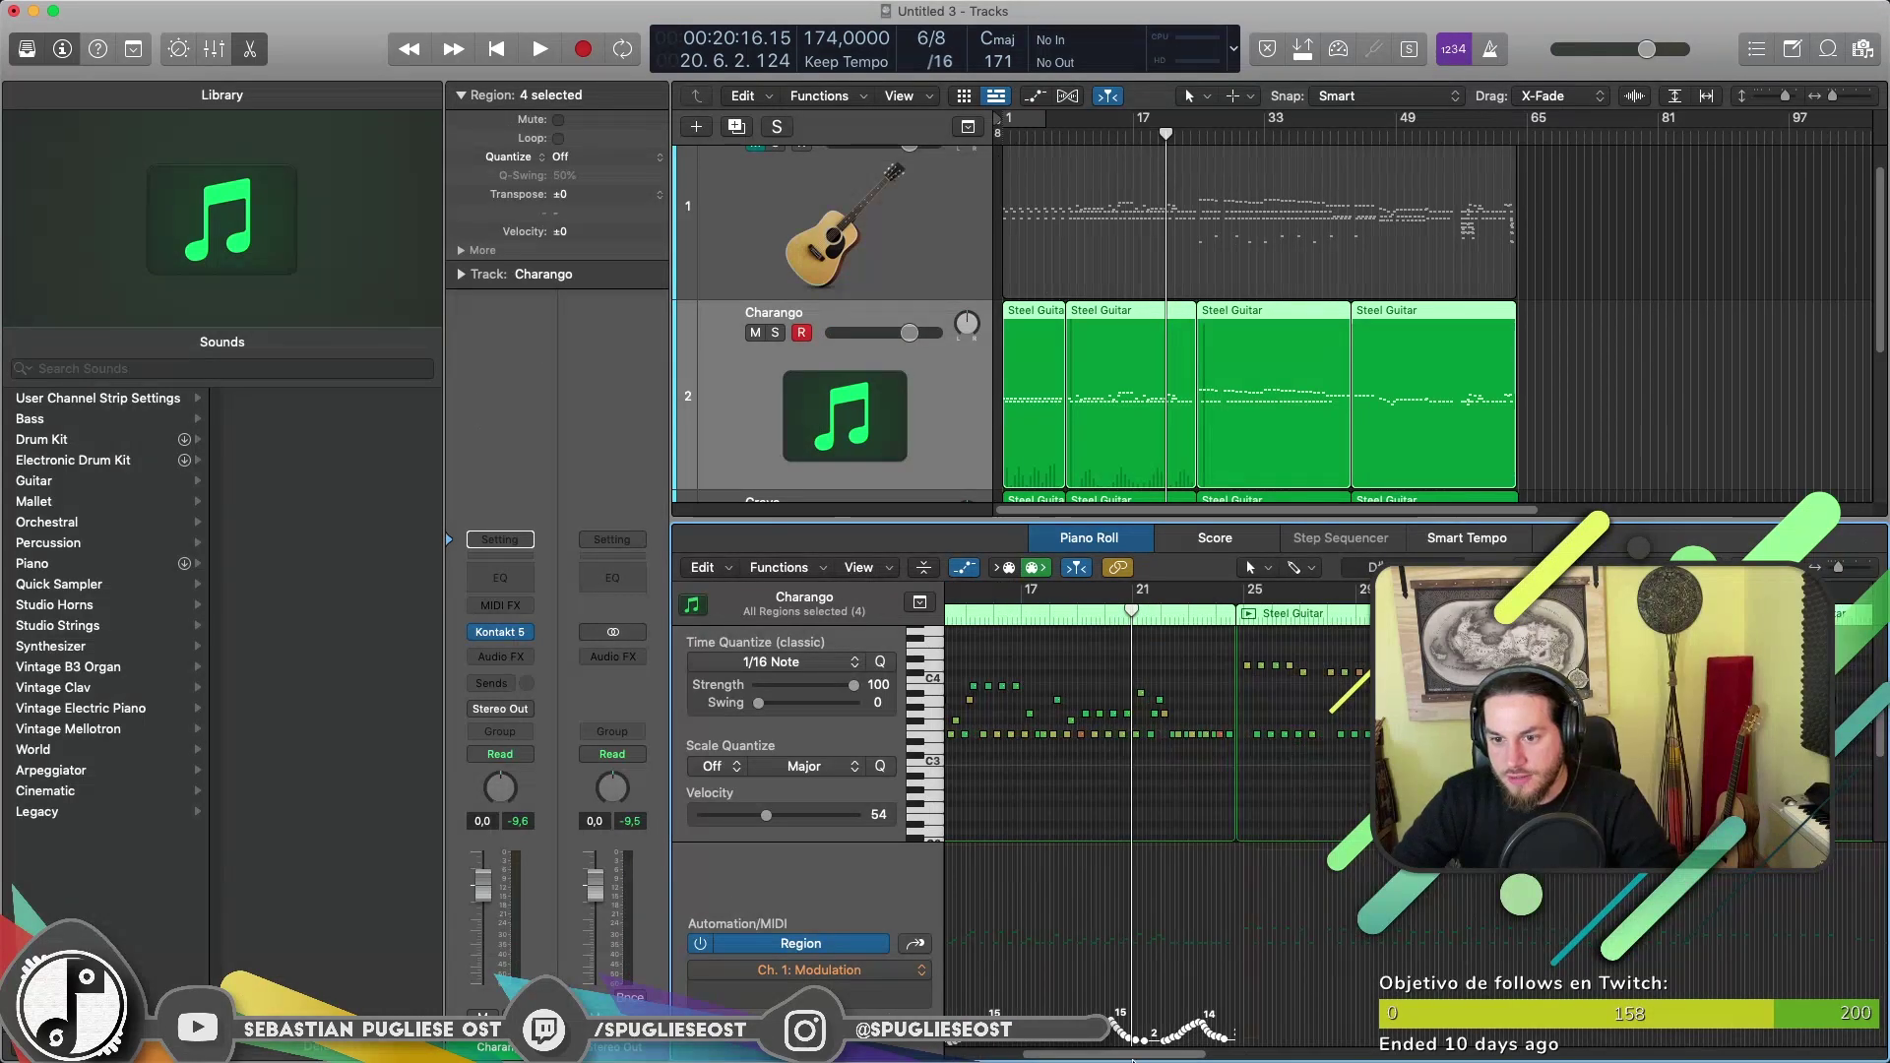
drag(1132, 1058, 1055, 842)
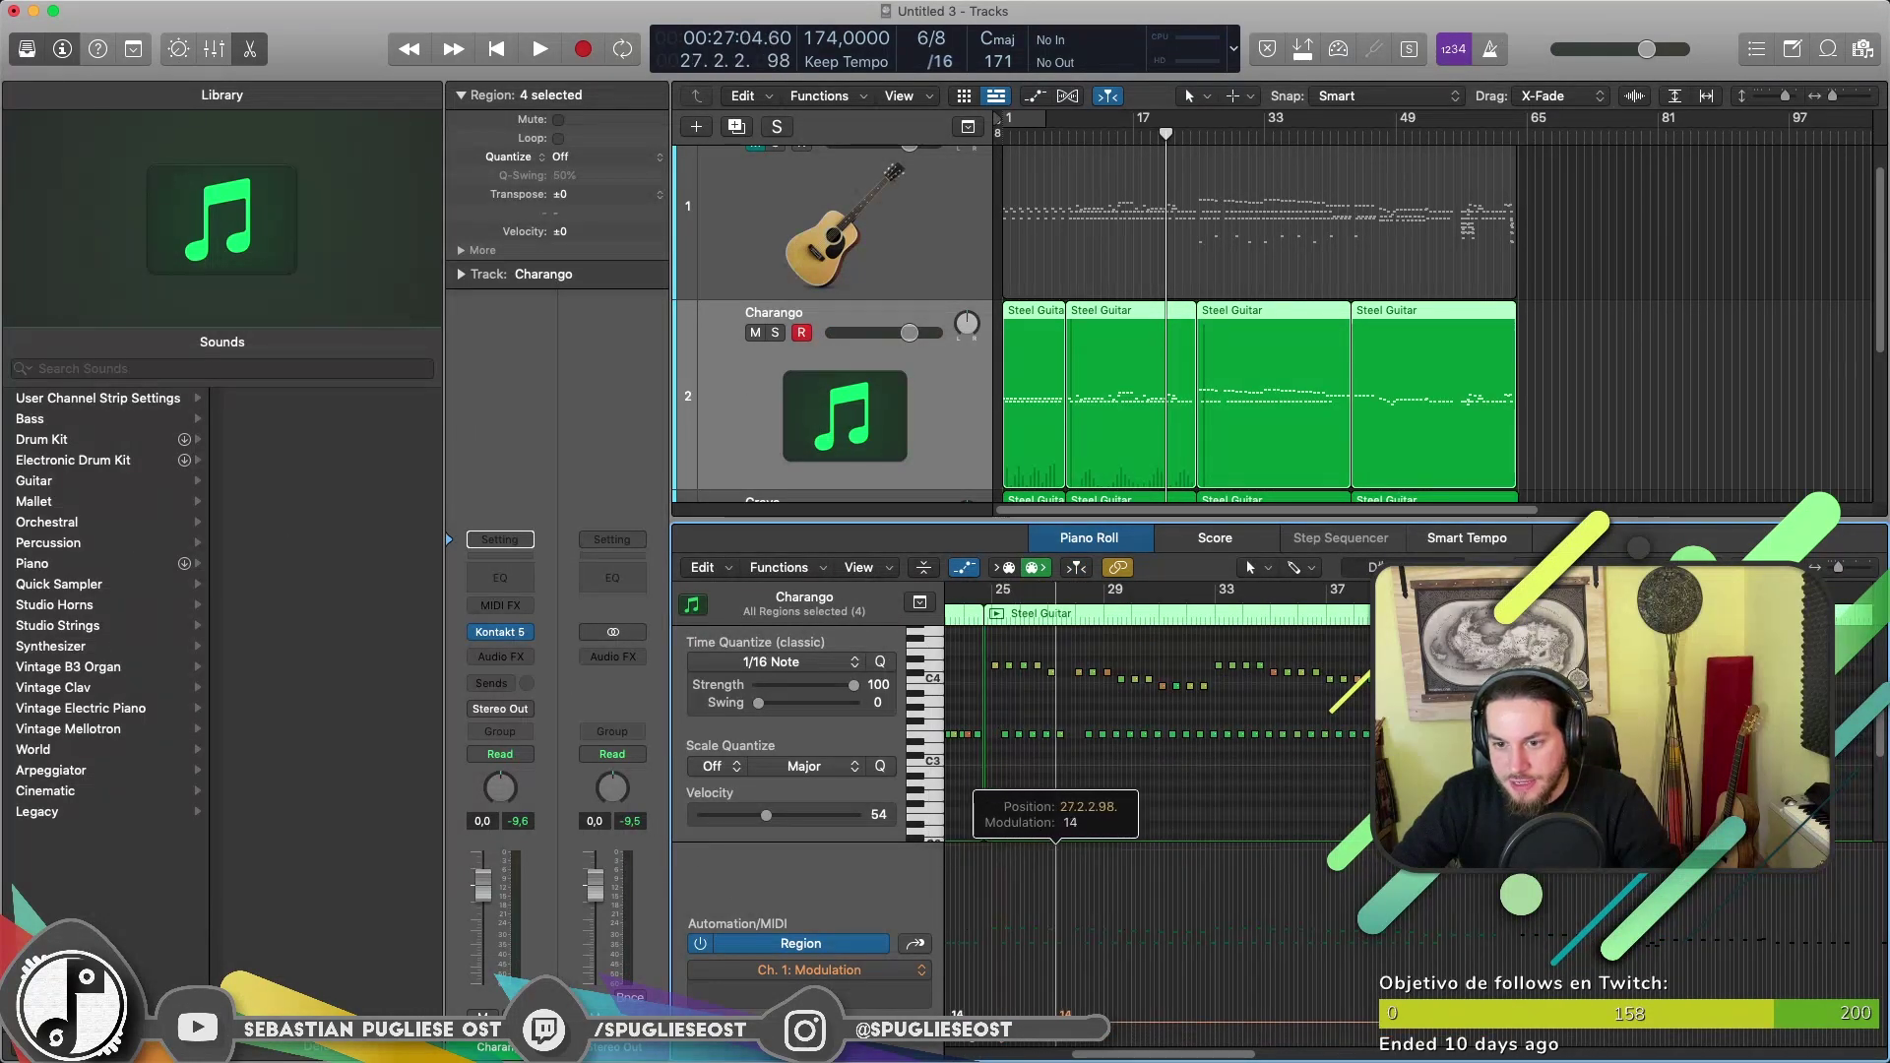
mouse_move(1059, 1034)
mouse_down()
mouse_move(1245, 1041)
mouse_move(1313, 1021)
mouse_move(1161, 918)
mouse_move(1132, 1024)
mouse_up()
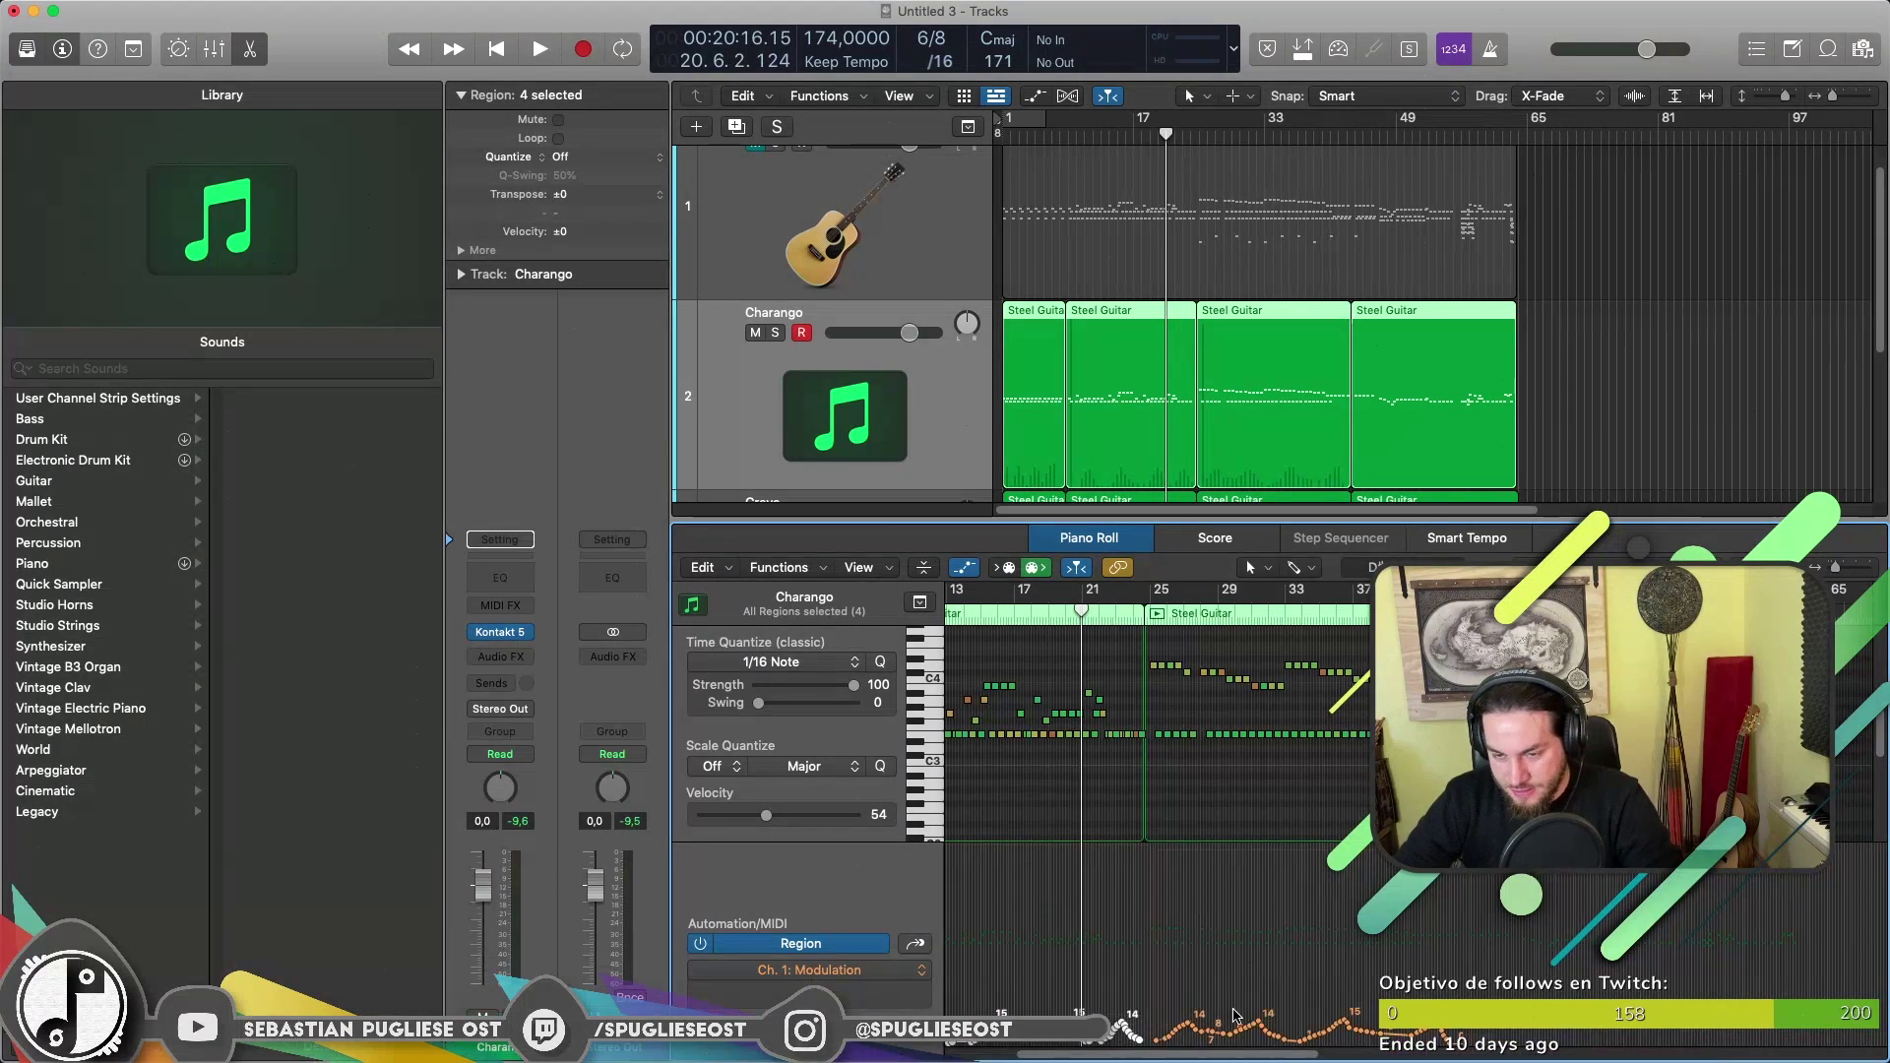
drag(1230, 1058, 1140, 1056)
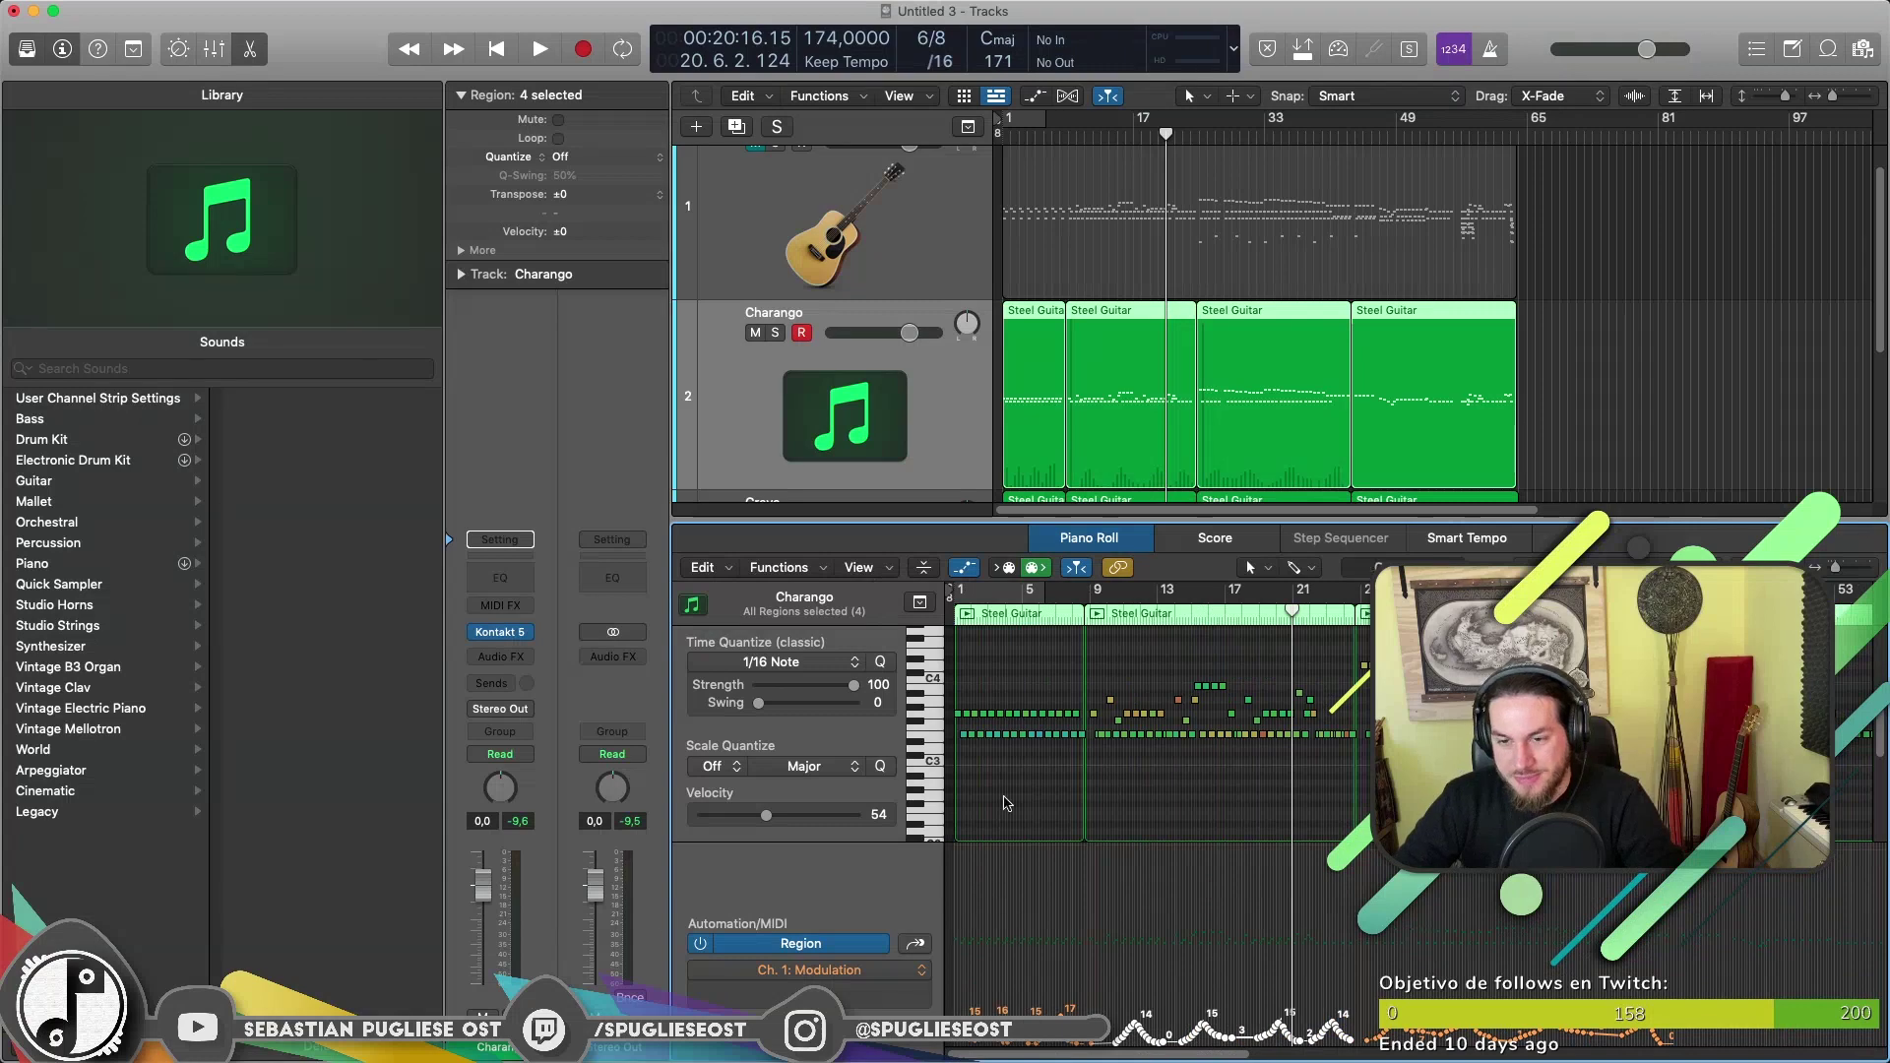
Hide the Piano Roll editor and open the Charango track's Kontakt instrument, moving its window clear of the regions.
drag(1208, 519, 1208, 1043)
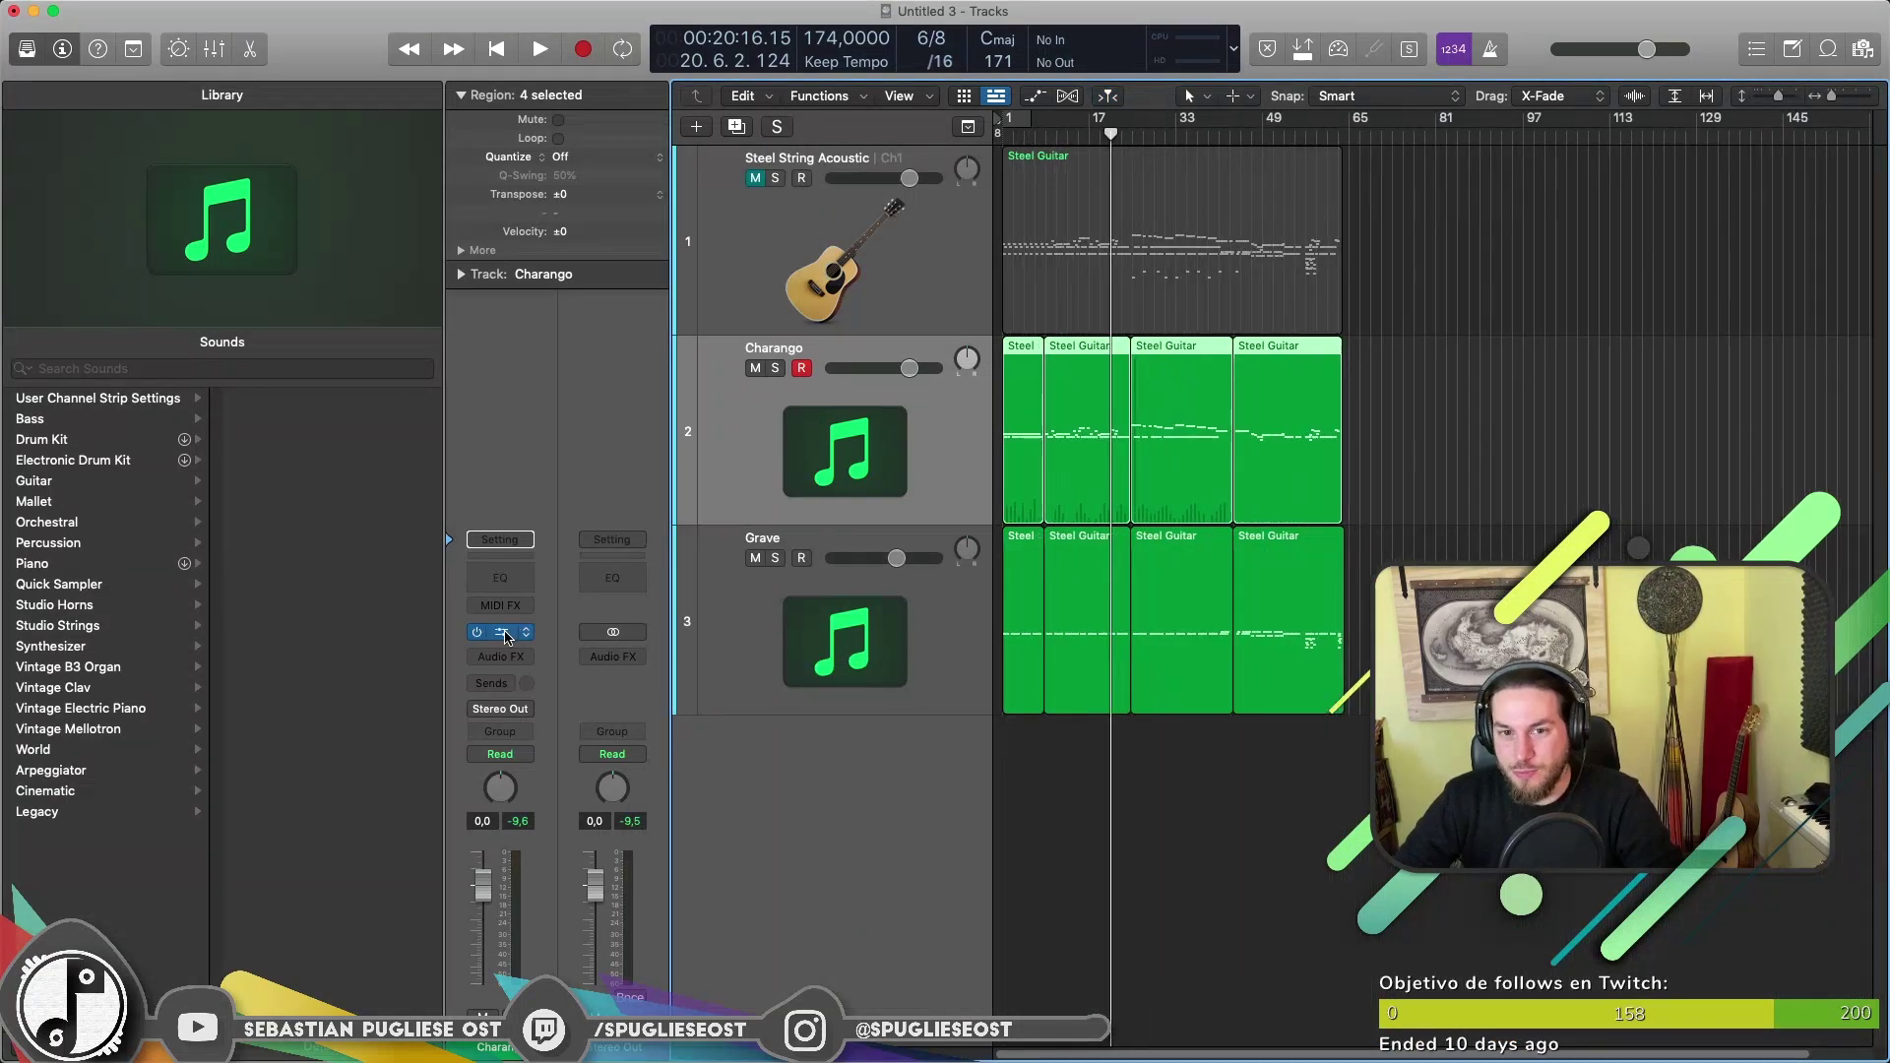
key(v)
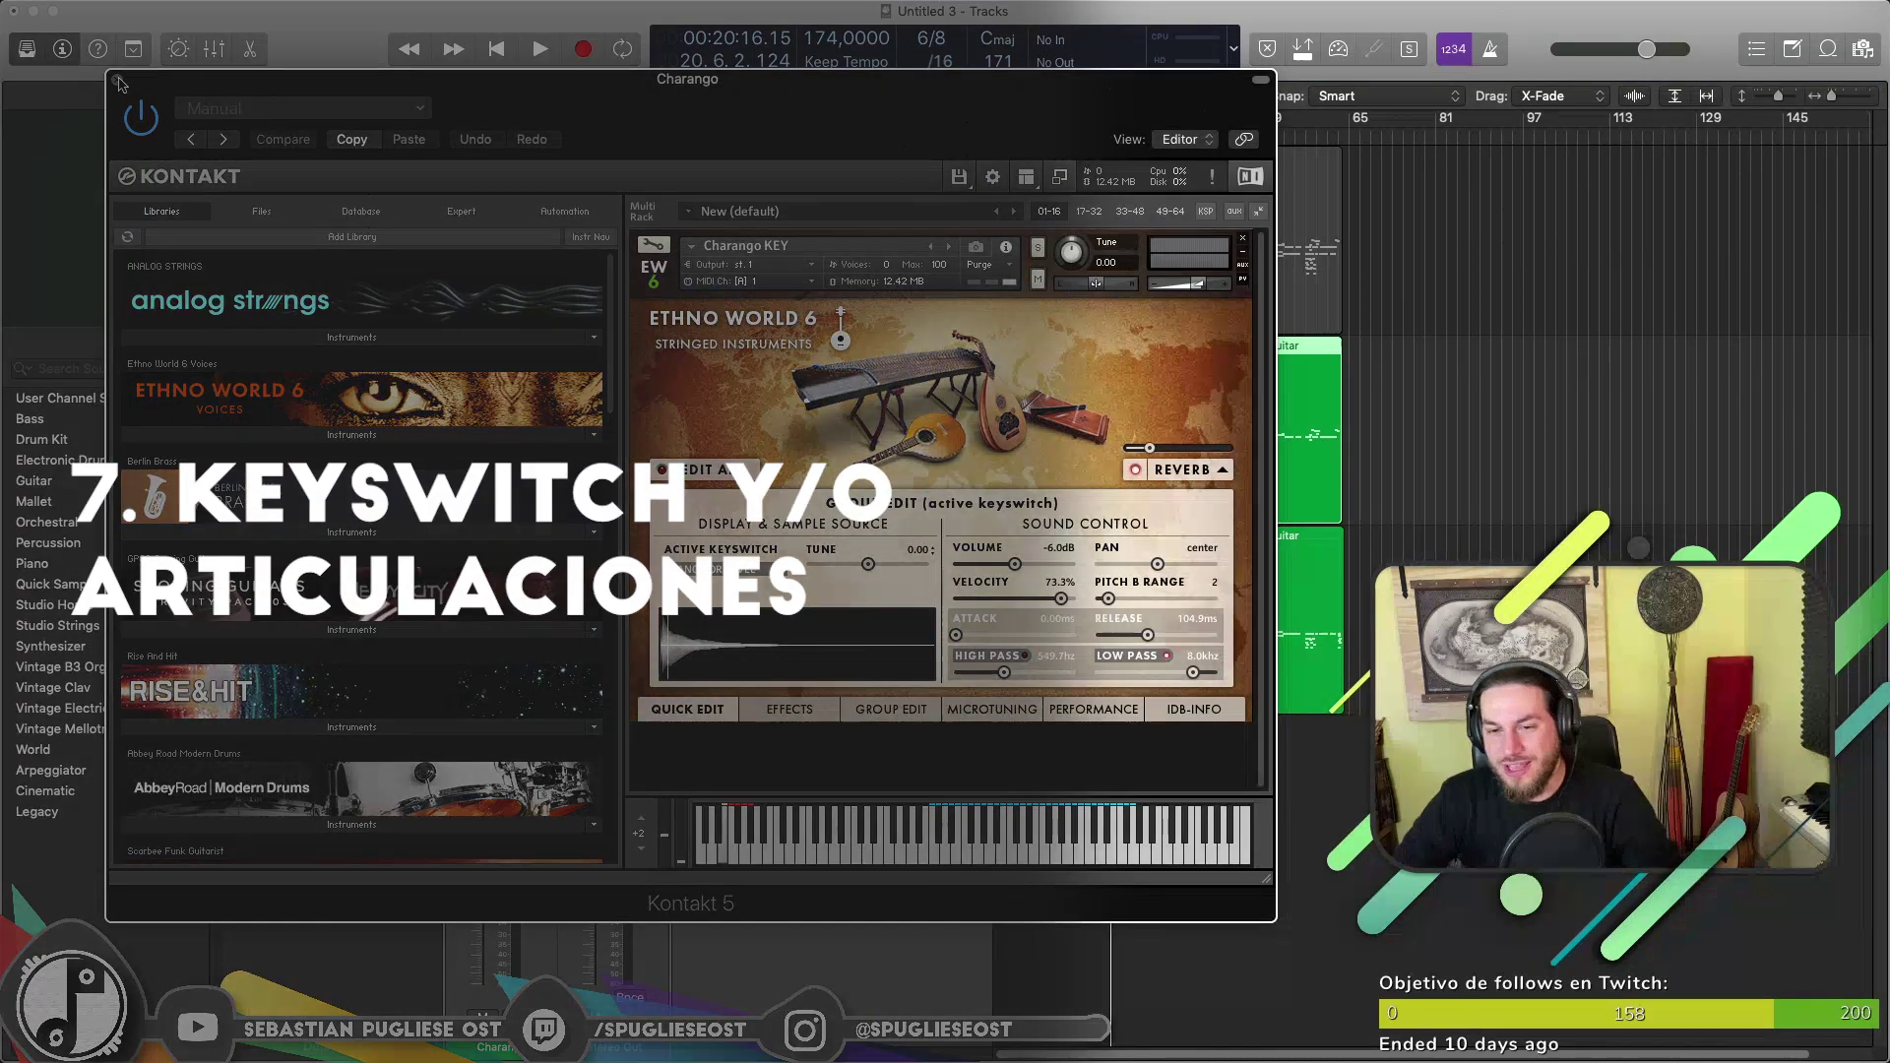
click(118, 81)
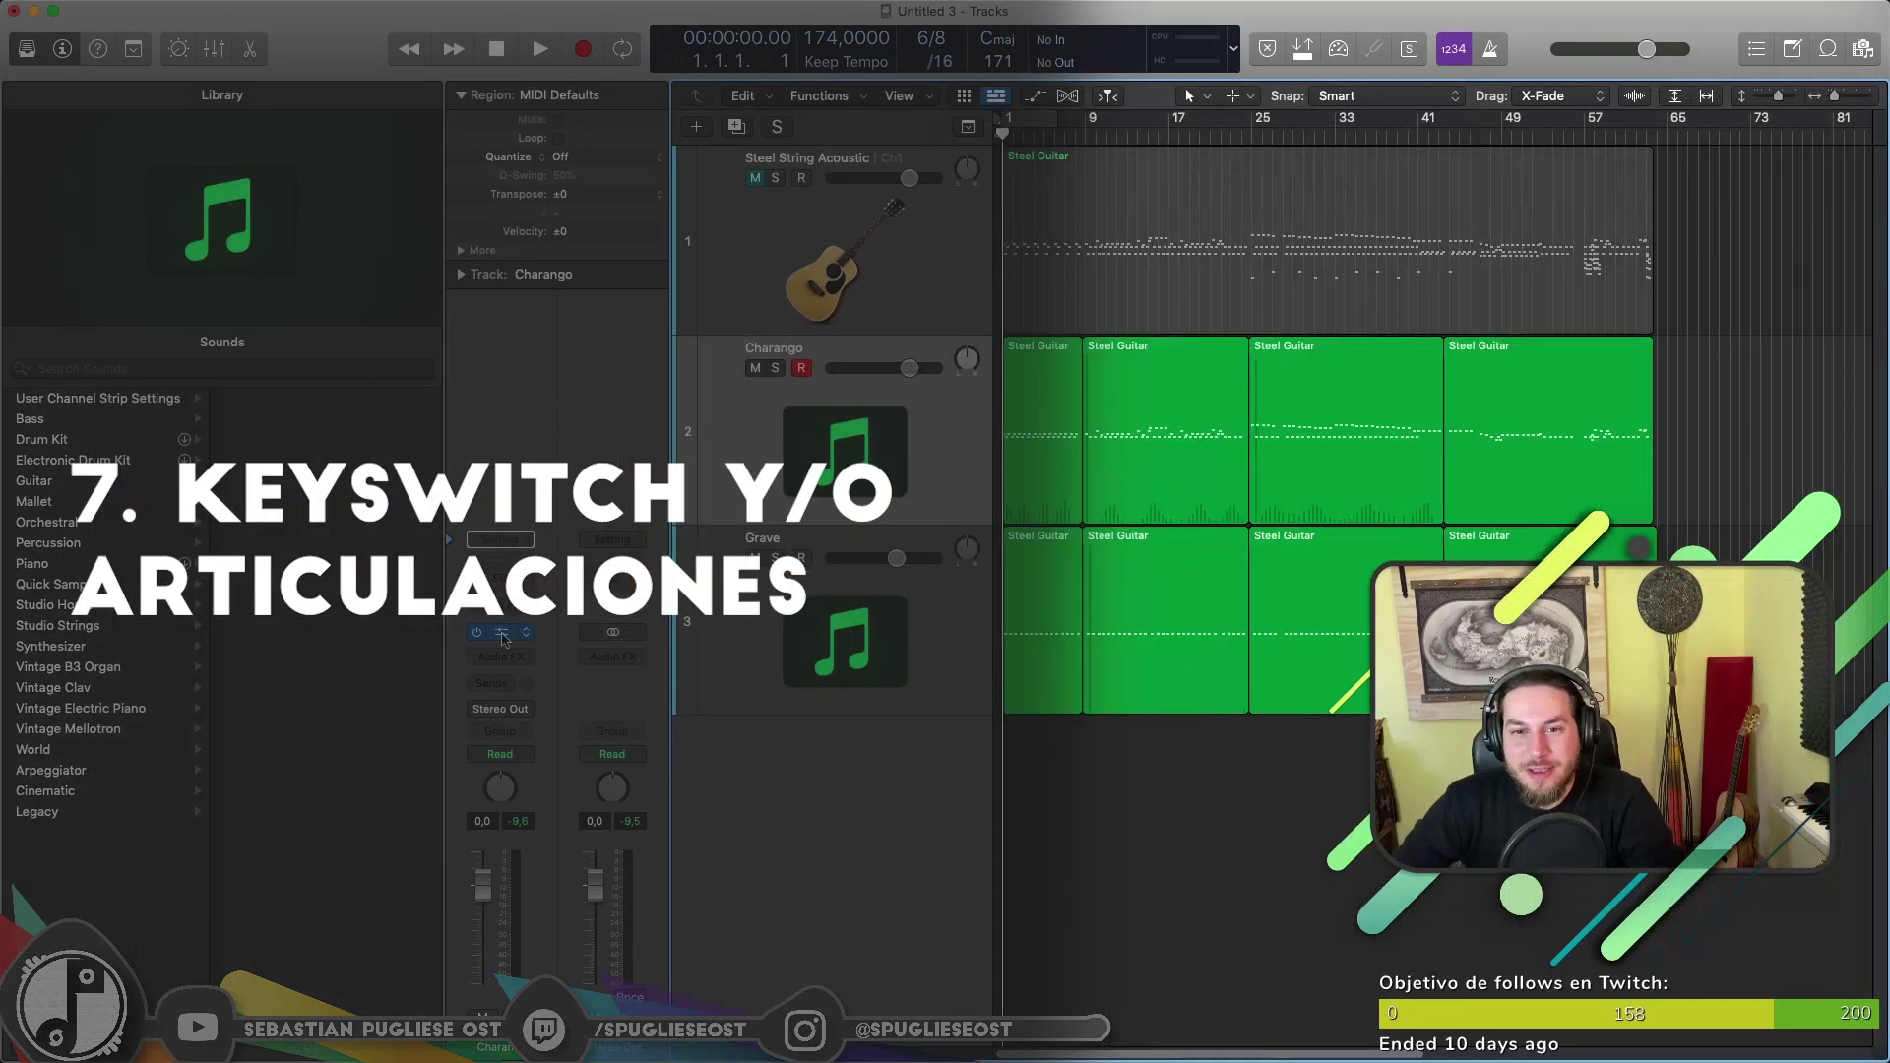
click(501, 635)
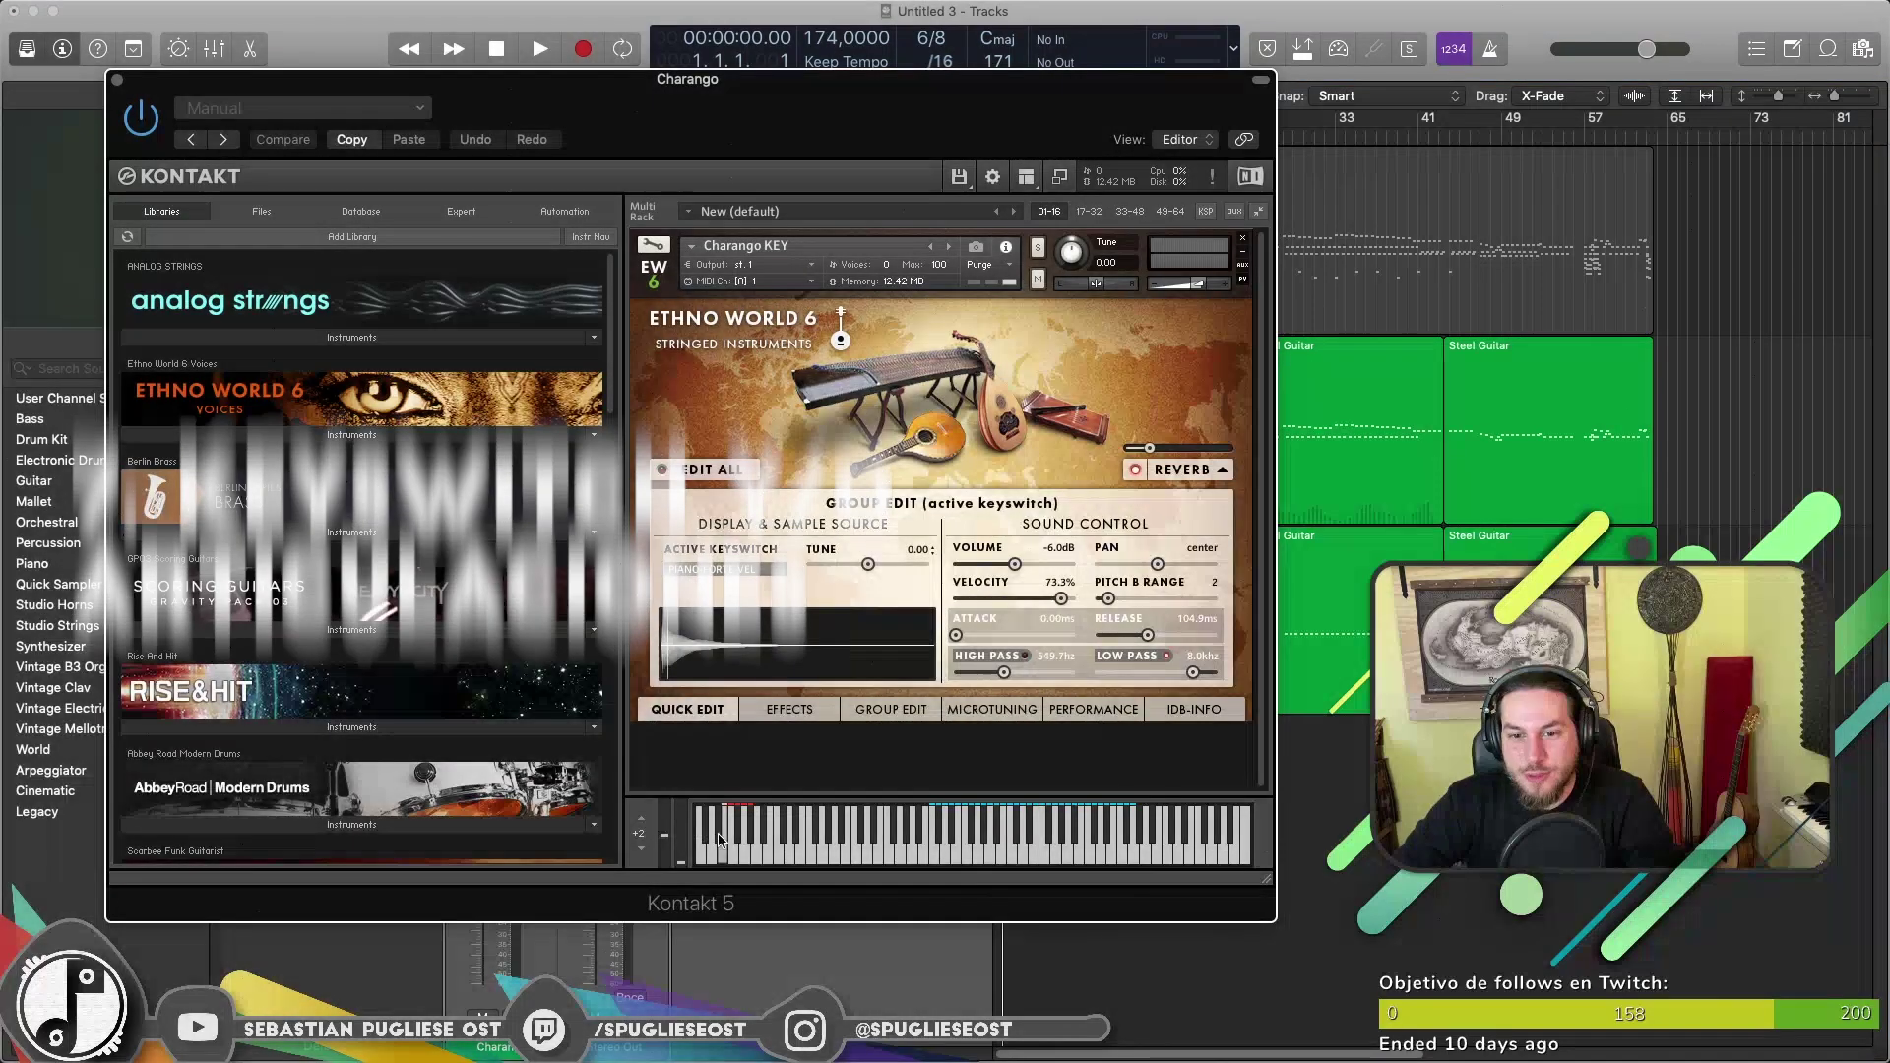
drag(942, 81, 652, 59)
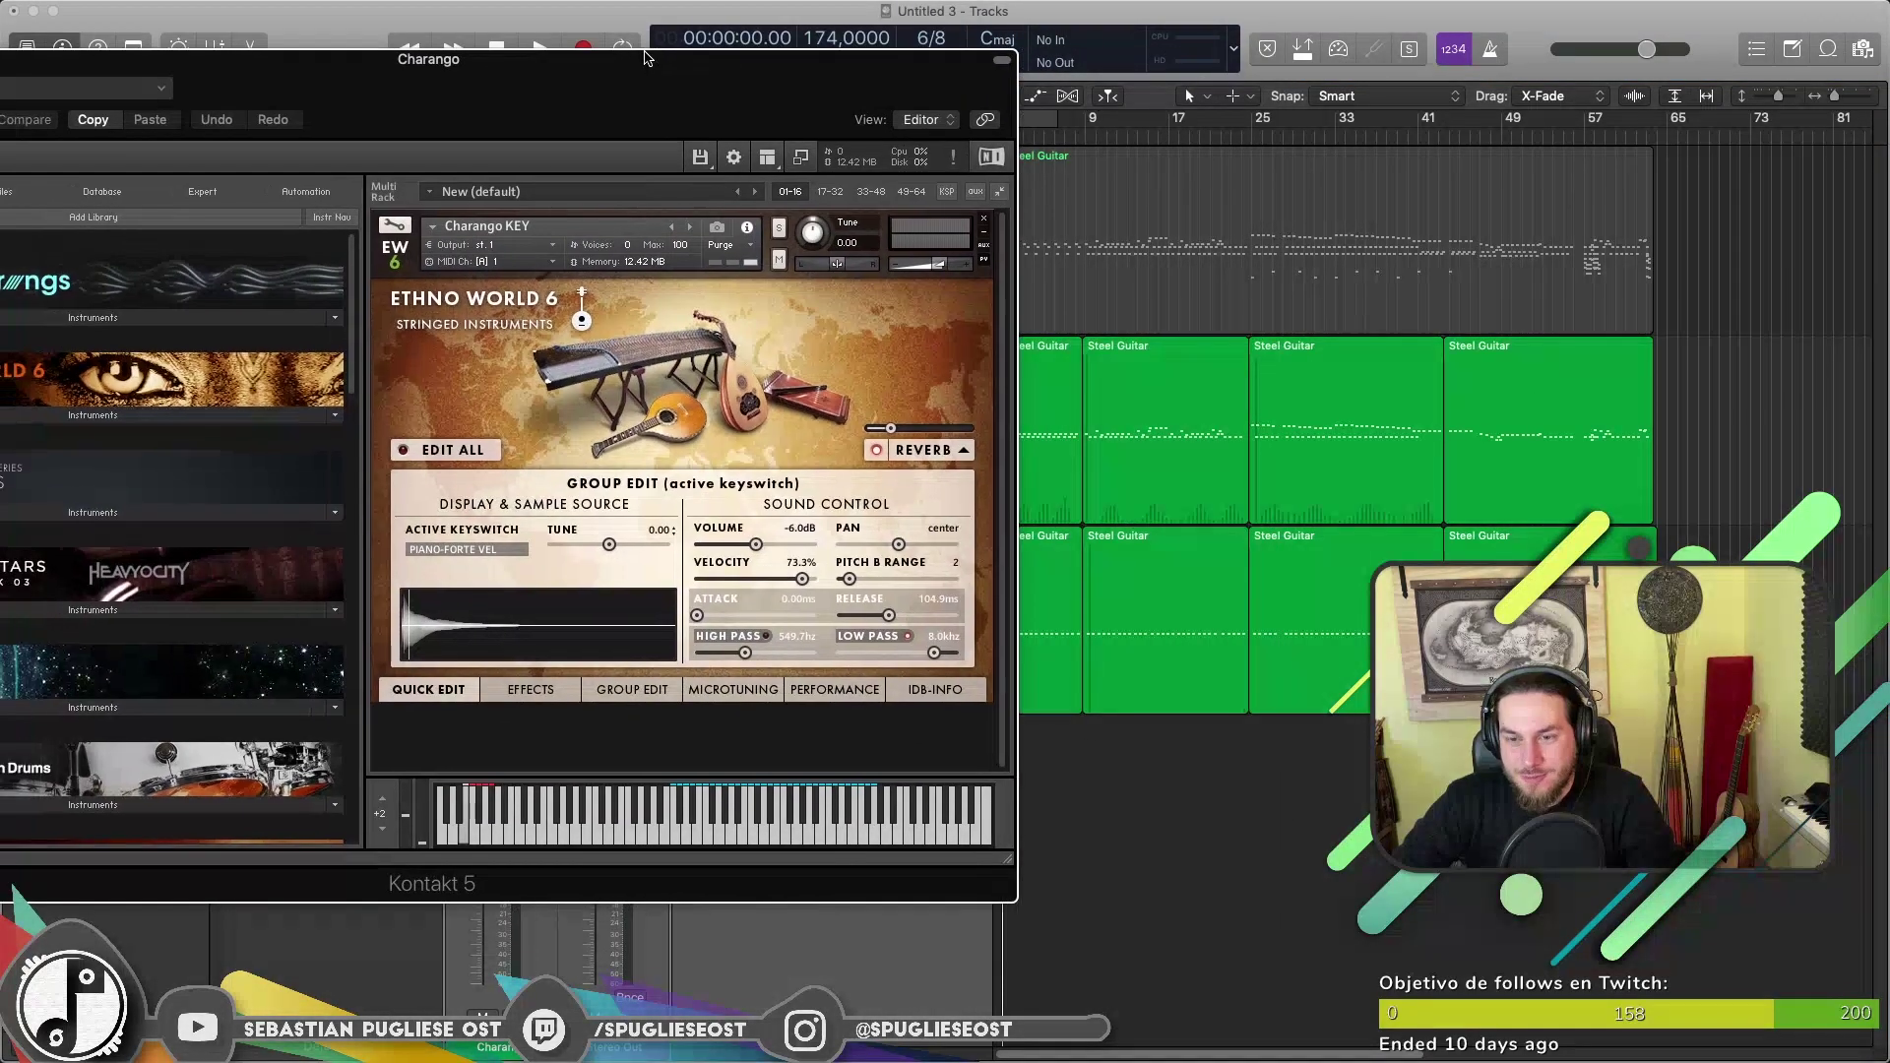
Play the Charango part from bar 1 while triggering different keyswitches on Kontakt's keyboard, including Trem Chords Looped, and audition notes with them.
key(super+Right)
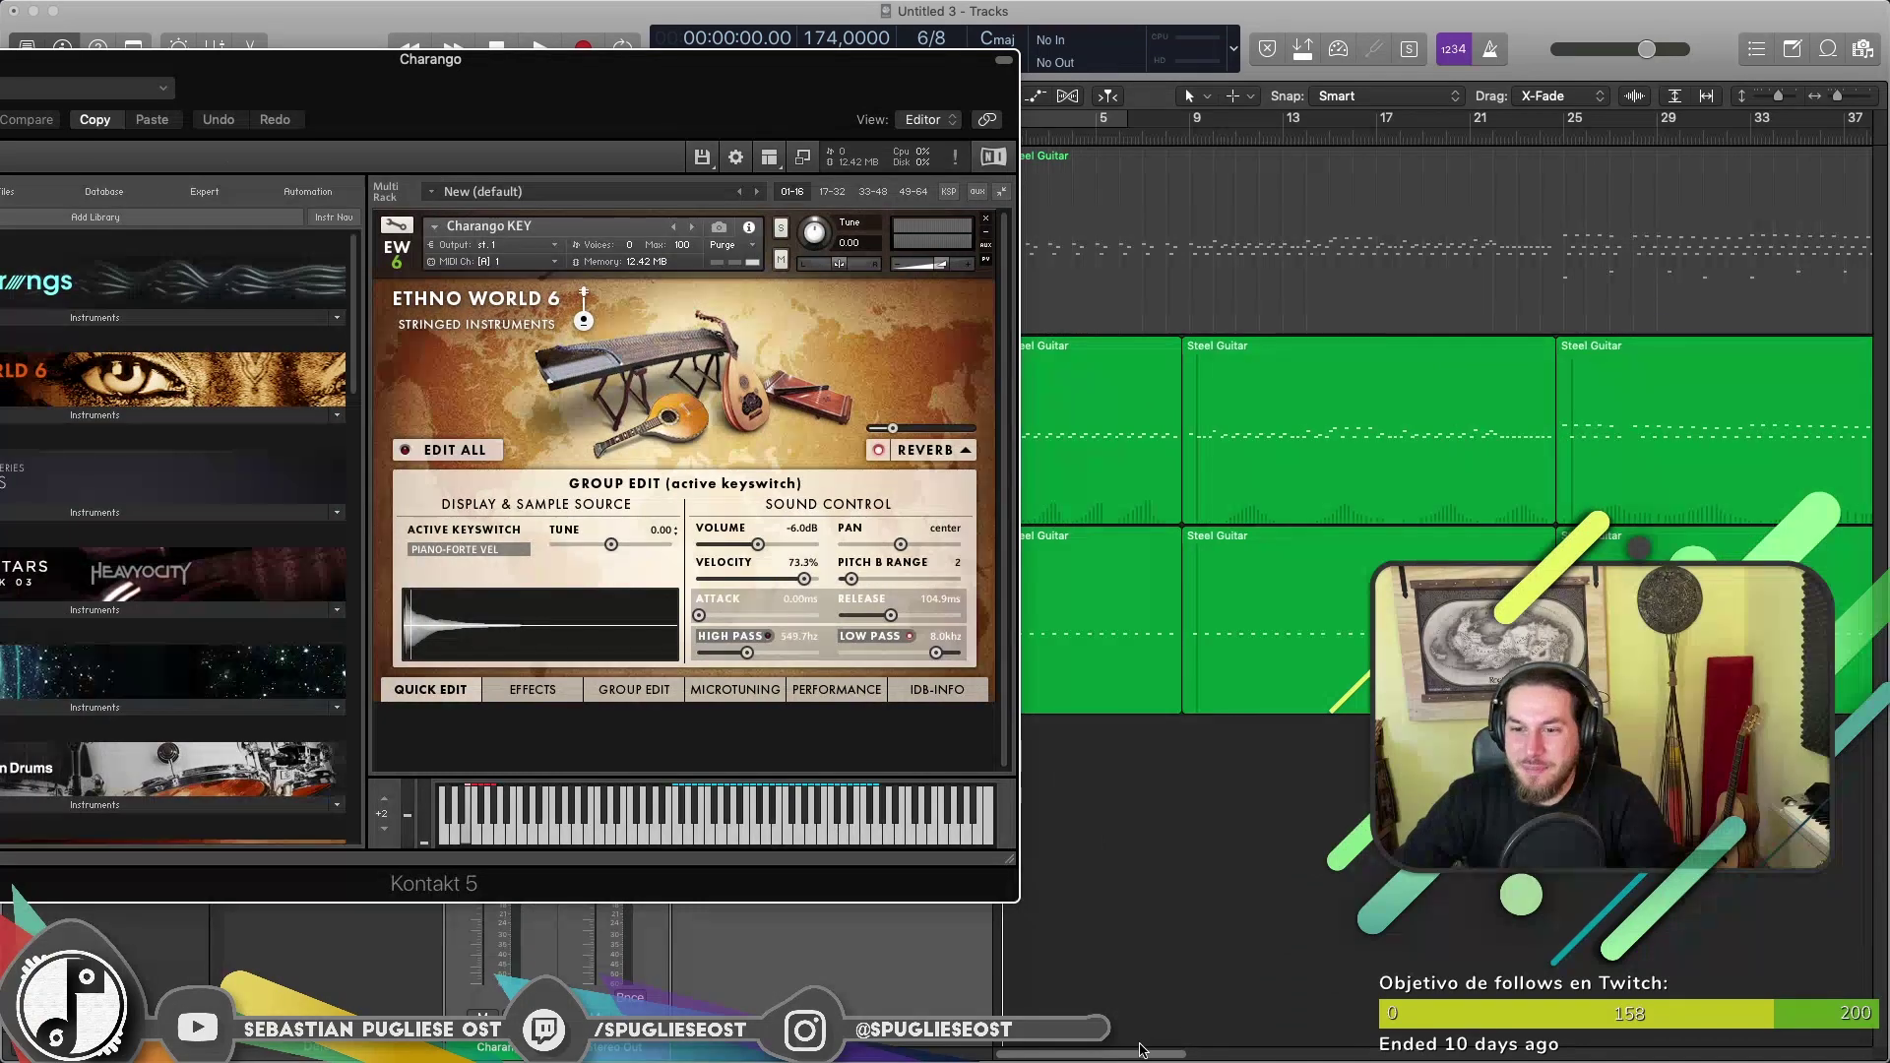
key(super+Right)
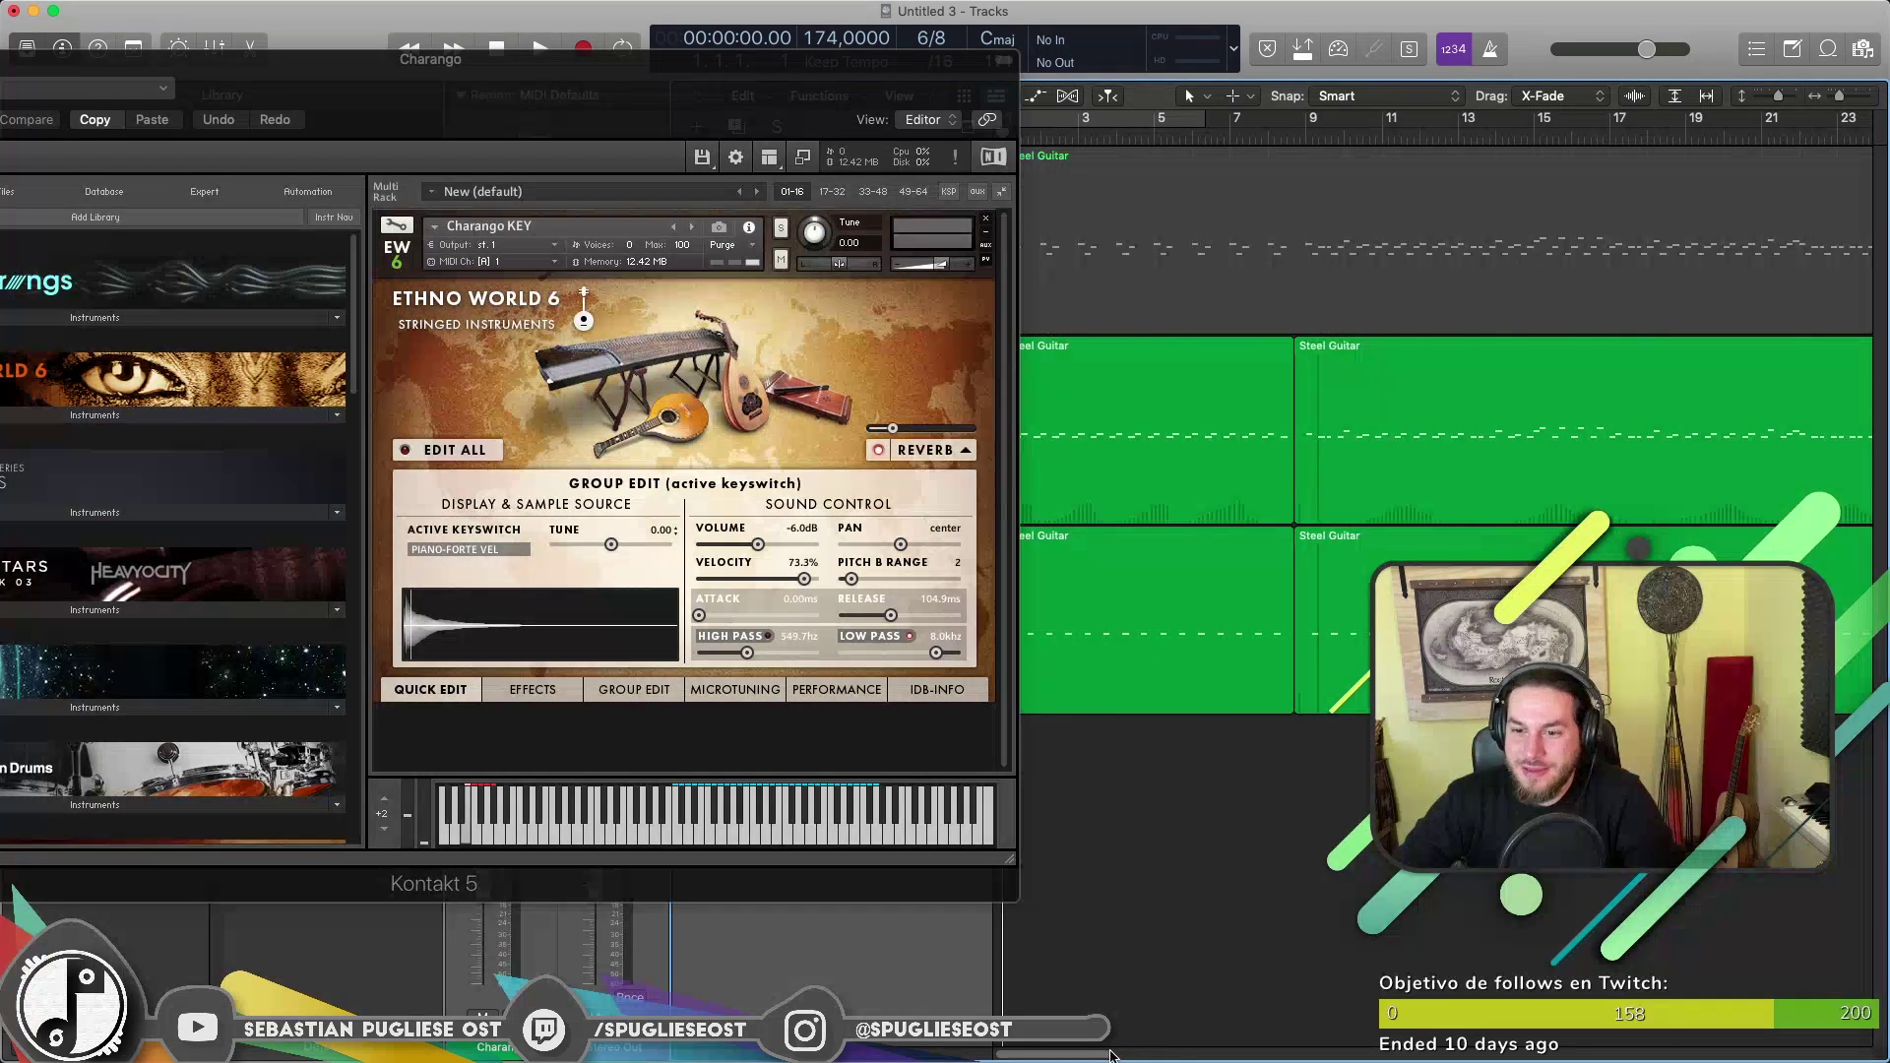
key(space)
key(v)
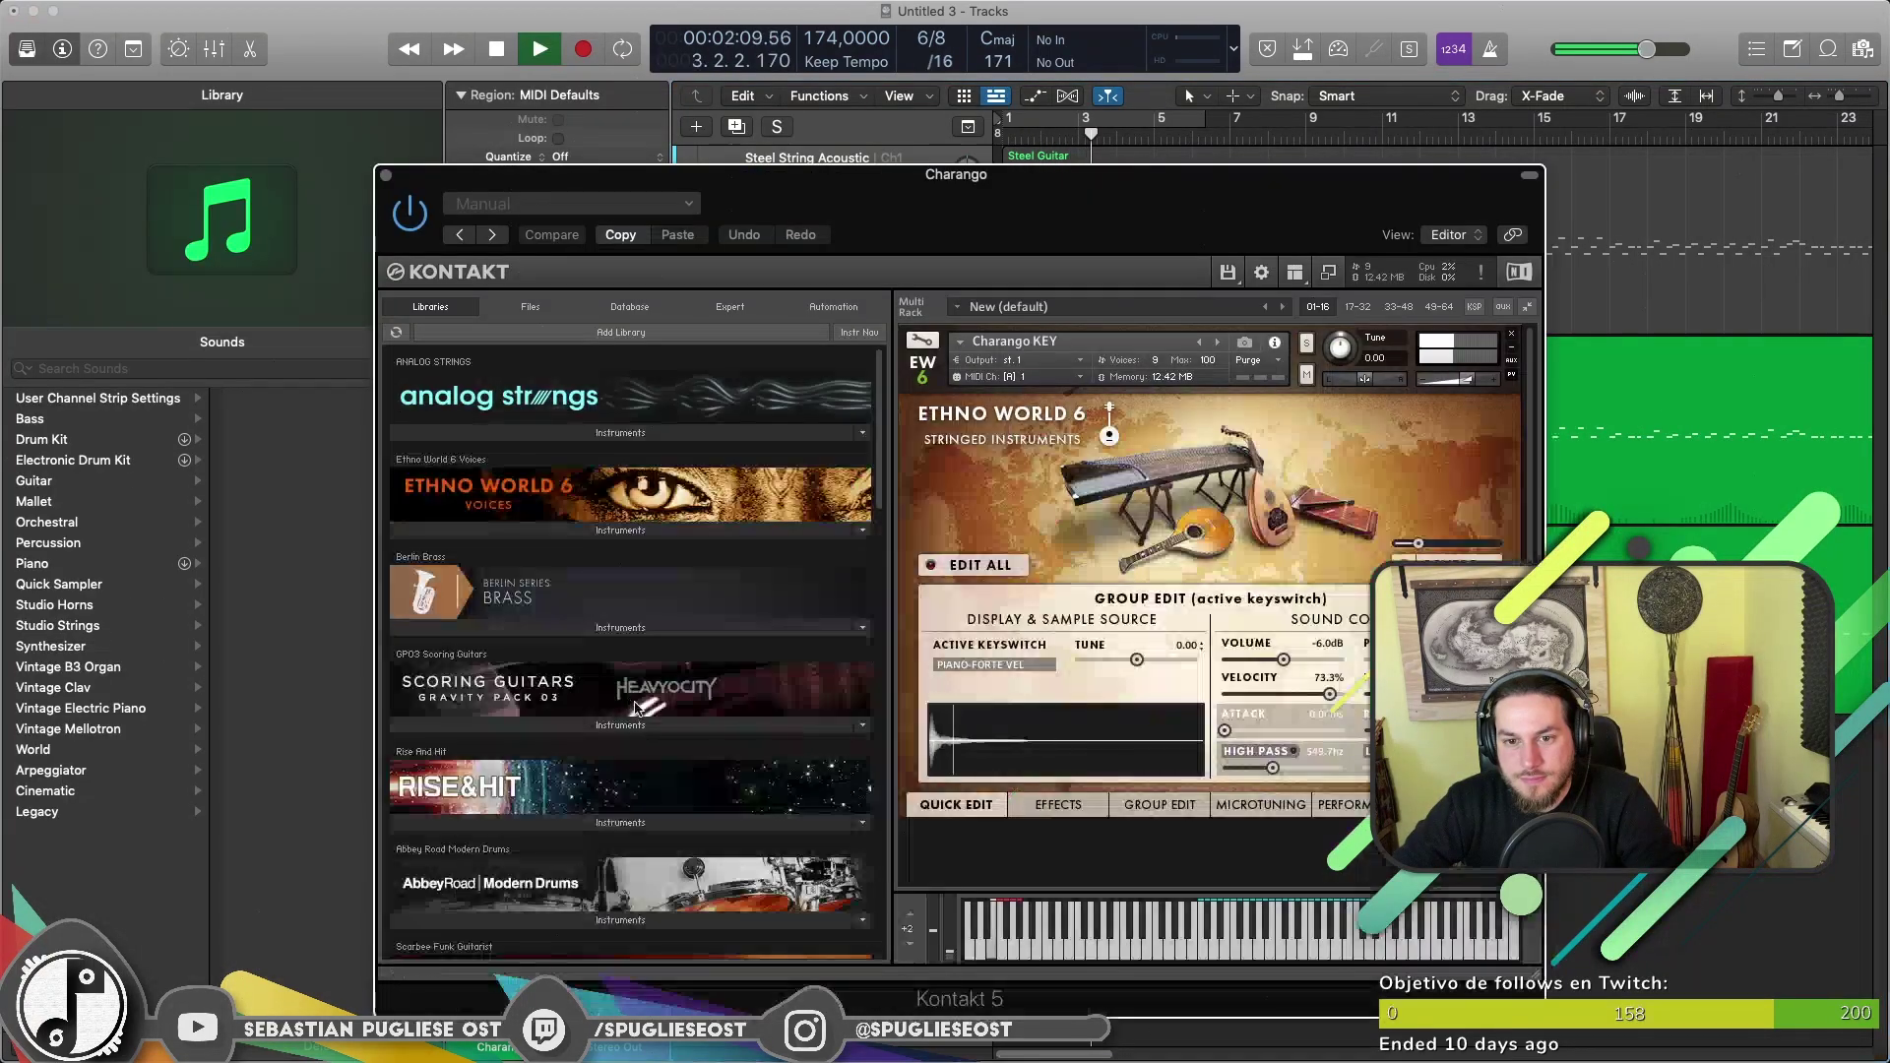
click(1014, 953)
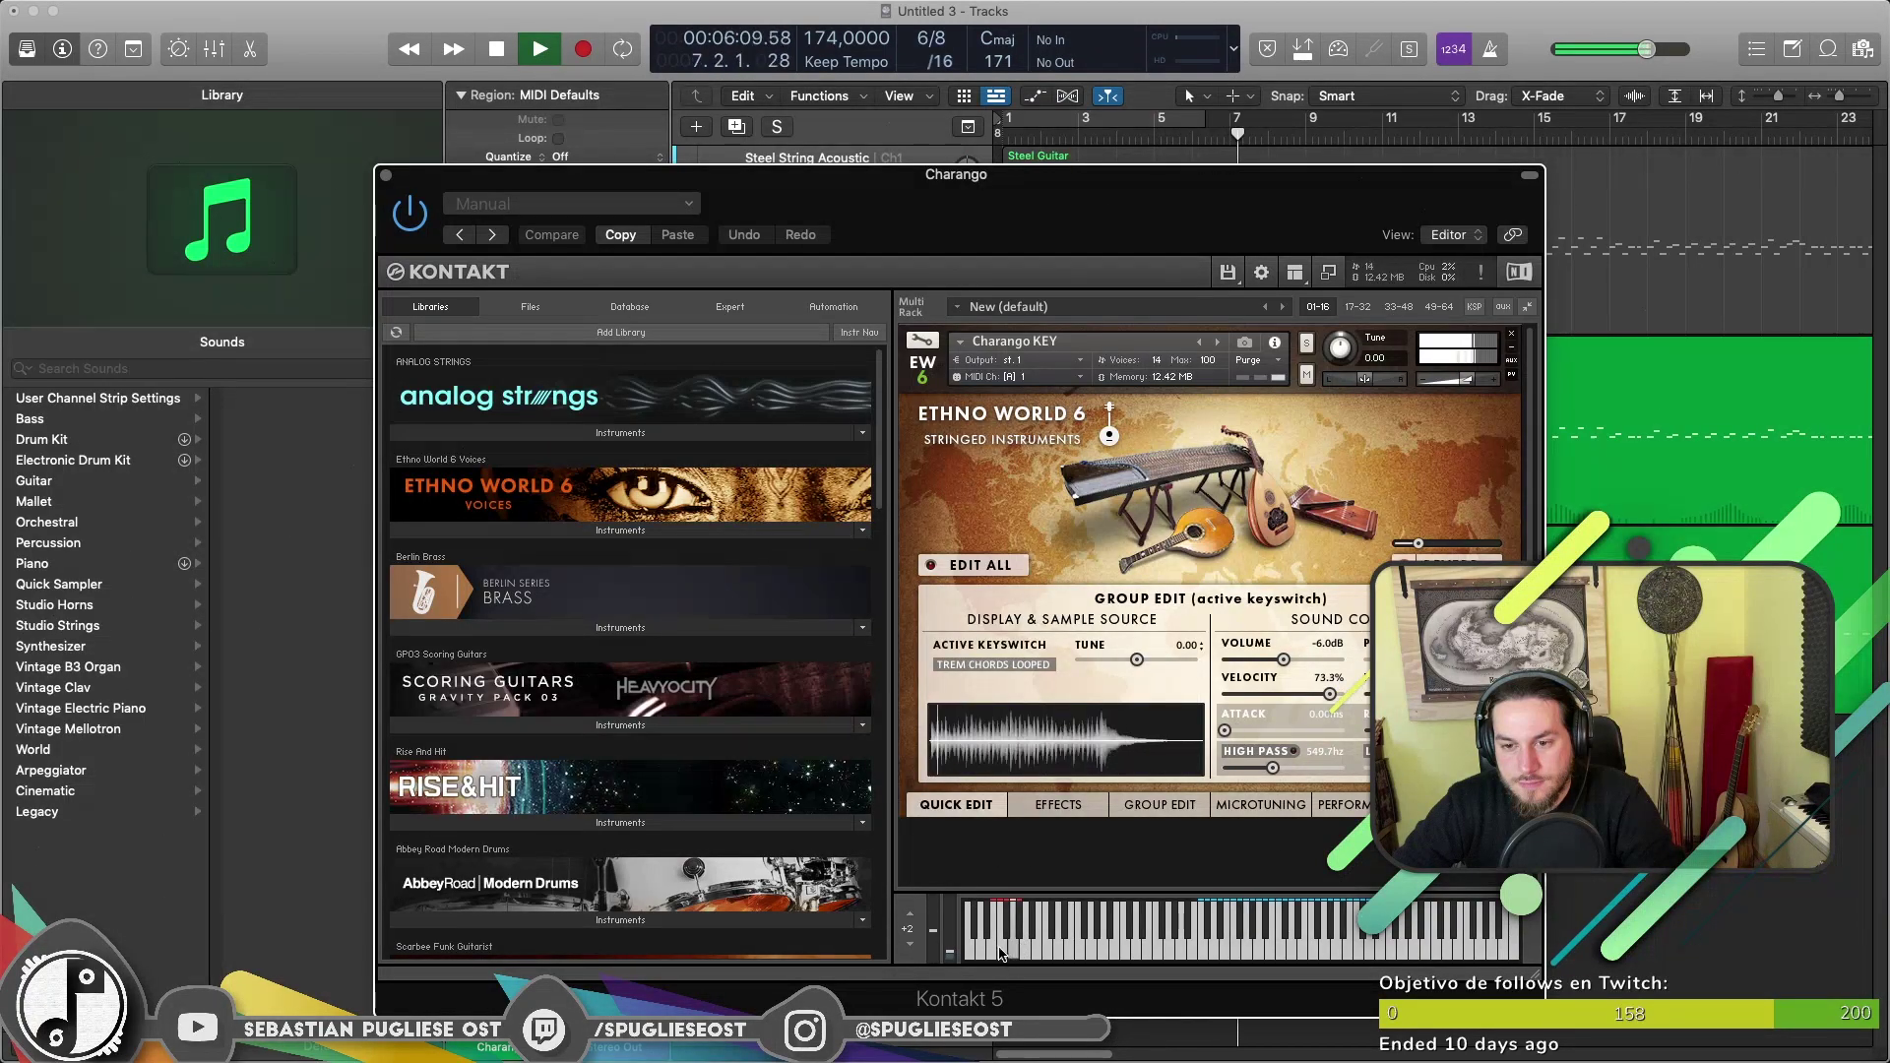
click(1017, 951)
key(space)
click(1351, 942)
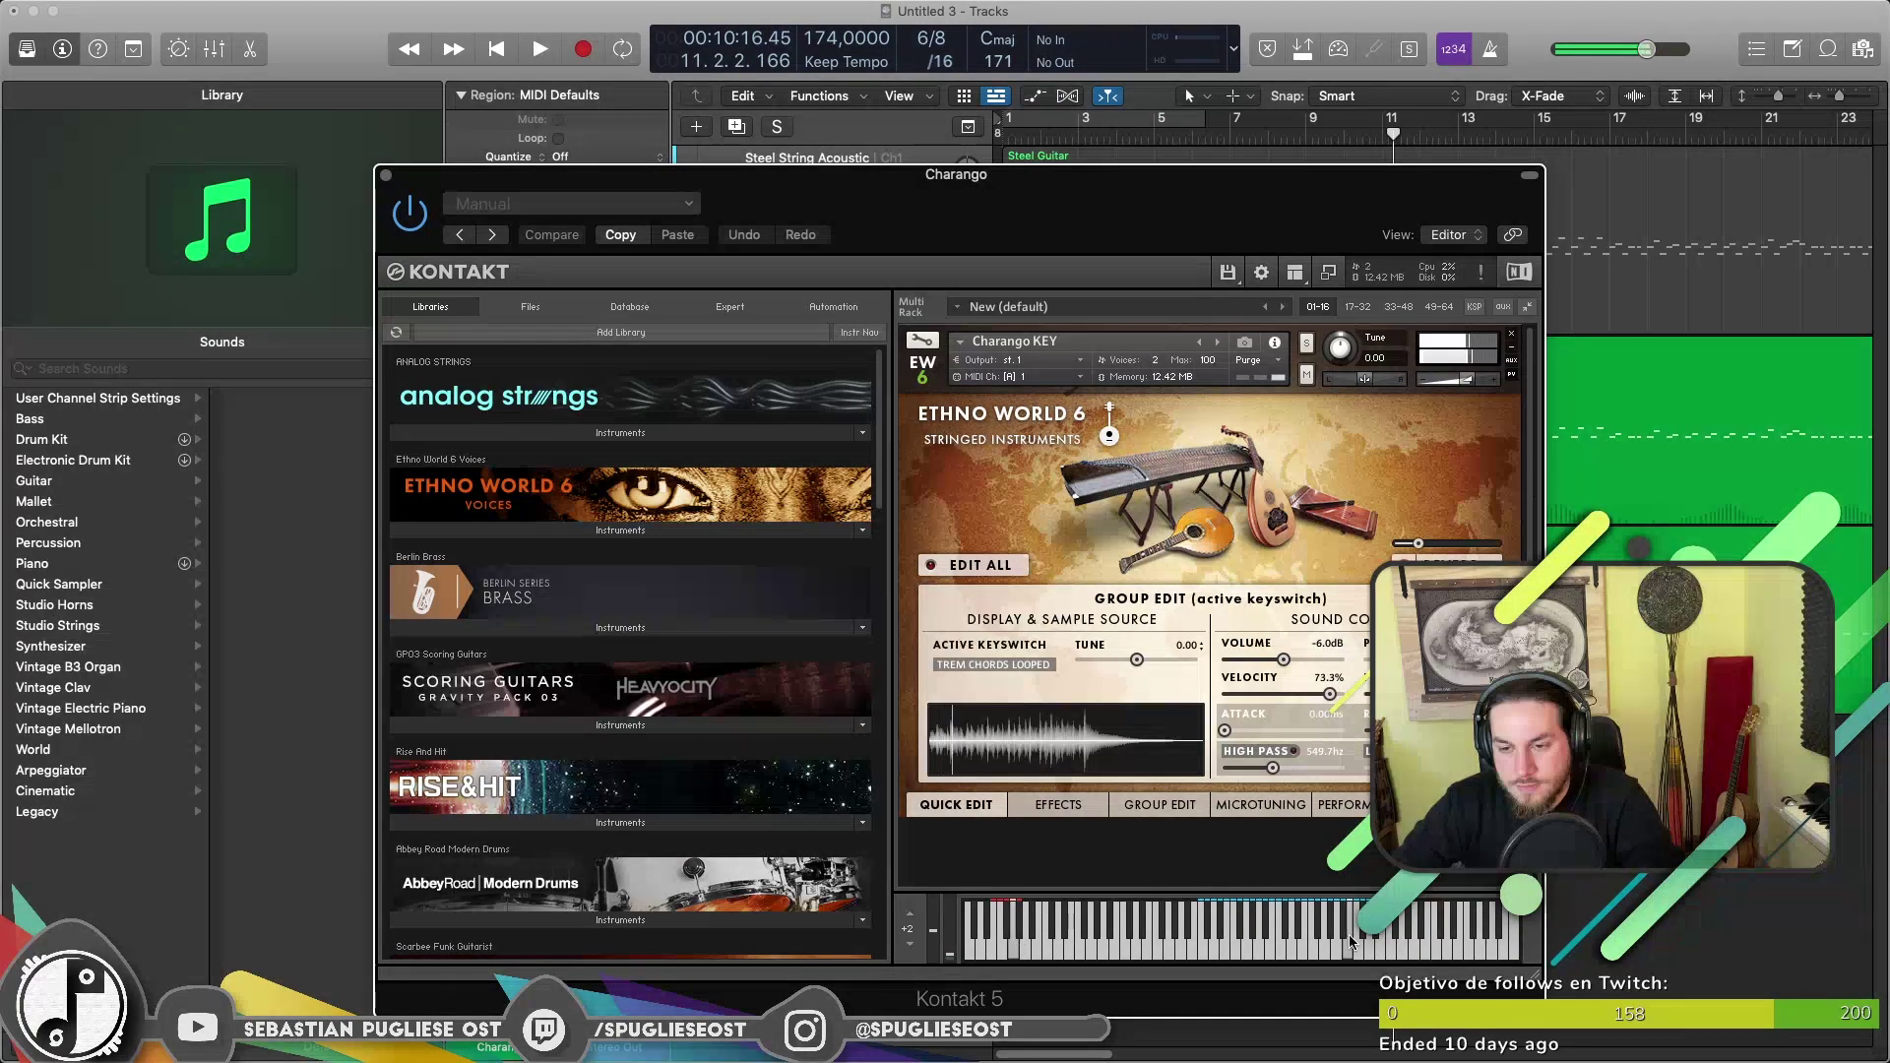
click(1253, 940)
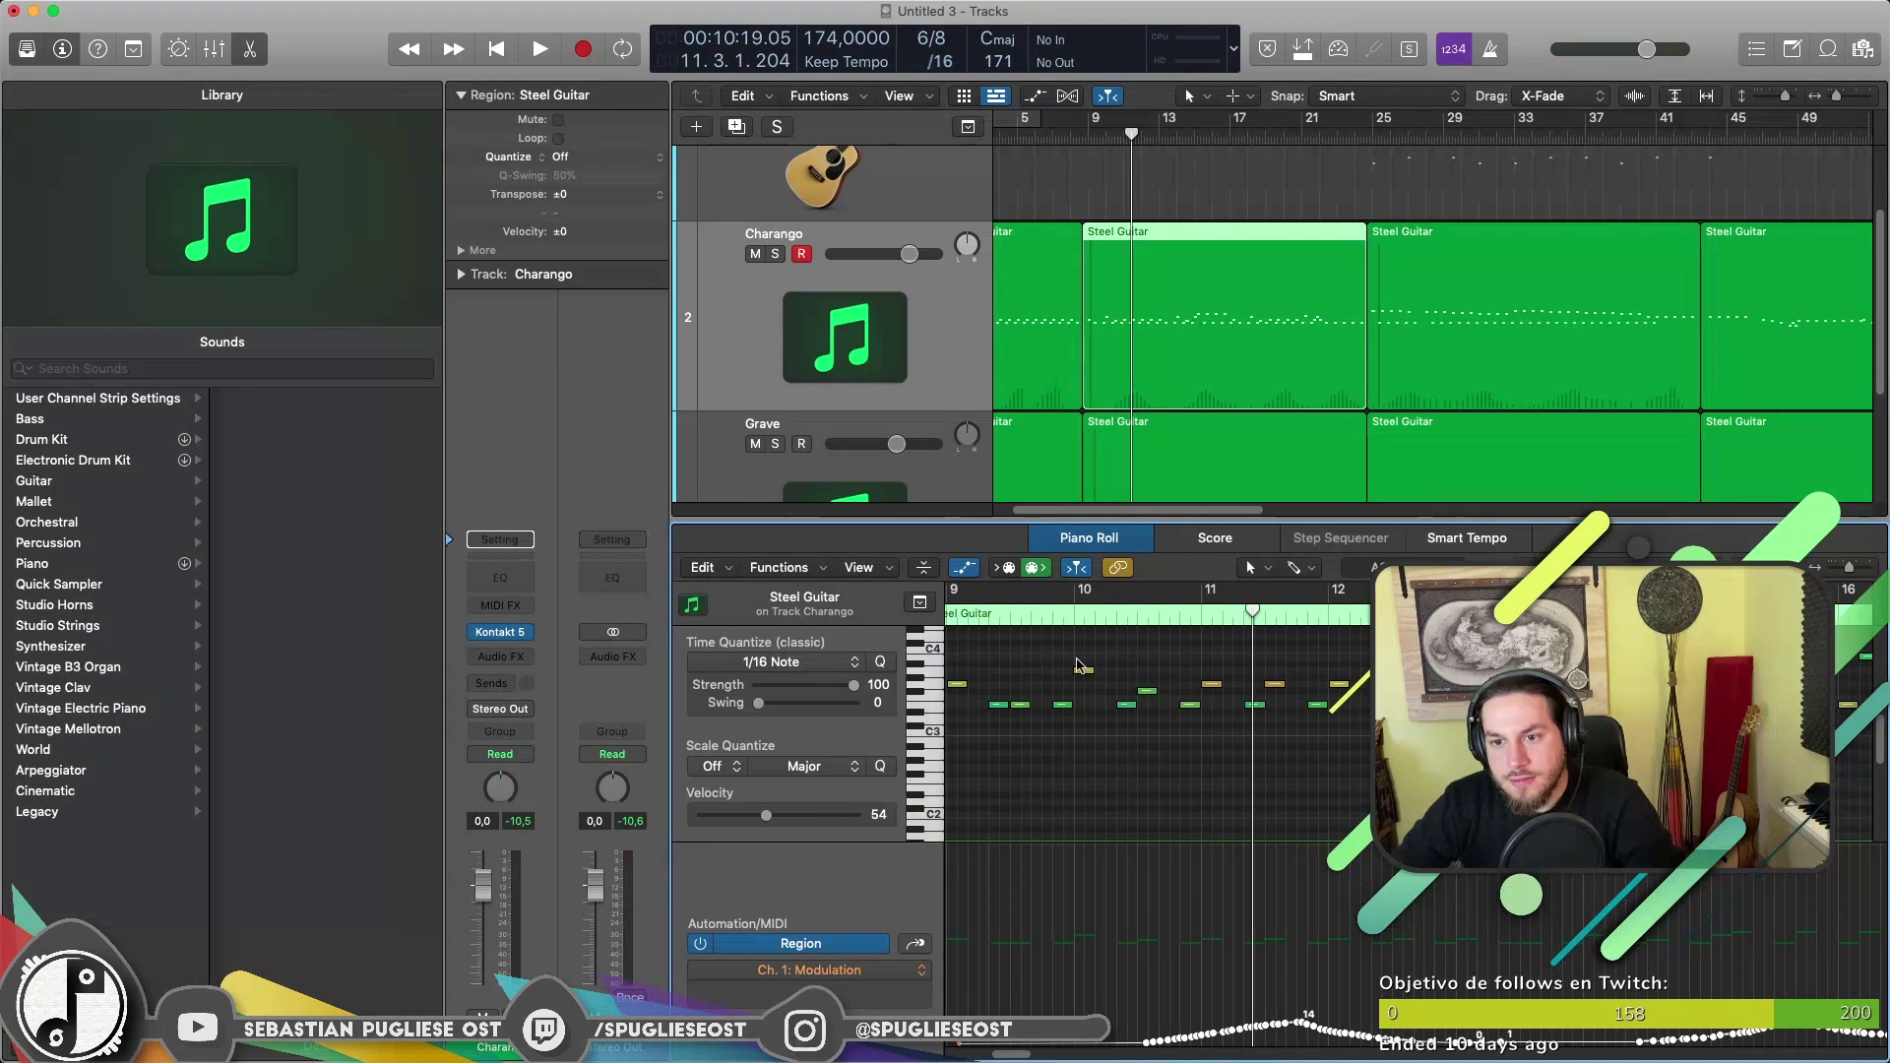
Lengthen the accented A3 note at bar 10 and the accented note at bar 11 in the second Charango region.
click(1084, 670)
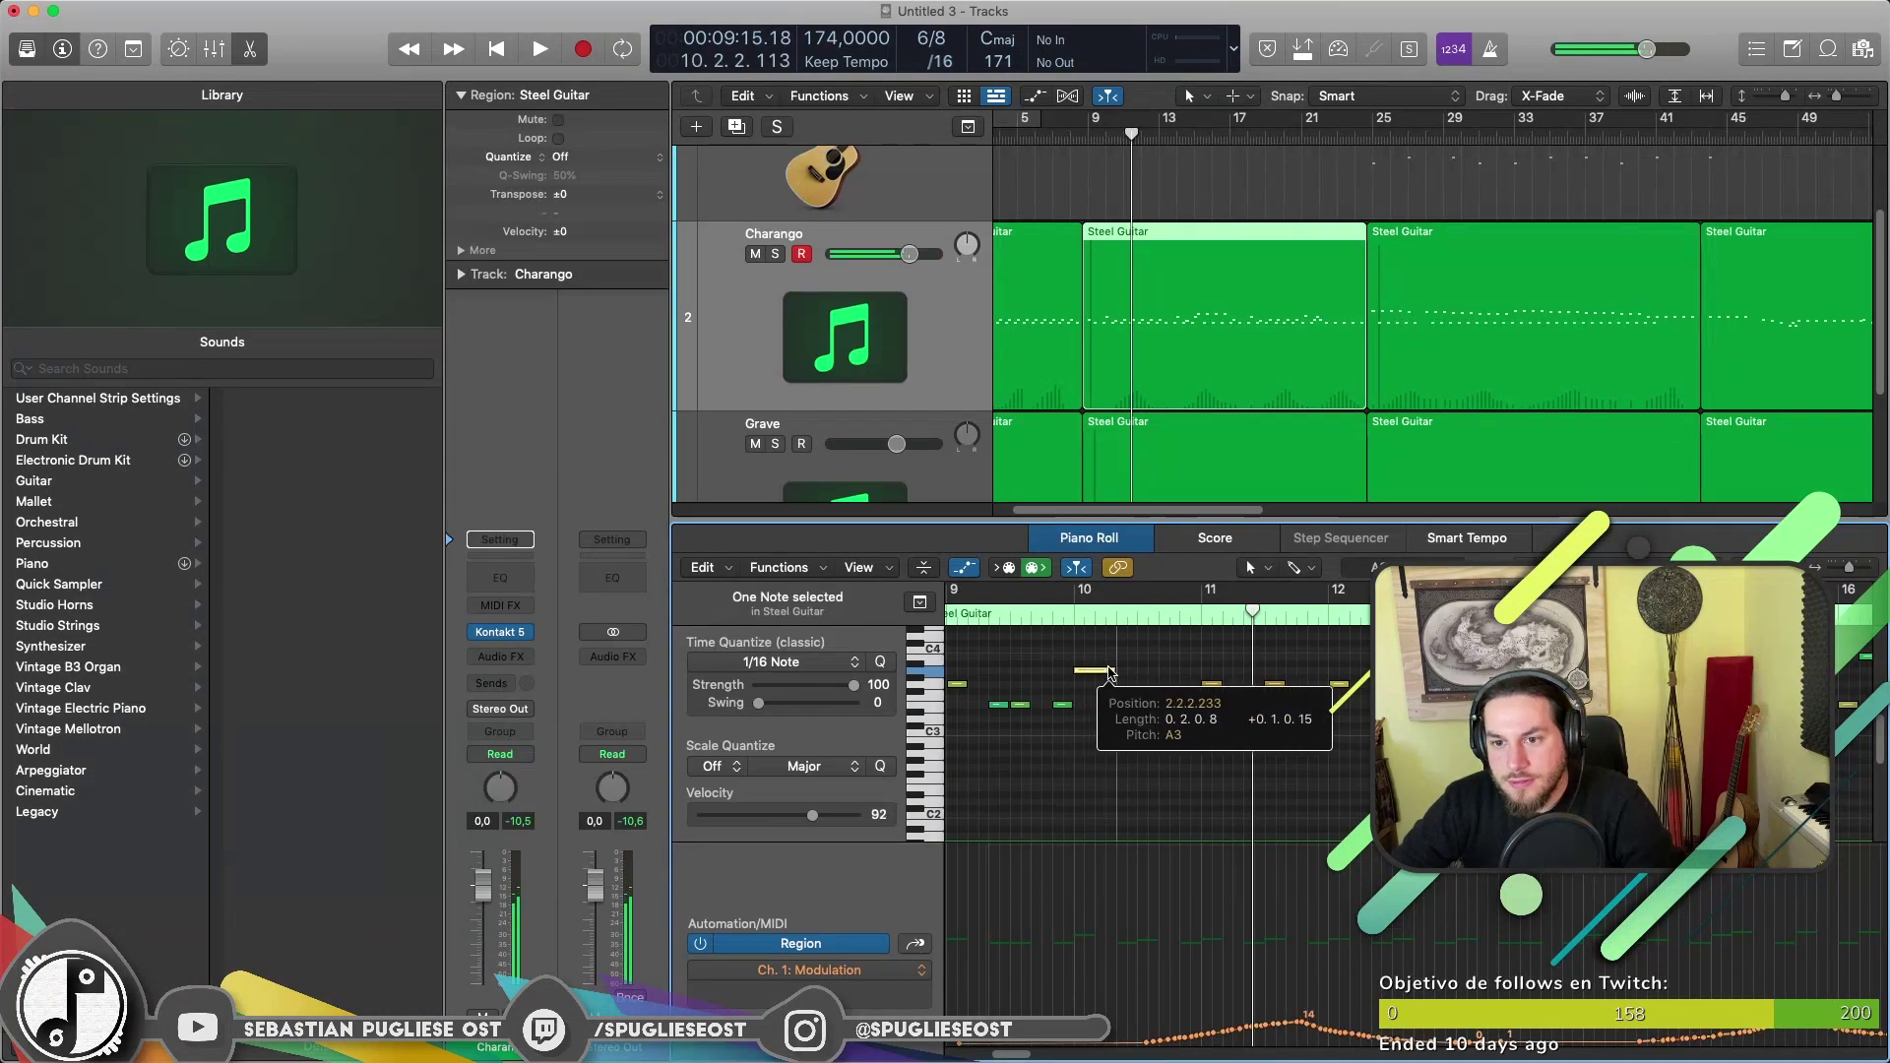
scroll(1277, 738, down, 5)
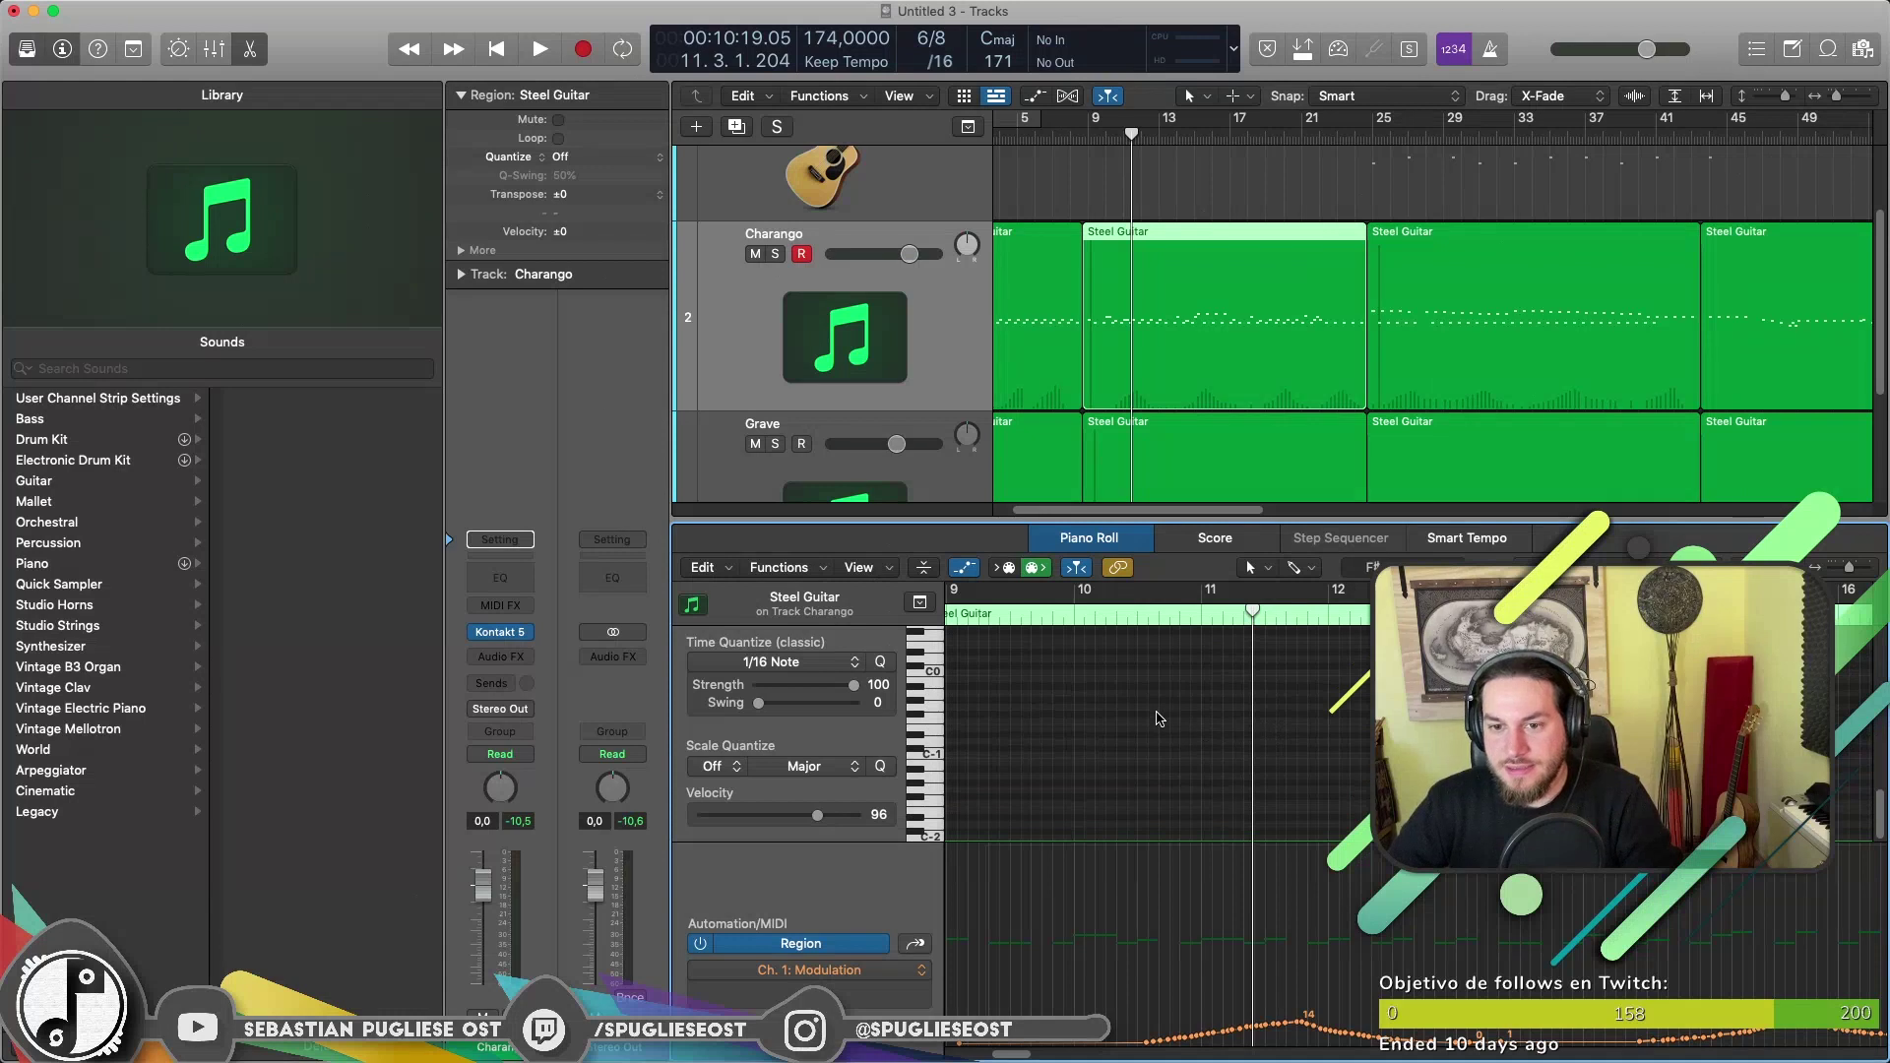
scroll(1156, 718, up, 3)
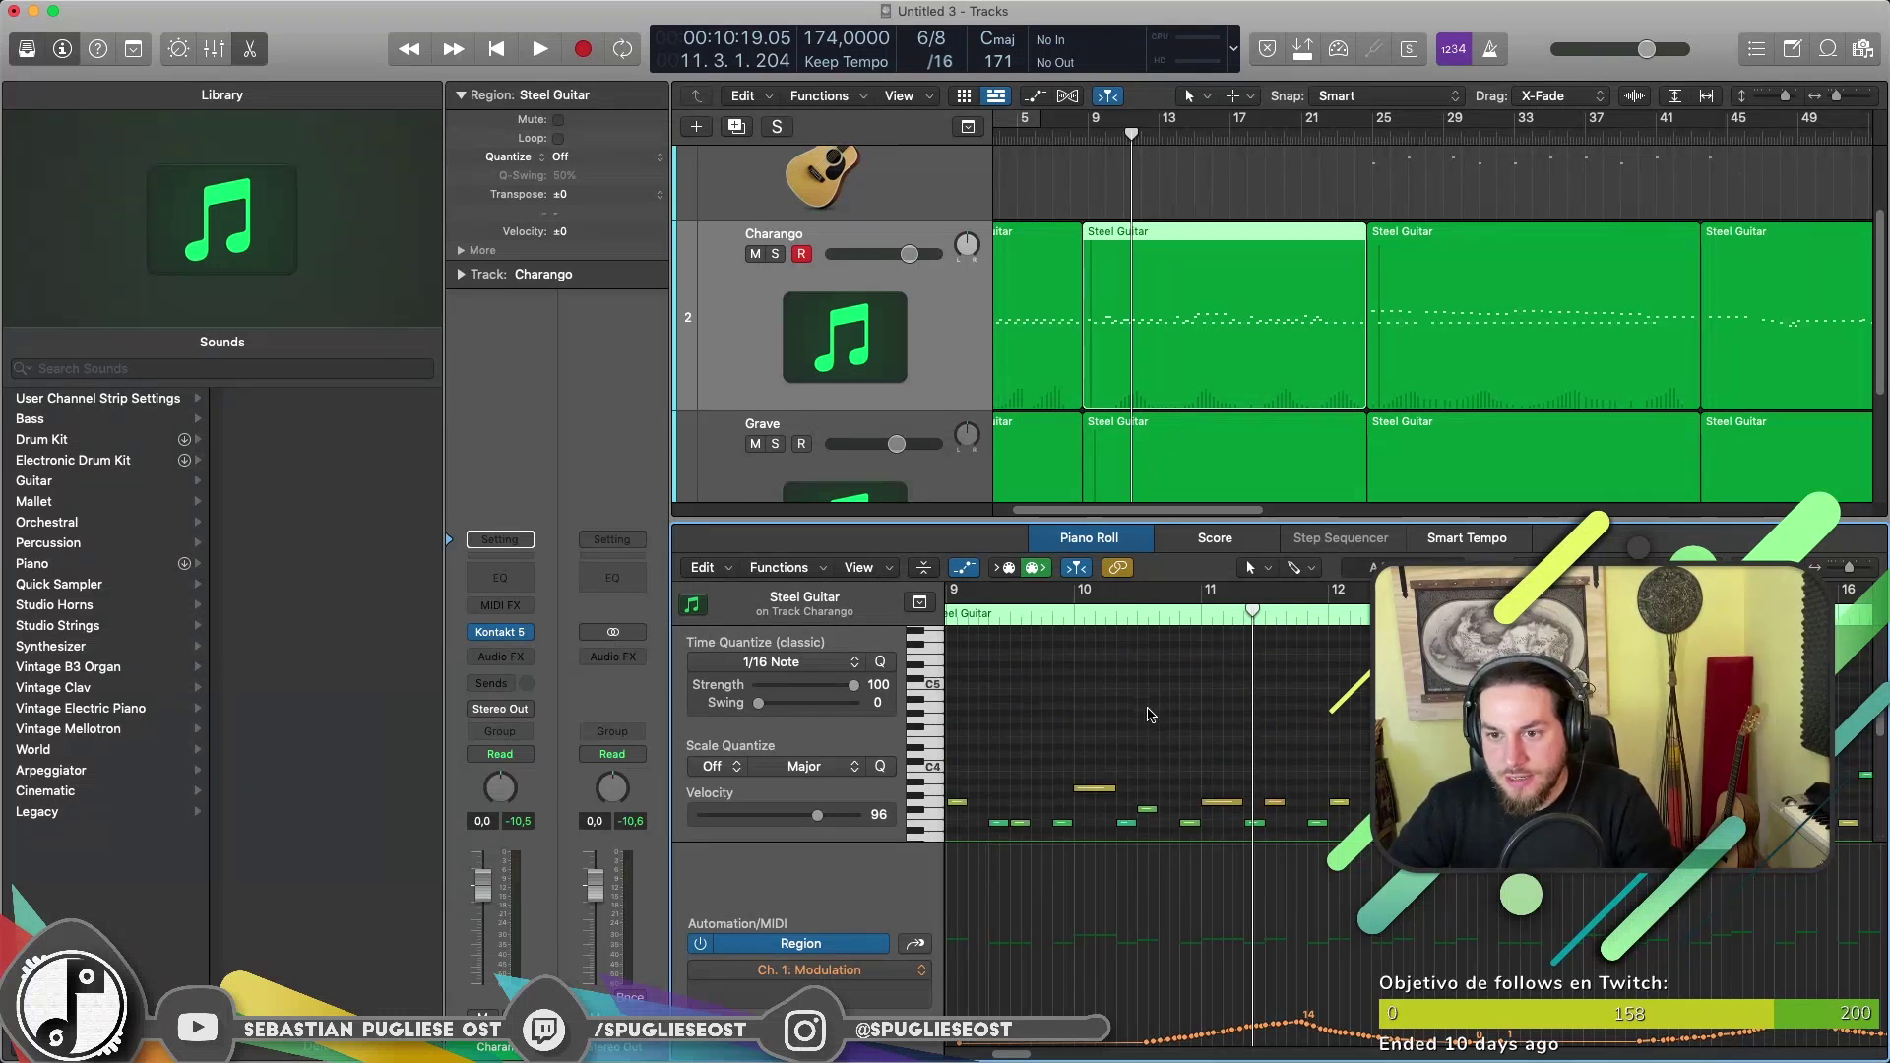
Add an F0 keyswitch note under the long note at bar 10 with E0 after it, and repeat the pair at bar 11.
drag(1079, 783, 1086, 803)
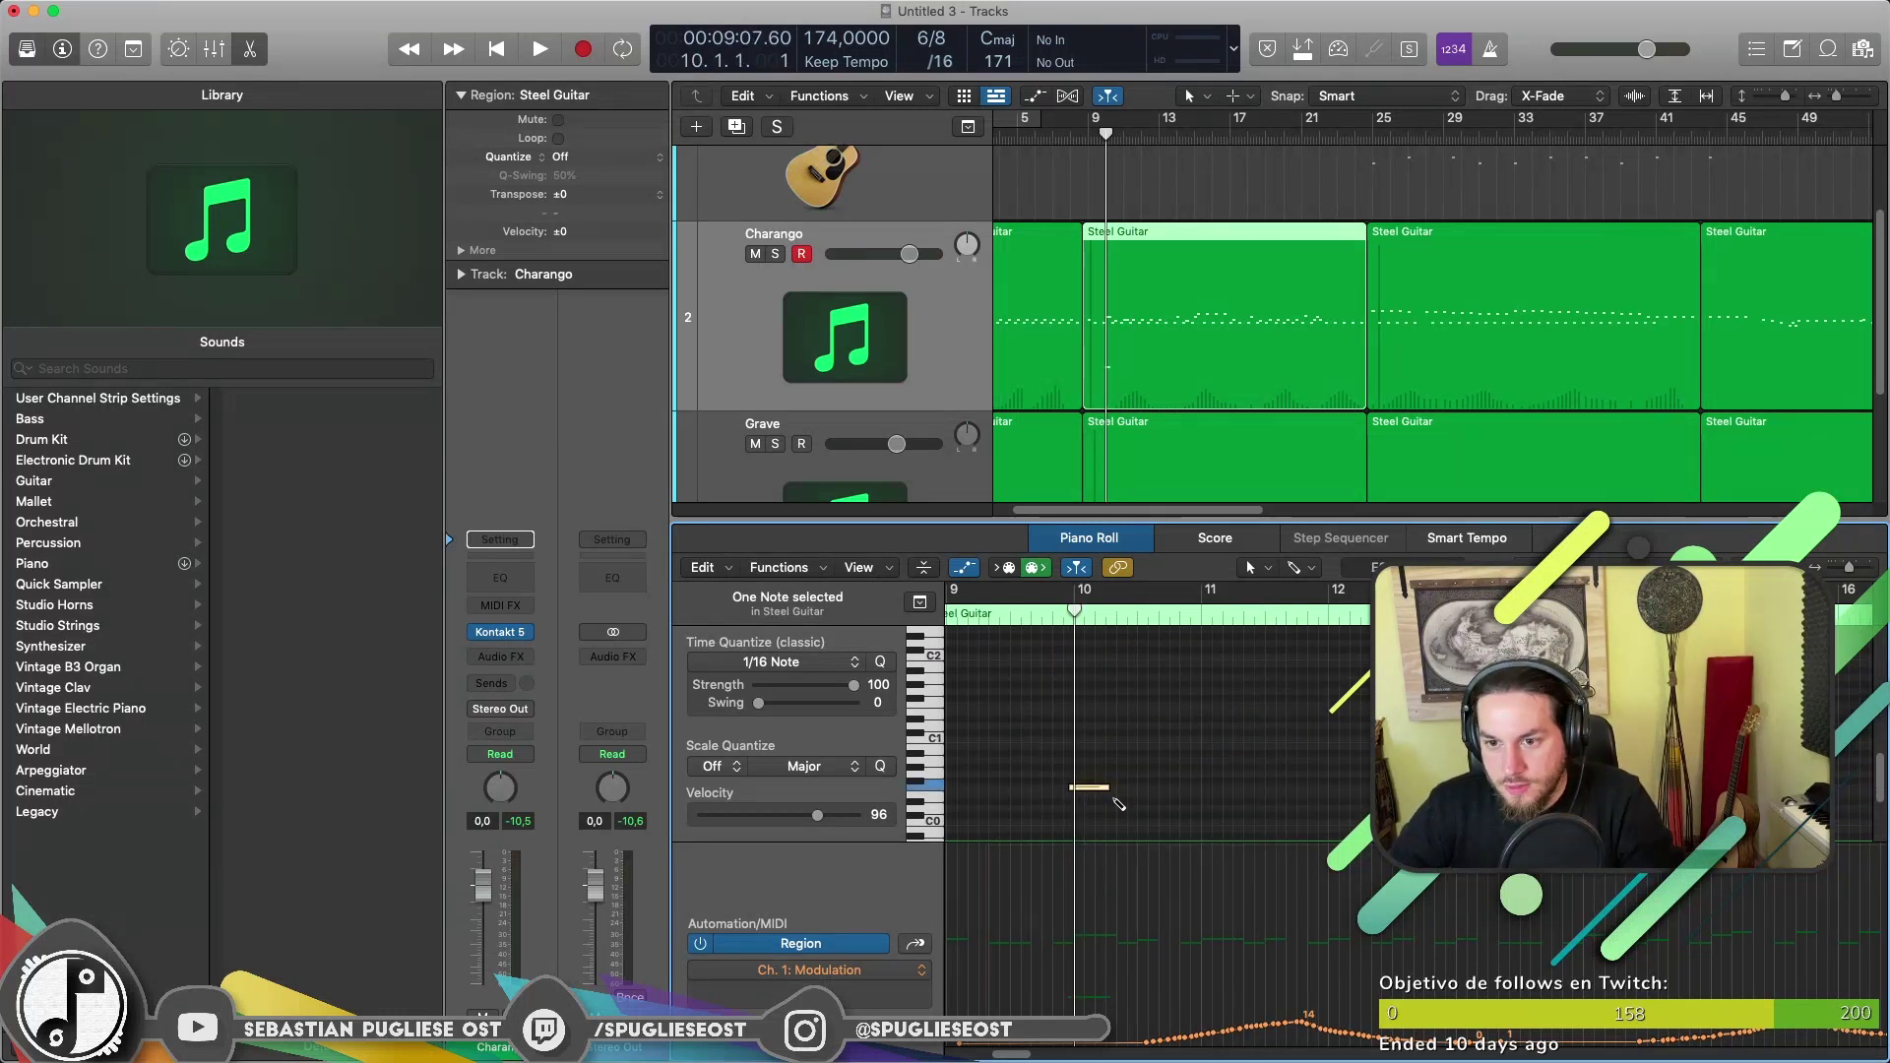
scroll(1159, 807, up, 1)
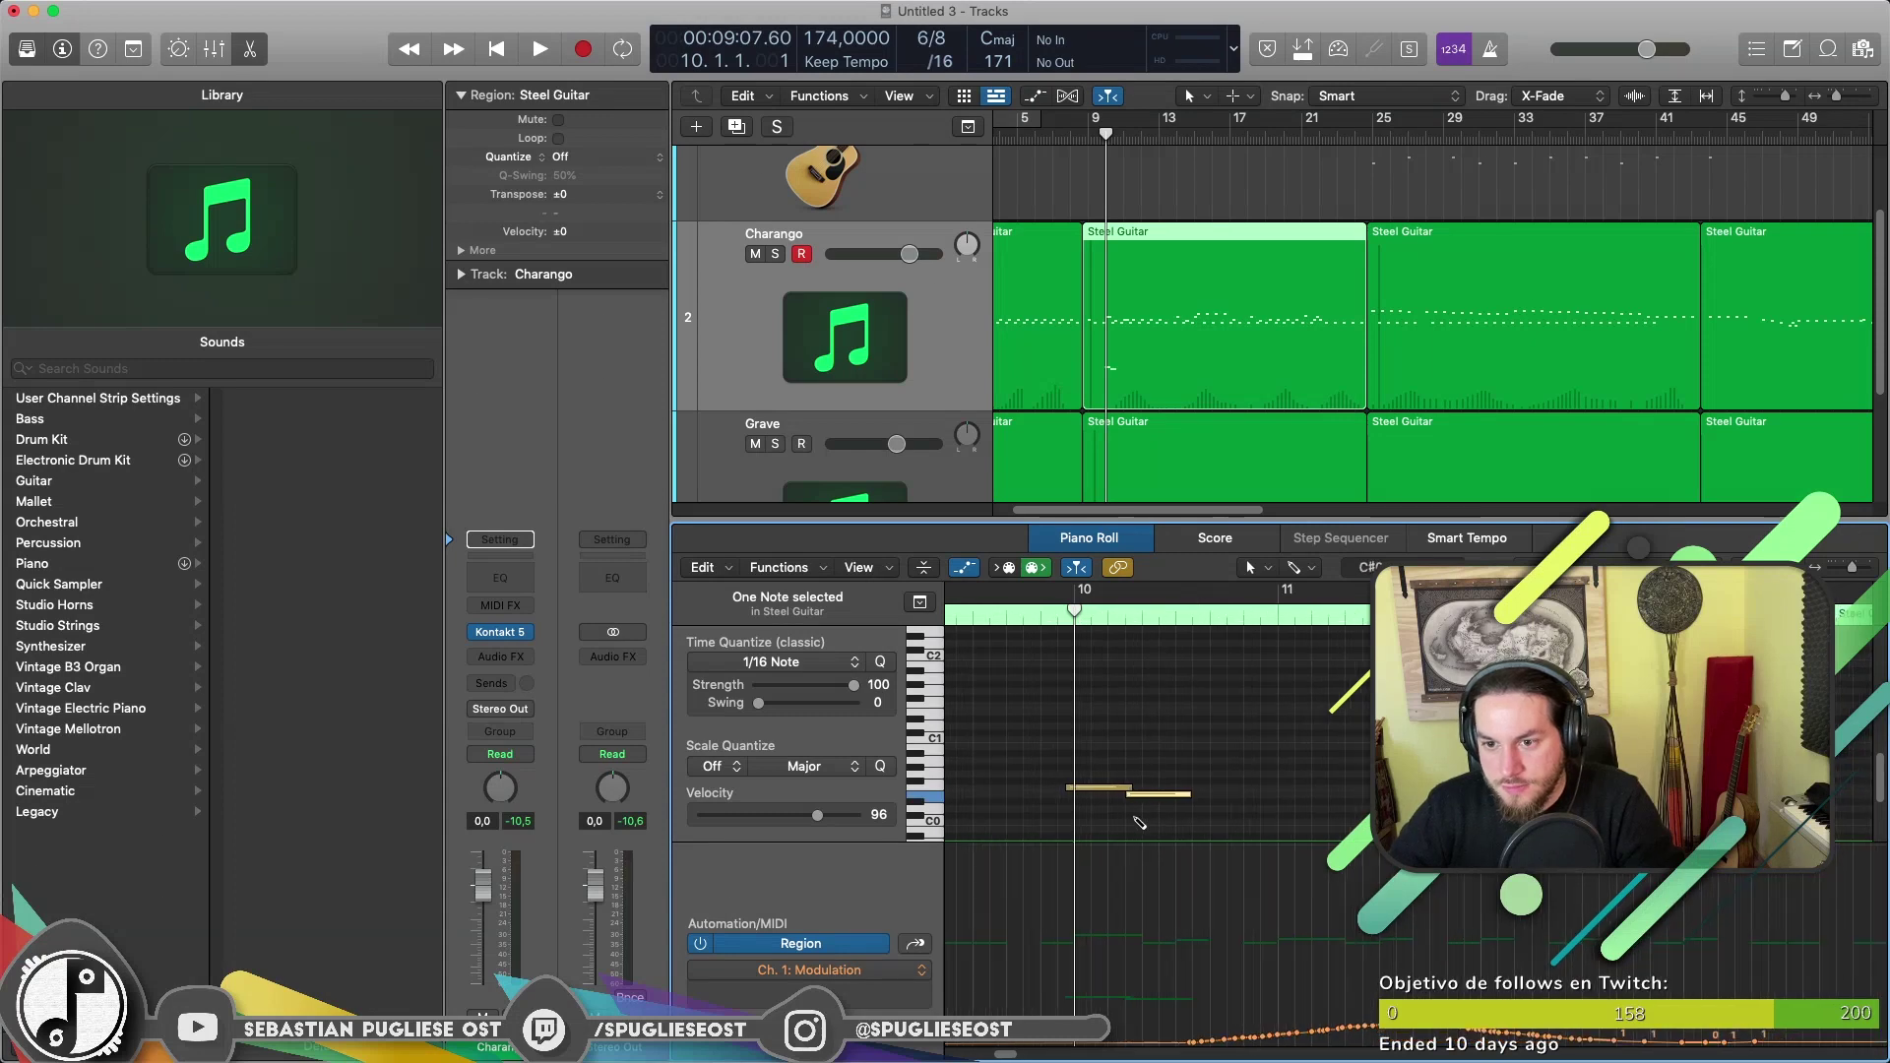
scroll(1120, 768, up, 2)
key(super+a)
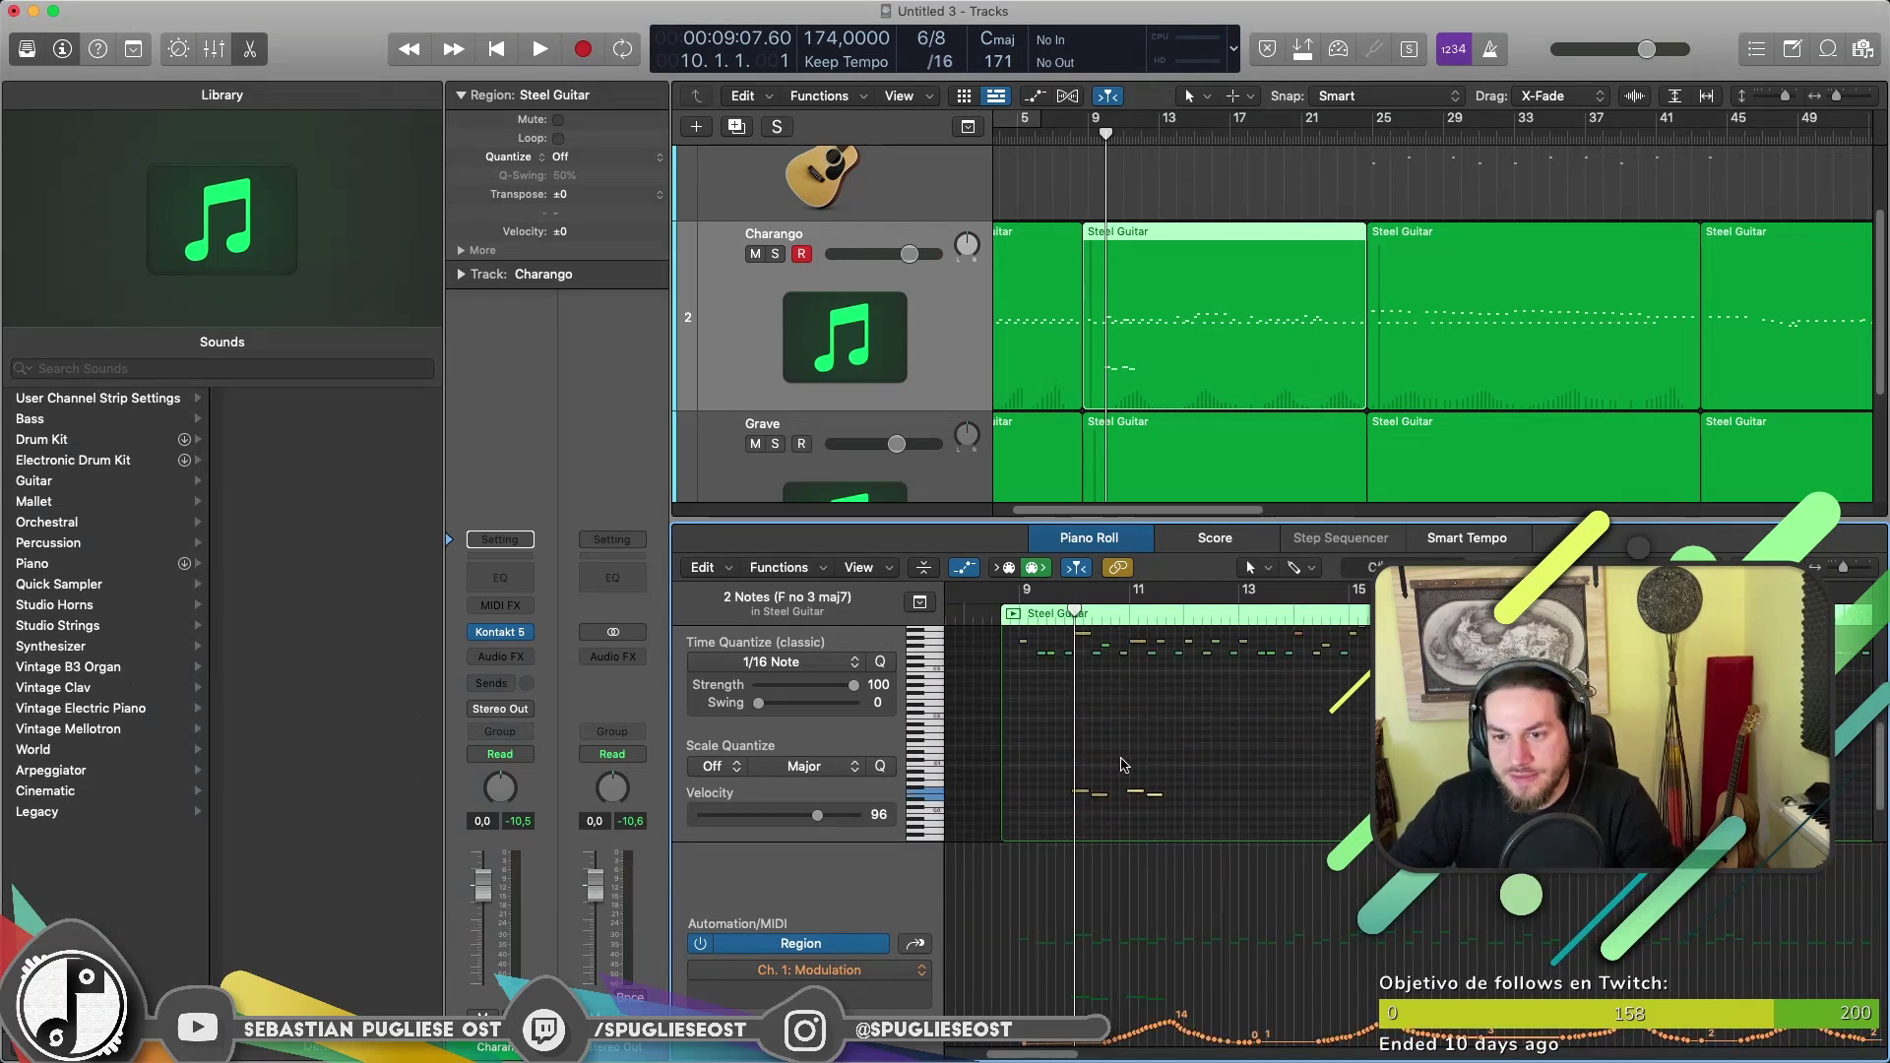
scroll(1080, 795, down, 4)
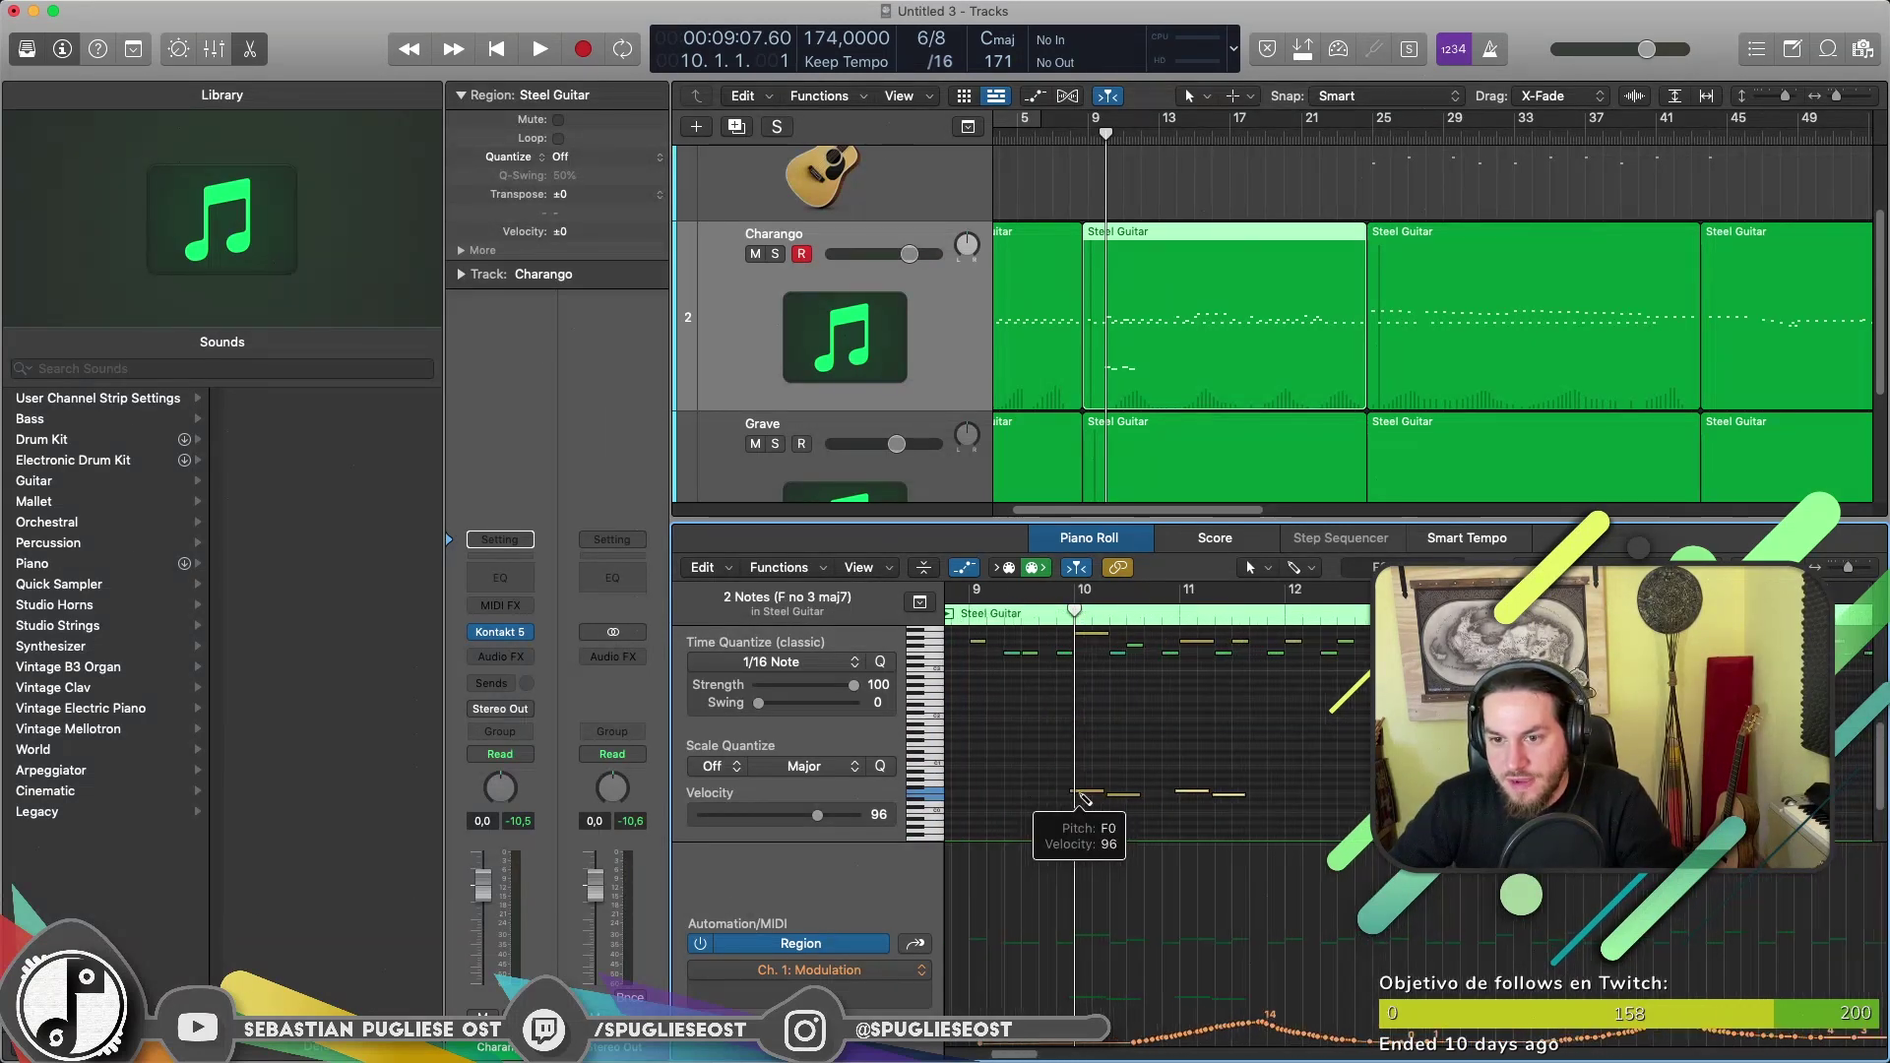
scroll(1087, 800, up, 1)
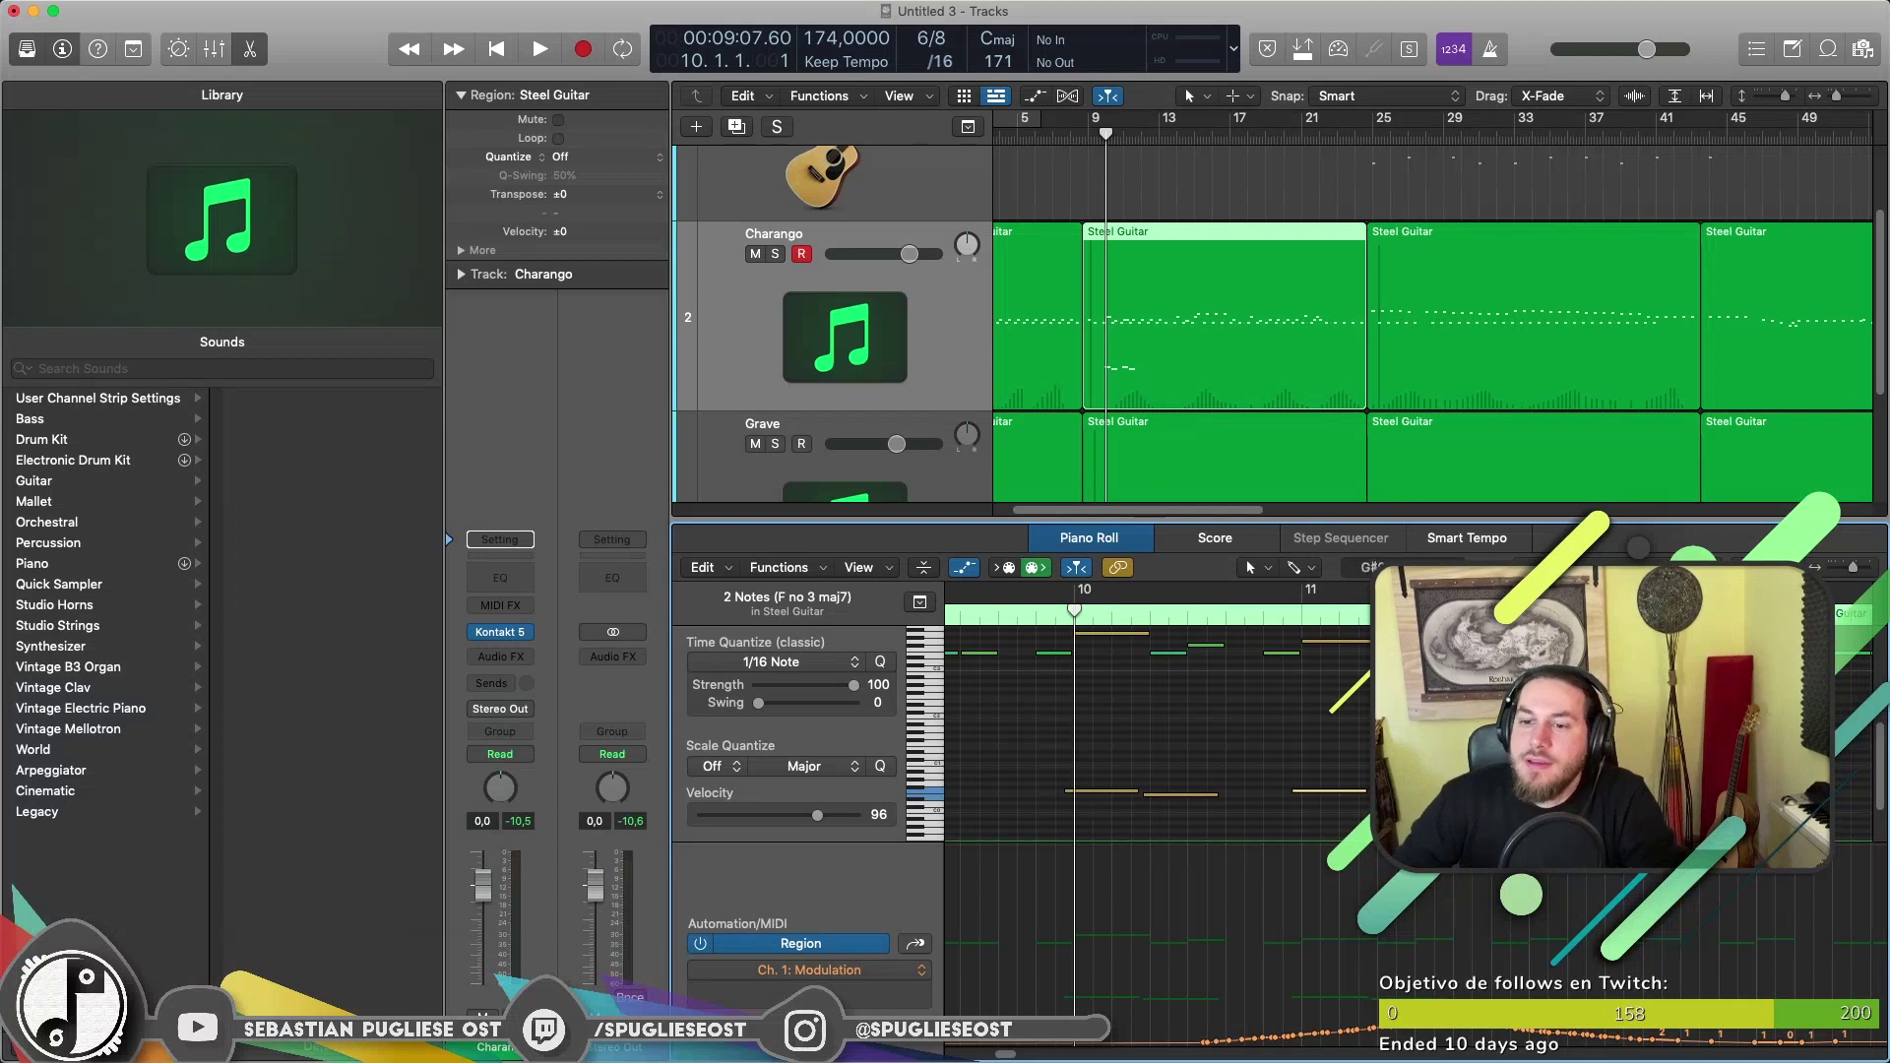
Add an E0 keyswitch note at bar 9, add sustain changes for the articulated notes, and play the passage.
click(1185, 642)
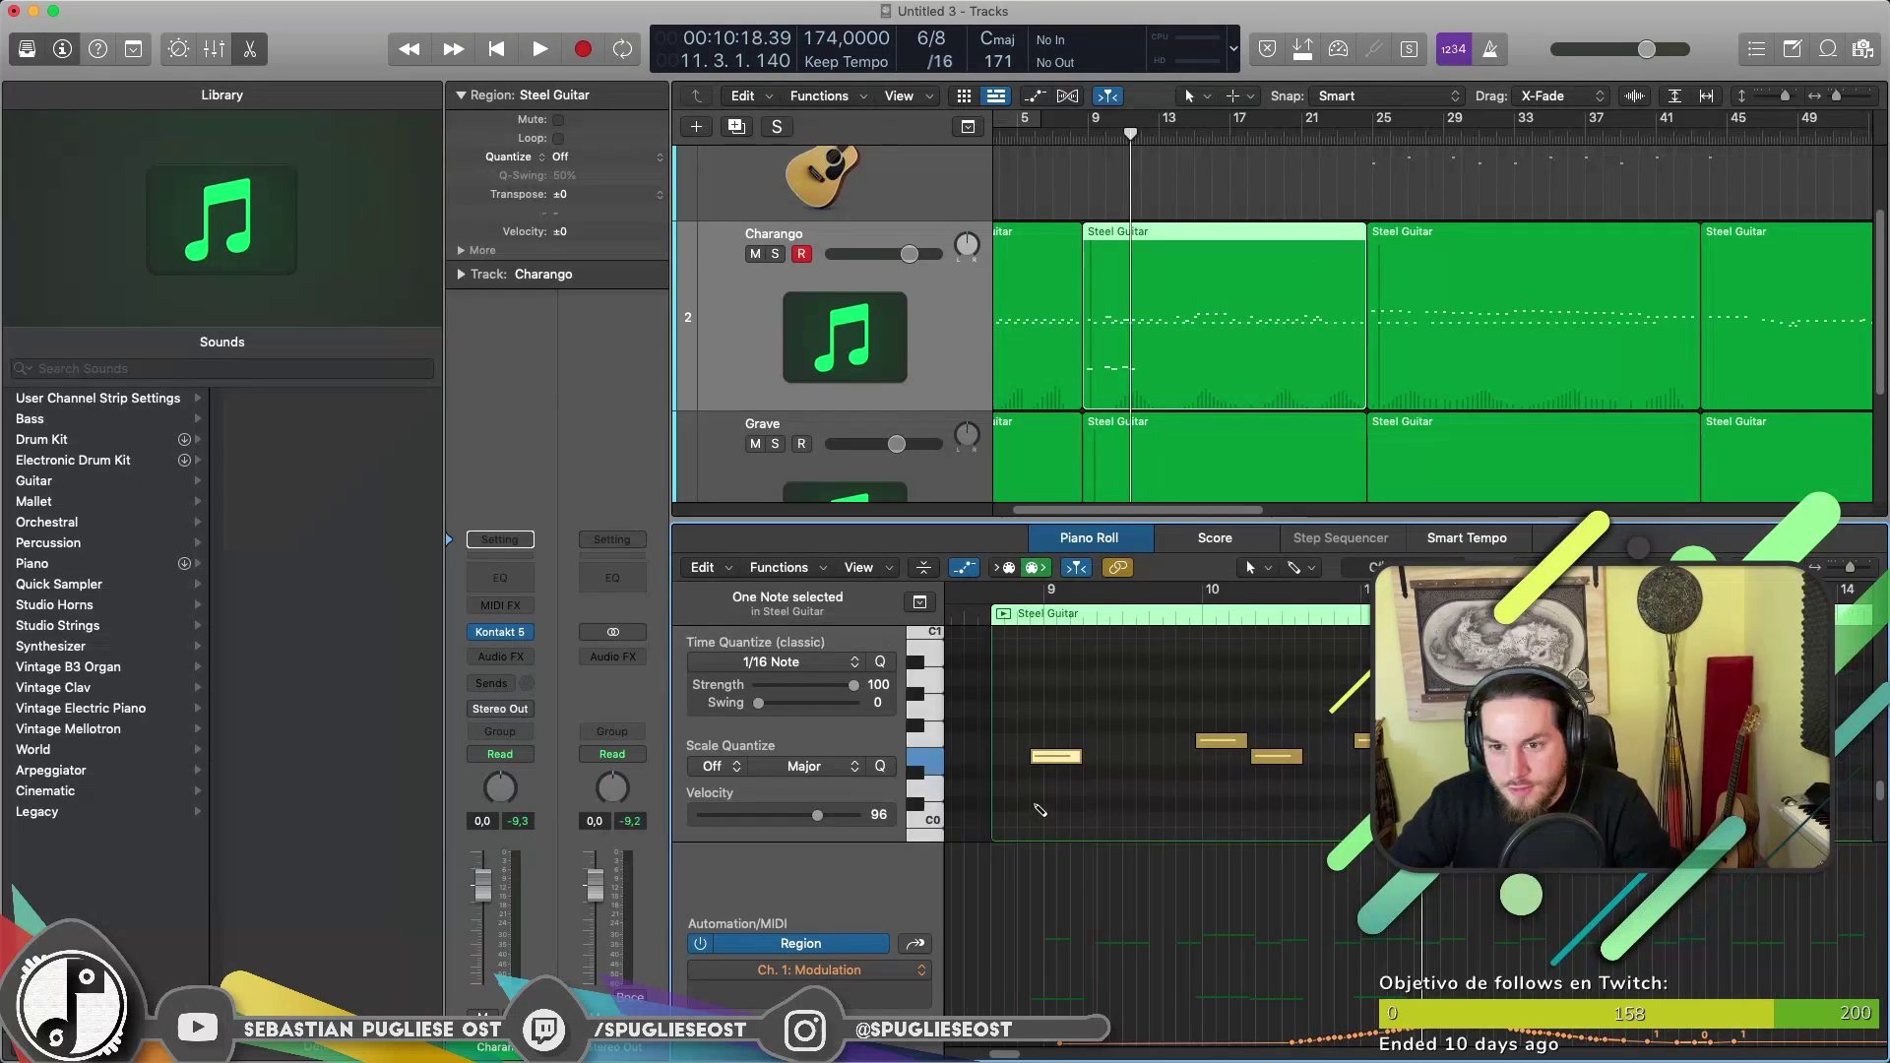
key(space)
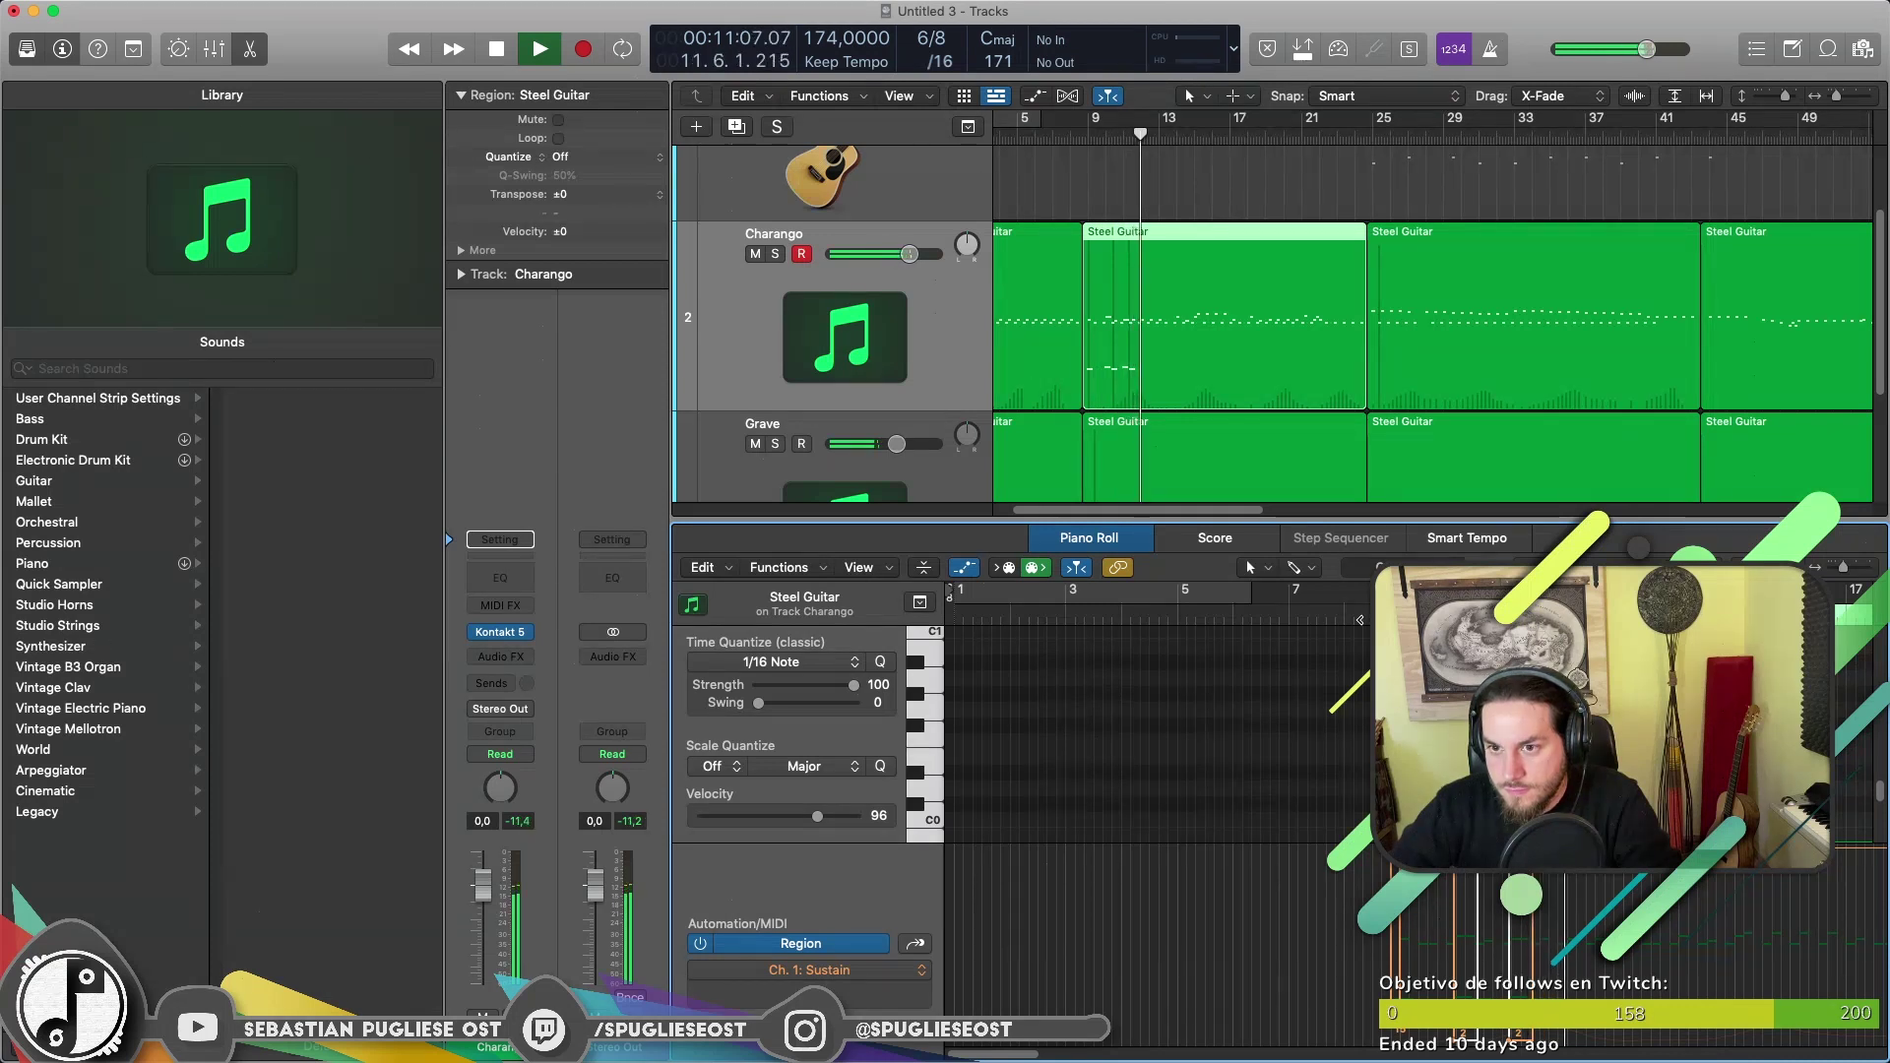
key(space)
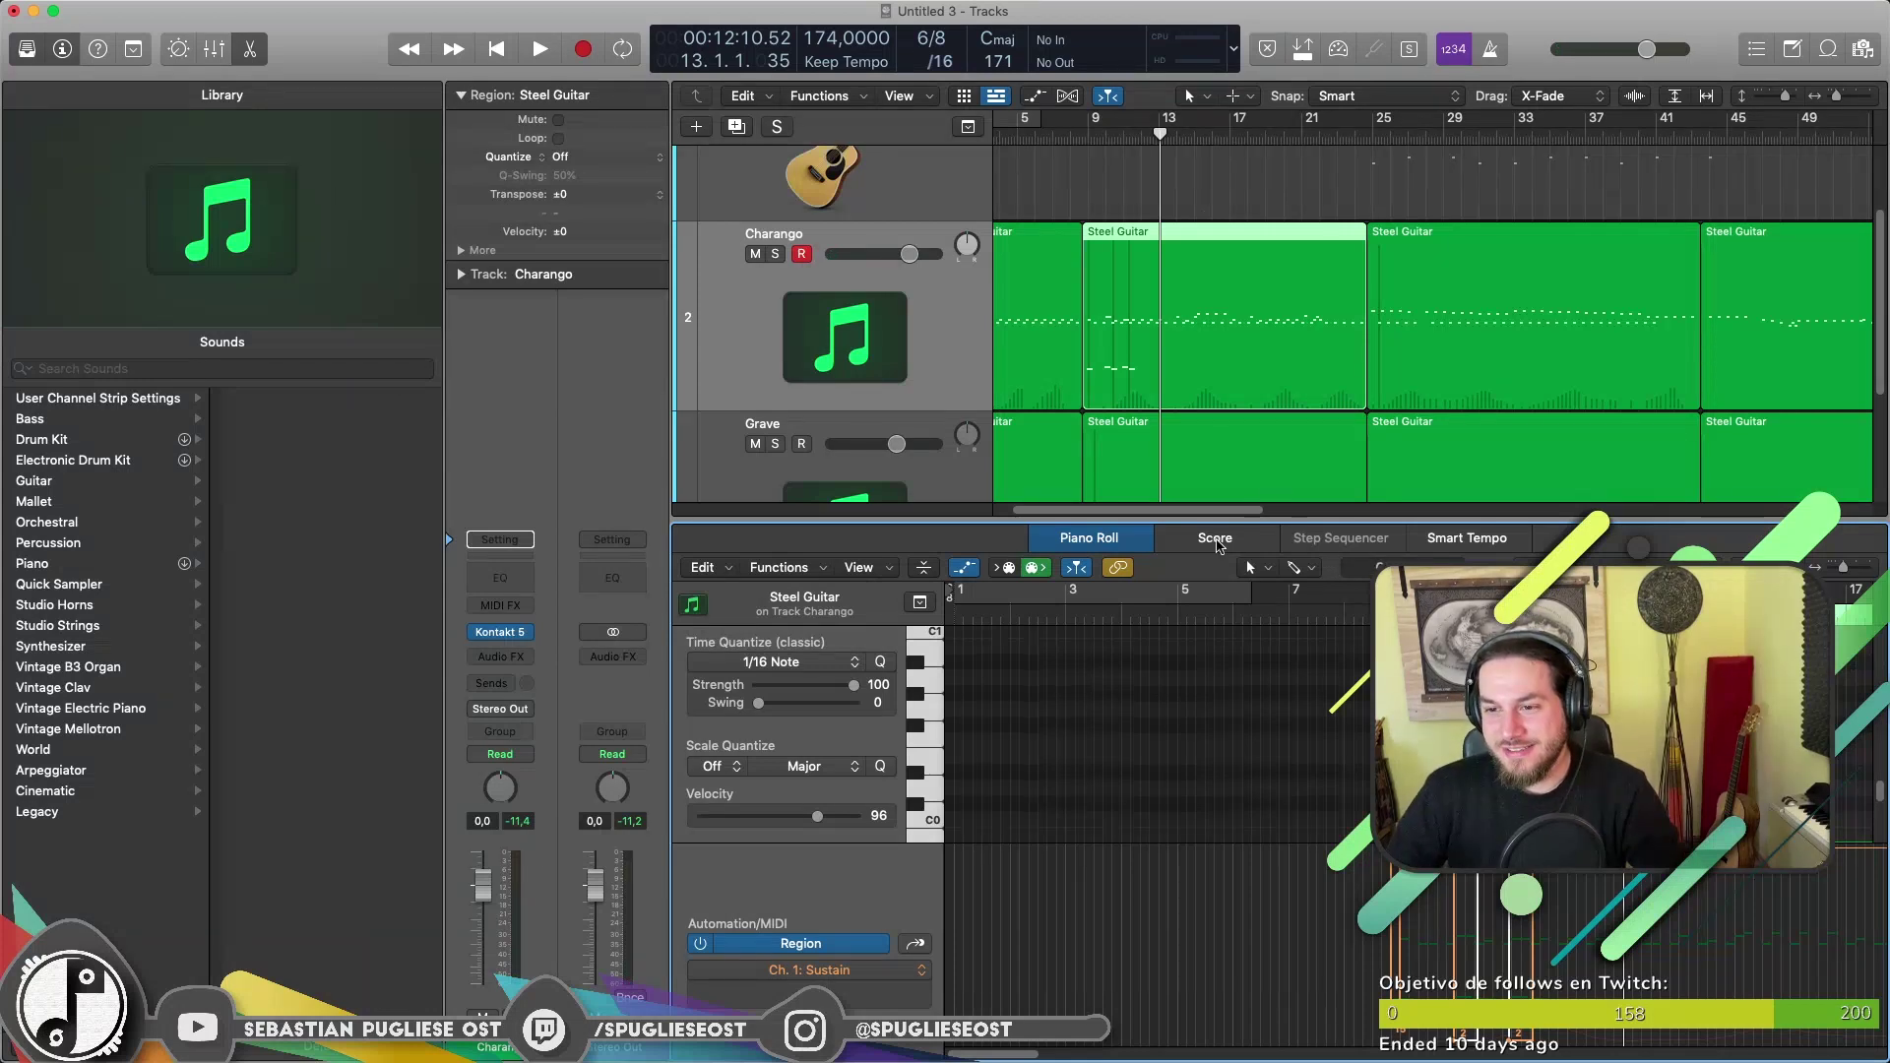
Repeat the keyswitch notes and sustain changes over bars 13 to 15, play the result and return to bar 1.
key(z)
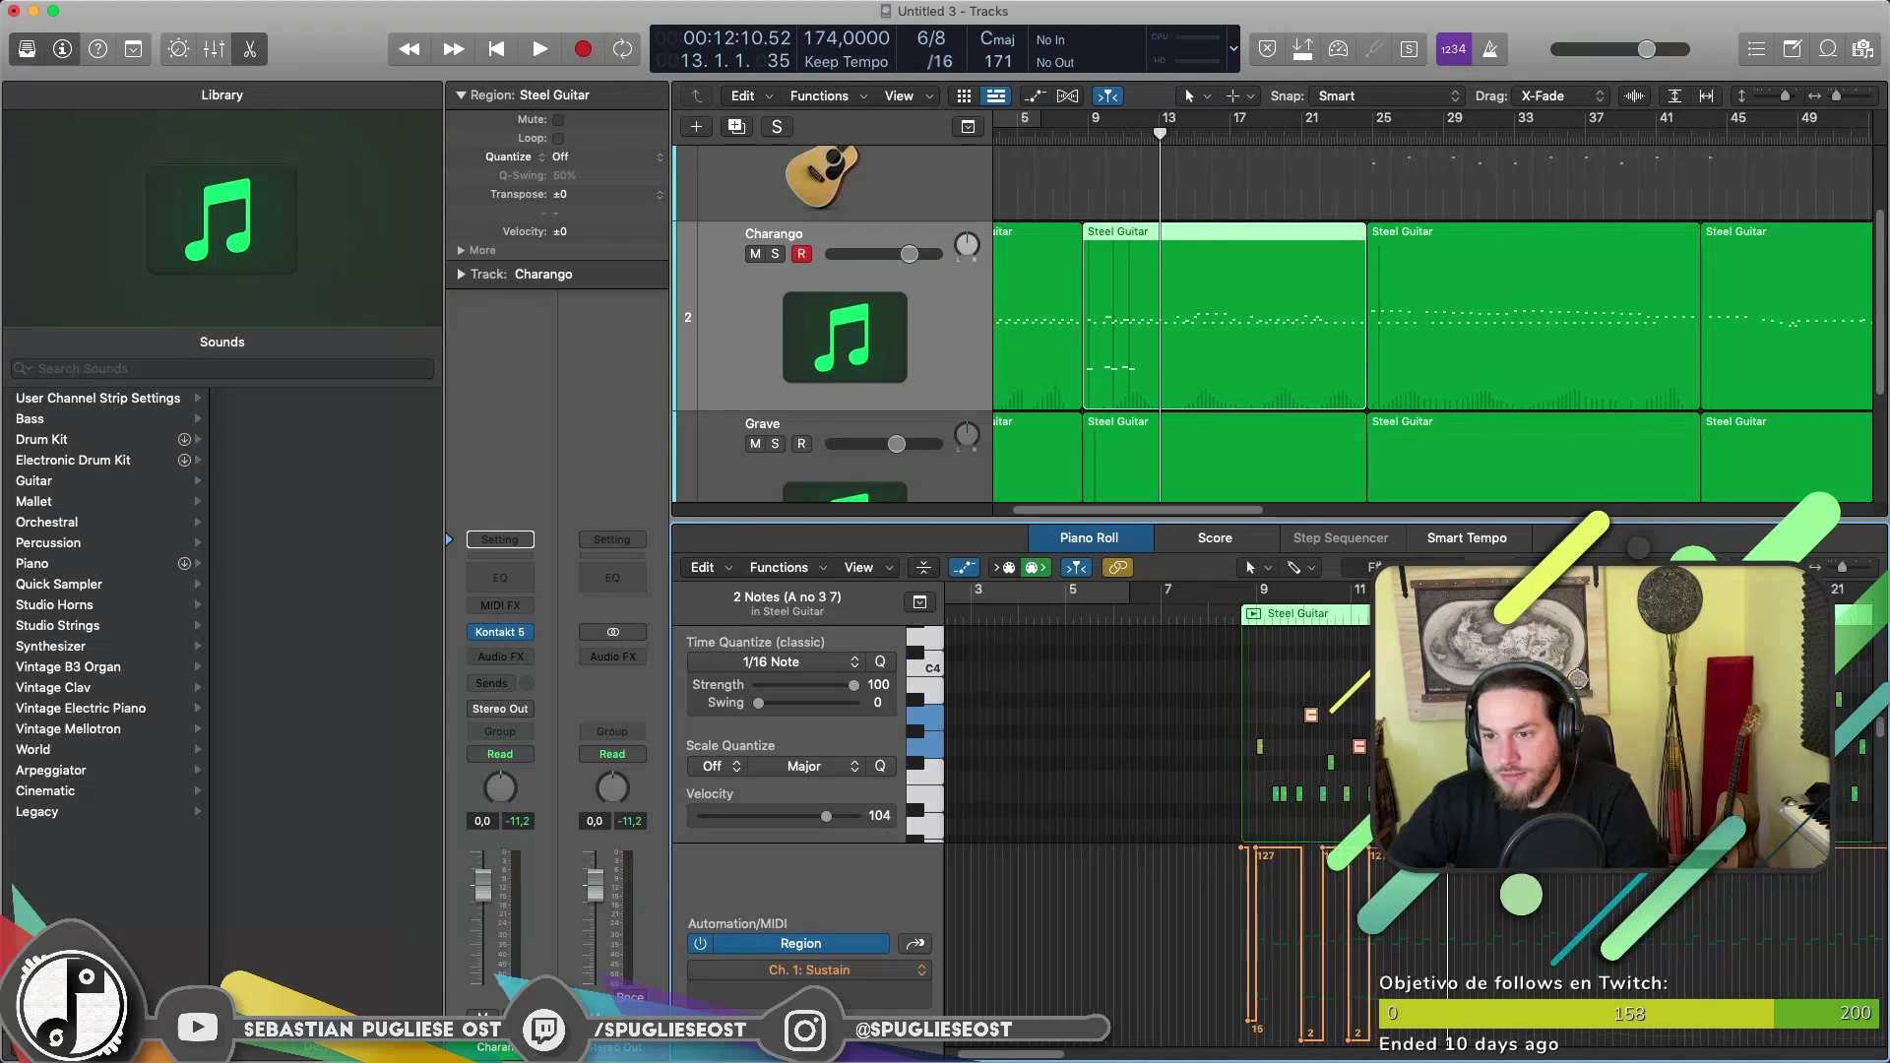
key(z)
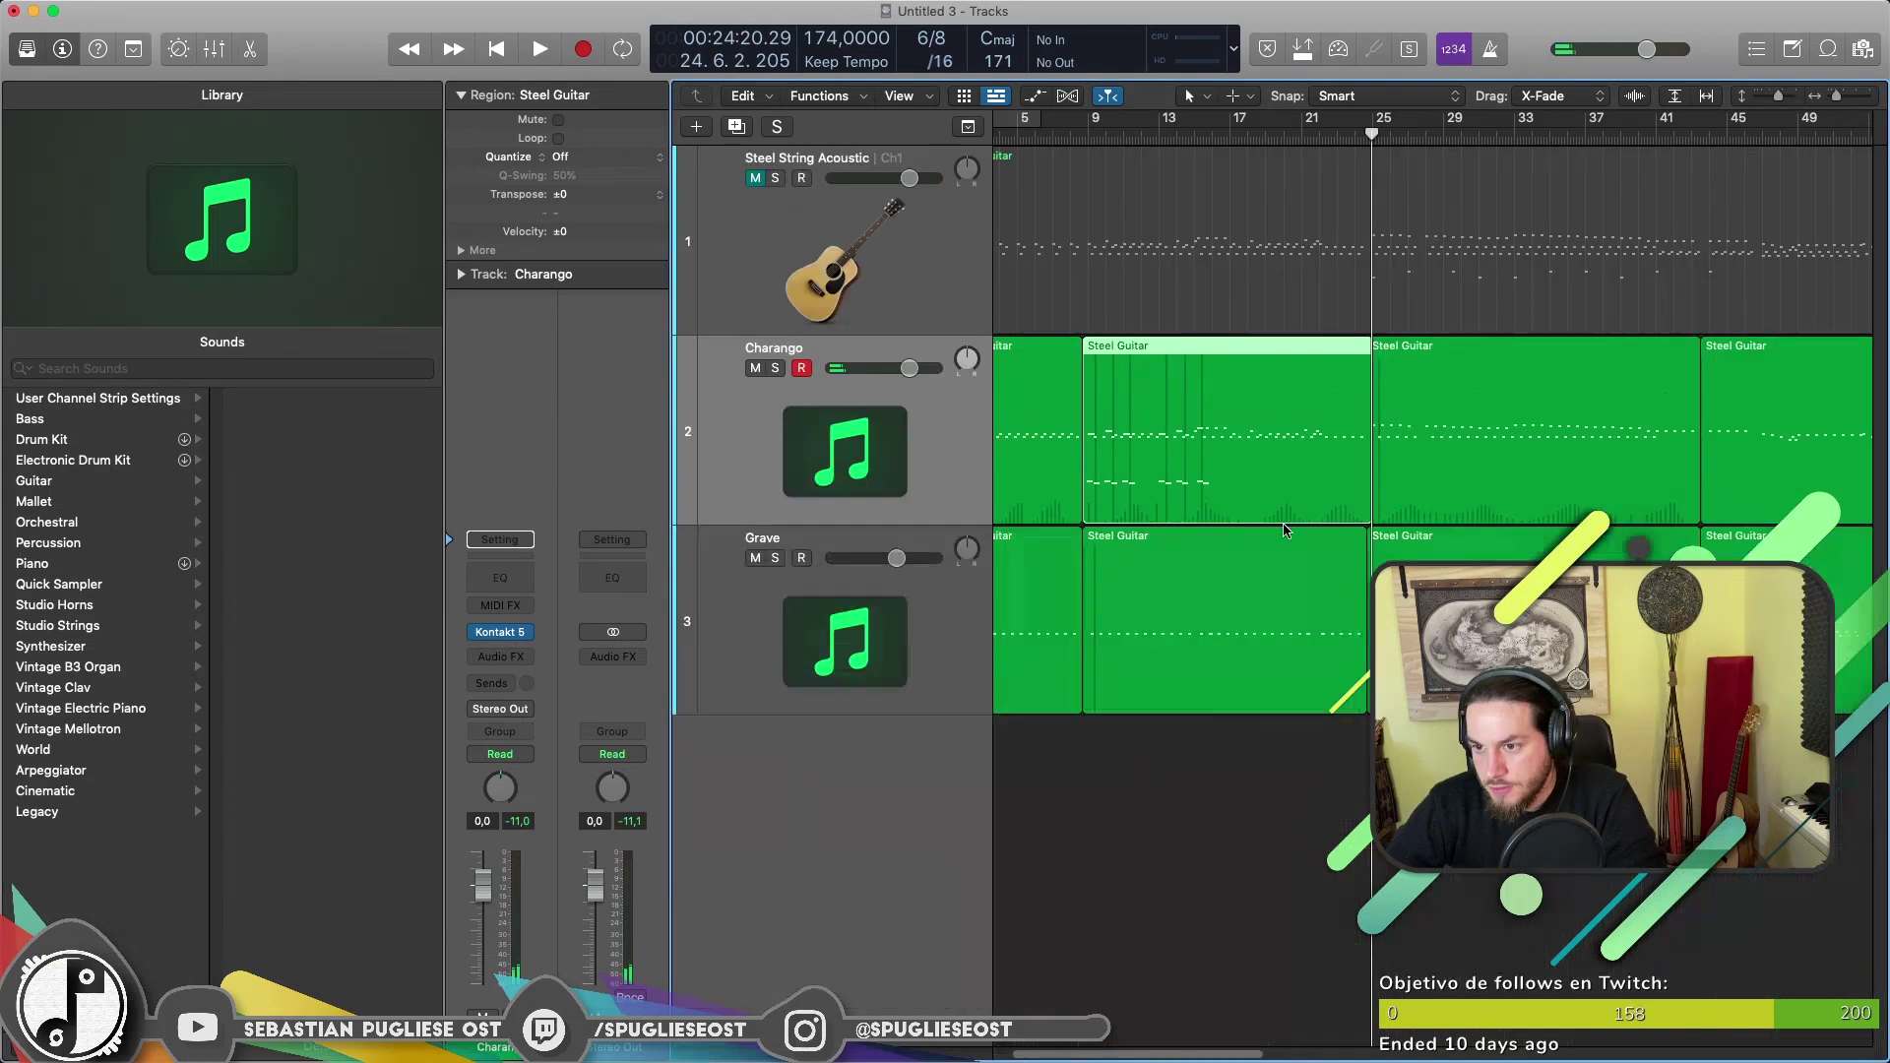
key(Return)
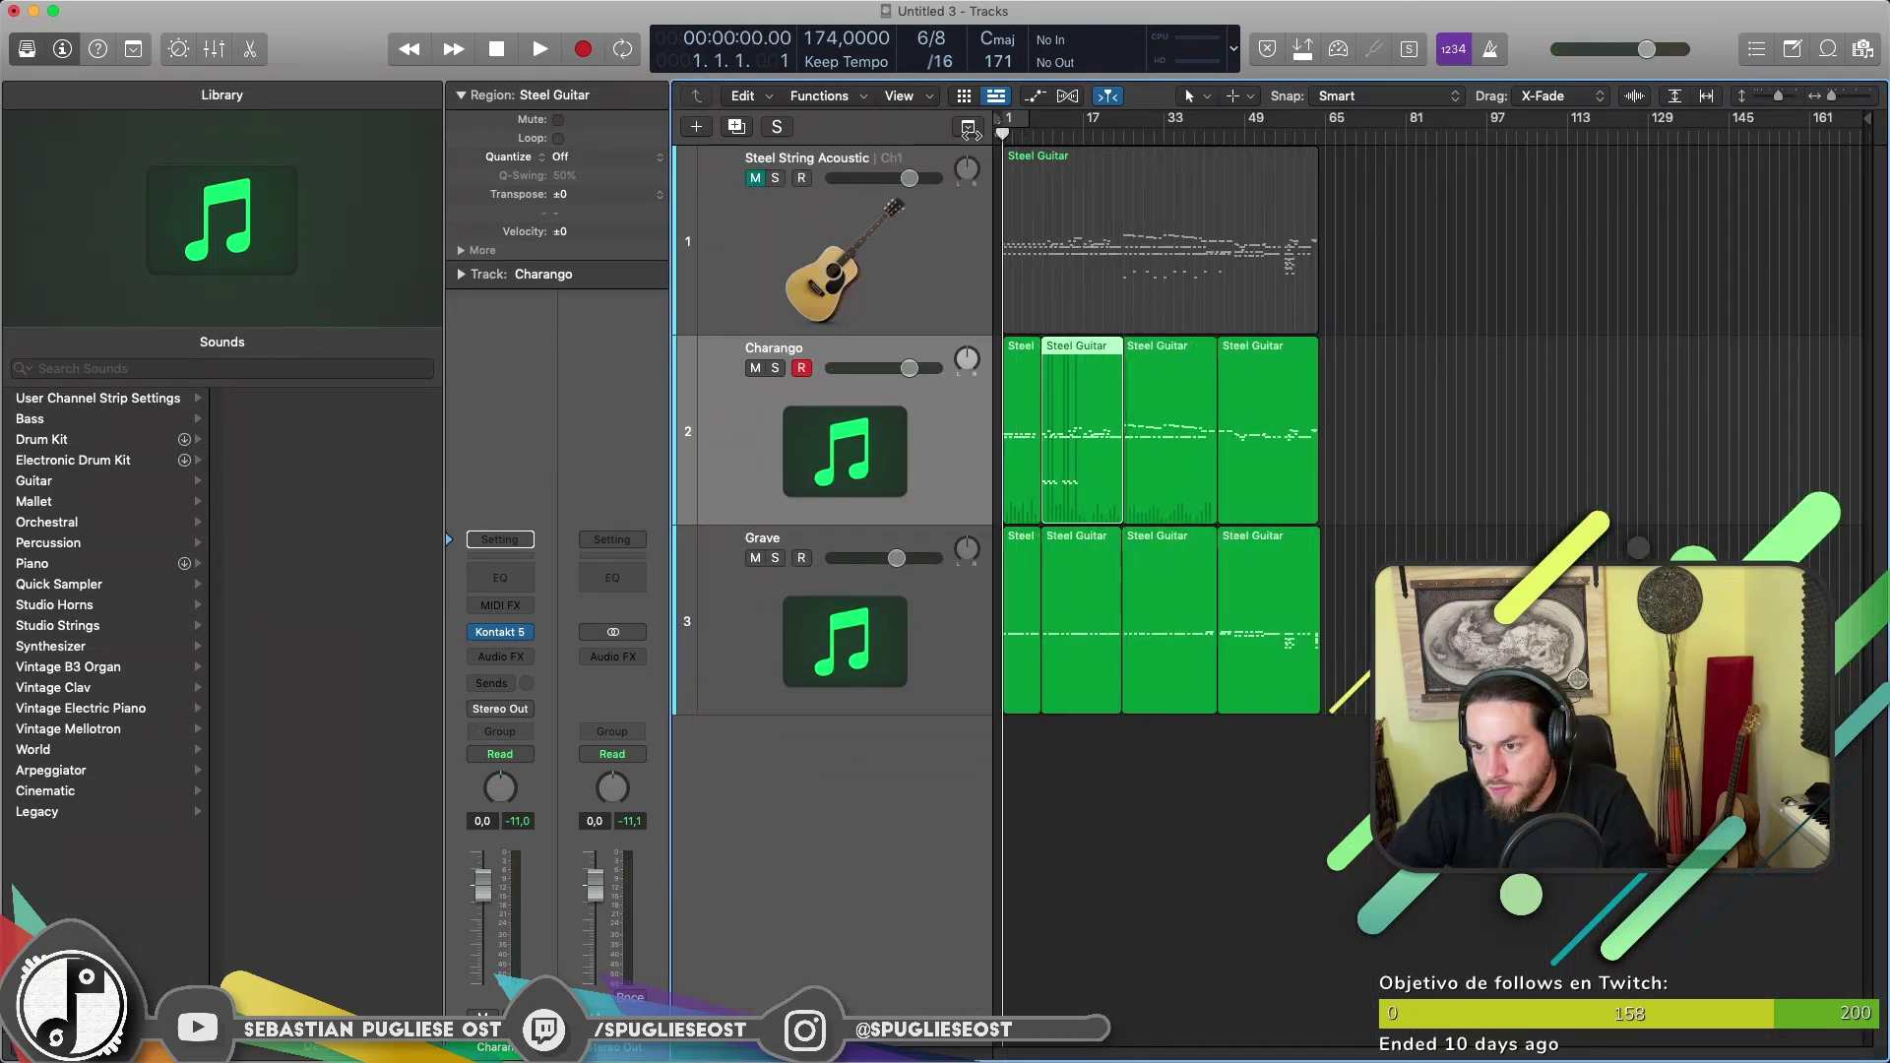
Group the Charango and Grave tracks into a summing stack and rename it Charangos.
click(868, 466)
shift+click(840, 658)
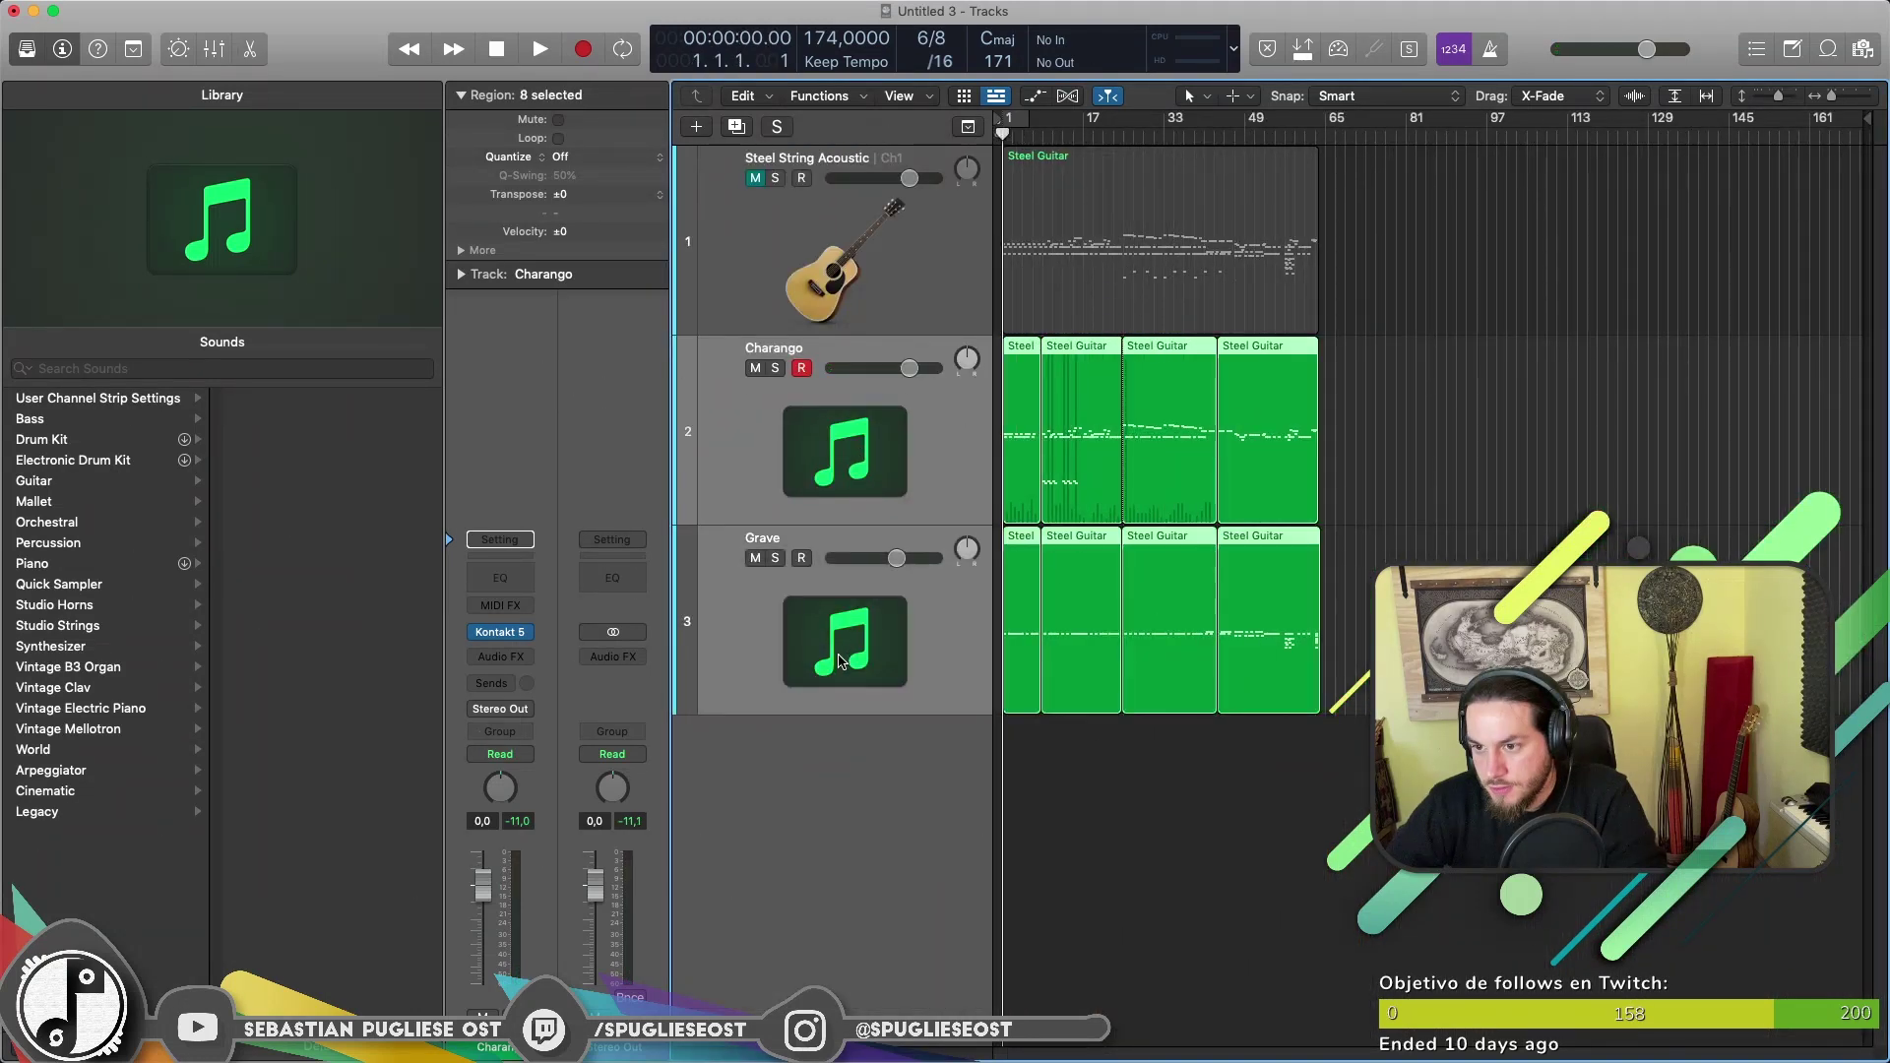
key(super+shift+d)
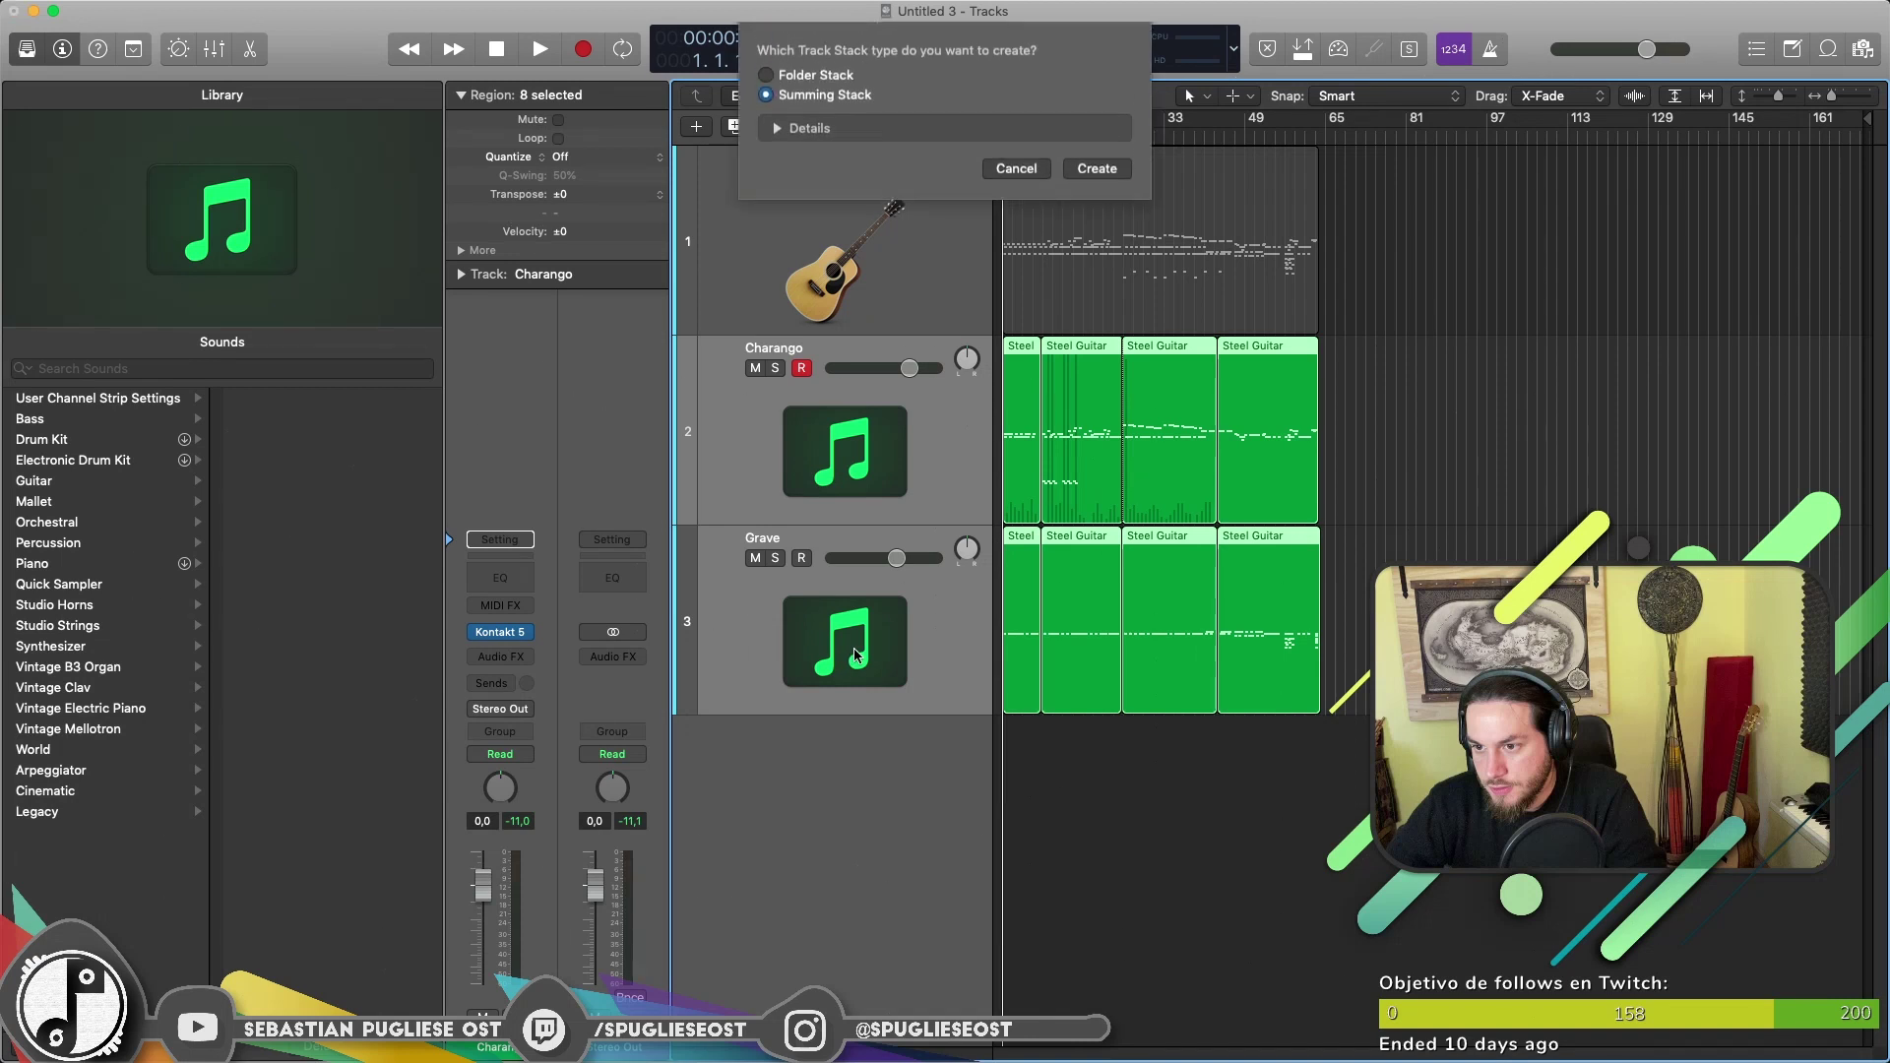
key(Return)
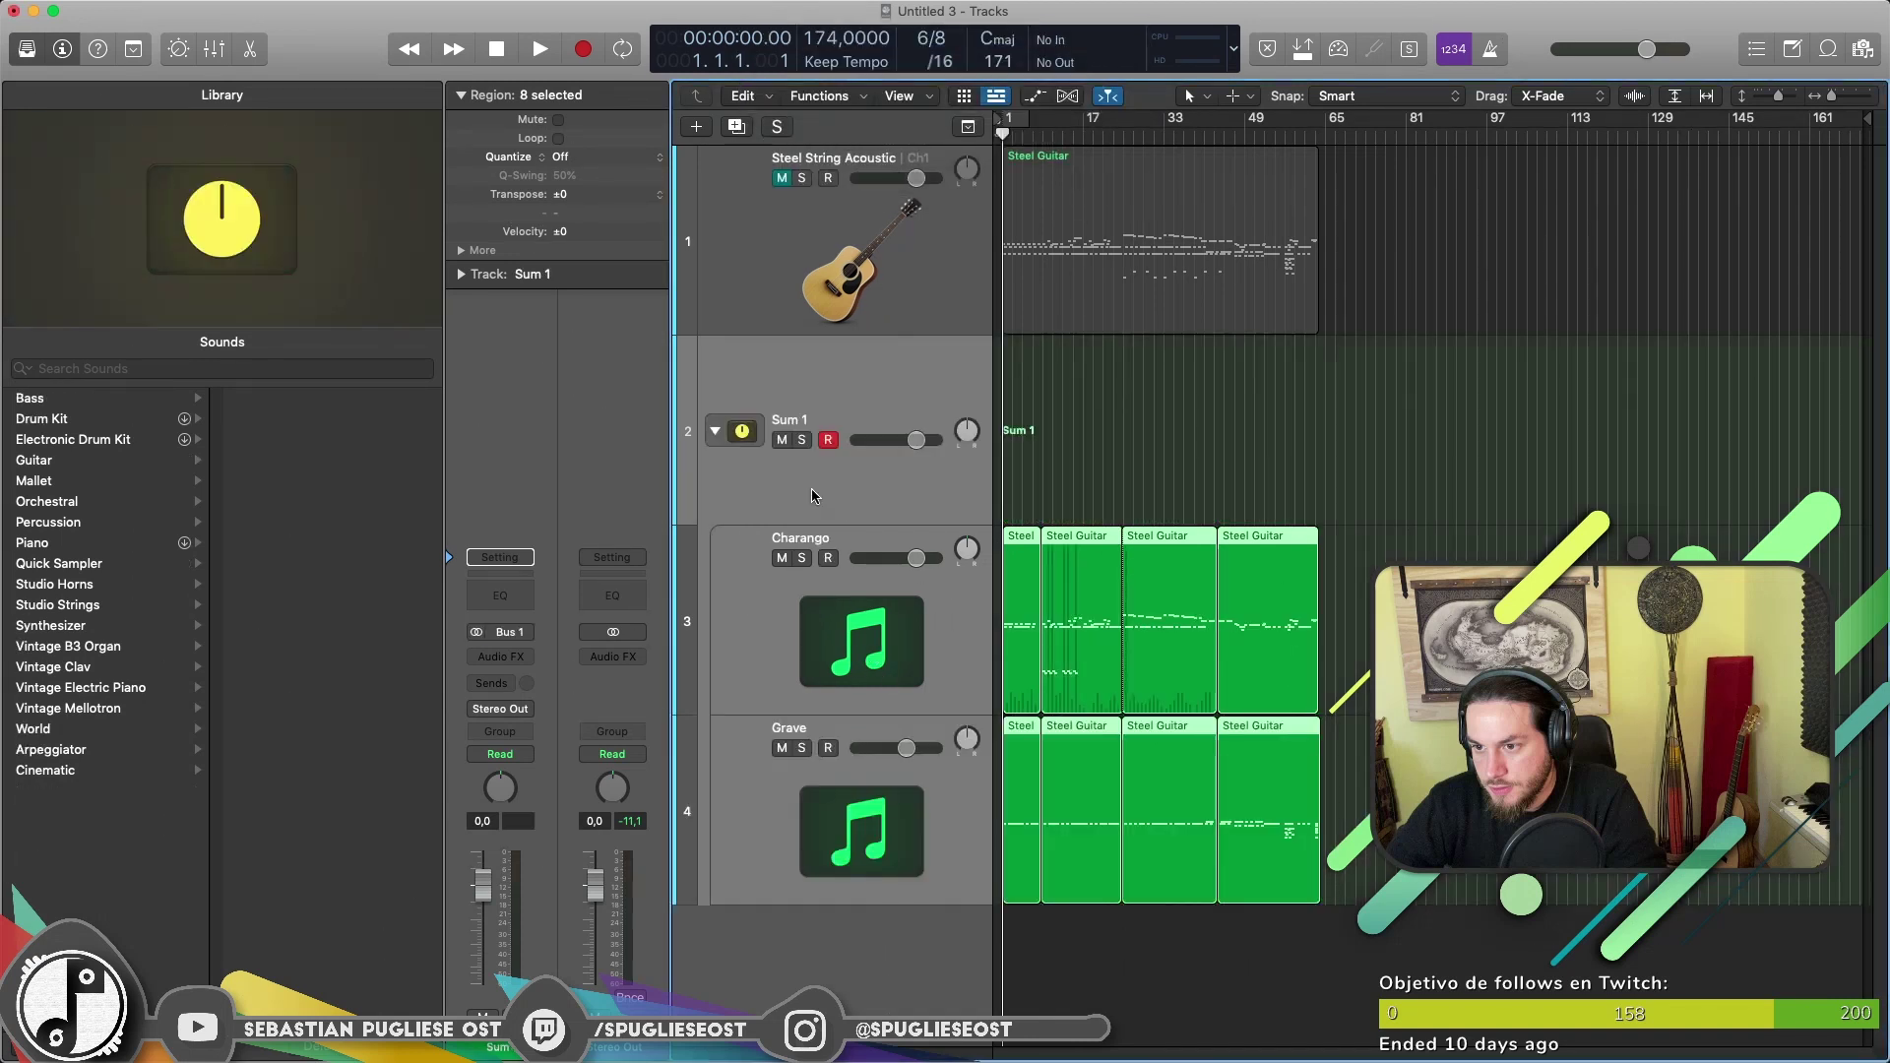
double_click(793, 423)
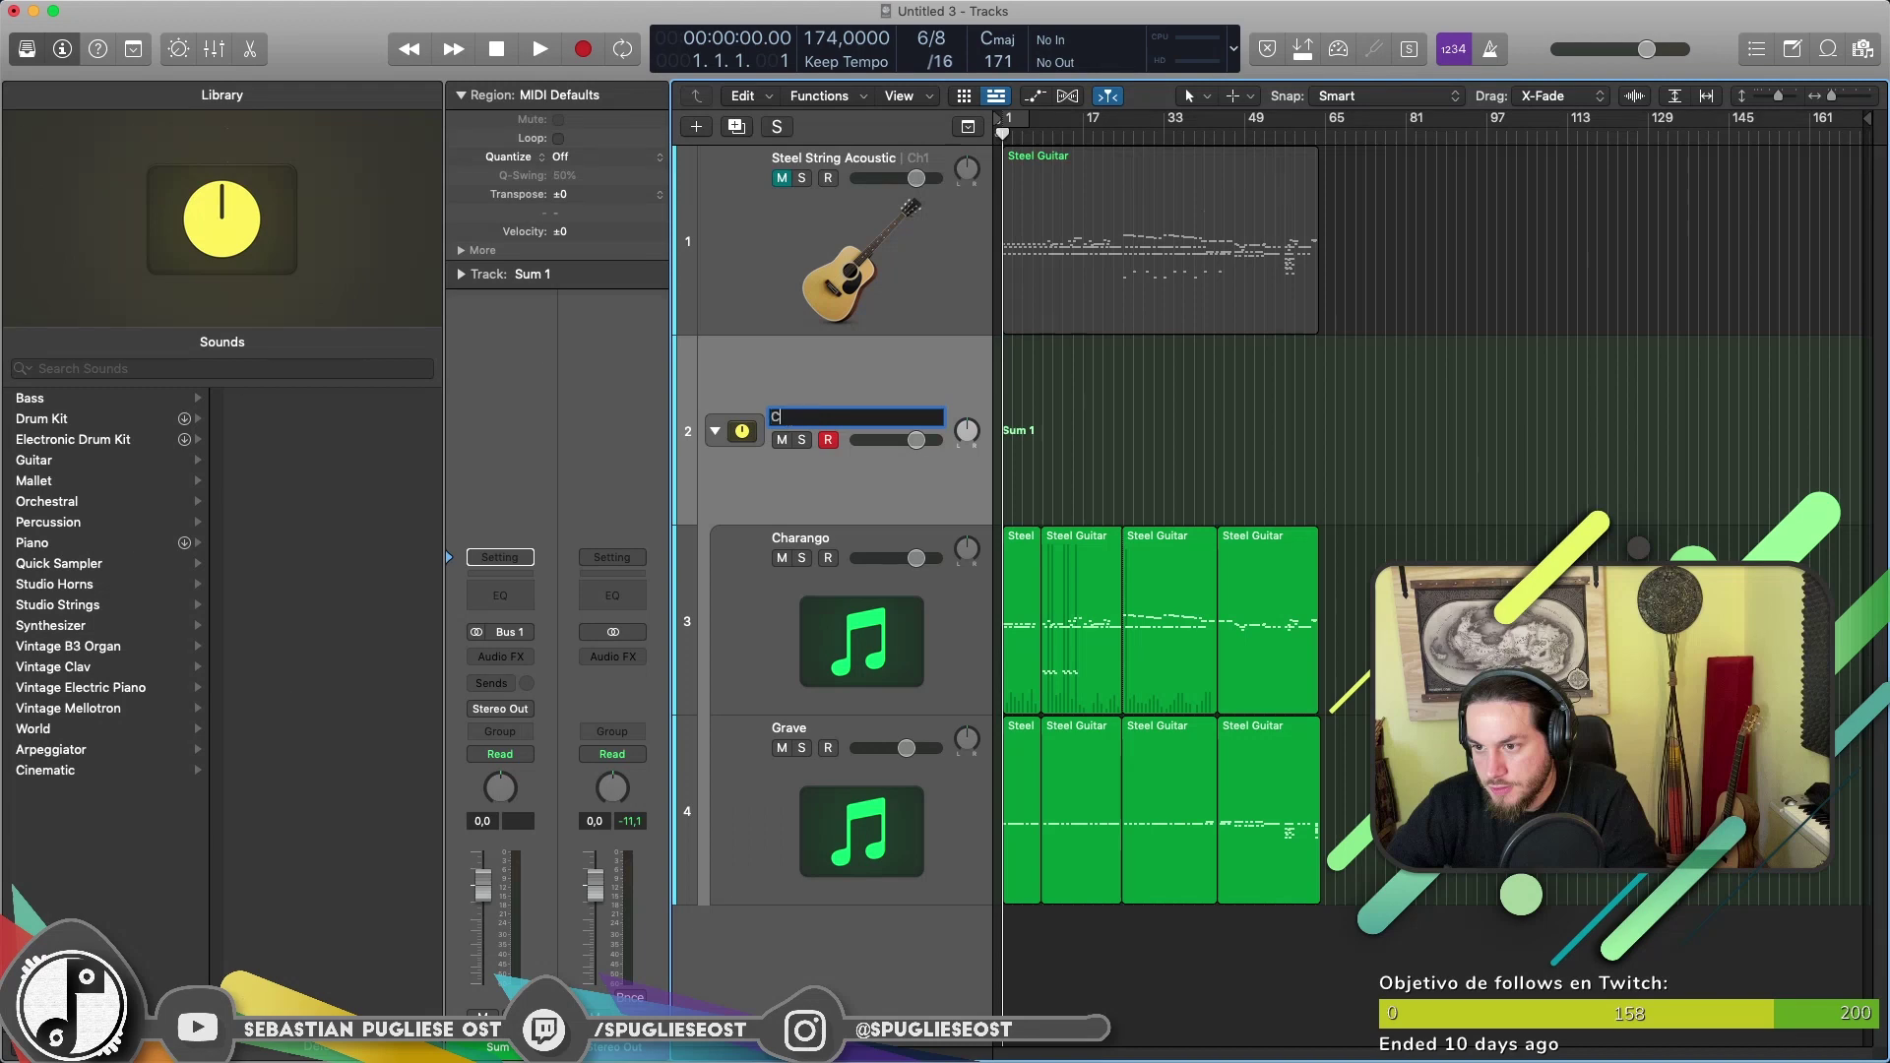
text(Charangos)
key(Return)
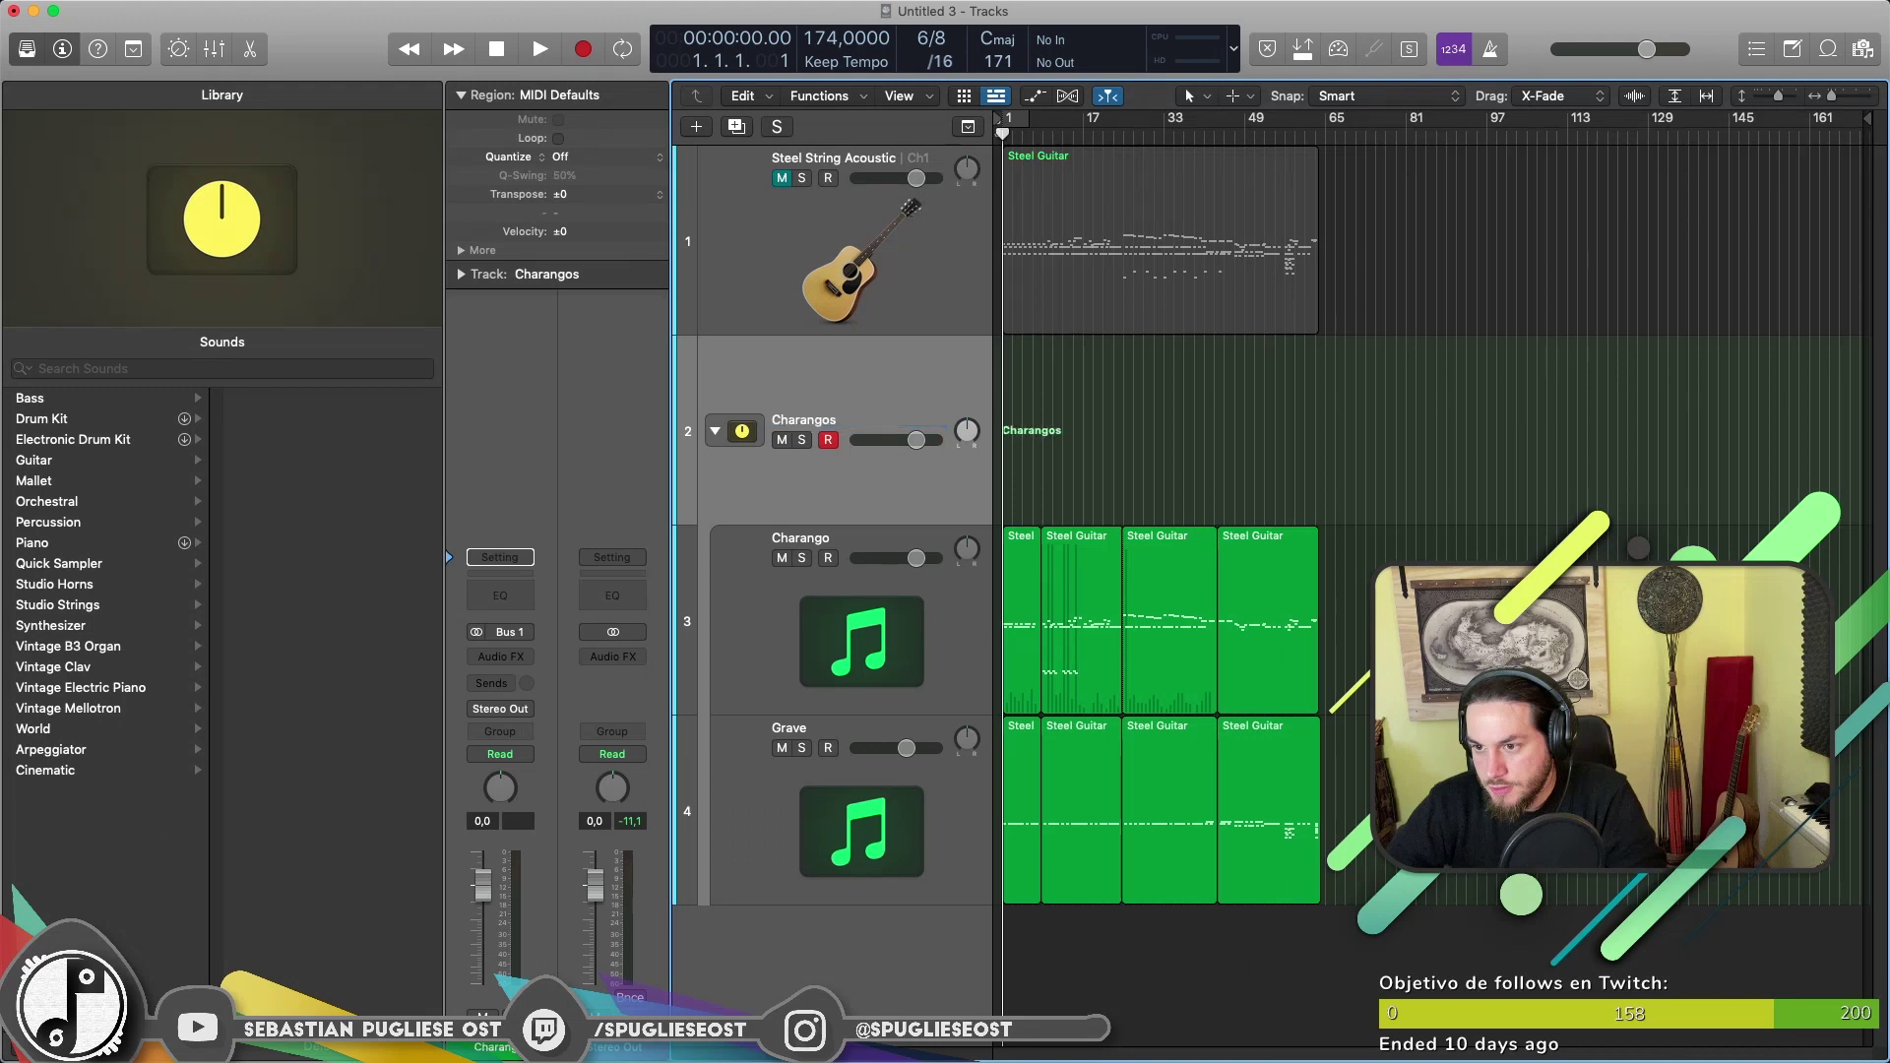
Insert FF Pro-Q 3 on the Charangos stack and shape a low cut, a bell boost of about 2.7 dB near 1520 Hz and an upper-mid dip.
click(525, 661)
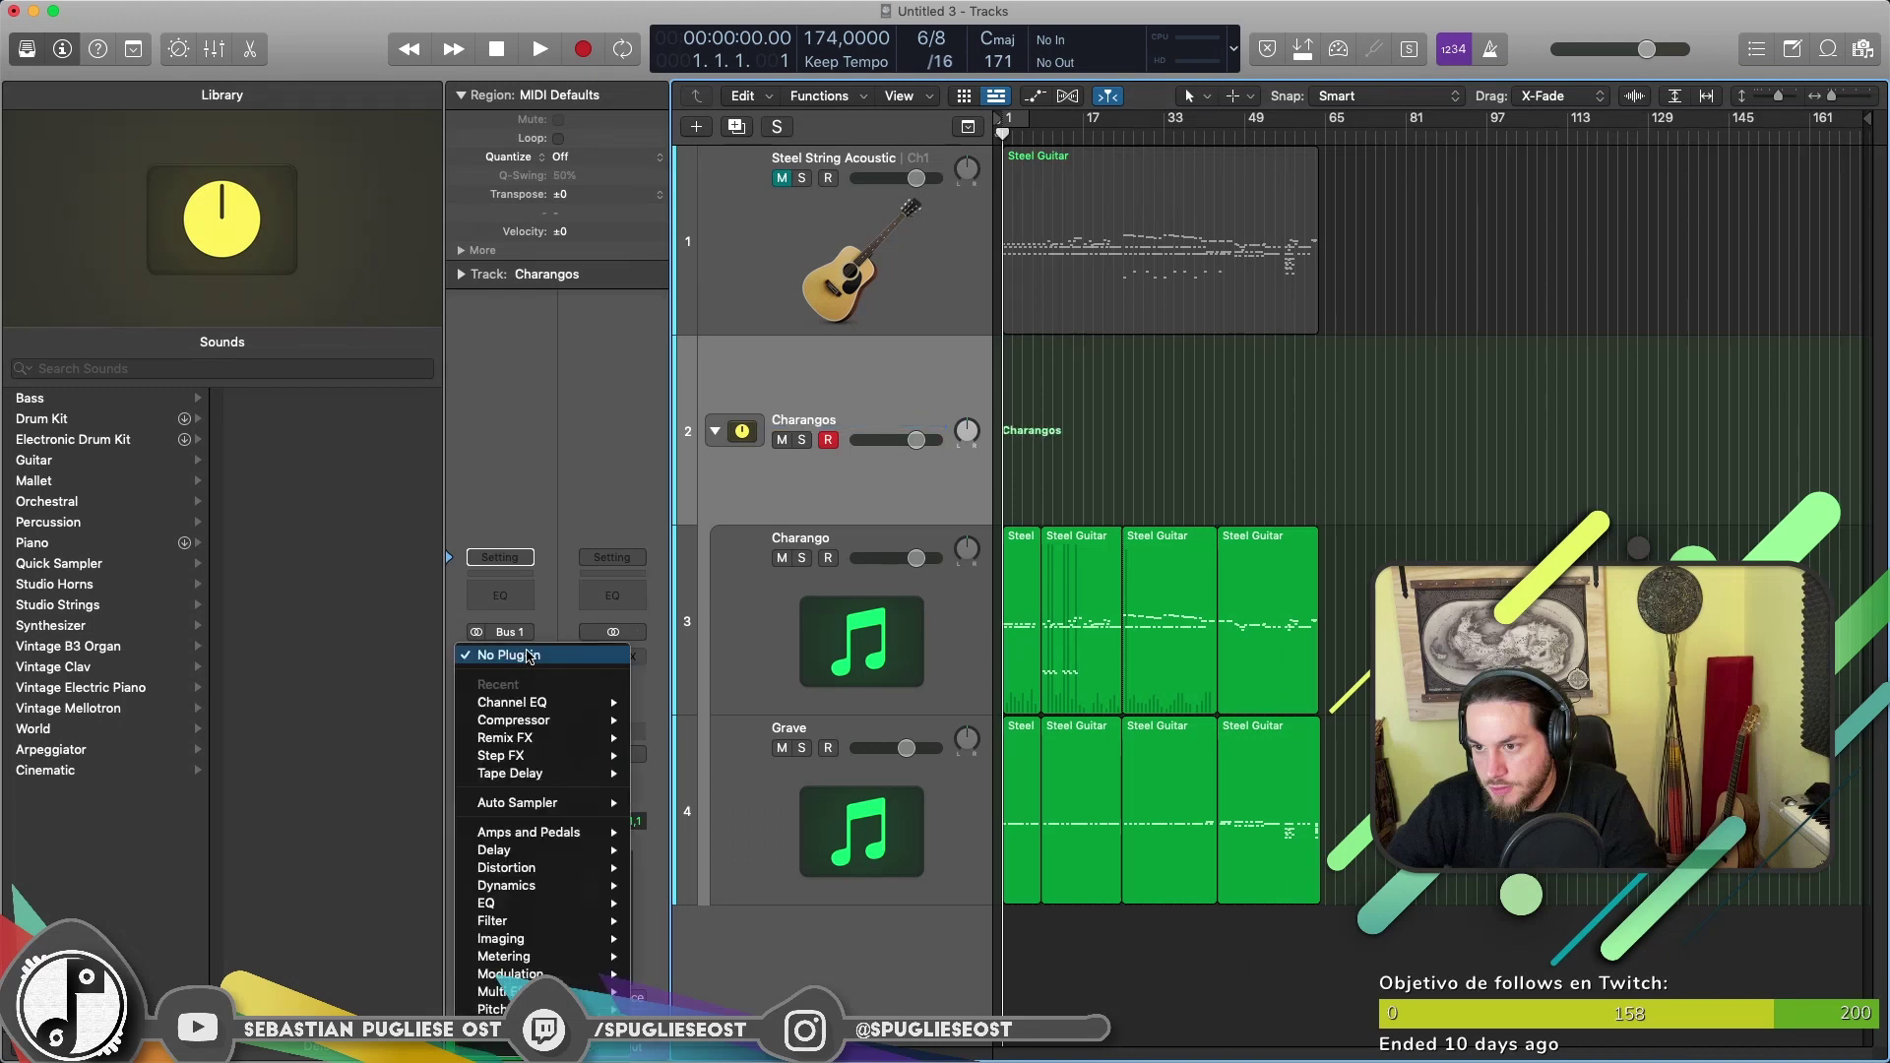
click(788, 566)
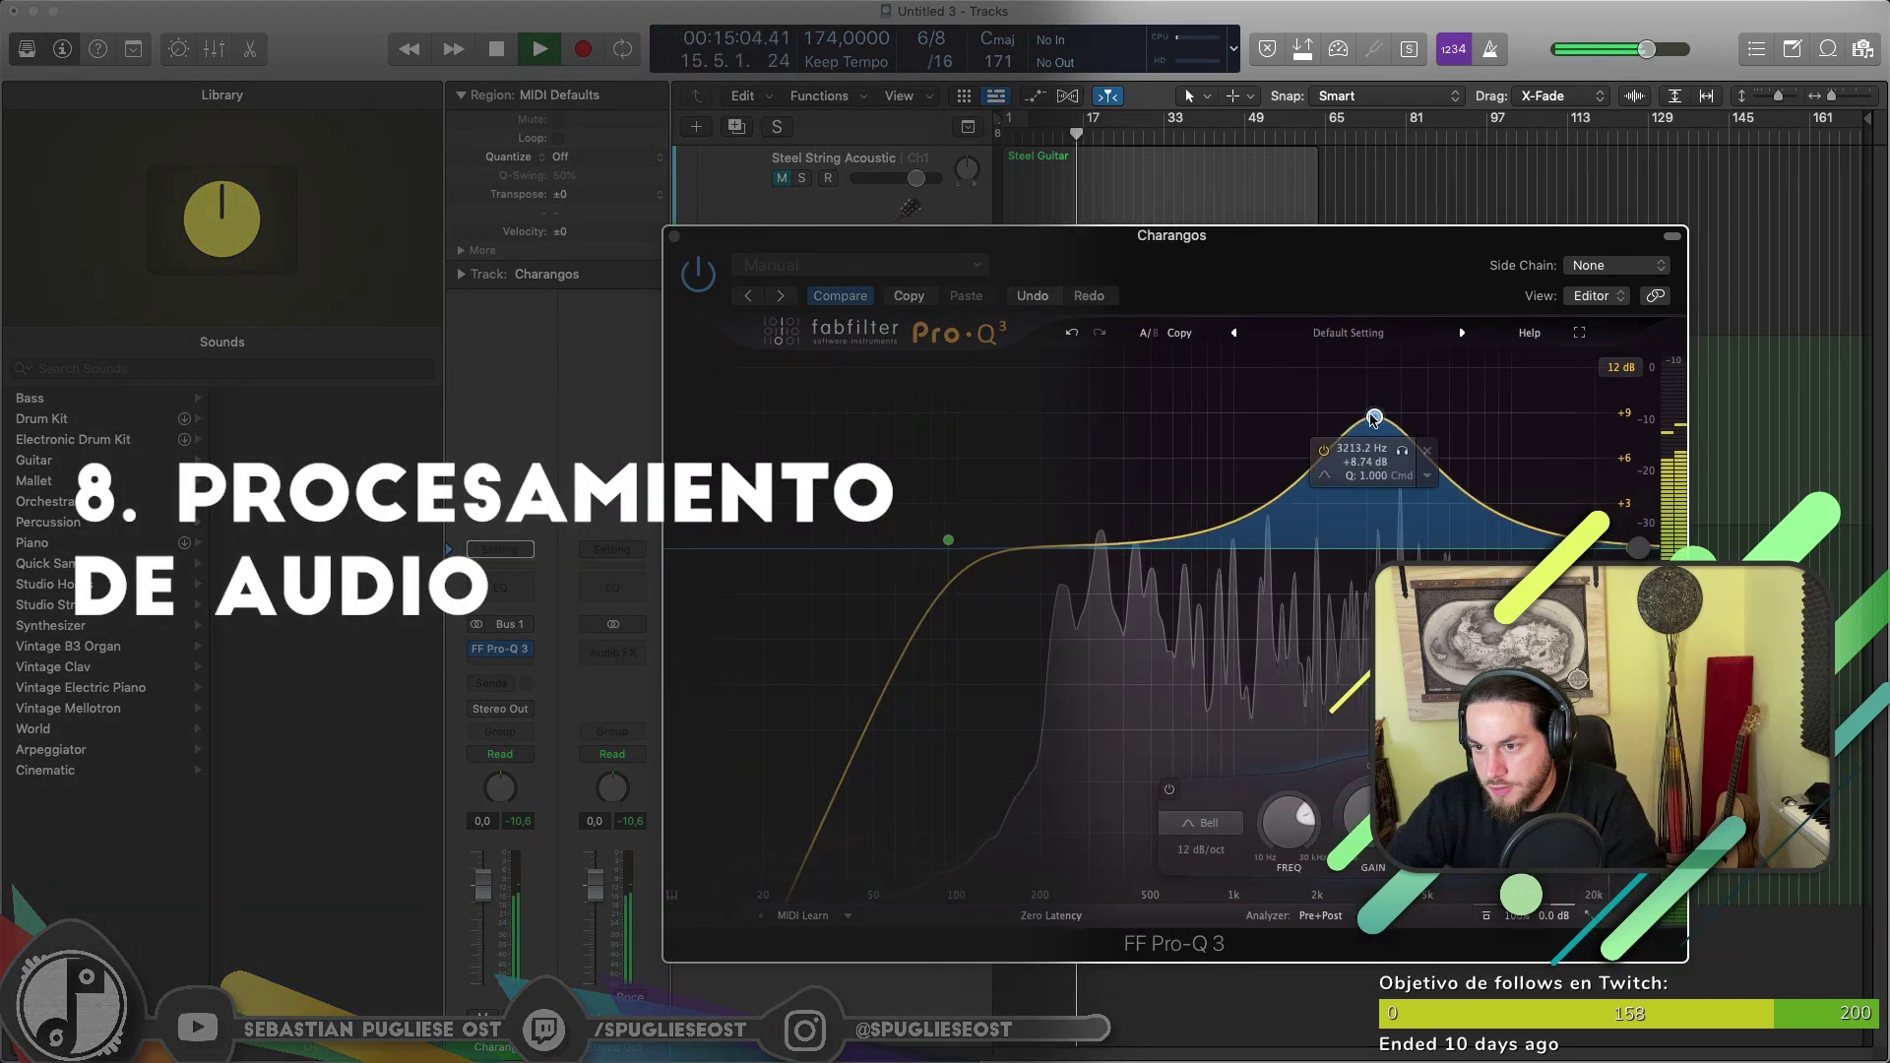
drag(1374, 419, 1285, 508)
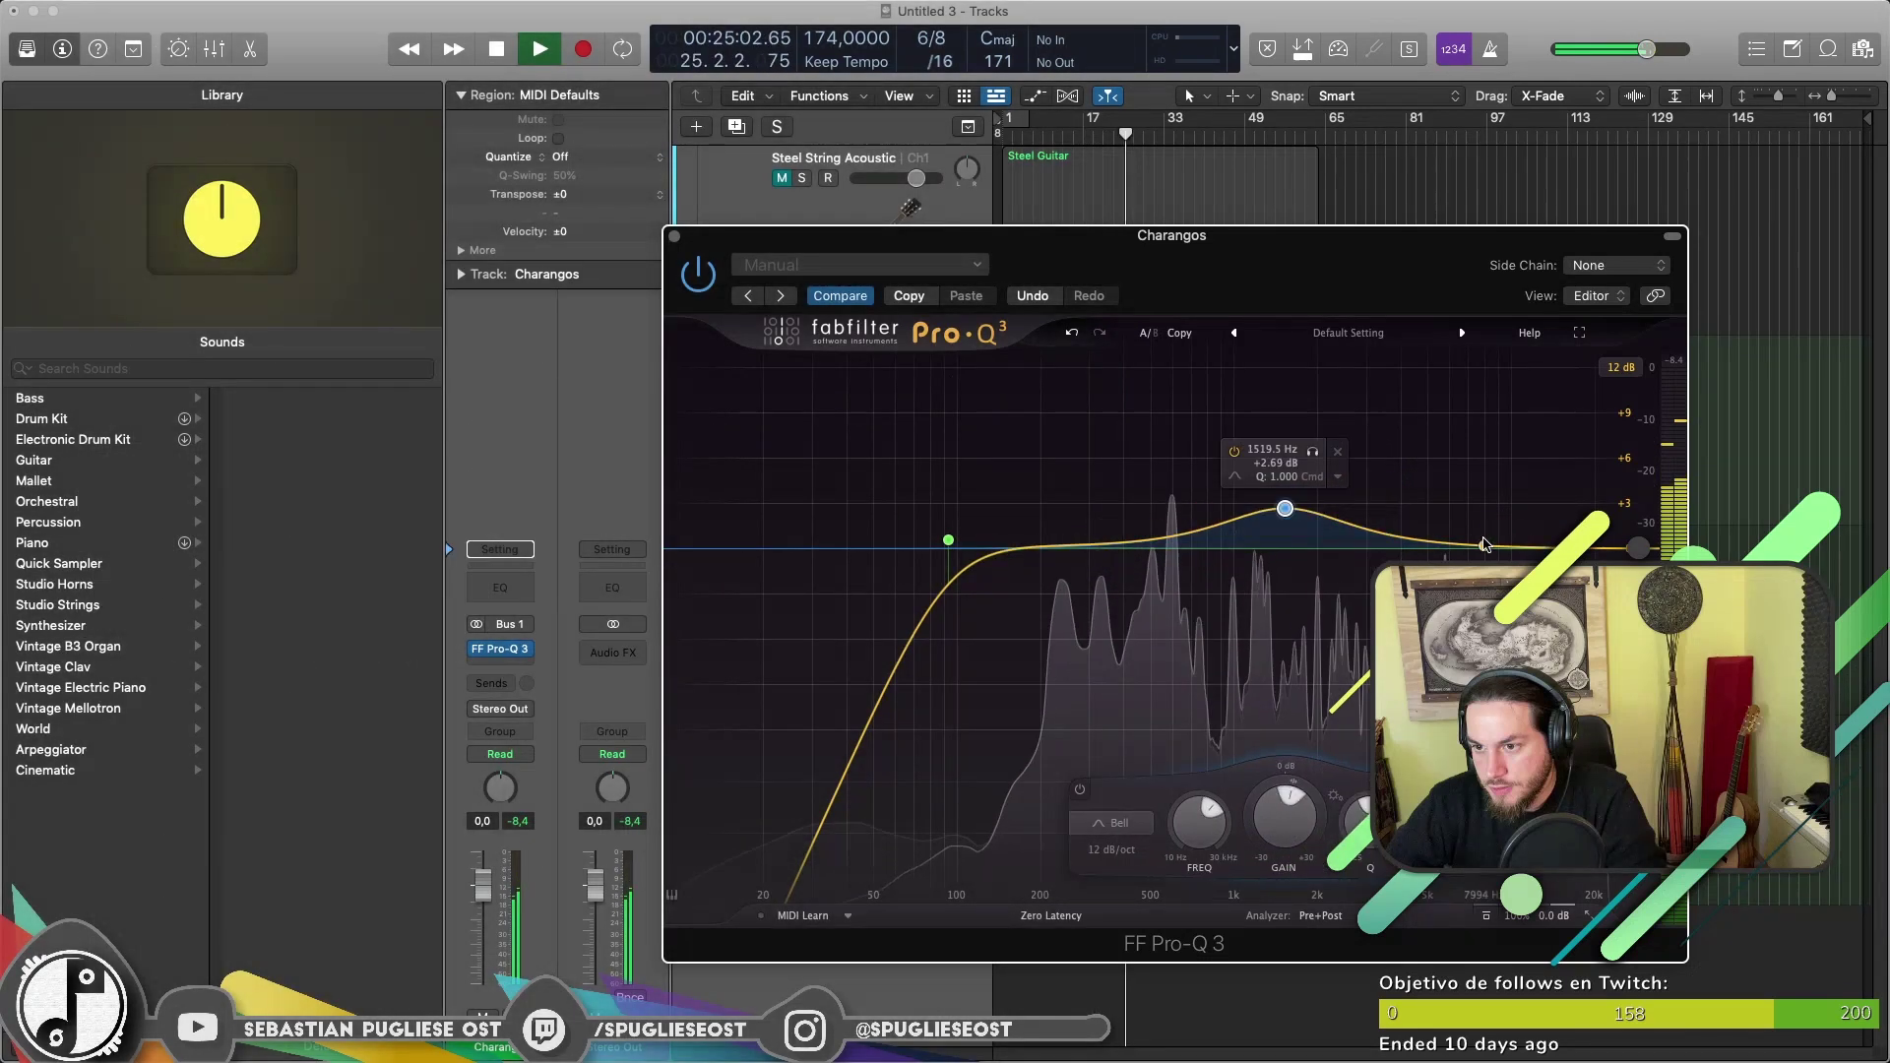
drag(1465, 537, 1524, 440)
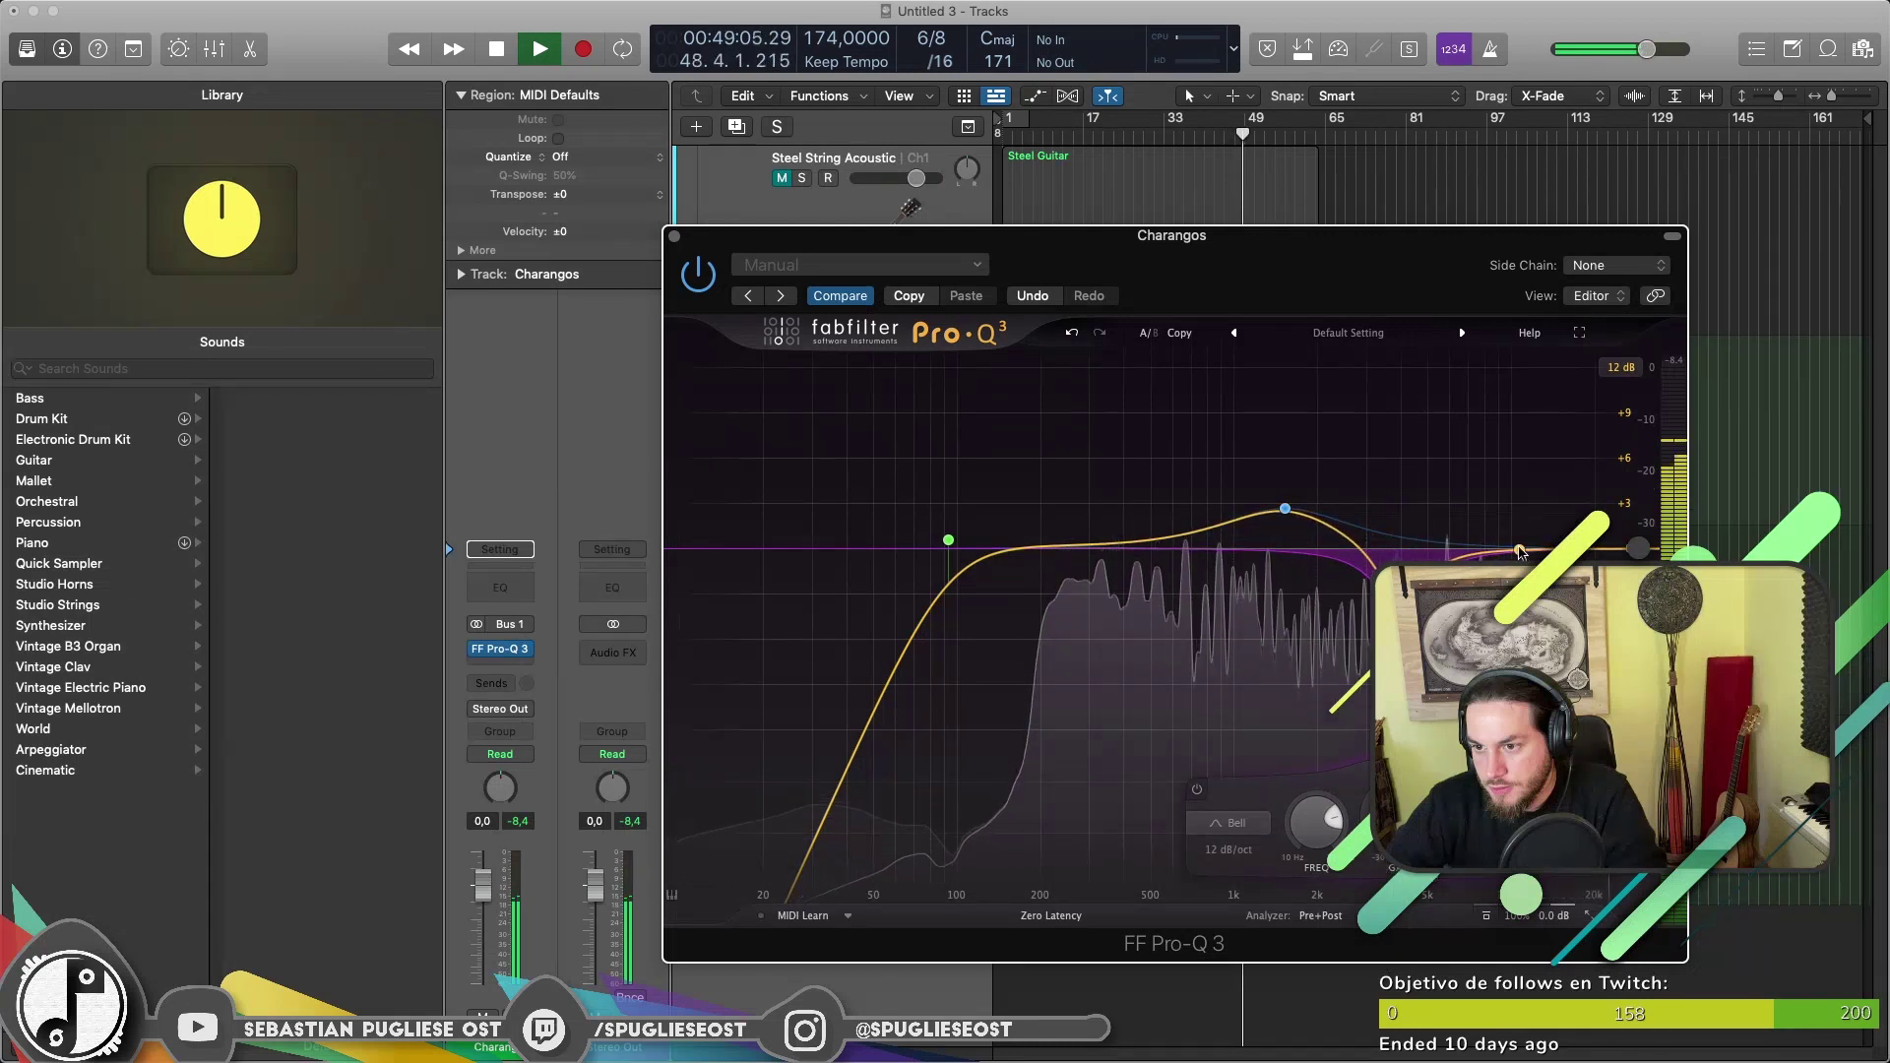
drag(1521, 552, 1437, 522)
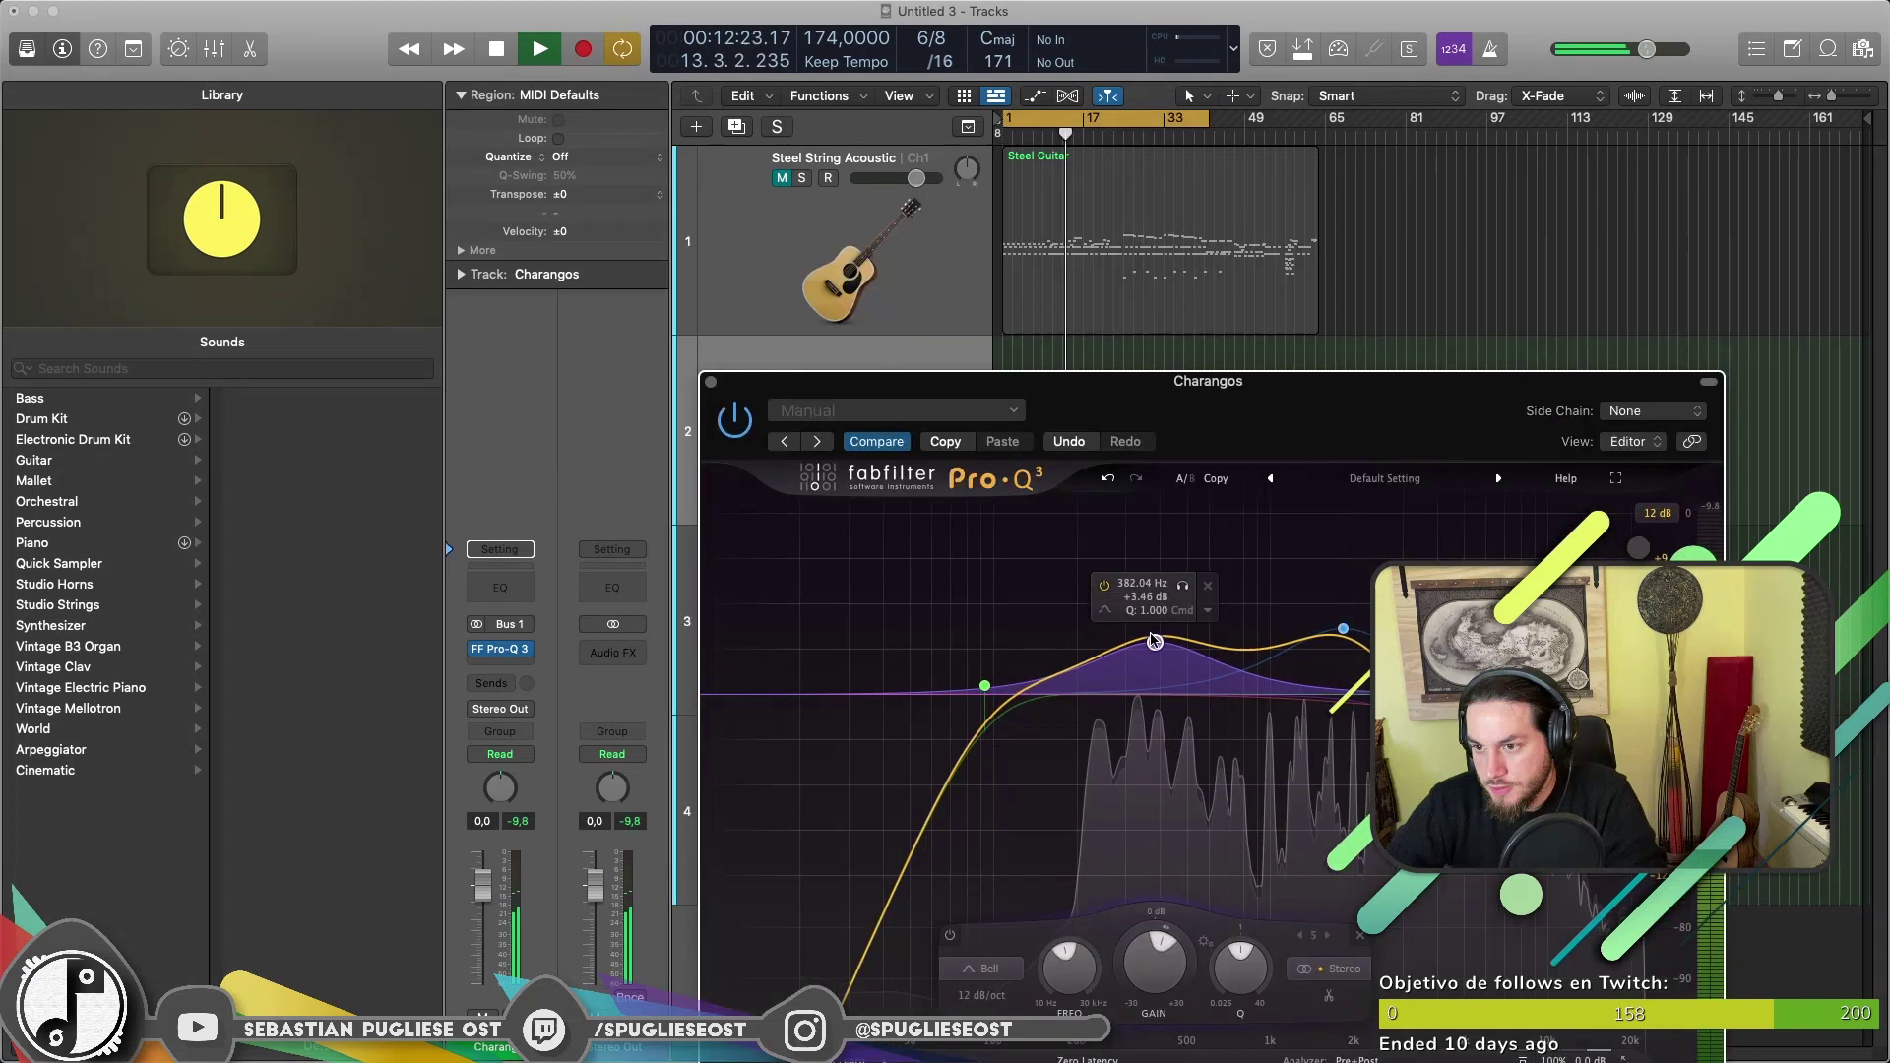
Refine the Pro-Q 3 curve with a slight dip near 1 kHz, a high shelf of about -1.3 dB near 4 kHz and a gentler boost around 2 kHz.
drag(1096, 674, 1210, 654)
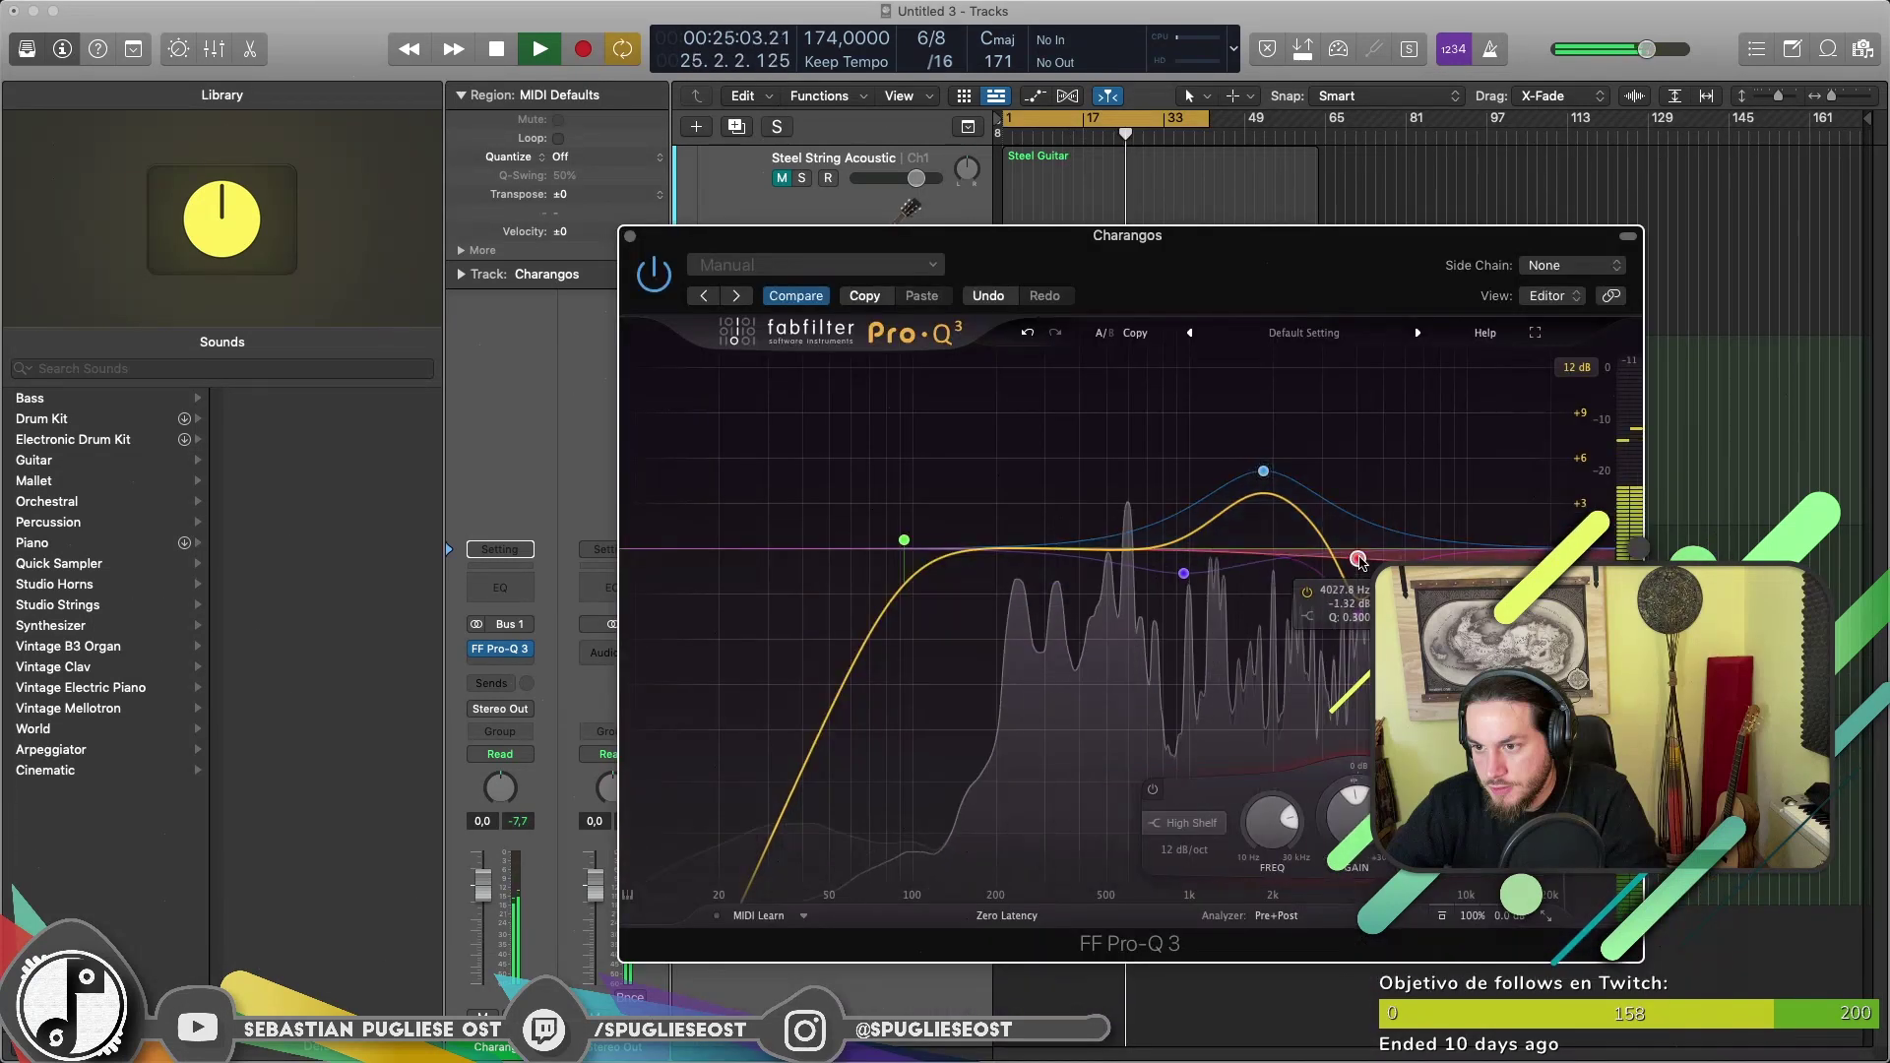
drag(1263, 471, 1265, 489)
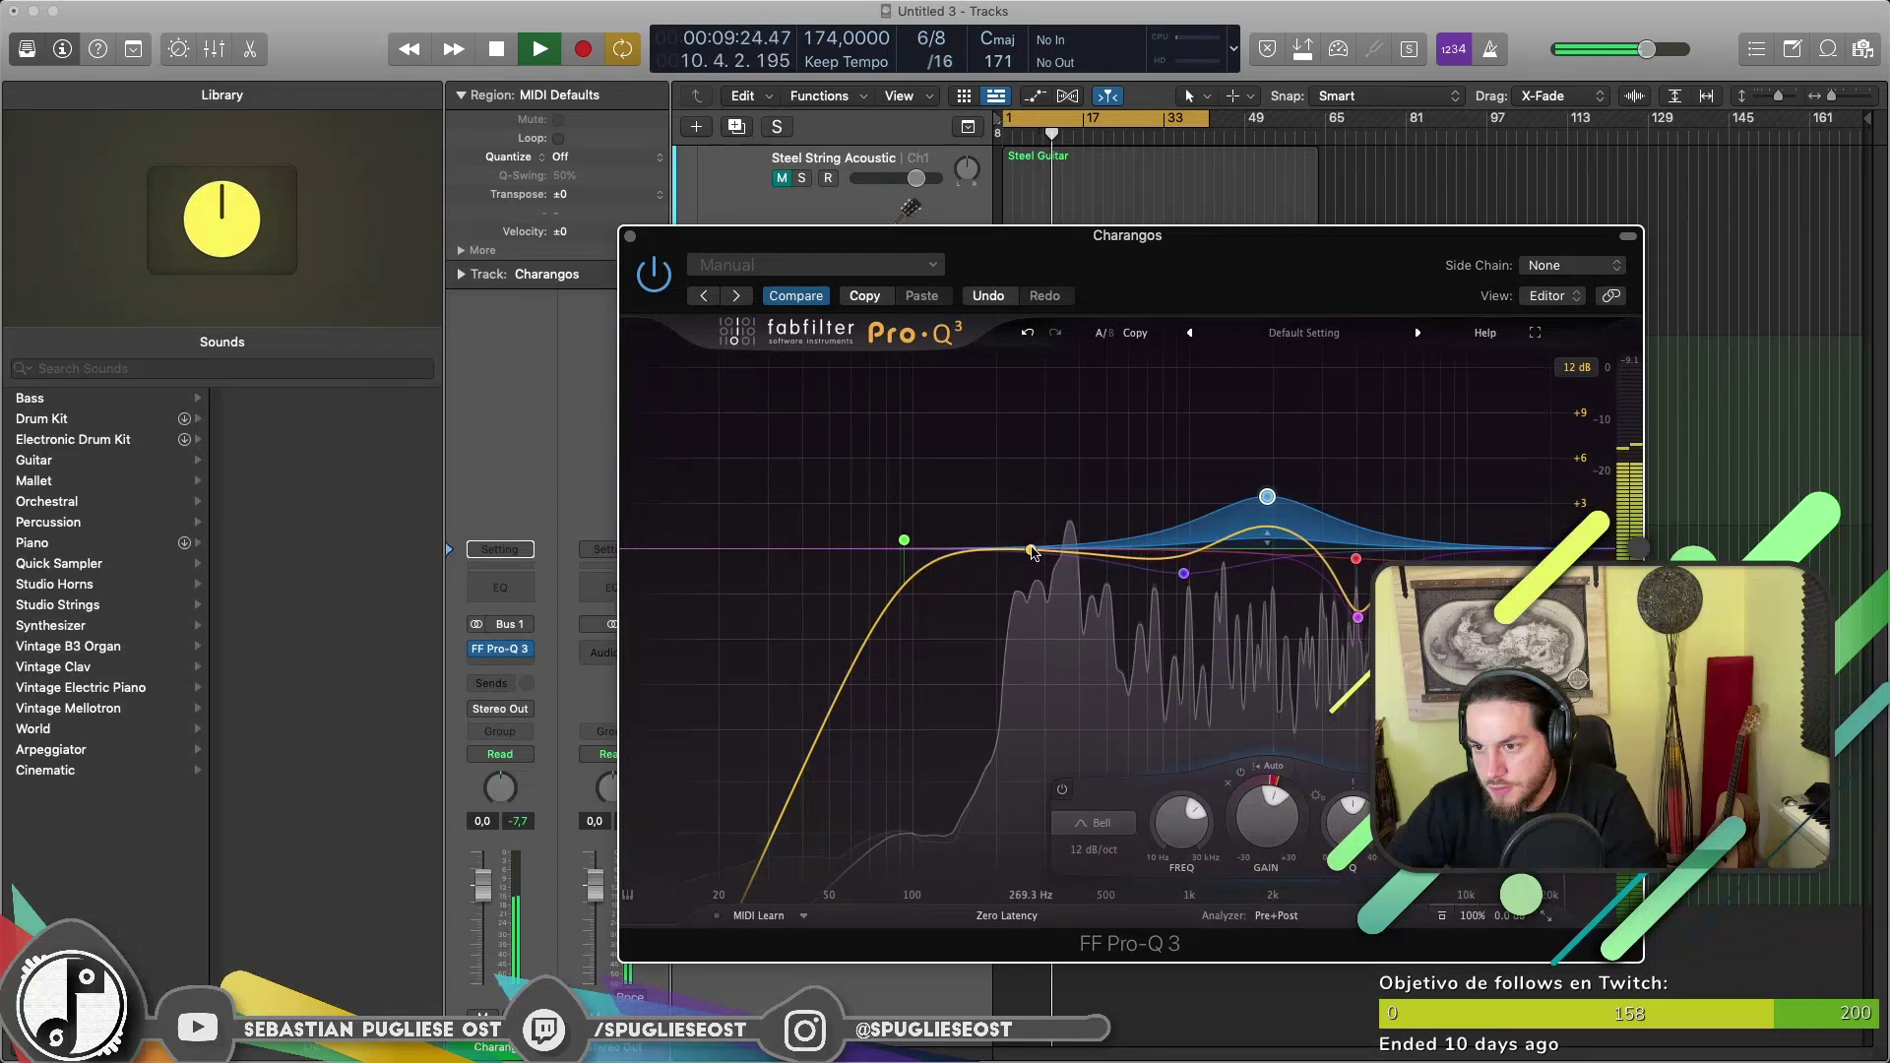
drag(1054, 554, 1051, 537)
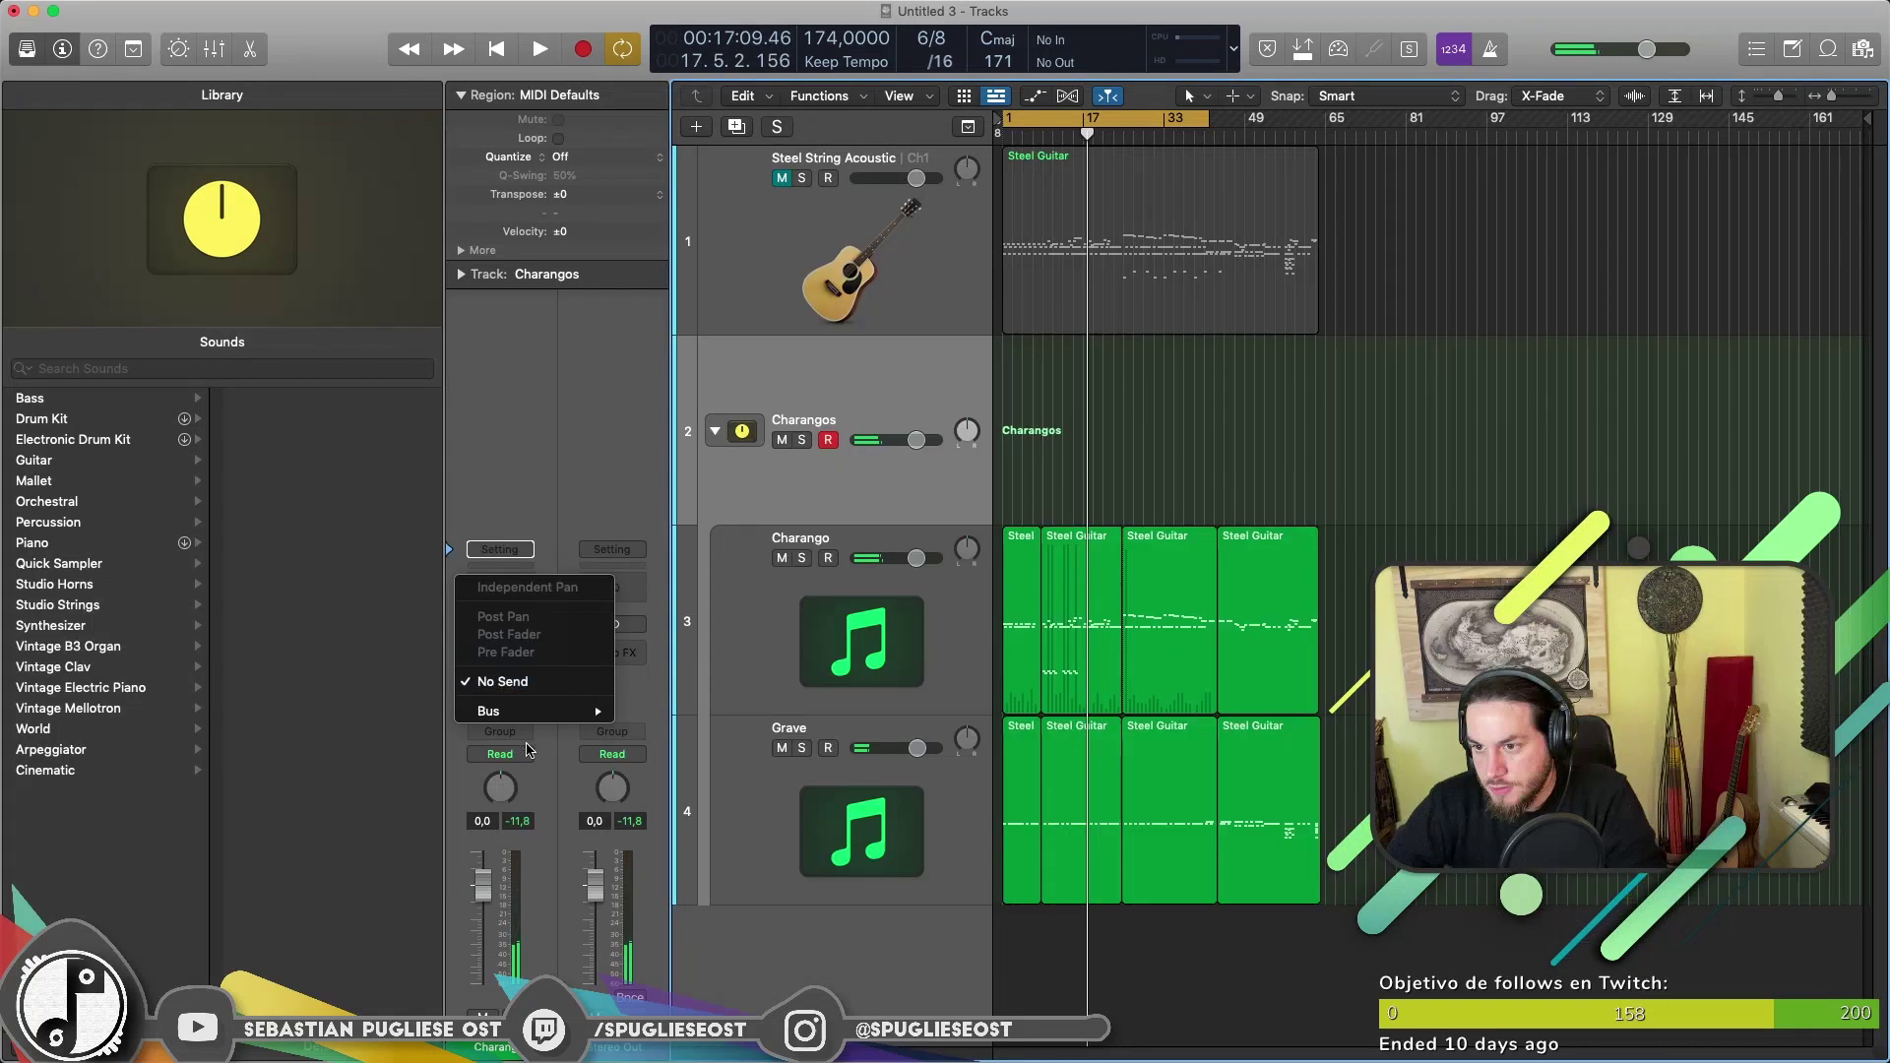
Send the Charangos stack to Bus 2 and load Channel EQ followed by ValhallaRoom on that aux.
mouse_move(545, 719)
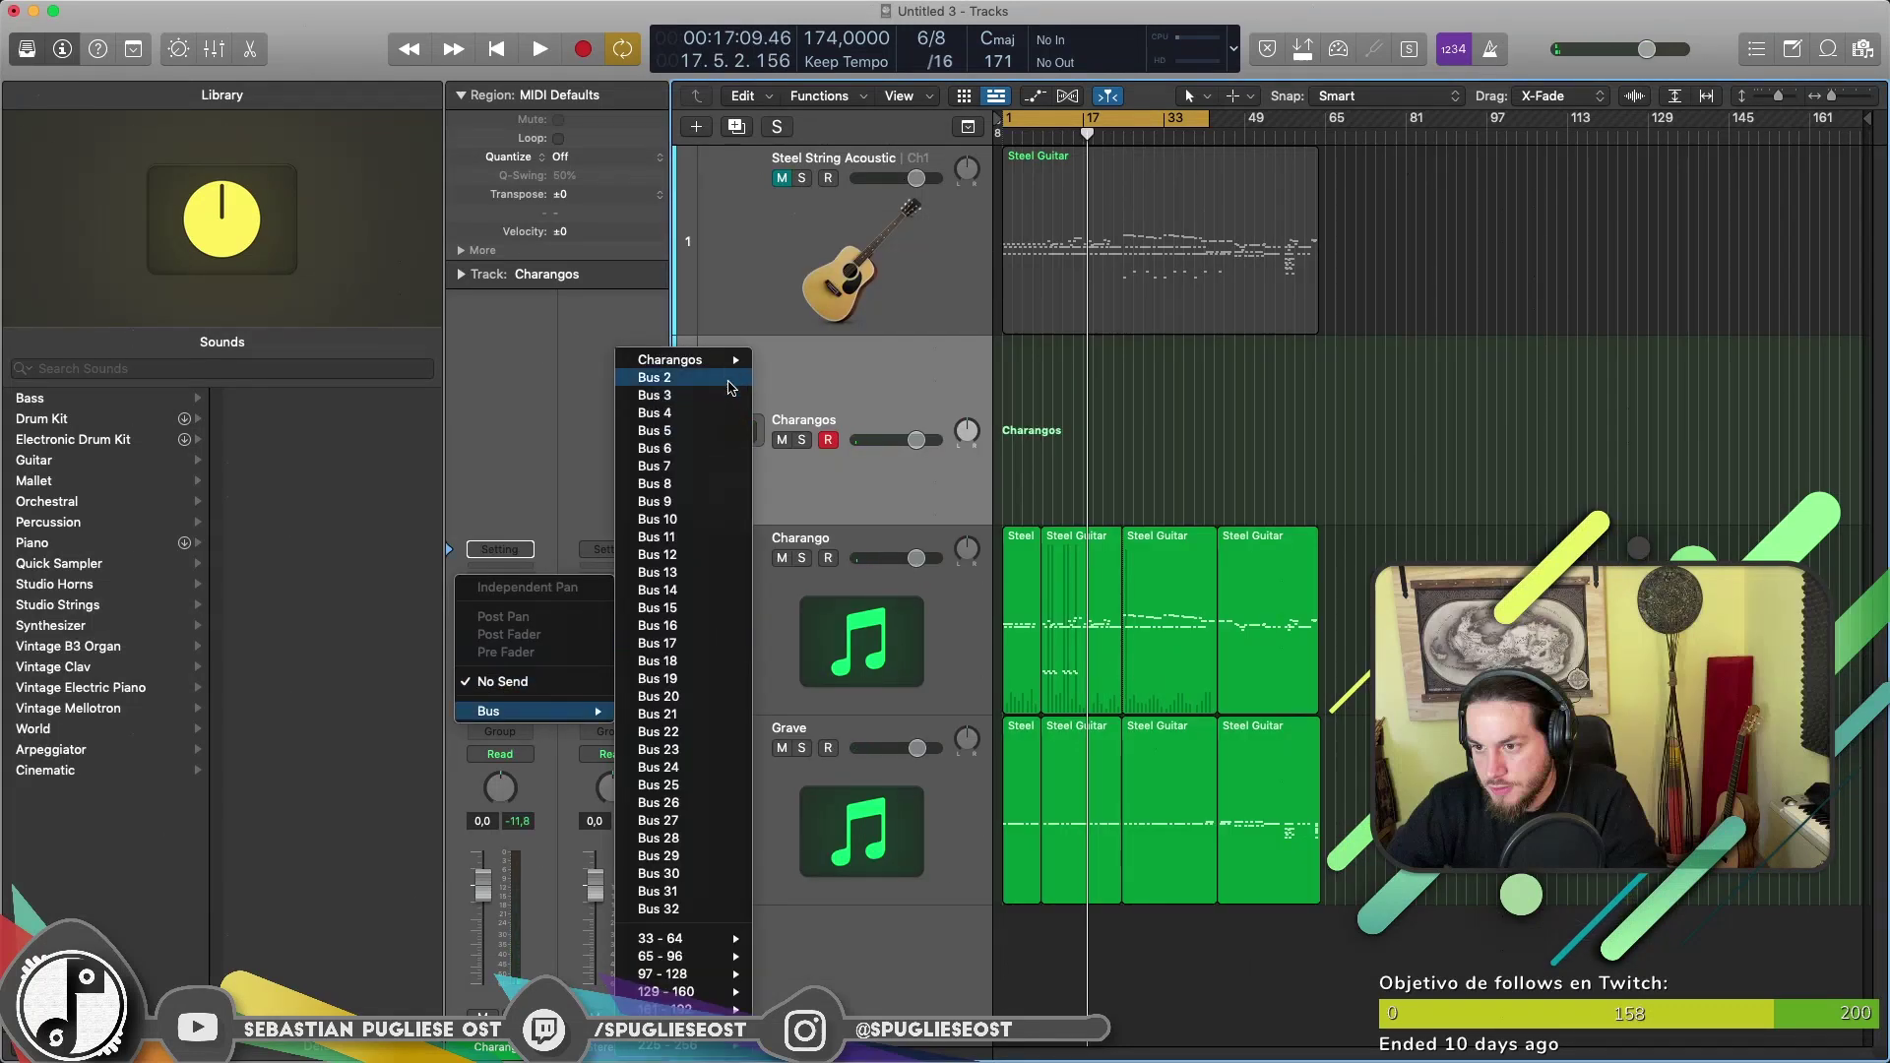
click(689, 395)
click(612, 537)
click(627, 472)
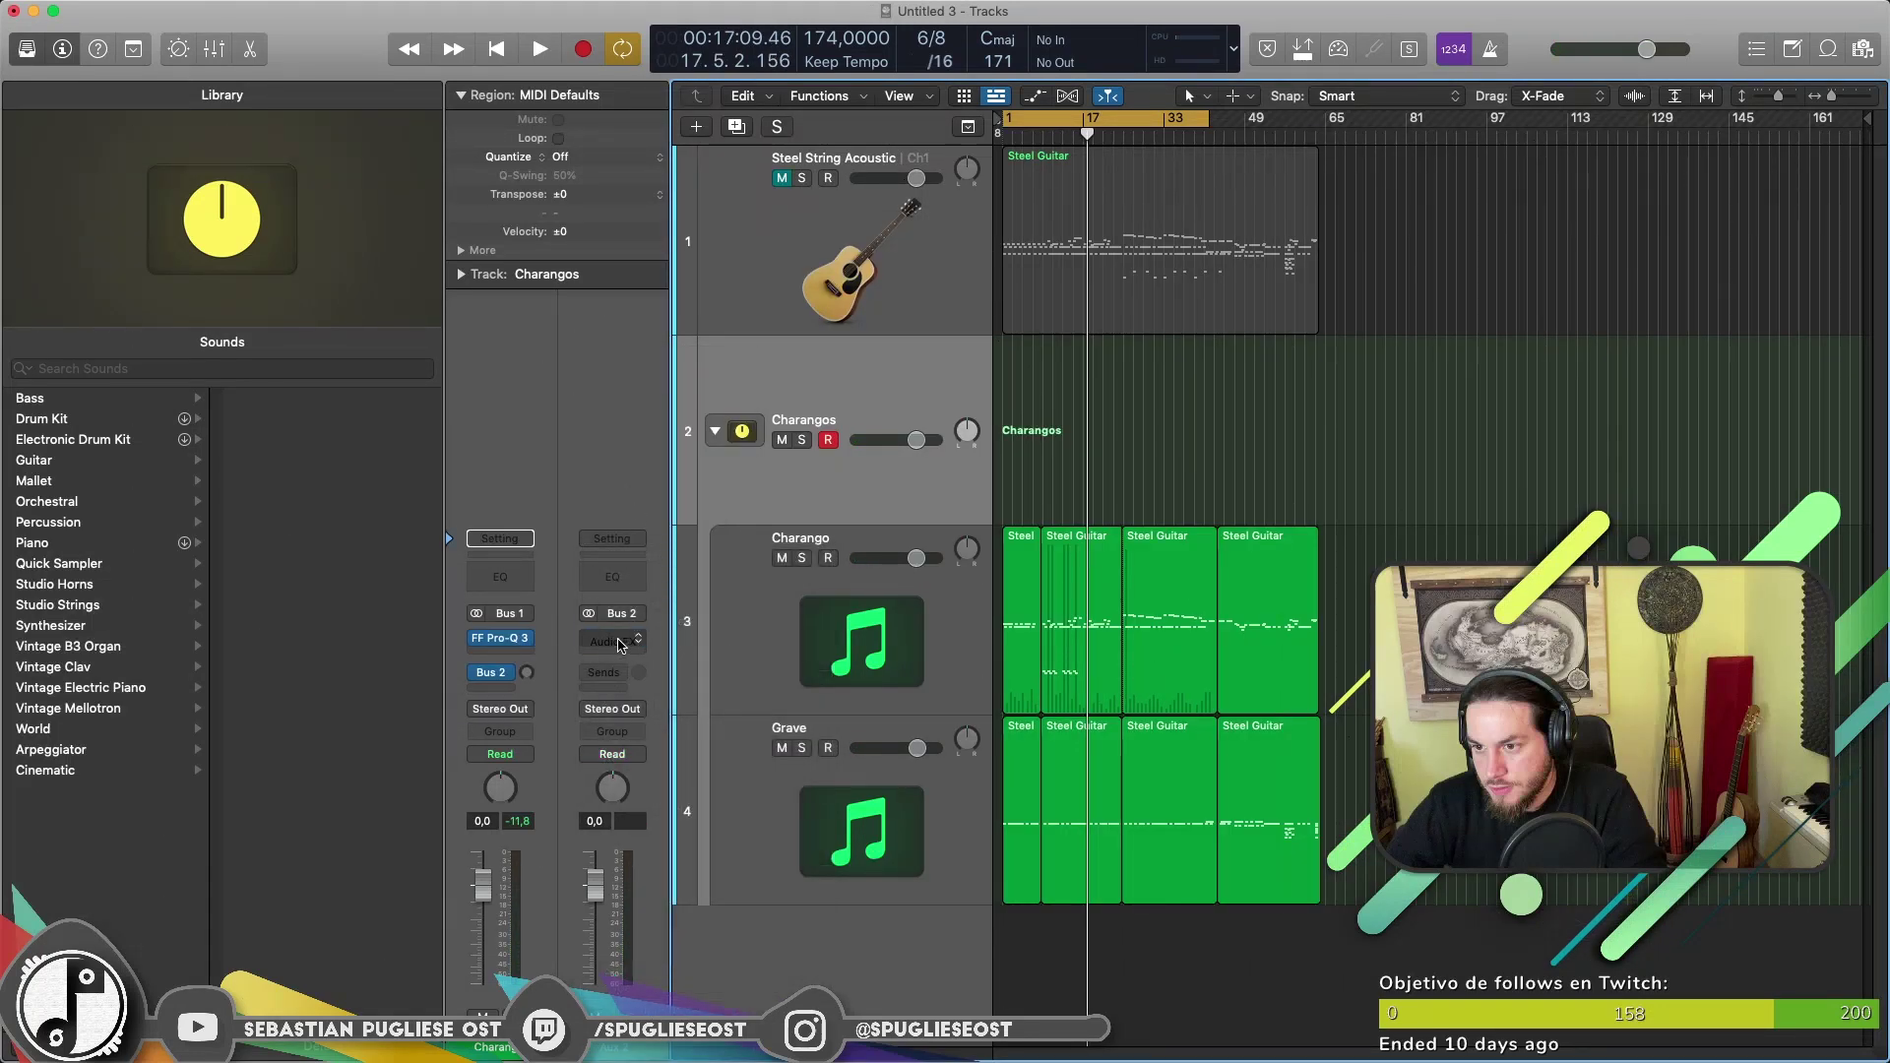
click(617, 579)
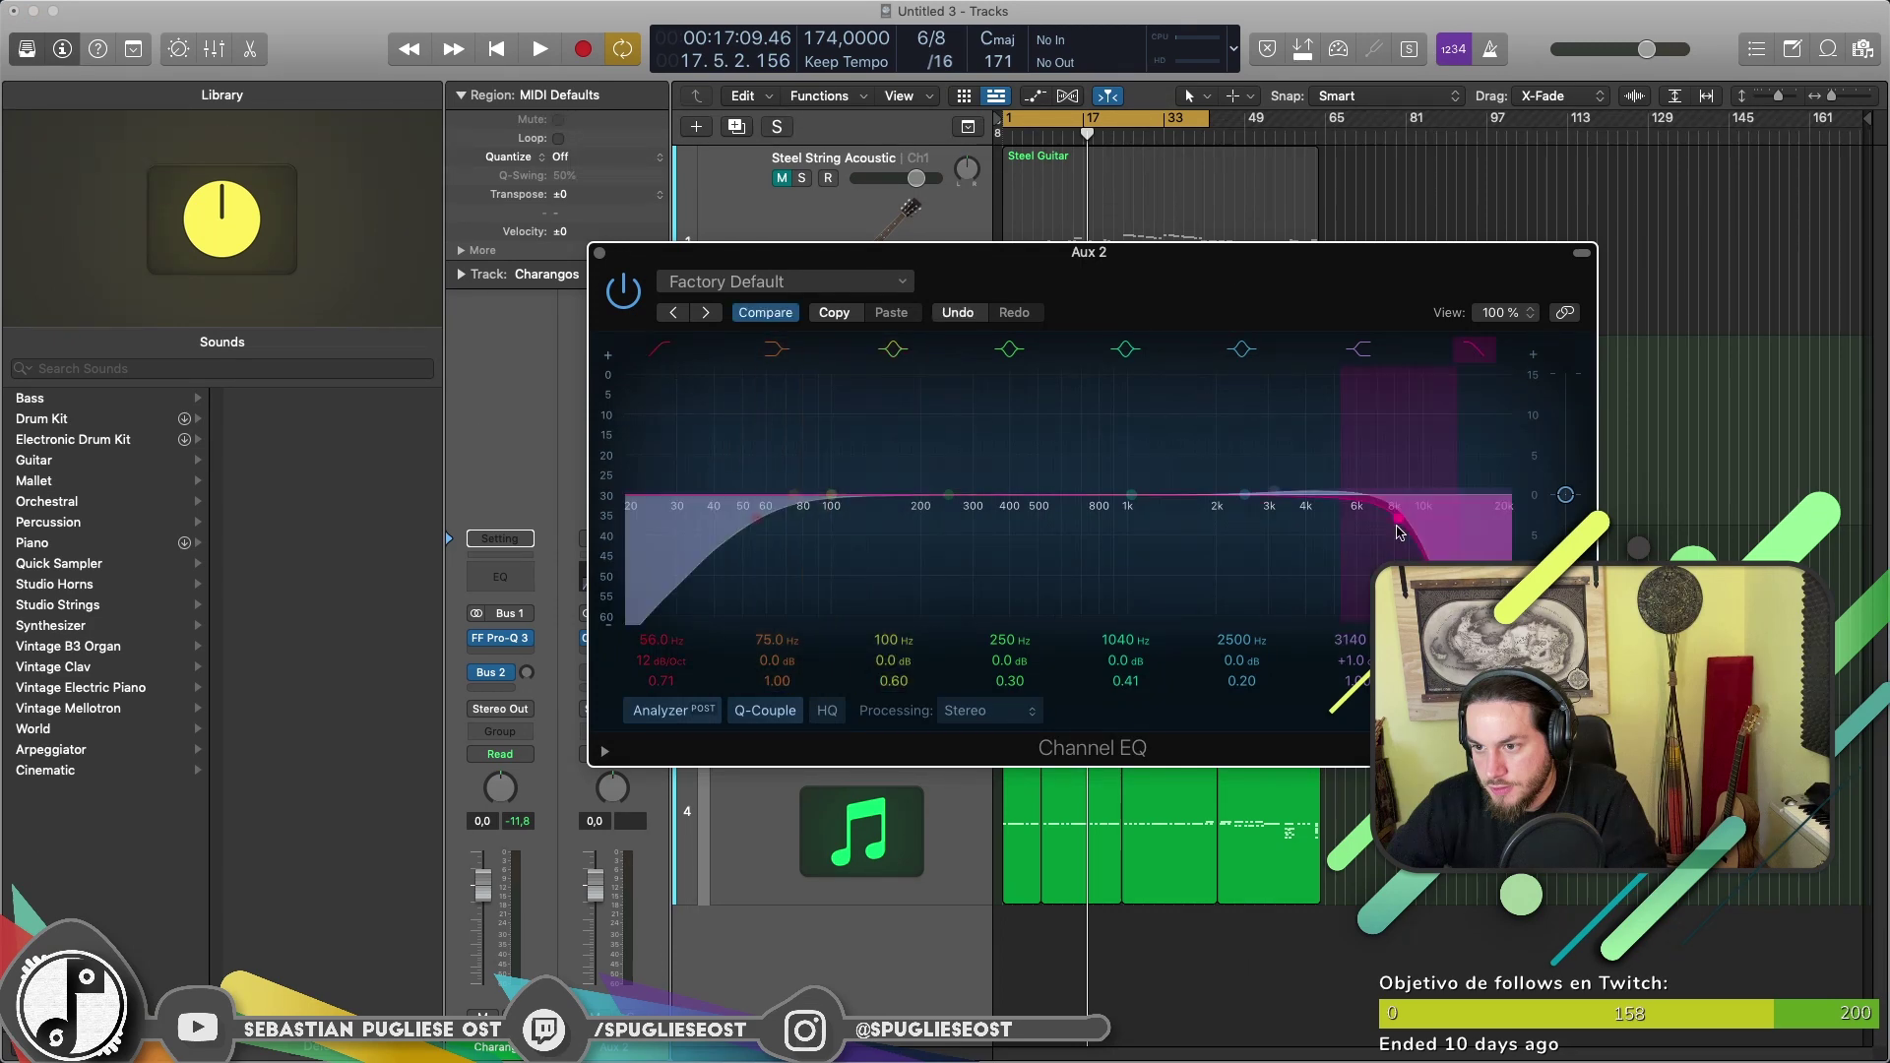
click(613, 638)
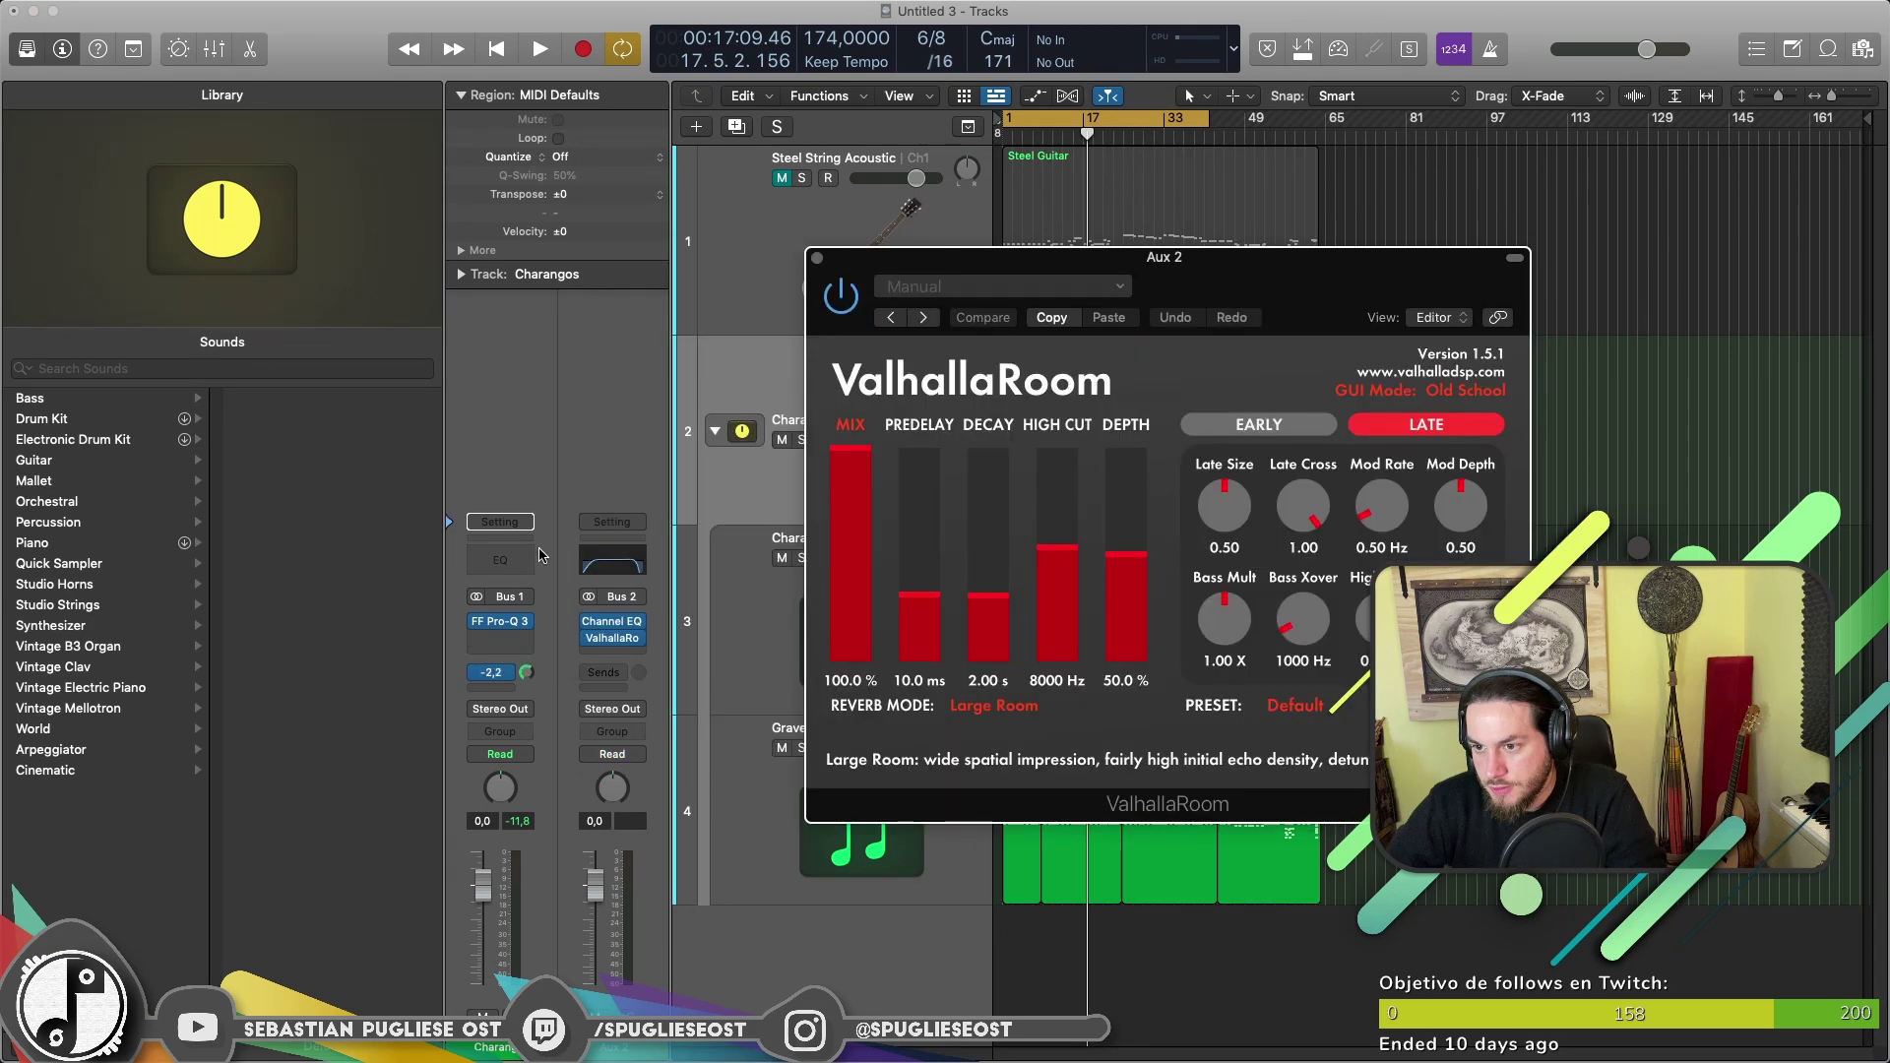
During playback, filter the reverb's lows and highs and set ValhallaRoom to Large Chamber with 28.6 ms predelay, 1.40 s decay and 7380 Hz high cut.
click(541, 556)
key(space)
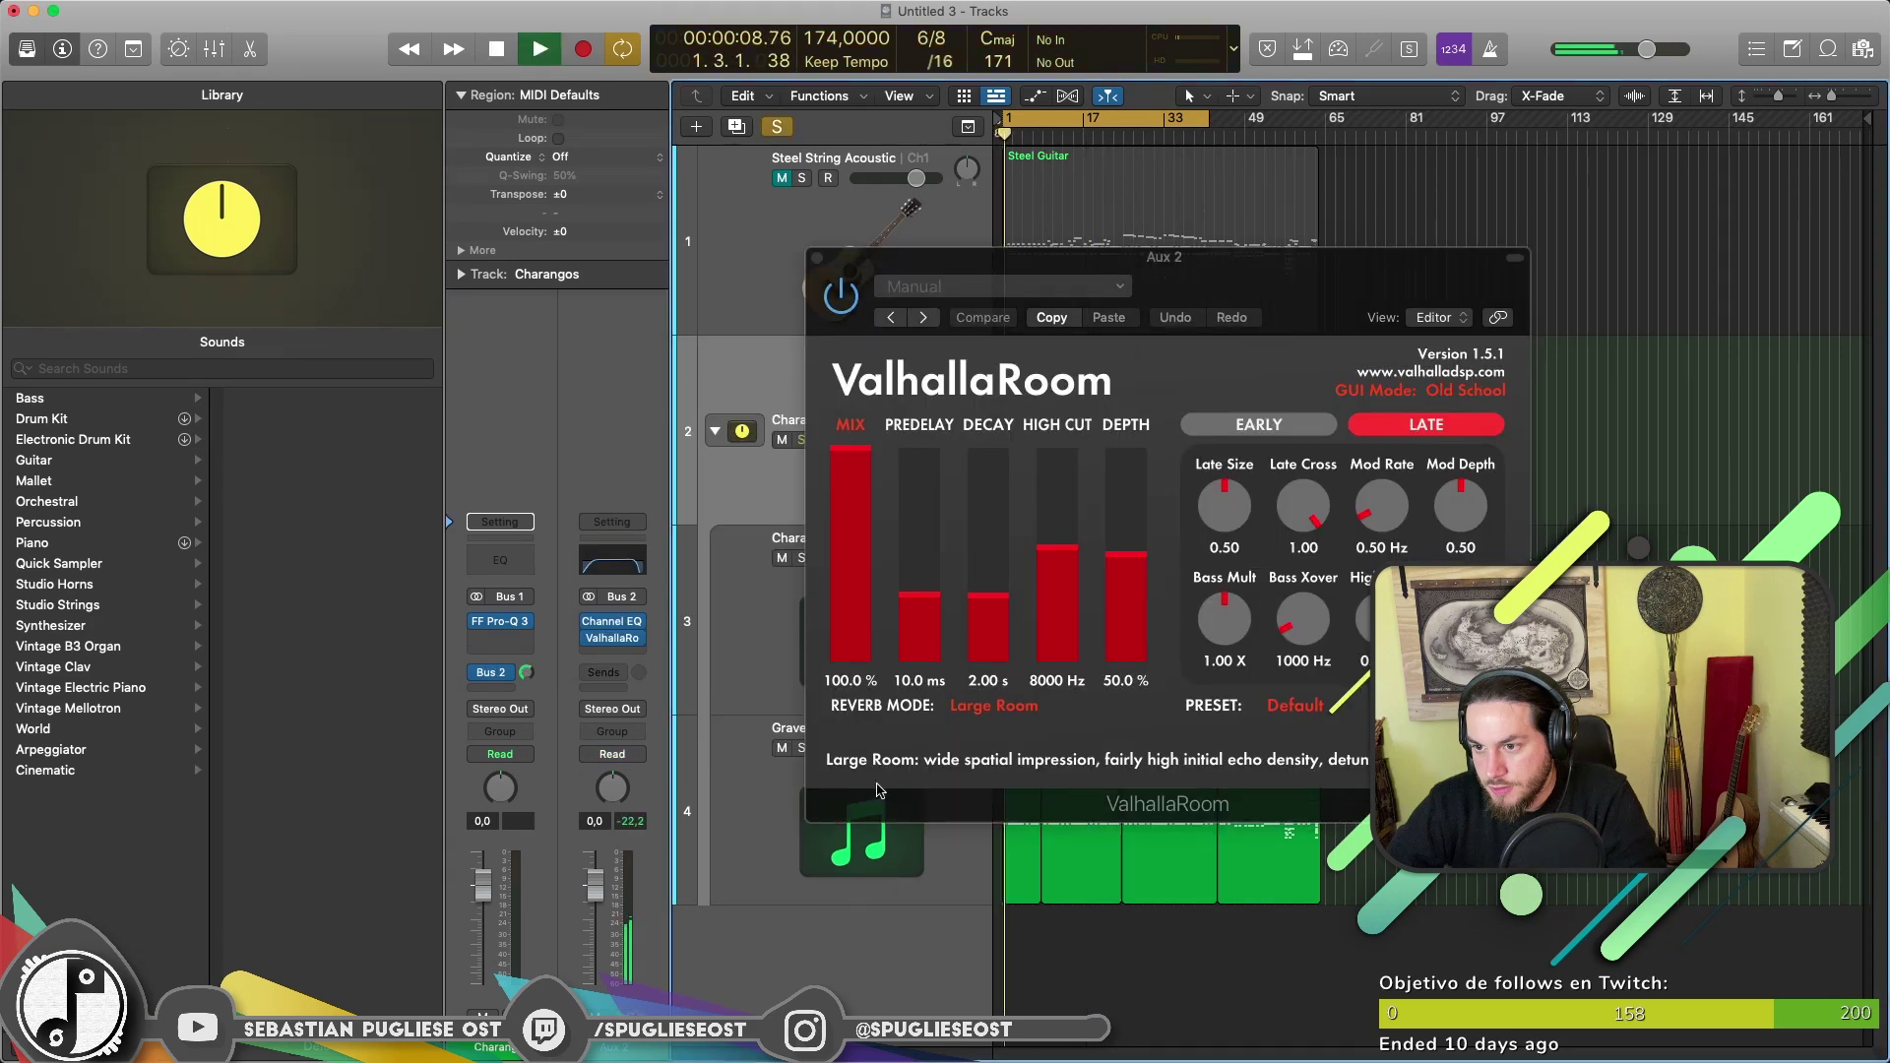
drag(1034, 273, 1196, 301)
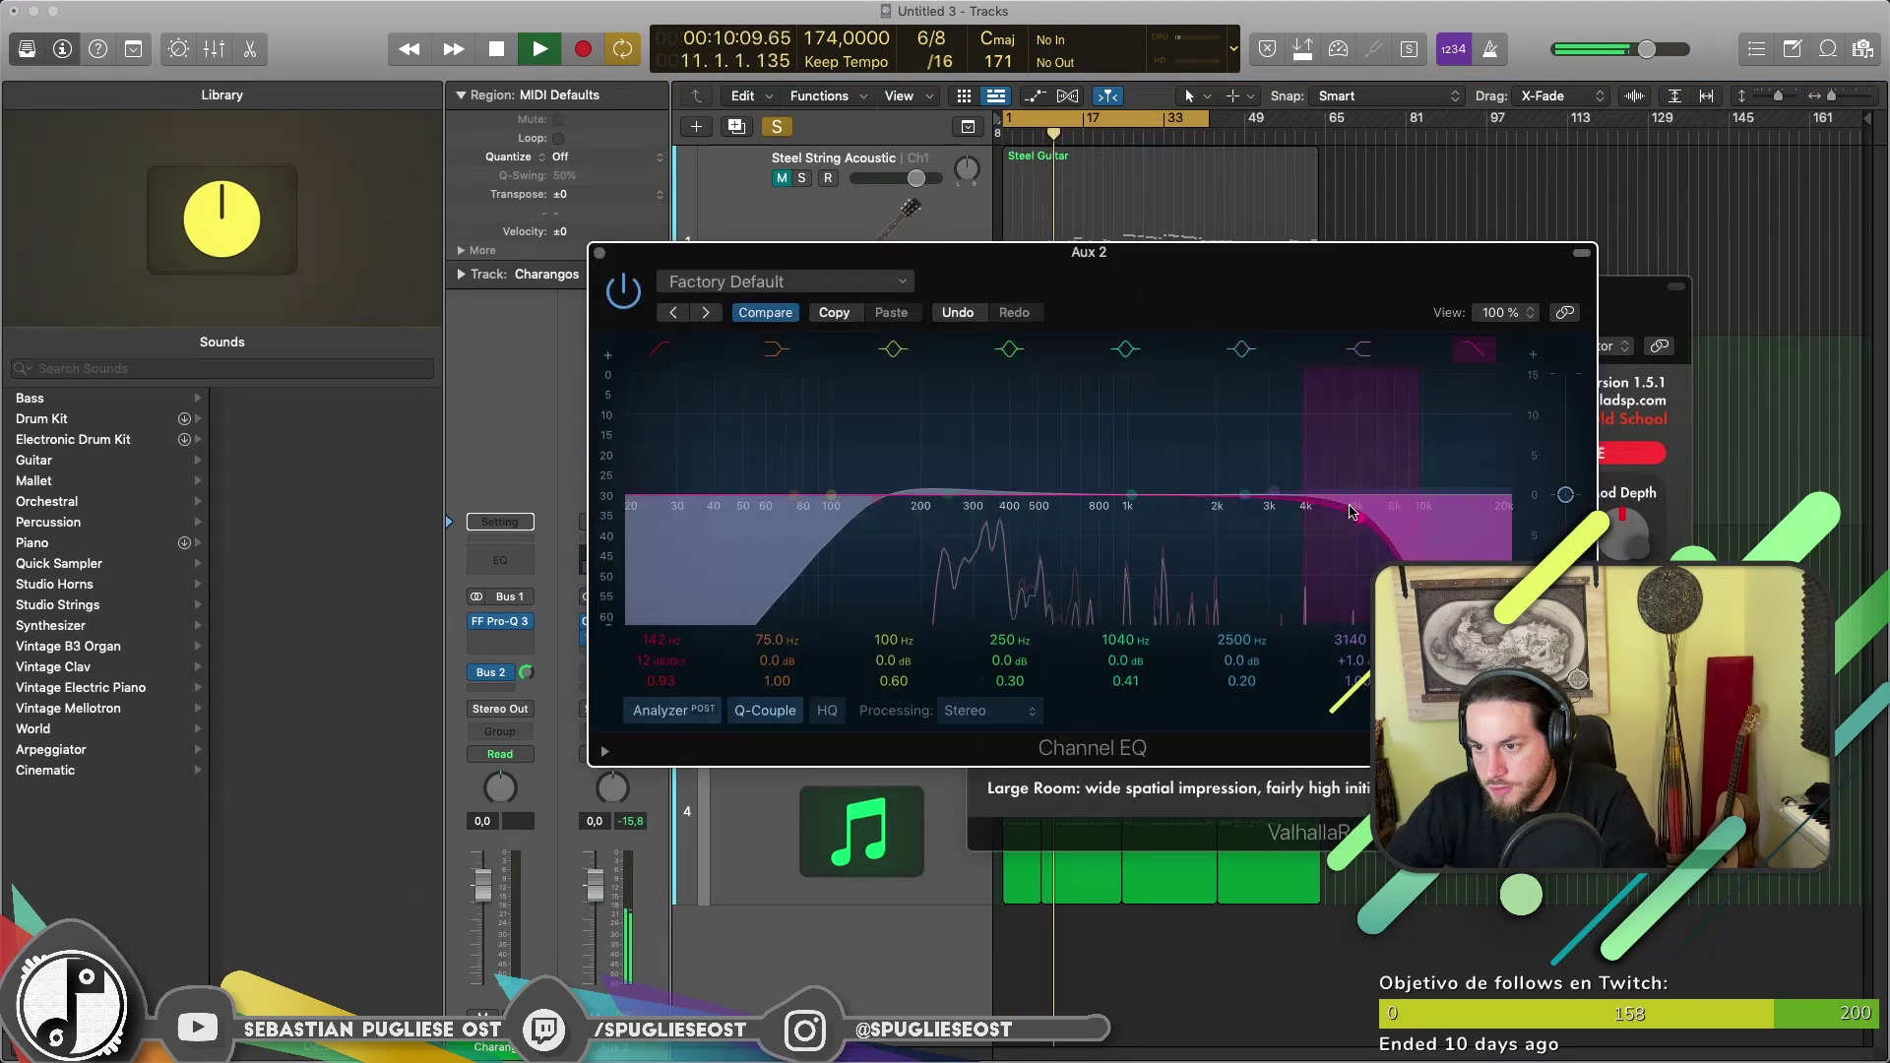
drag(1391, 516, 1477, 519)
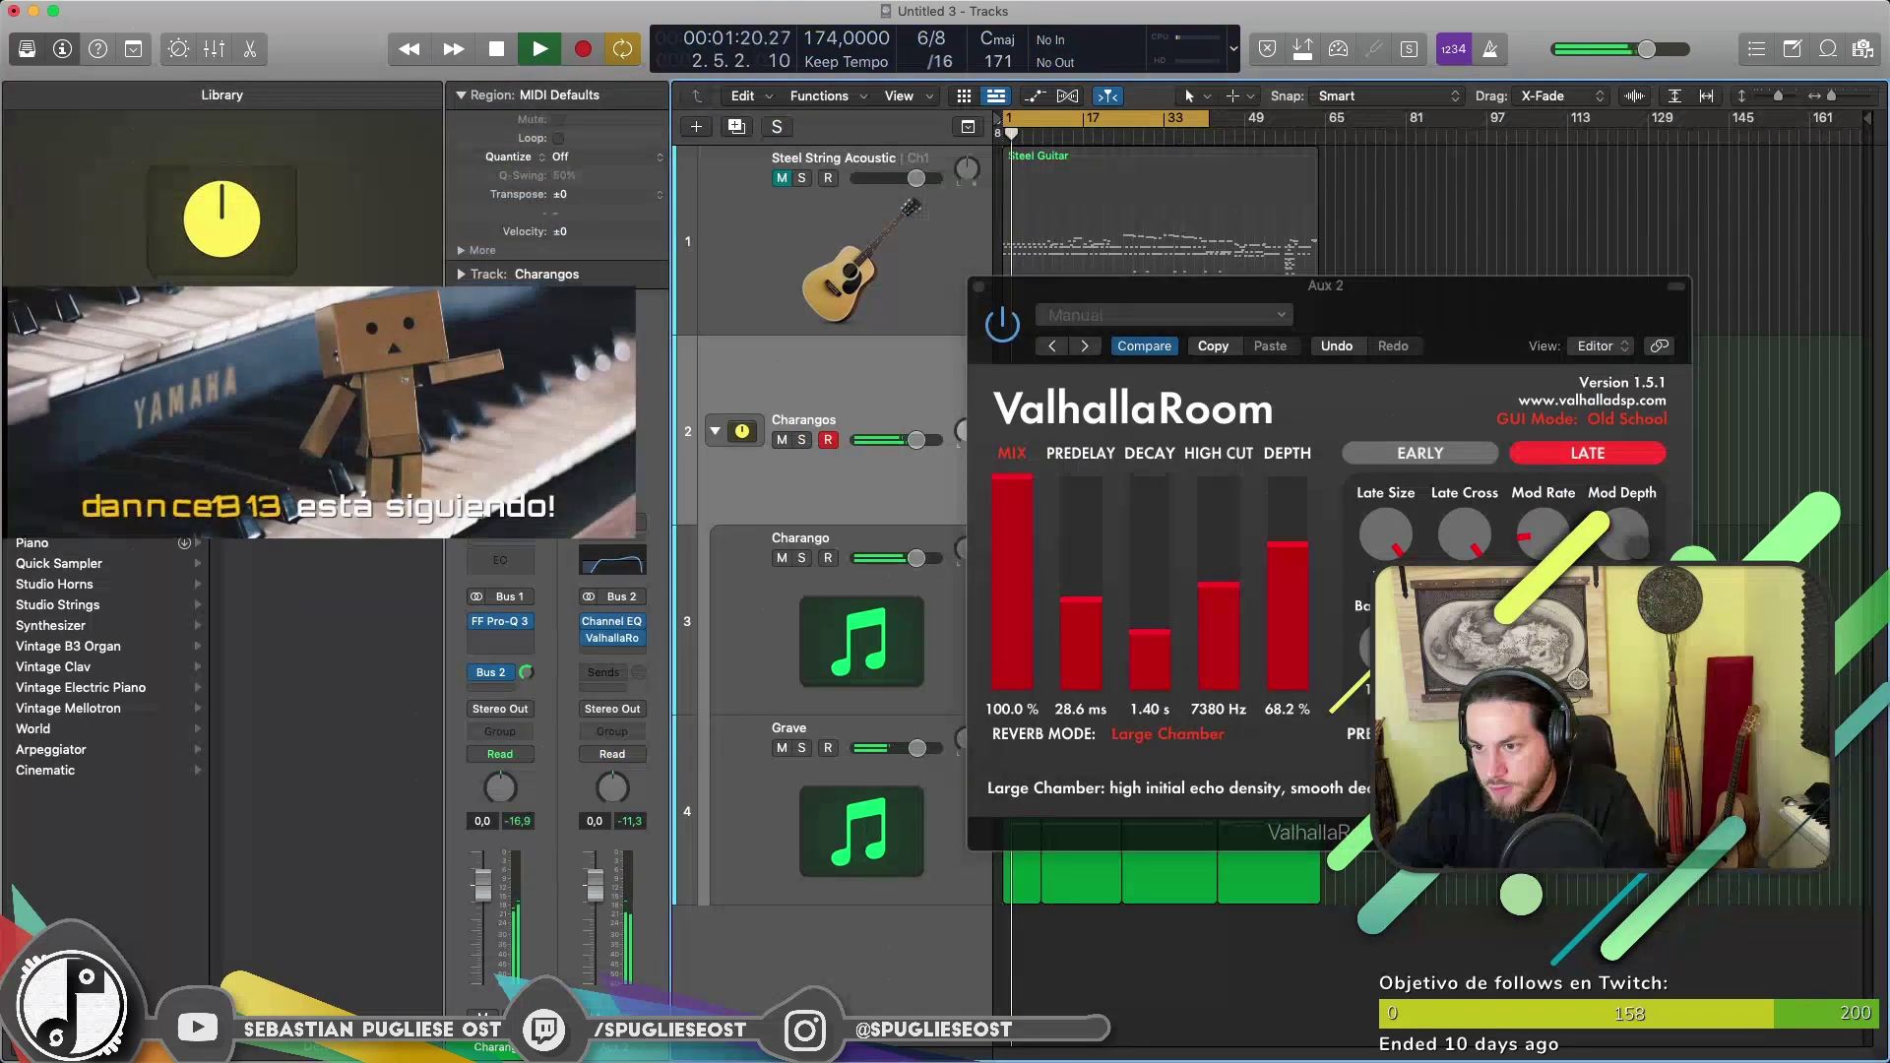
drag(526, 672, 525, 677)
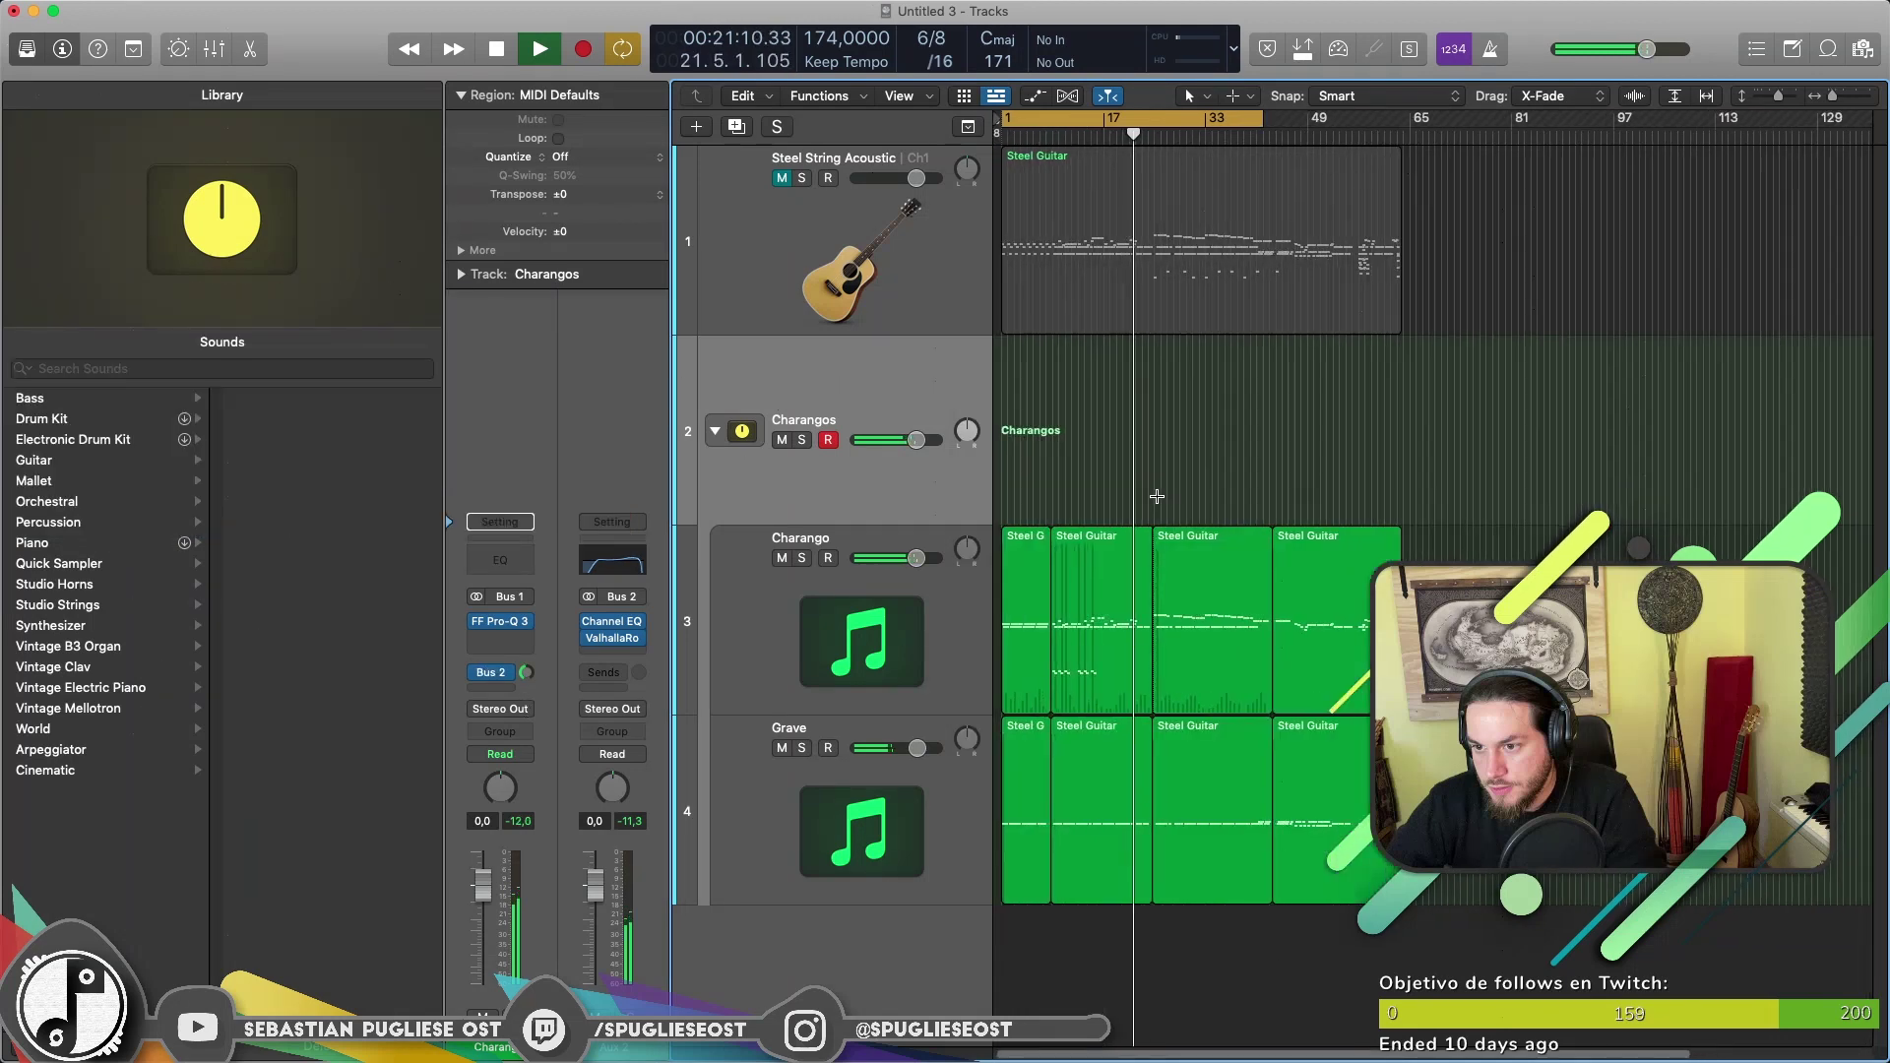
Insert a stereo Vintage Tube EQ after Pro-Q 3 on the Charangos stack and adjust its high-attenuation frequency selector.
key(super+Up)
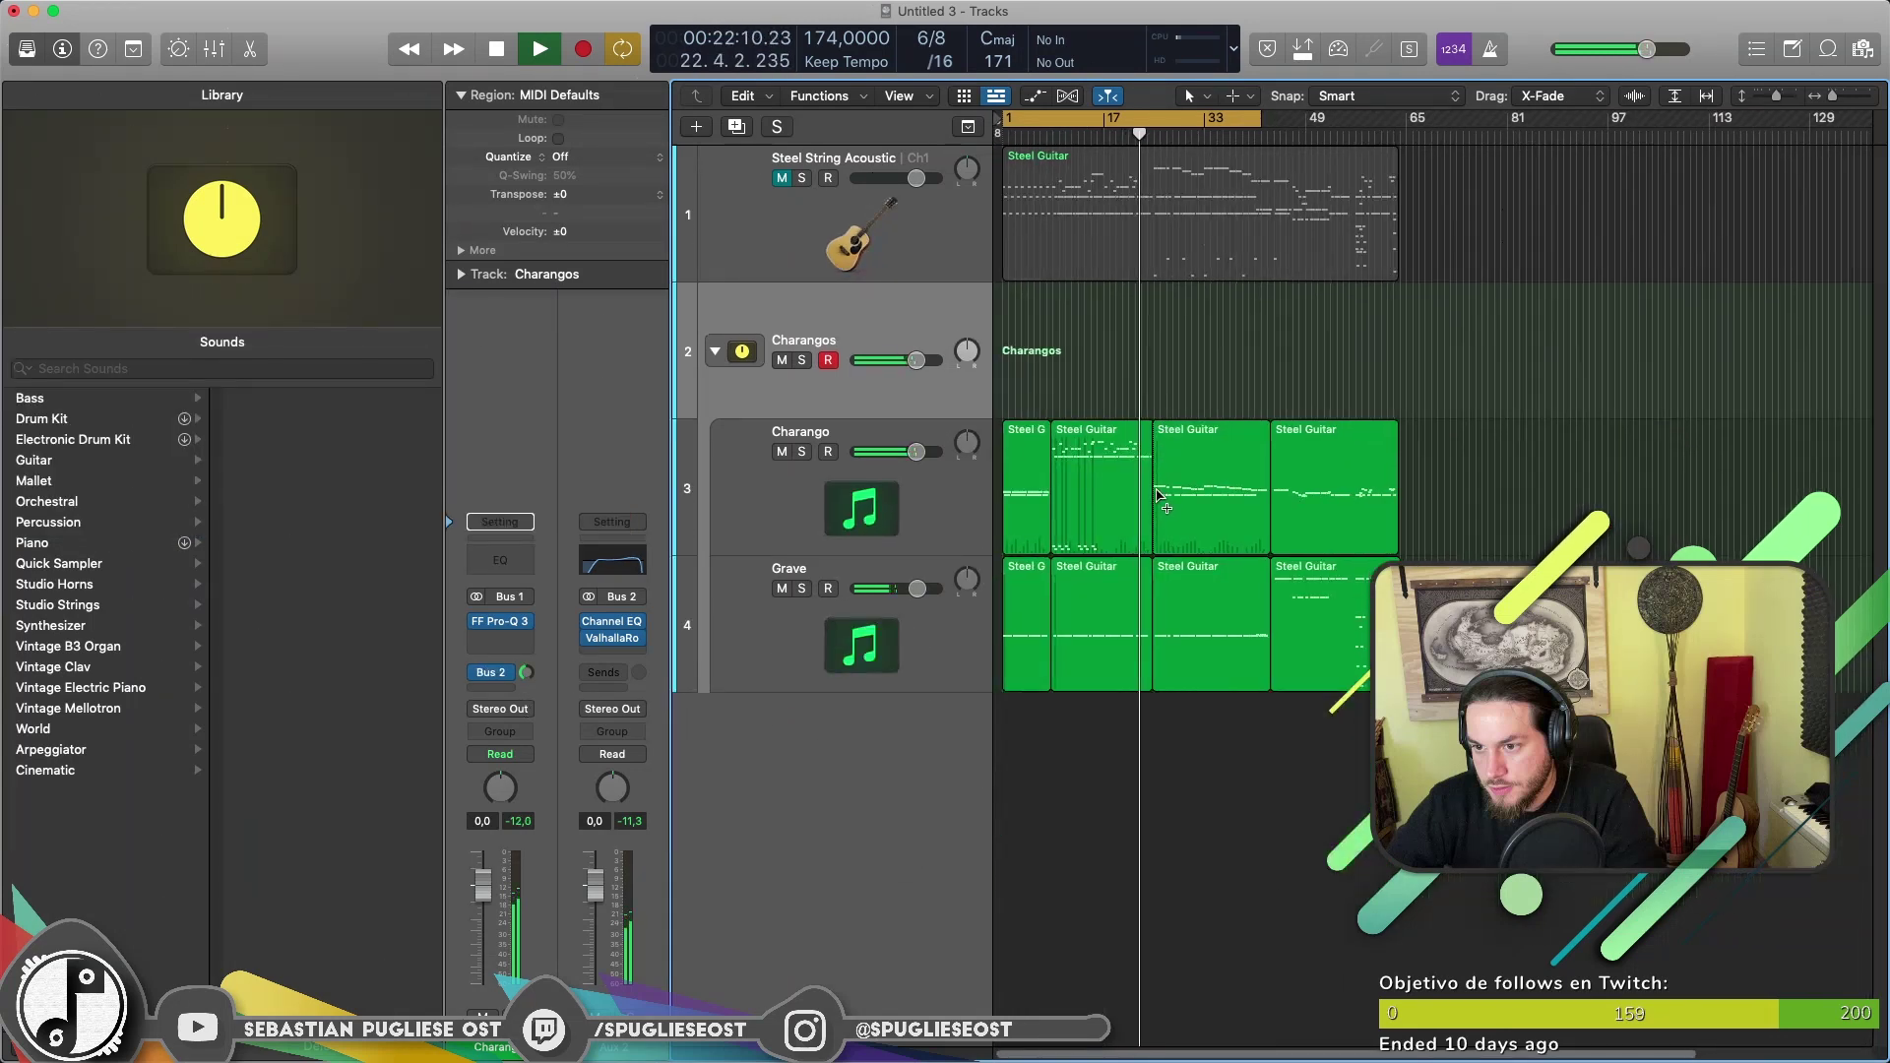
key(super+Right)
key(super+Right)
key(super+Right)
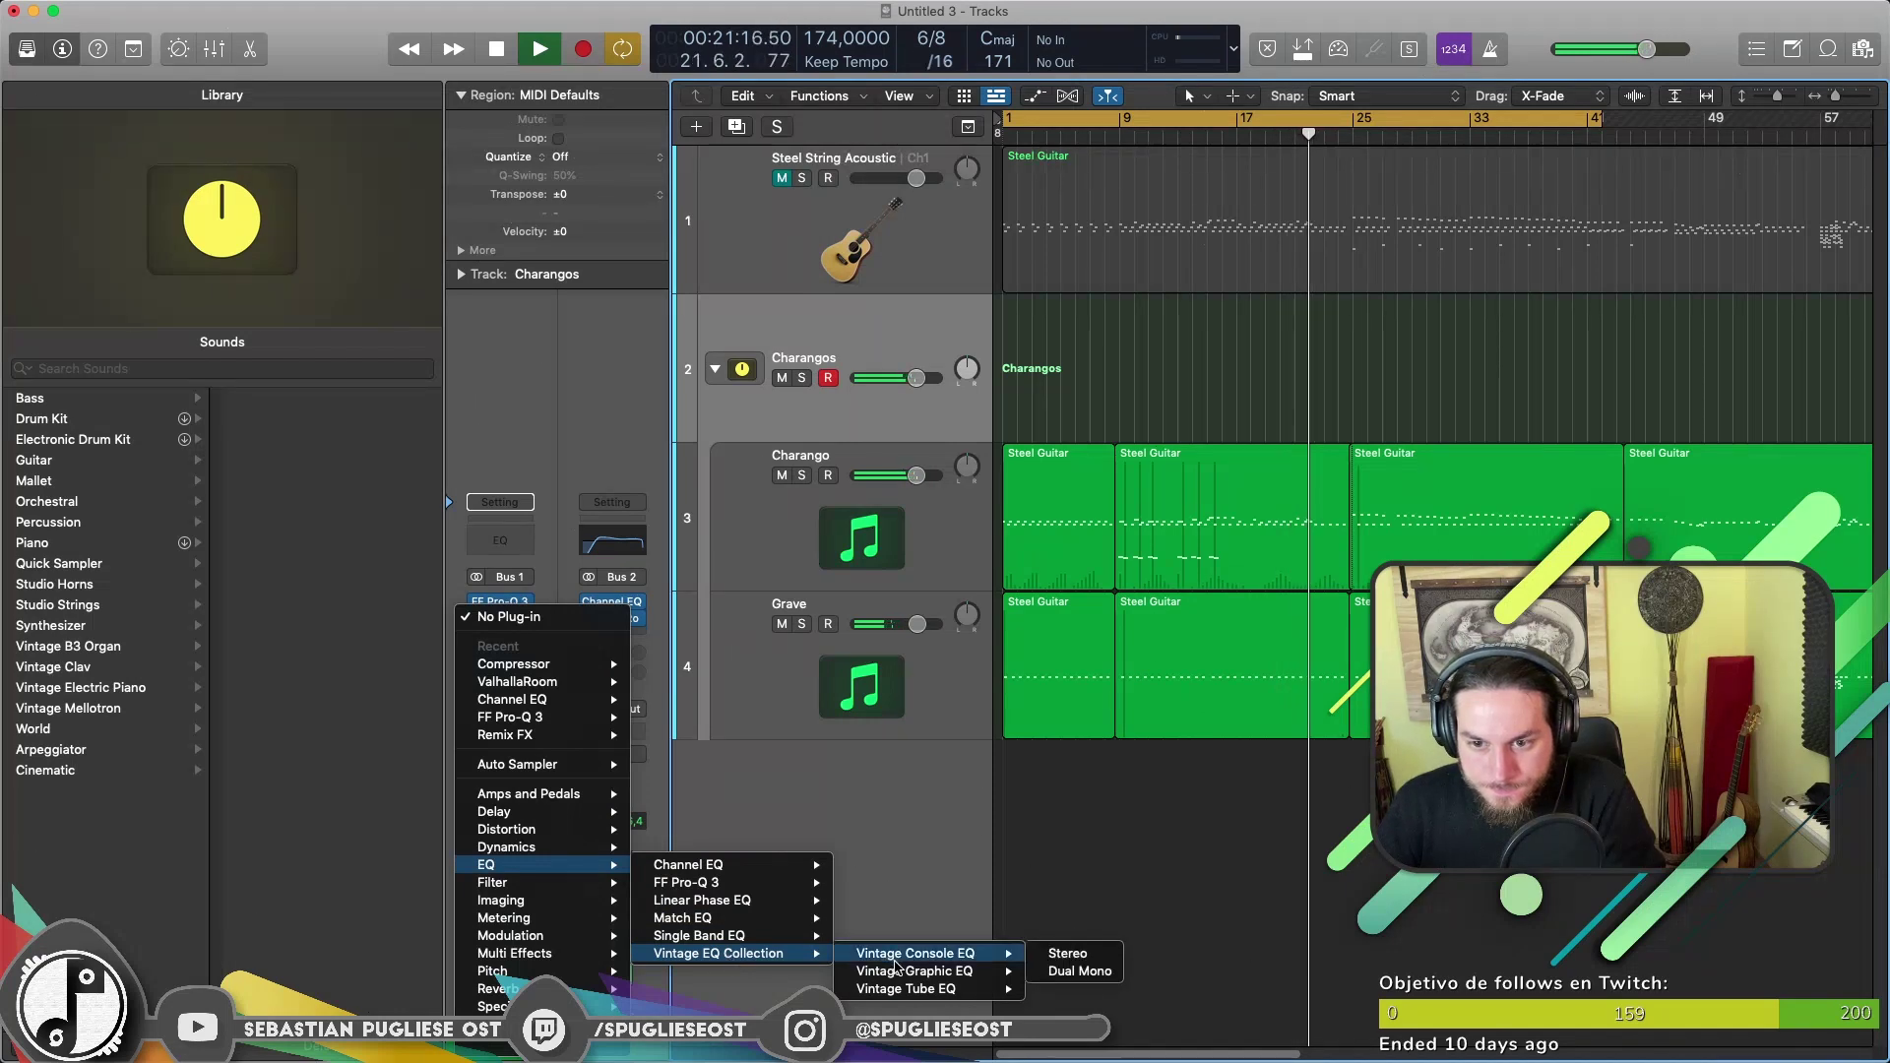
mouse_move(937, 989)
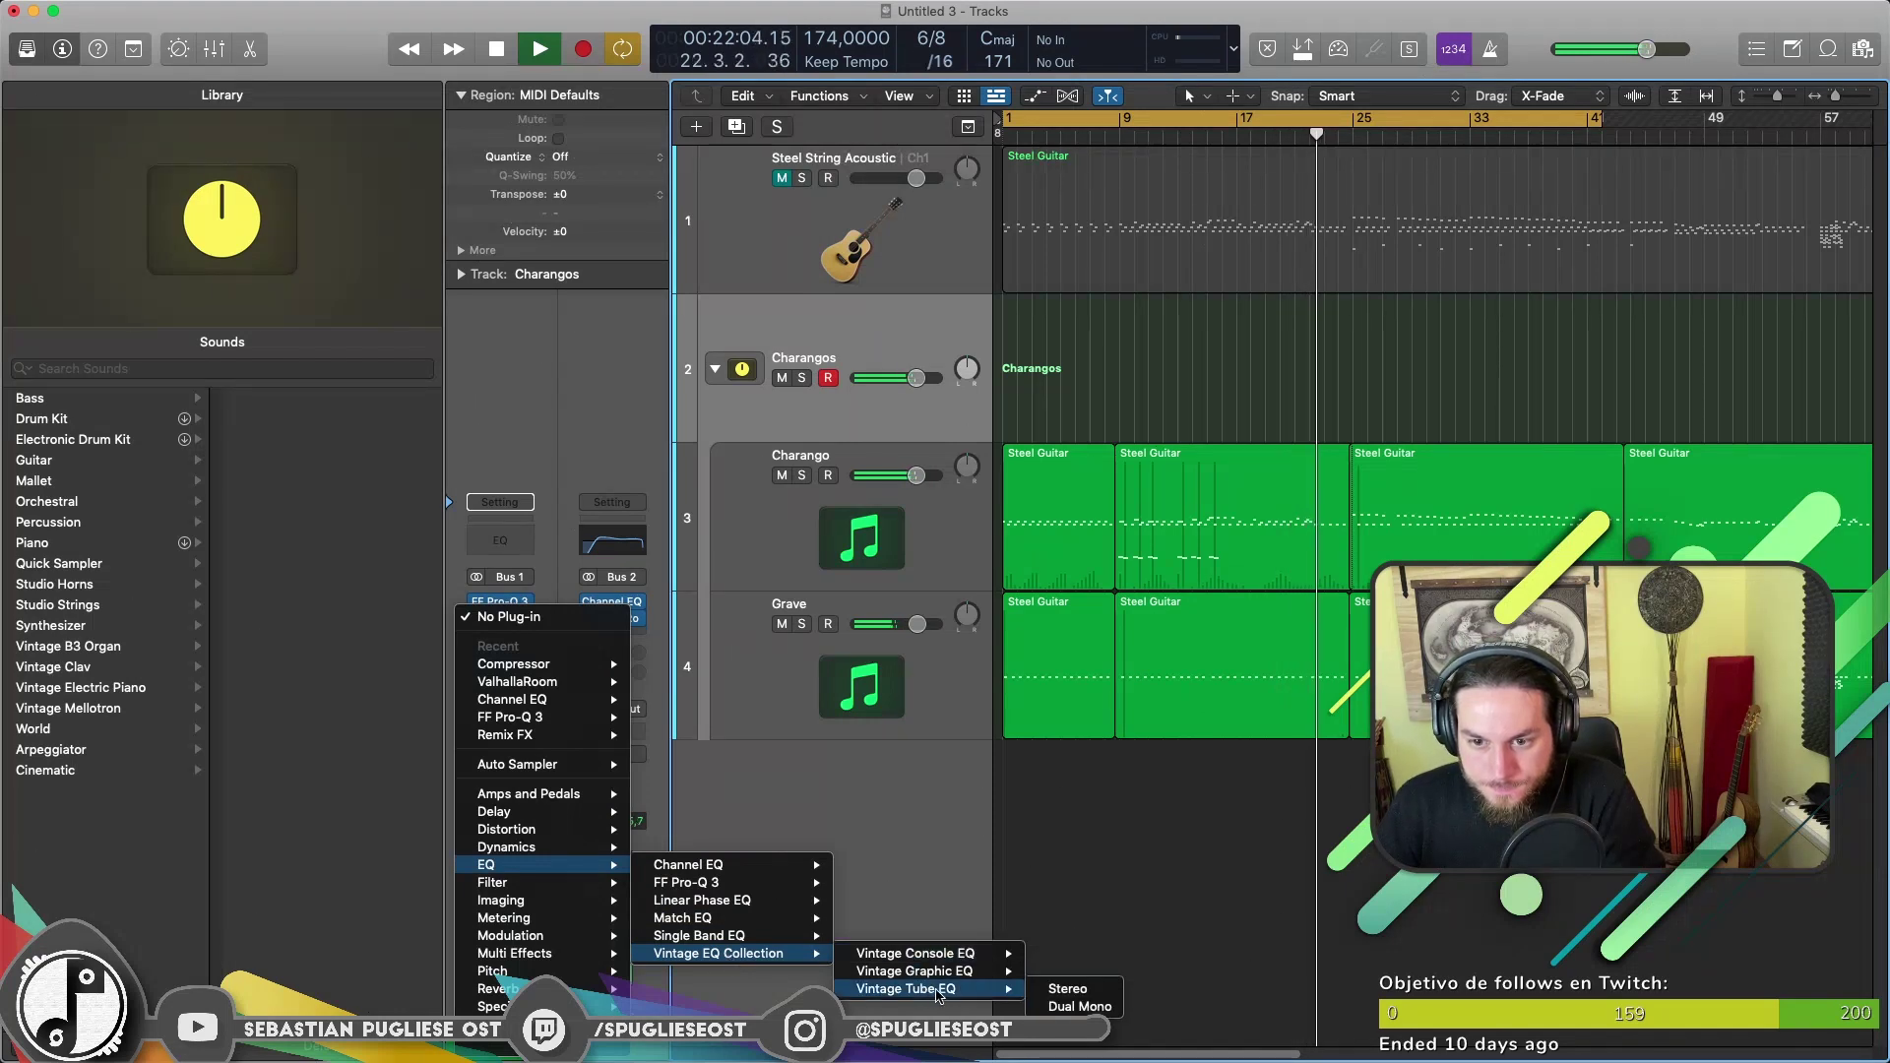
click(1067, 989)
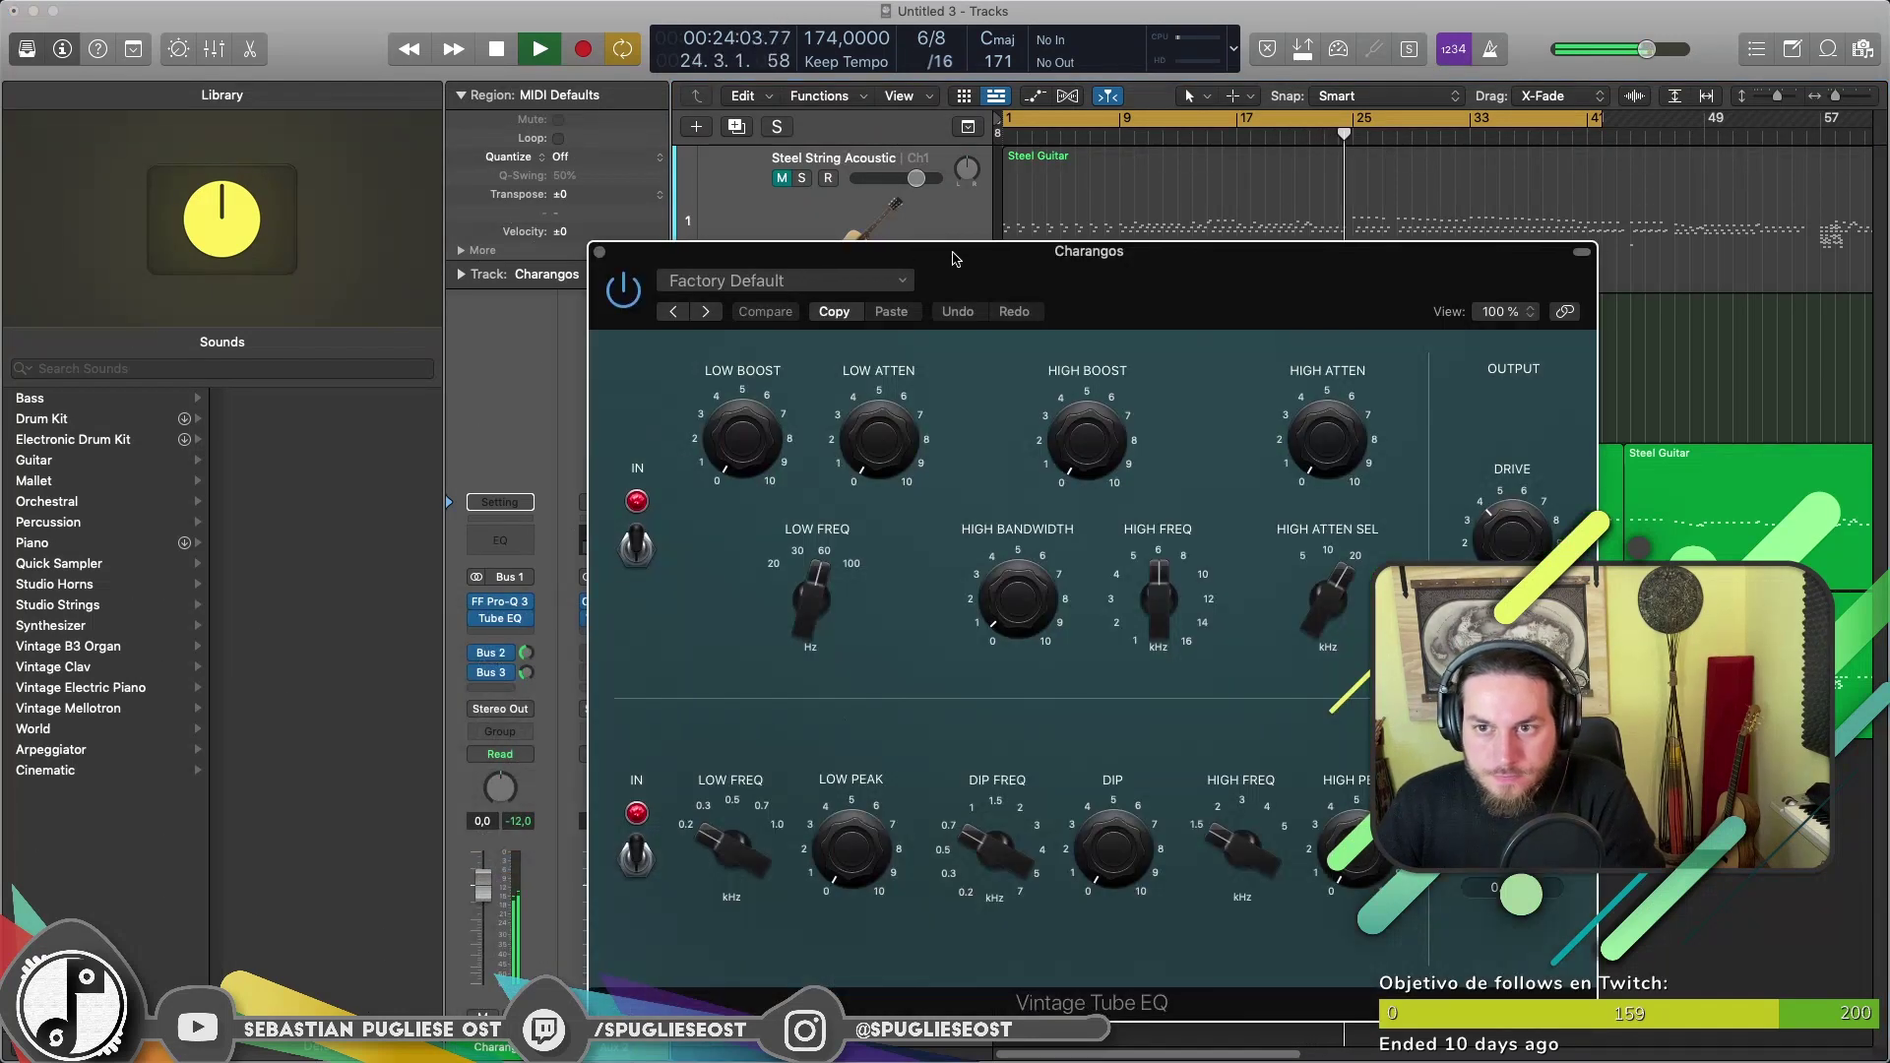
drag(953, 259, 899, 146)
drag(1273, 462, 1270, 451)
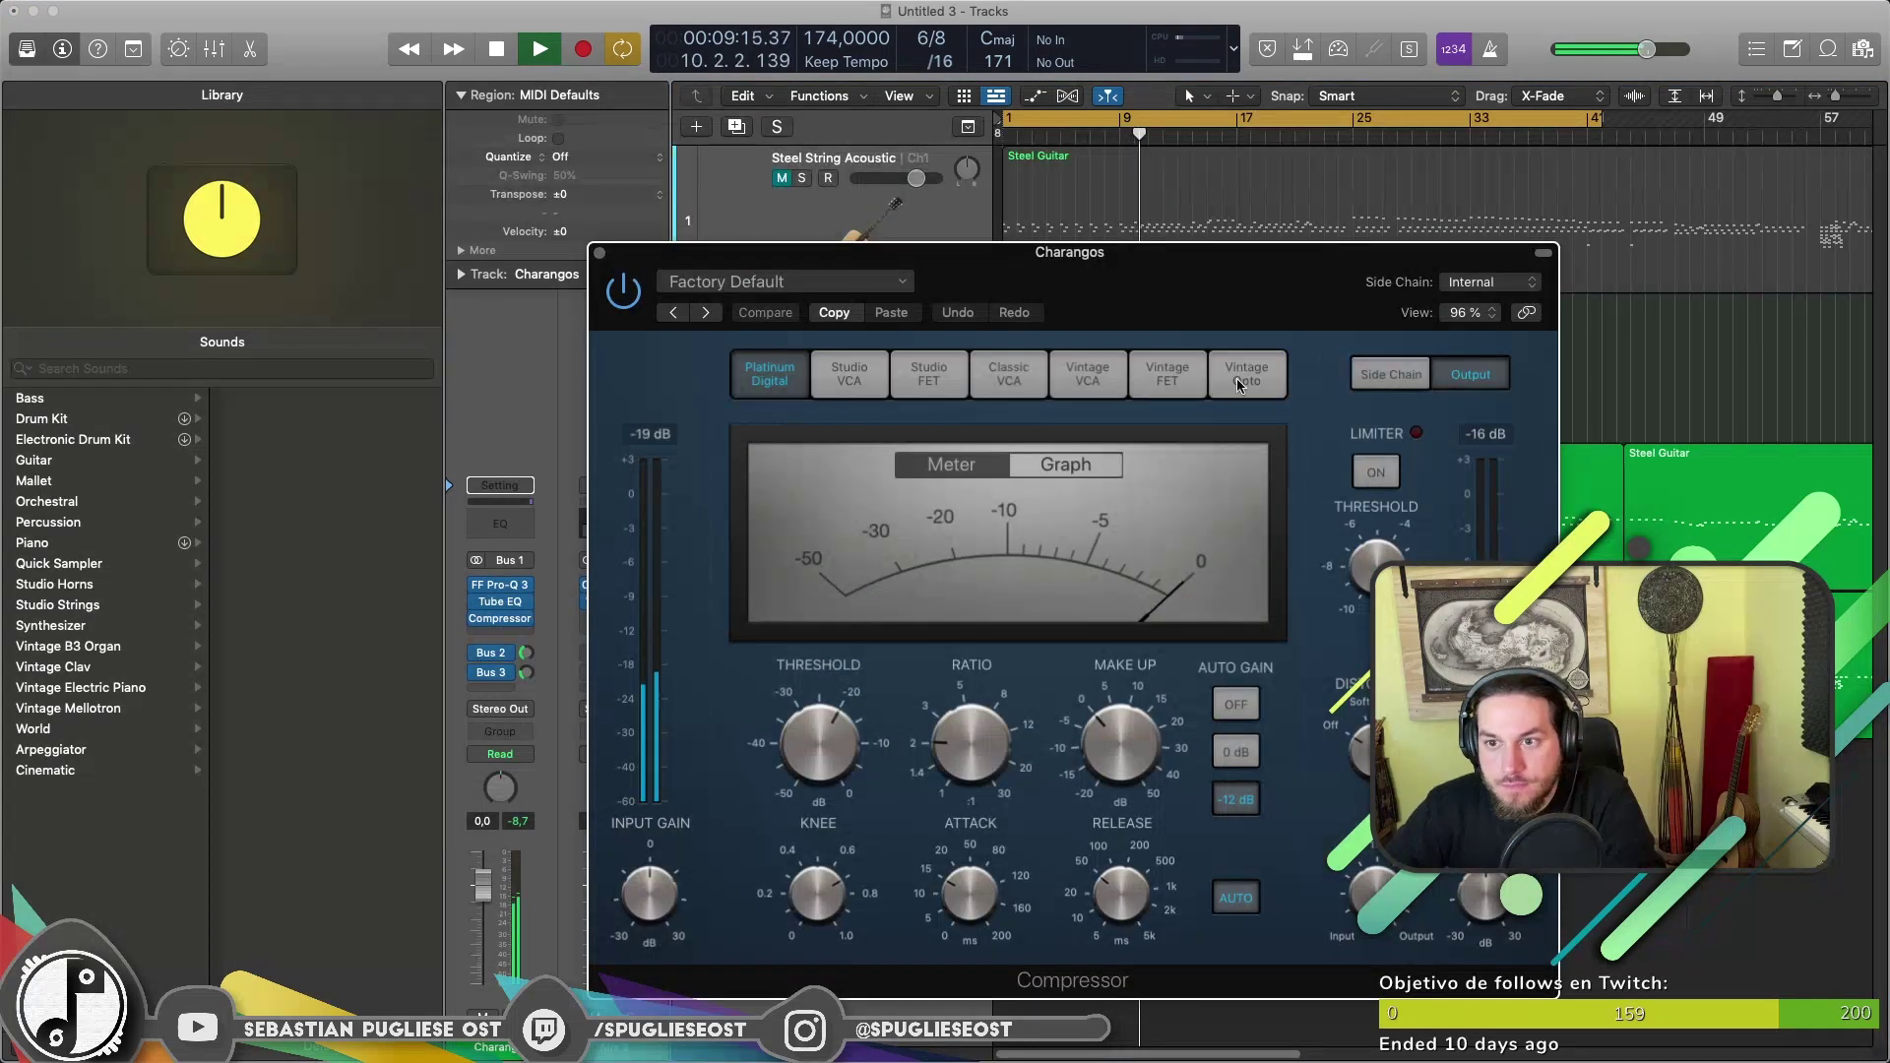
Set the Charangos stack's Compressor to the Vintage Opto model, adjust it during playback and close its window.
click(1240, 386)
drag(1249, 266, 1256, 115)
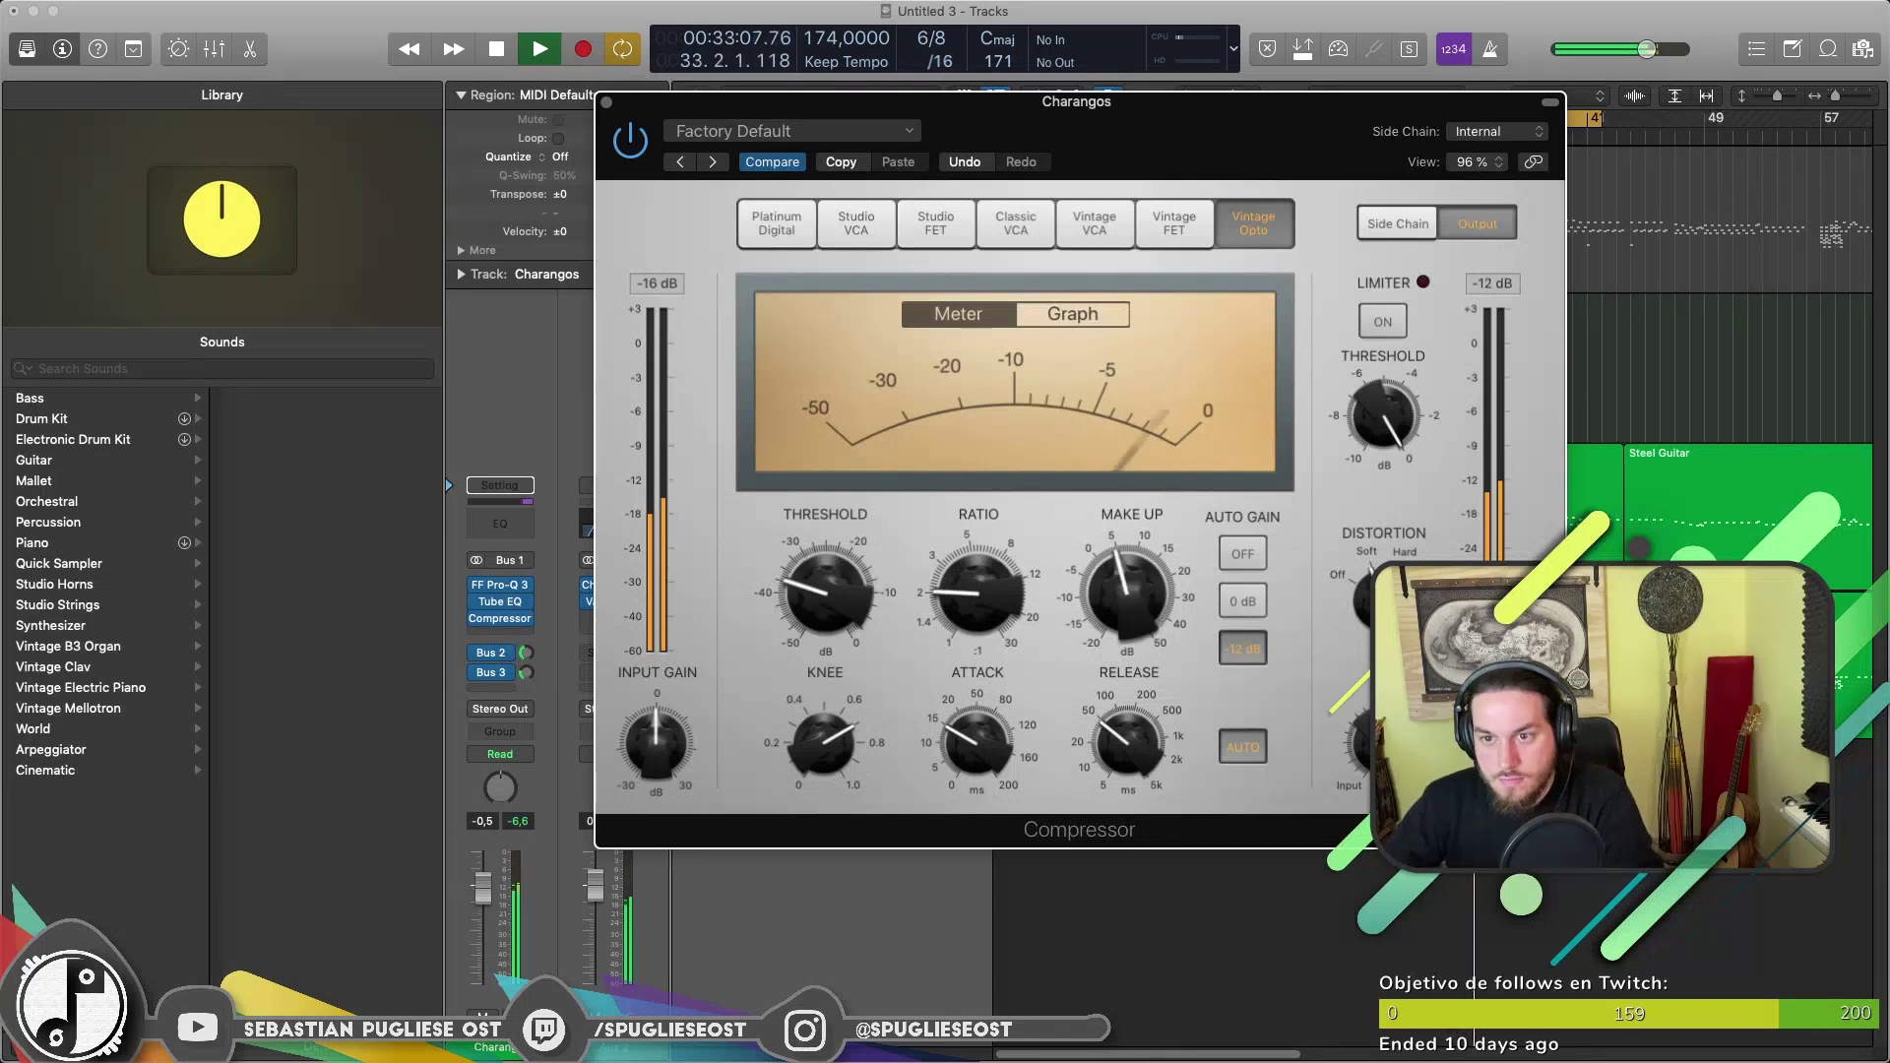
click(606, 103)
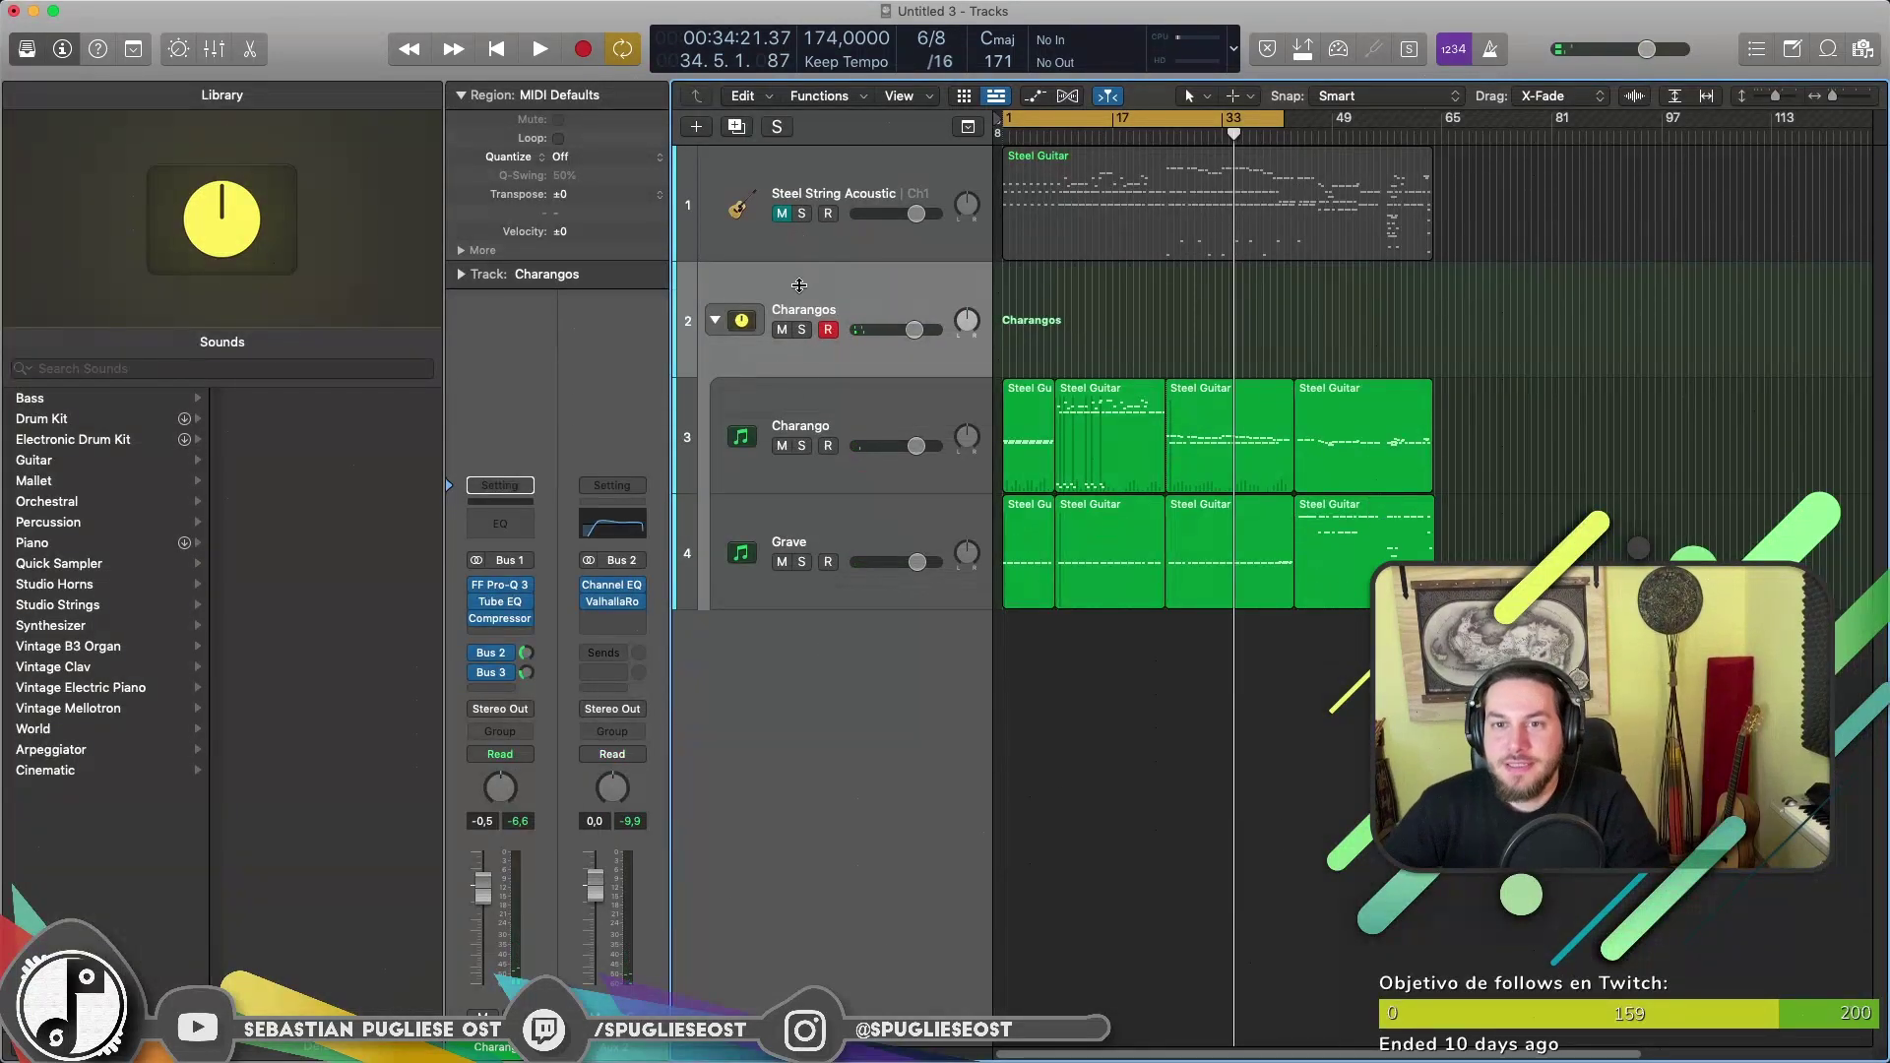
Mute the Charangos stack, unmute the Steel String Acoustic track and play the original guitar part for comparison.
click(781, 215)
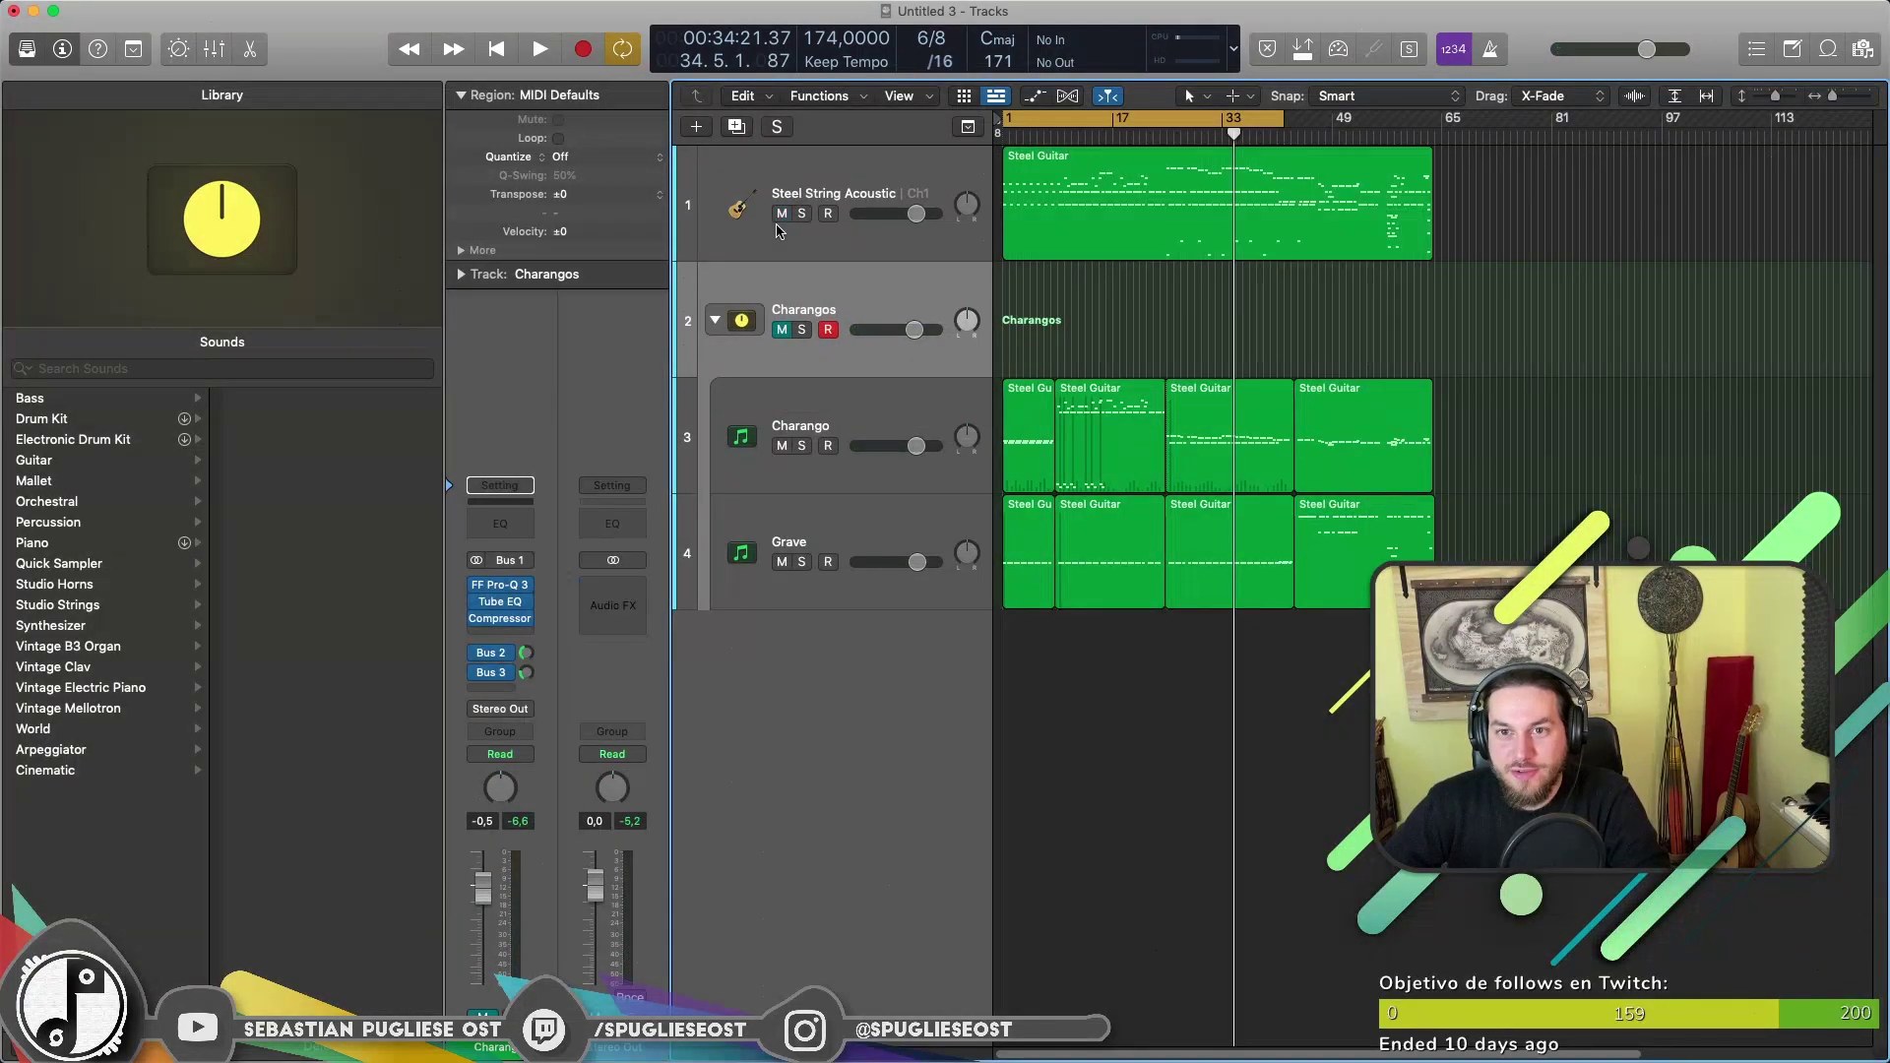
key(super+Right)
key(space)
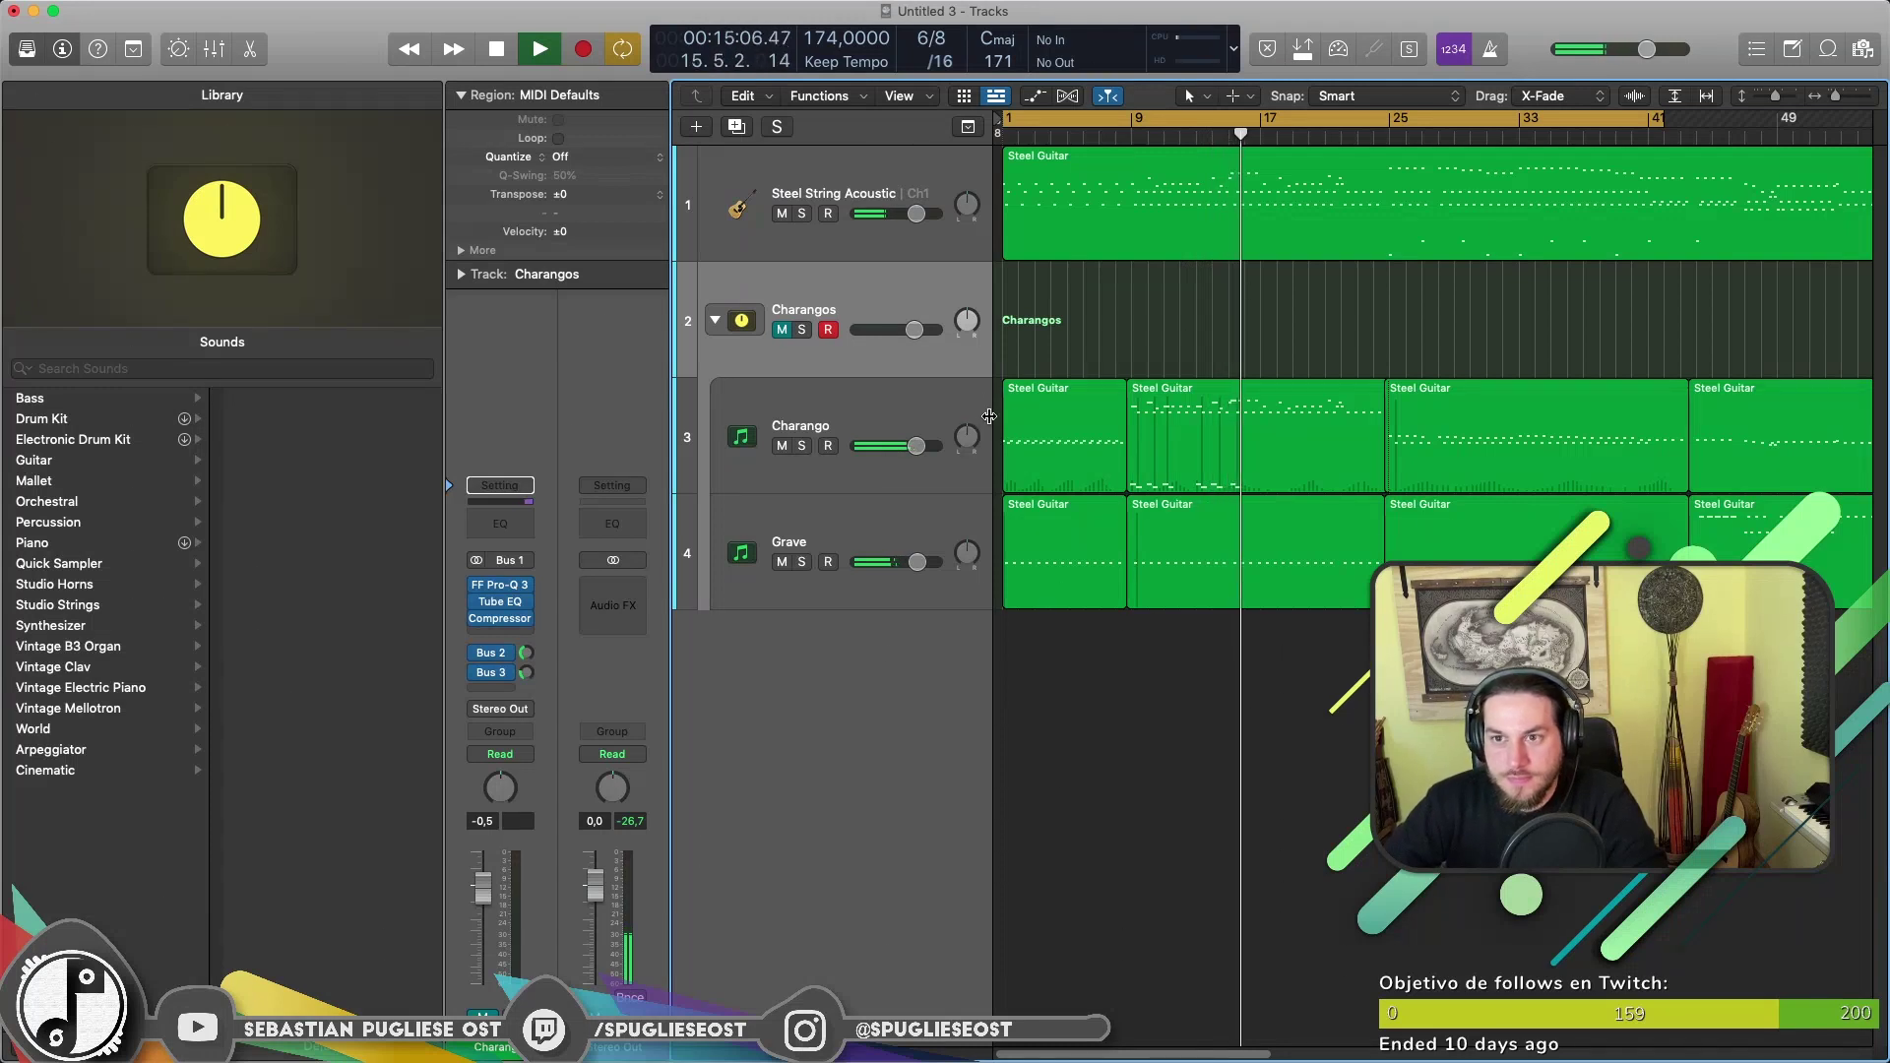
Unmute the Charangos stack, mute the Steel String Acoustic track again and play the processed version from bar 9.
click(802, 330)
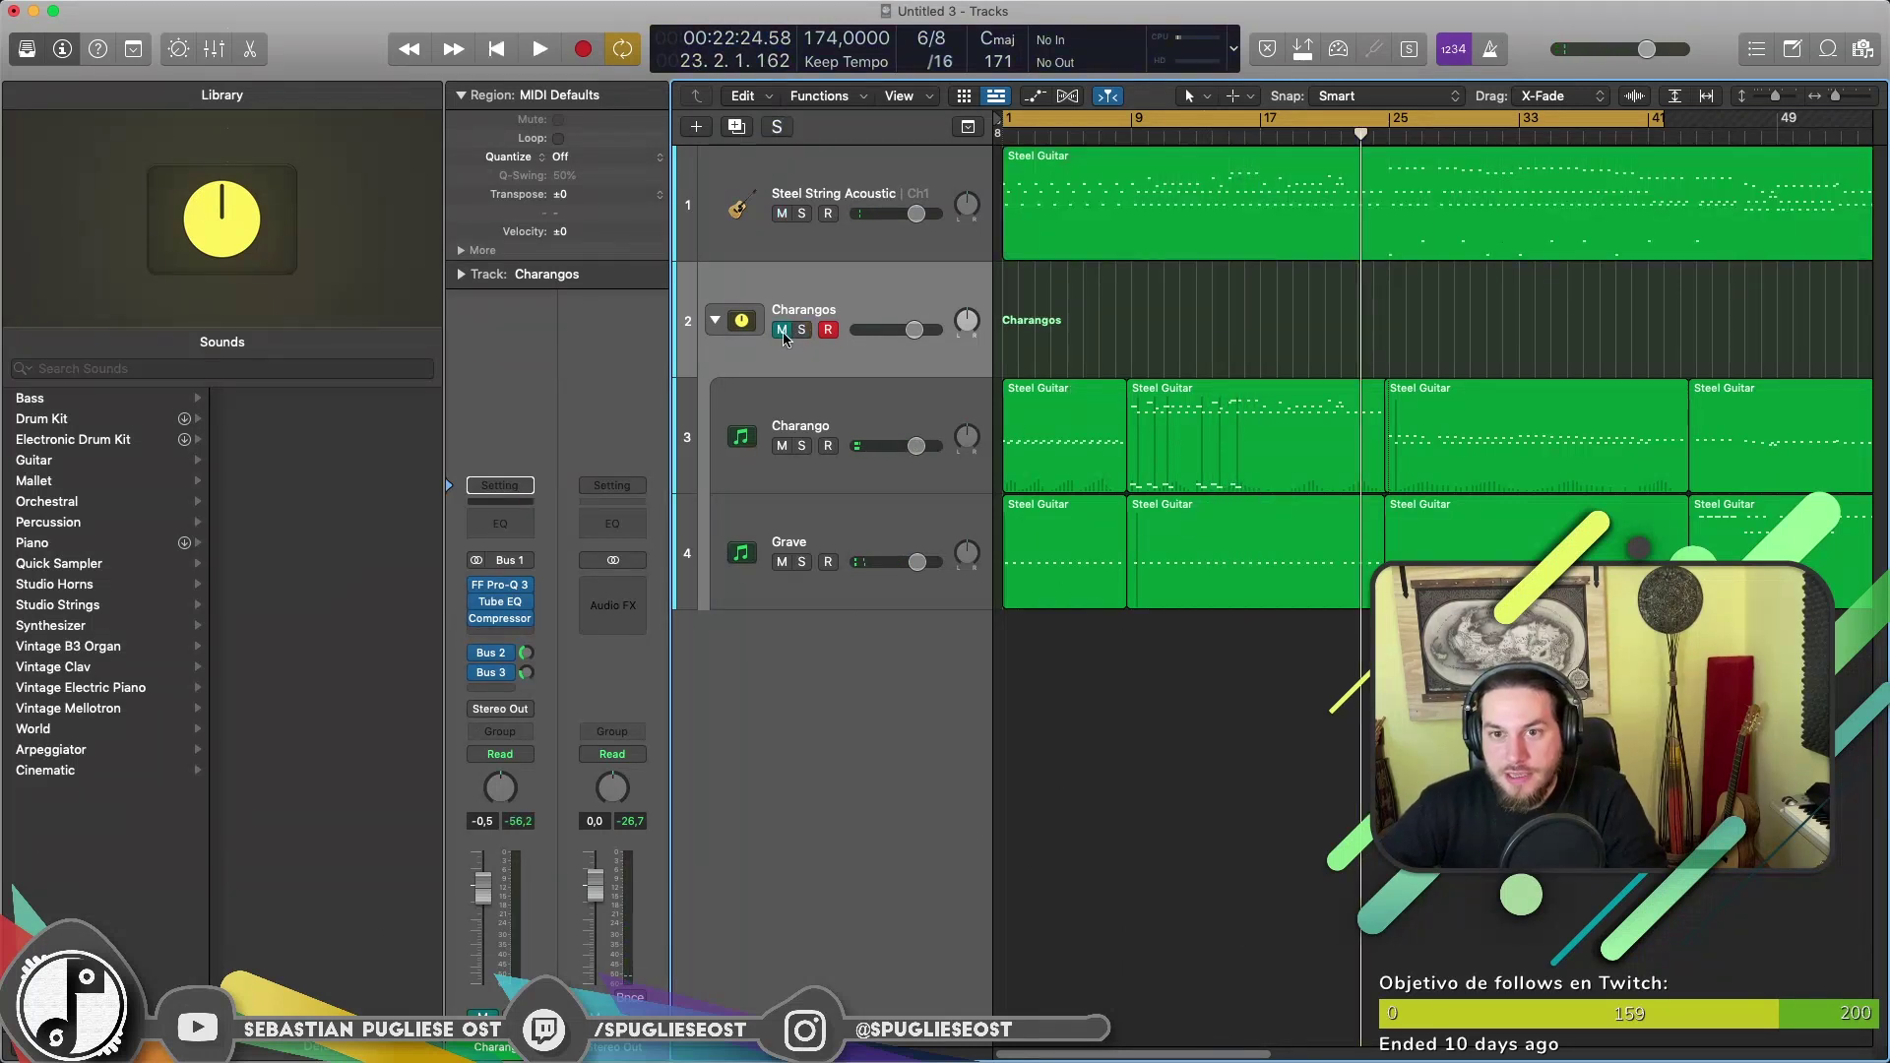
click(782, 213)
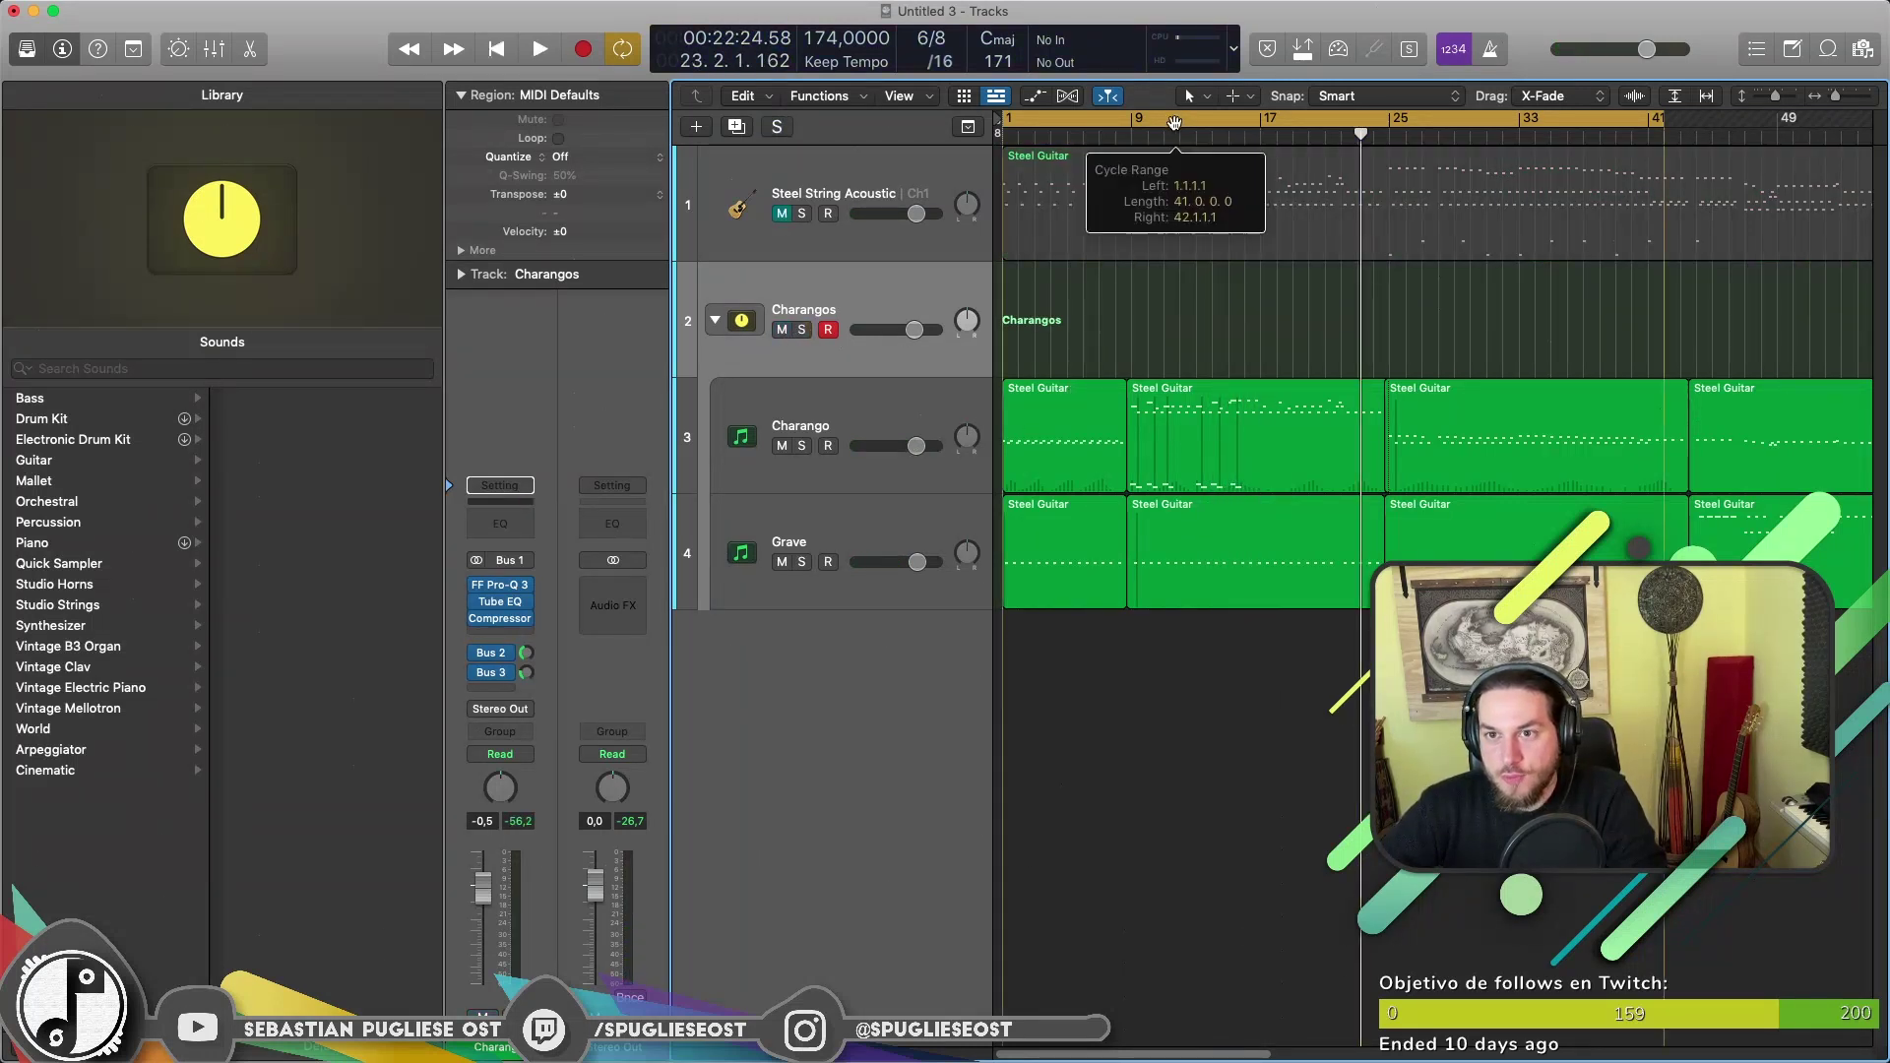
click(1128, 135)
key(space)
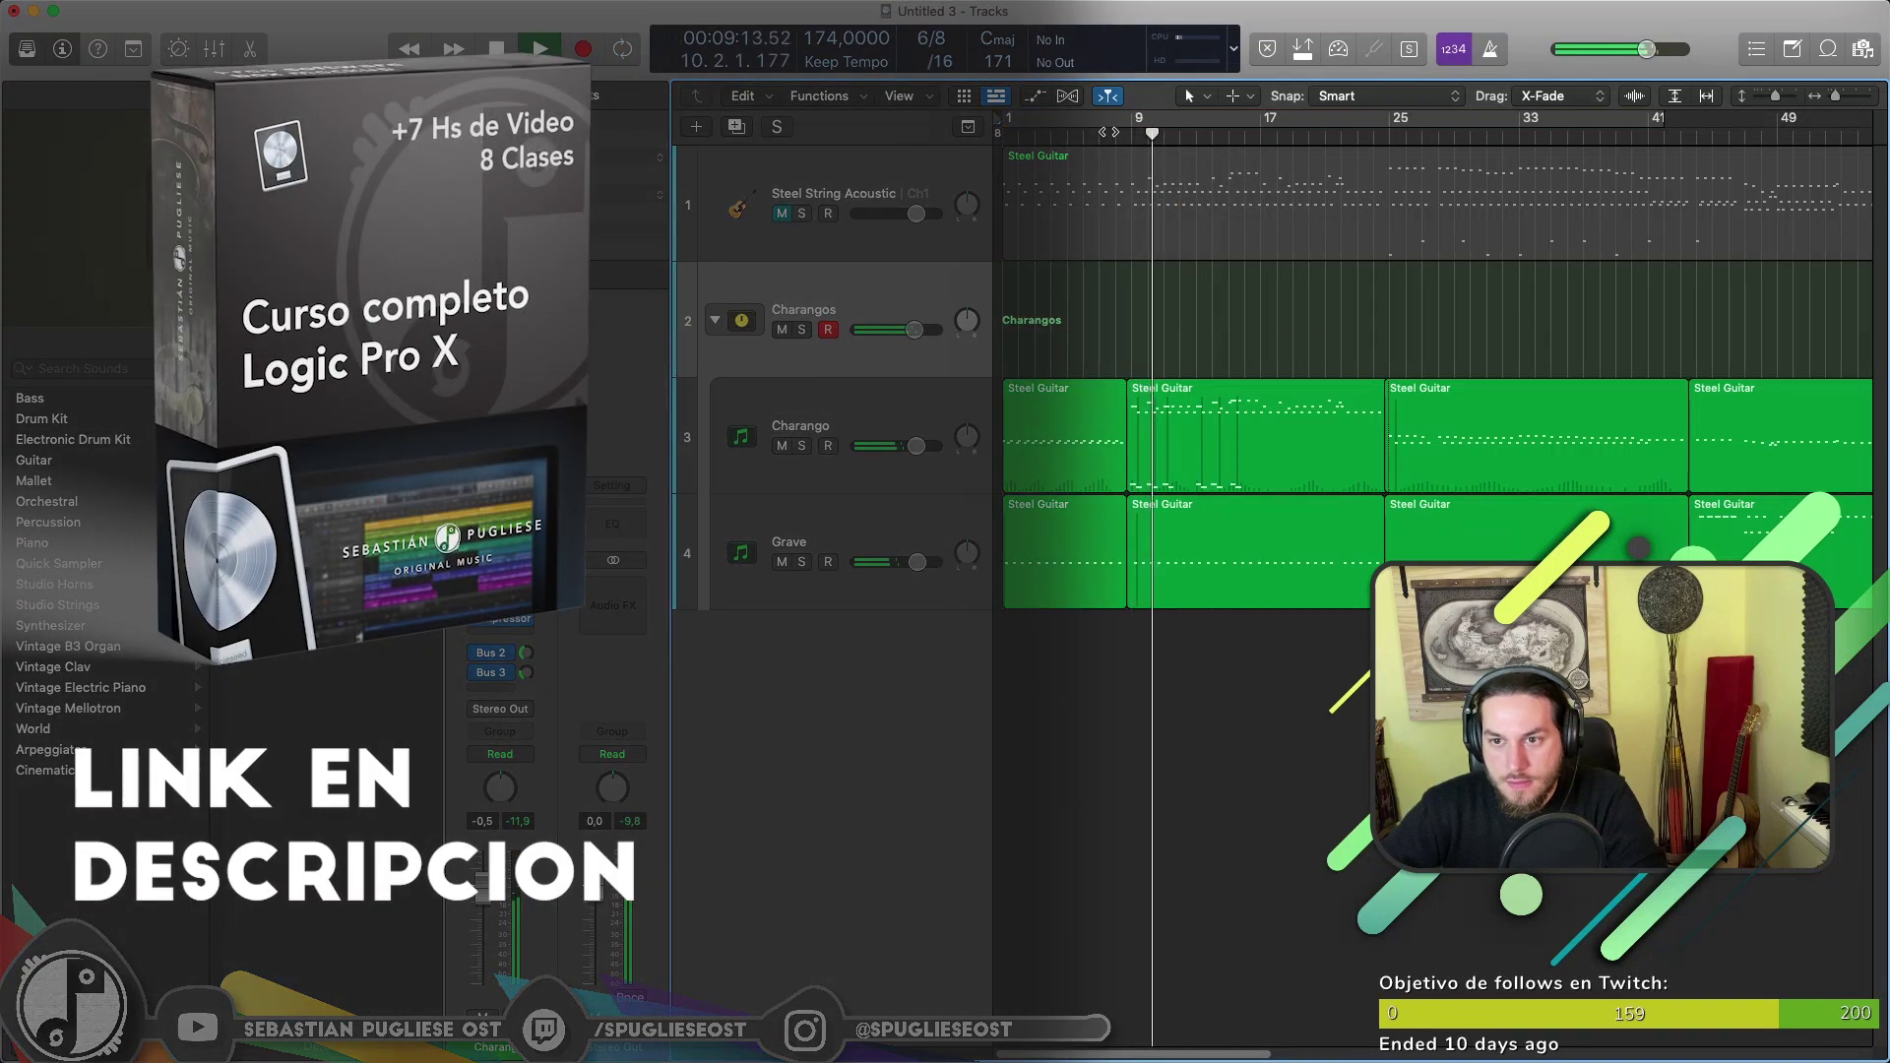